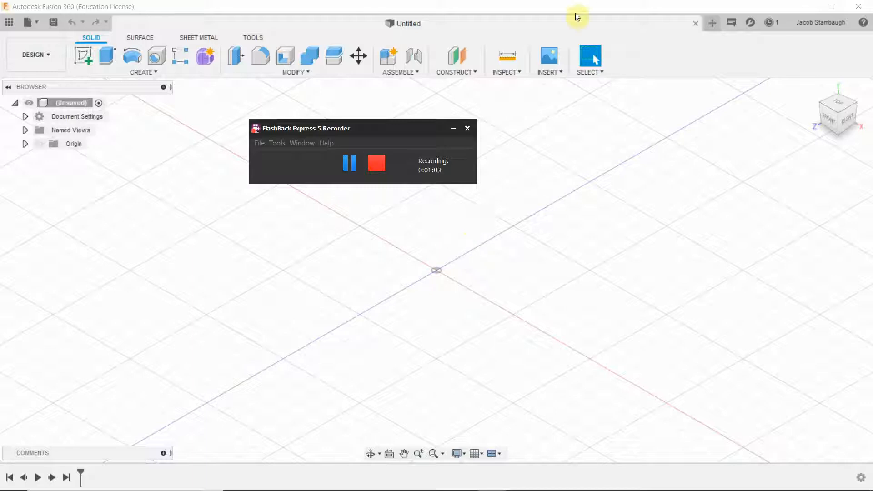
- Examine the empty workspace around the origin at different zoom levels and viewing angles
{"action": "left_click", "coordinate": [452, 129]}
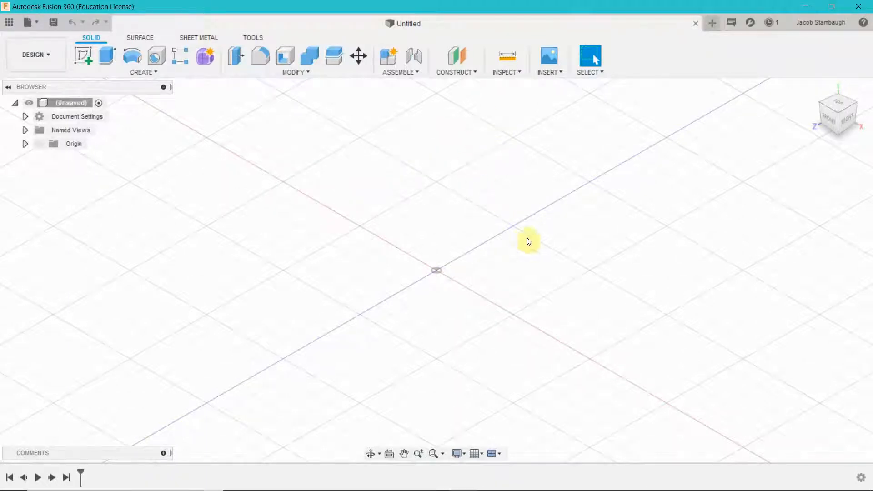
{"action": "scroll", "coordinate": [549, 231], "scroll_direction": "down", "scroll_amount": 3}
{"action": "scroll", "coordinate": [542, 239], "scroll_direction": "up", "scroll_amount": 3}
{"action": "scroll", "coordinate": [544, 242], "scroll_direction": "up", "scroll_amount": 5}
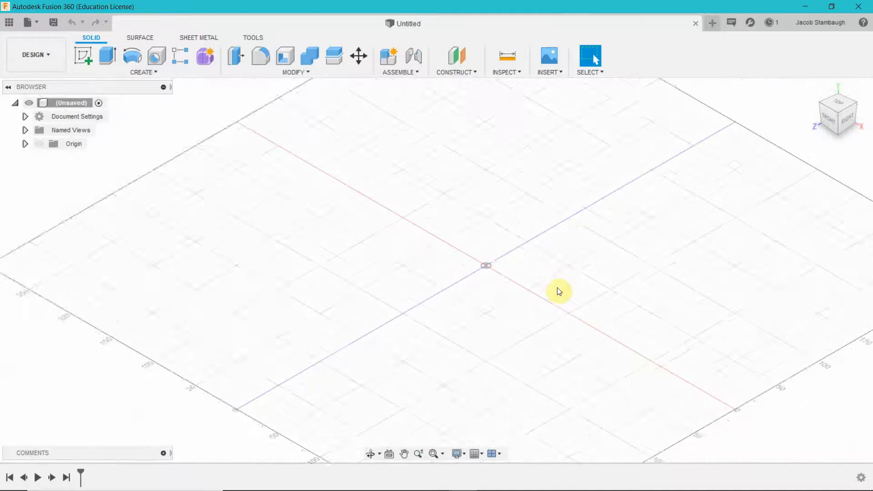
{"action": "scroll", "coordinate": [554, 278], "scroll_direction": "down", "scroll_amount": 5}
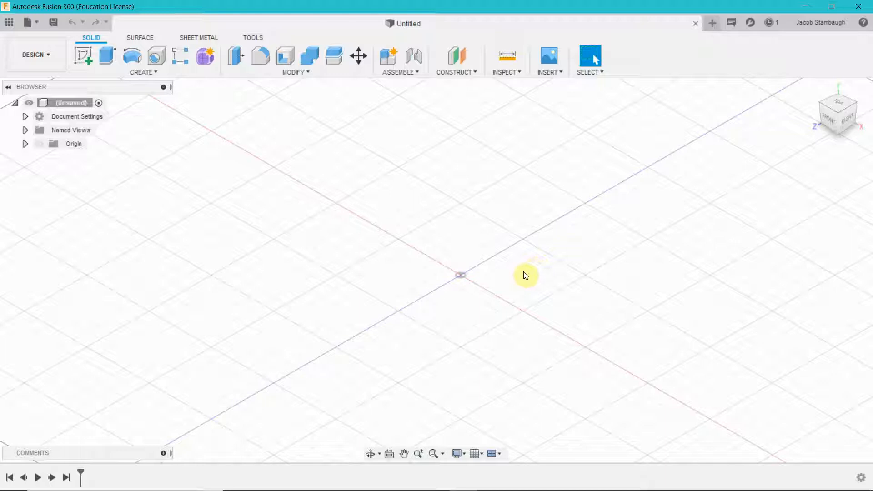
{"action": "middle_click_drag", "start_coordinate": [463, 297], "coordinate": [487, 273]}
{"action": "left_click_drag", "start_coordinate": [490, 290], "coordinate": [511, 256]}
{"action": "middle_click_drag", "start_coordinate": [511, 284], "coordinate": [539, 260]}
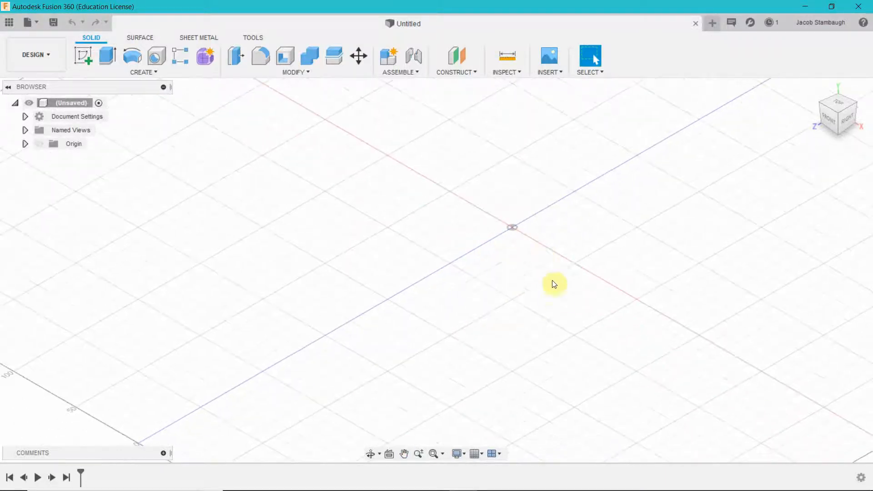
{"action": "middle_click_drag", "start_coordinate": [541, 300], "coordinate": [519, 253], "text": "shift"}
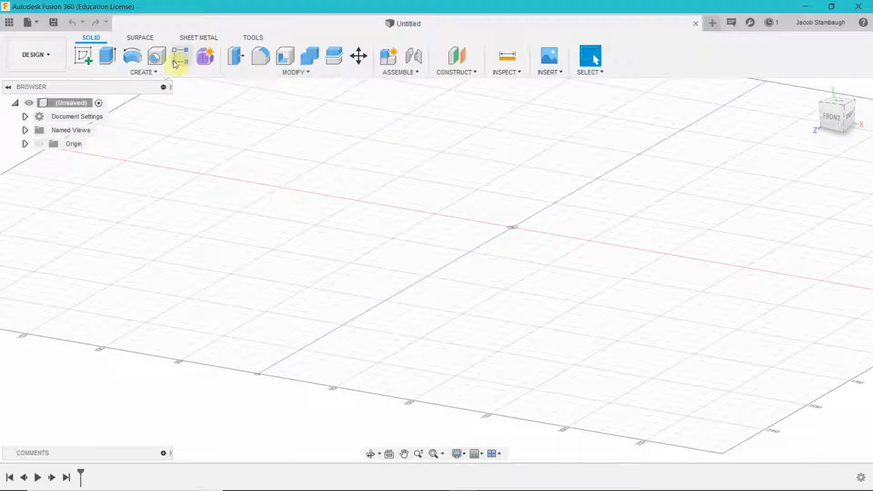
{"action": "left_click", "coordinate": [153, 72]}
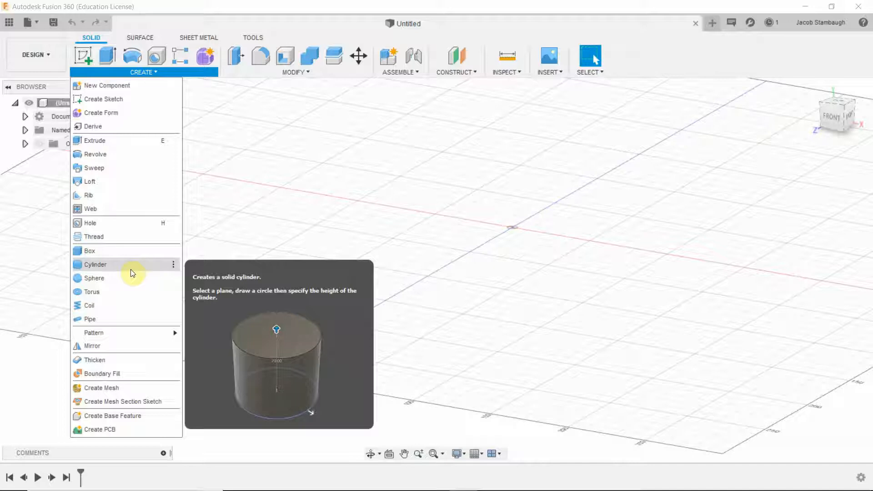
{"action": "left_click", "coordinate": [107, 252]}
{"action": "left_click", "coordinate": [521, 237]}
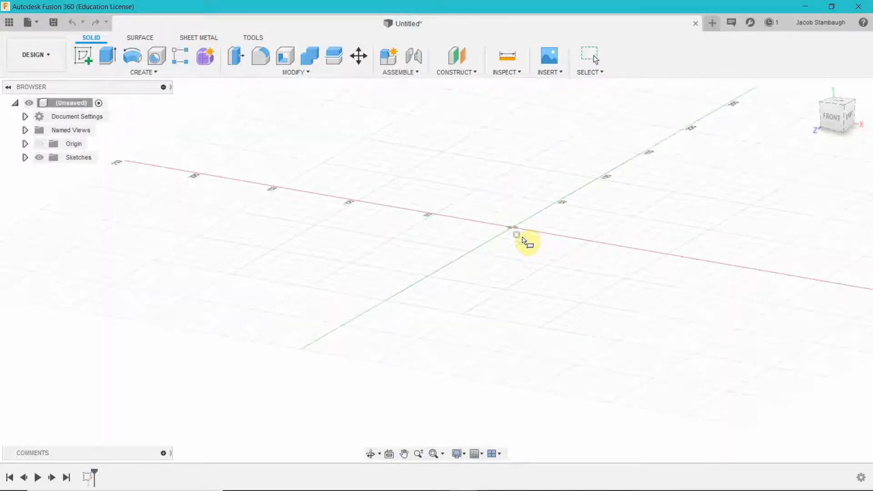
{"action": "left_click", "coordinate": [512, 230]}
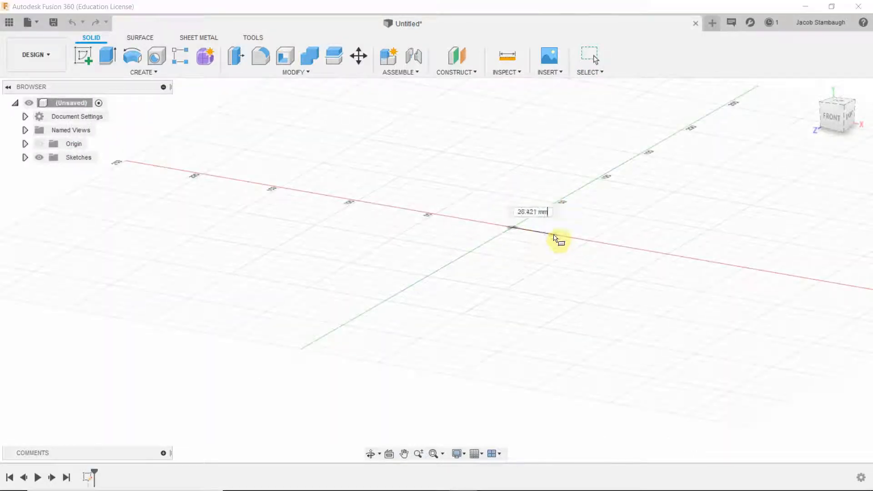
{"action": "left_click", "coordinate": [563, 212]}
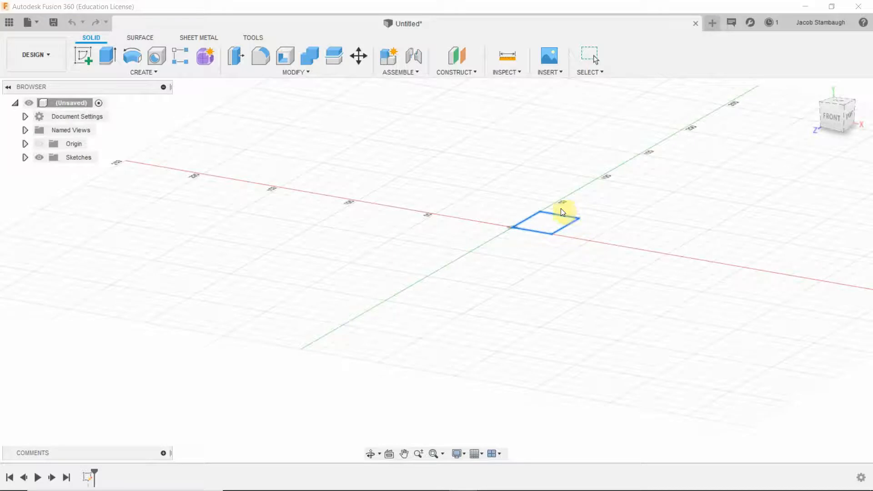
{"action": "left_click_drag", "start_coordinate": [545, 195], "coordinate": [545, 179]}
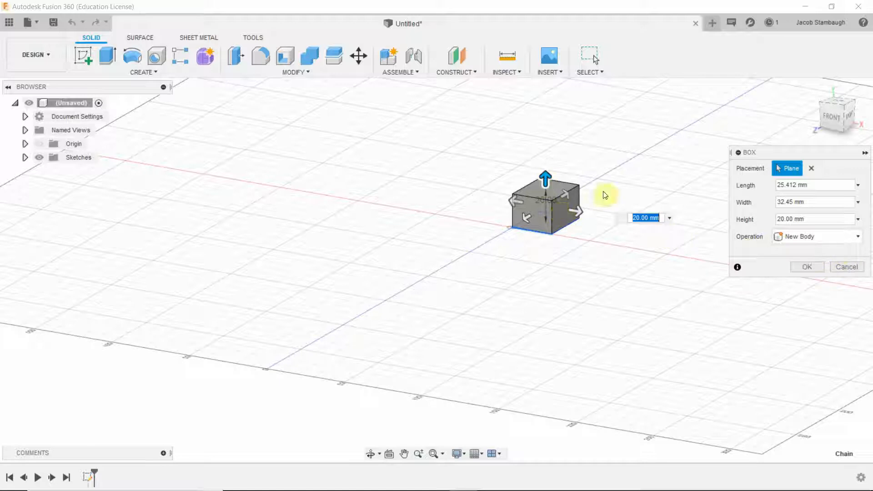
{"action": "left_click", "coordinate": [846, 267]}
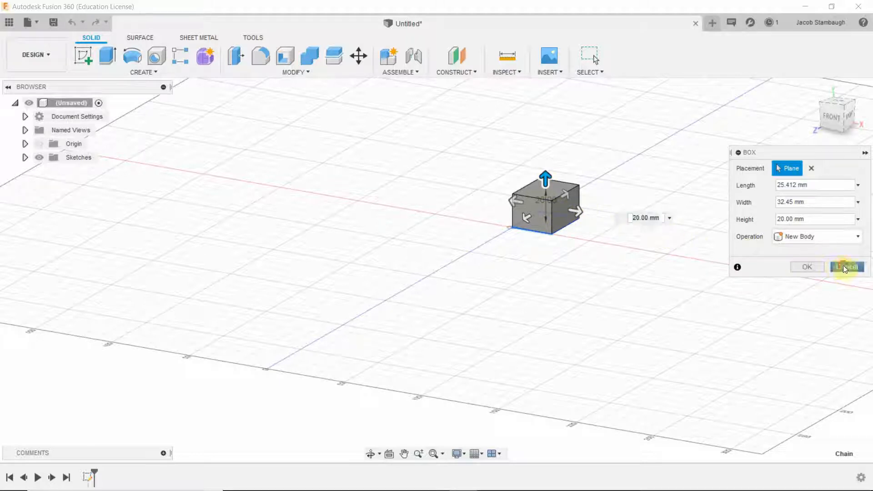
- Create a new sketch on the horizontal XZ origin plane
{"action": "left_click", "coordinate": [80, 62]}
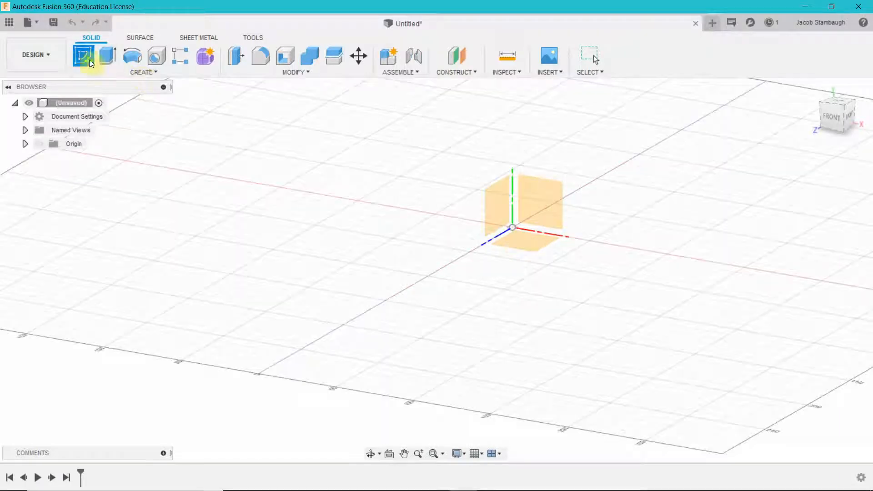
{"action": "left_click", "coordinate": [83, 60]}
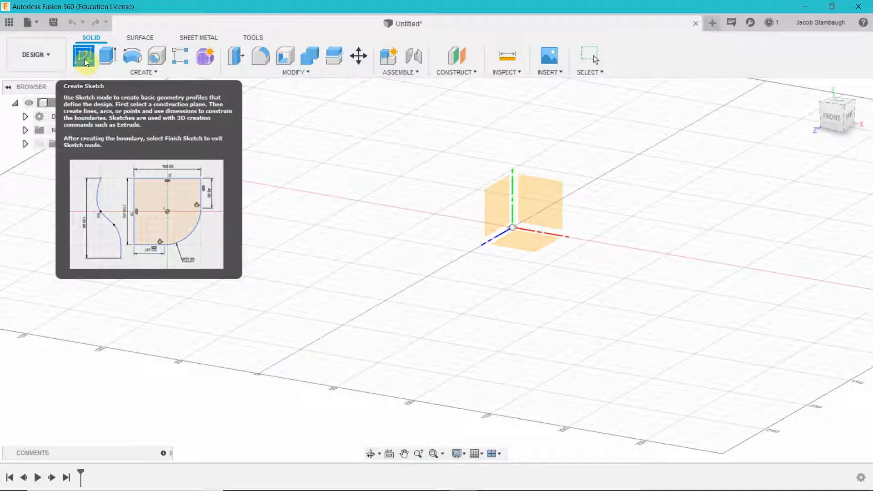
{"action": "left_click", "coordinate": [85, 59]}
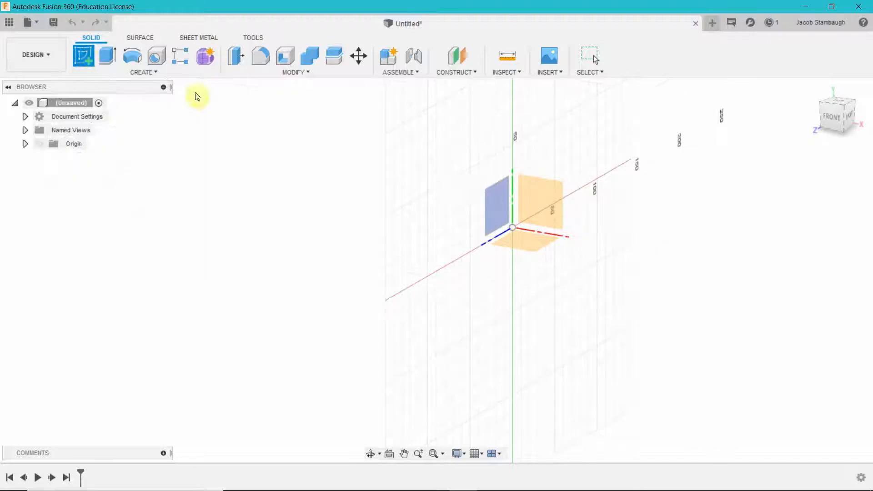
{"action": "left_click", "coordinate": [537, 242]}
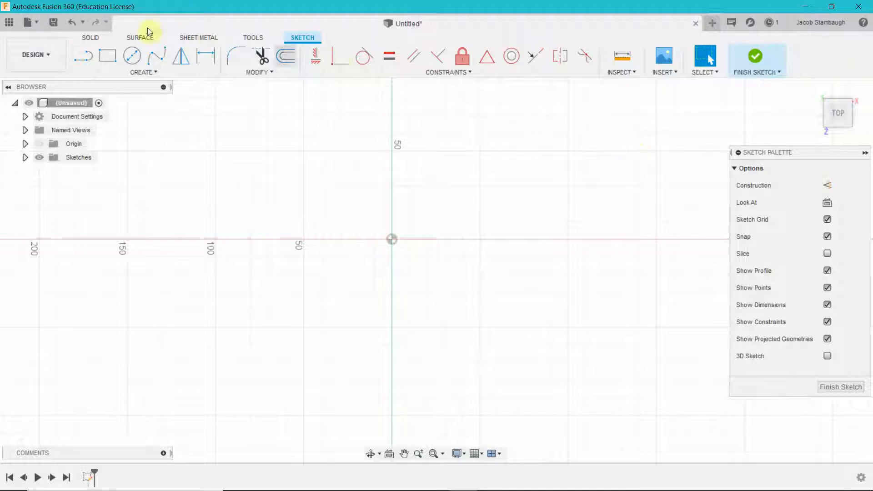
{"action": "left_click", "coordinate": [90, 37]}
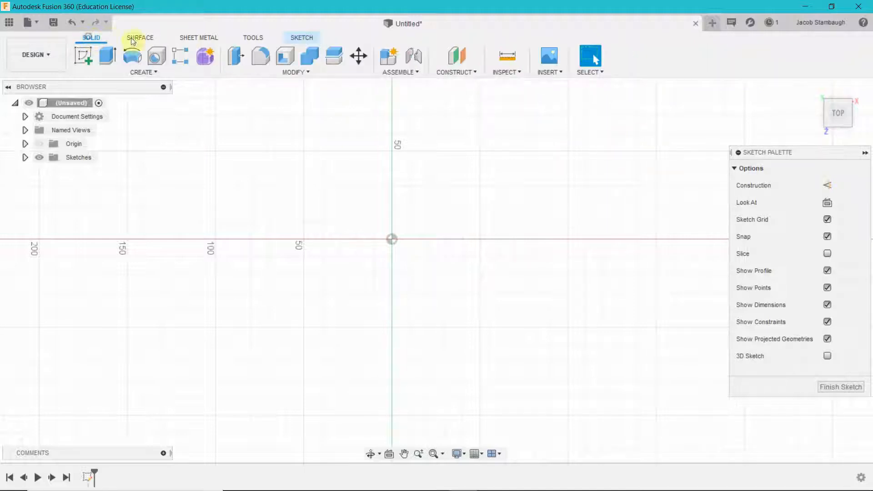
{"action": "left_click", "coordinate": [306, 39]}
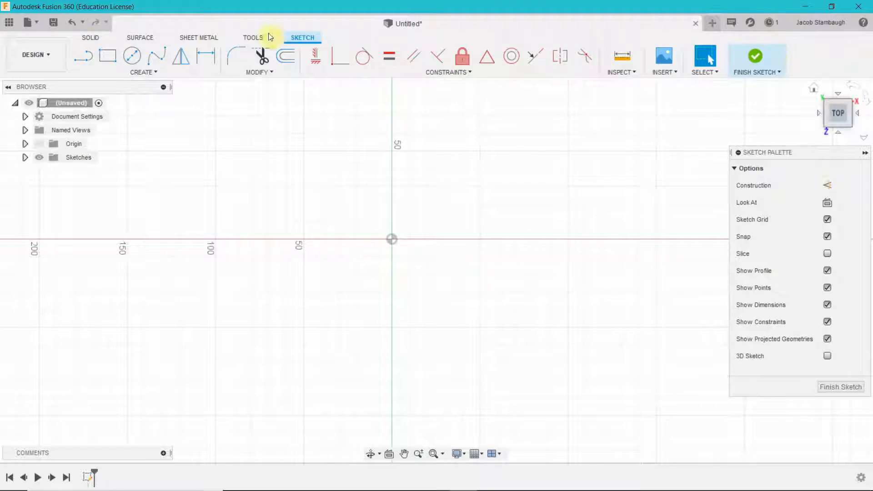
{"action": "left_click", "coordinate": [90, 37]}
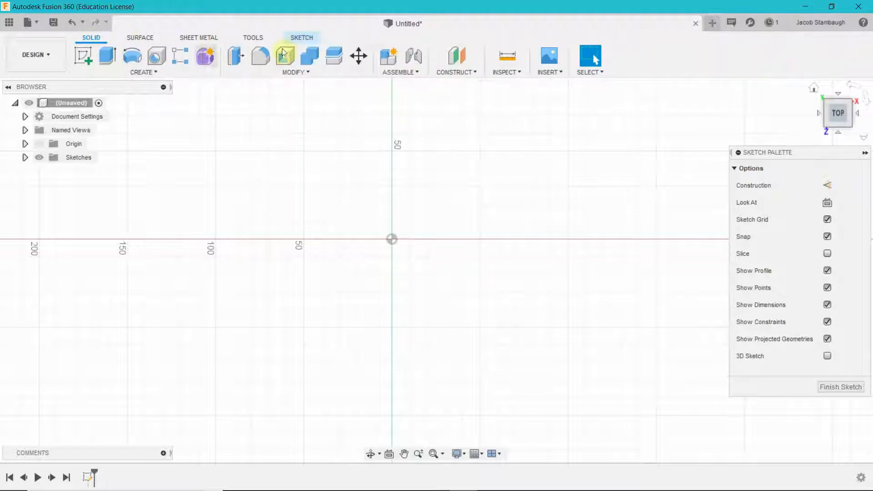
{"action": "left_click", "coordinate": [300, 39]}
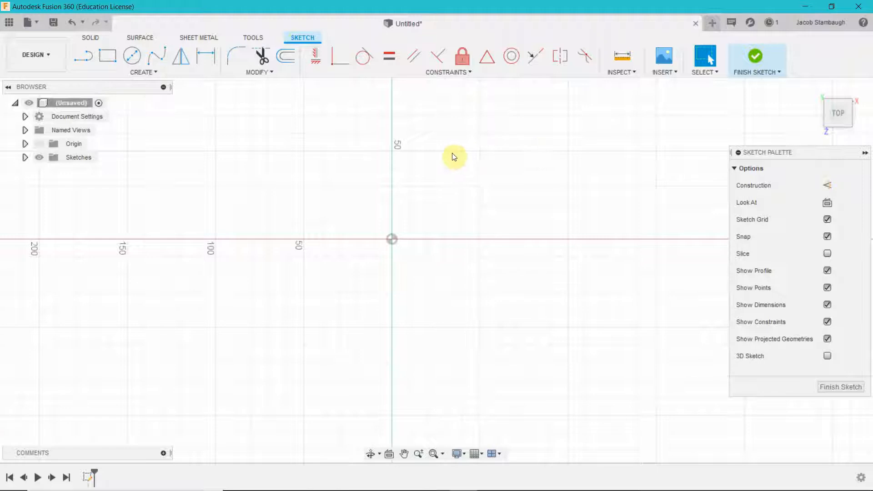
- Sketch a center diameter circle at the origin with a diameter of 10 mm
{"action": "left_click", "coordinate": [140, 57]}
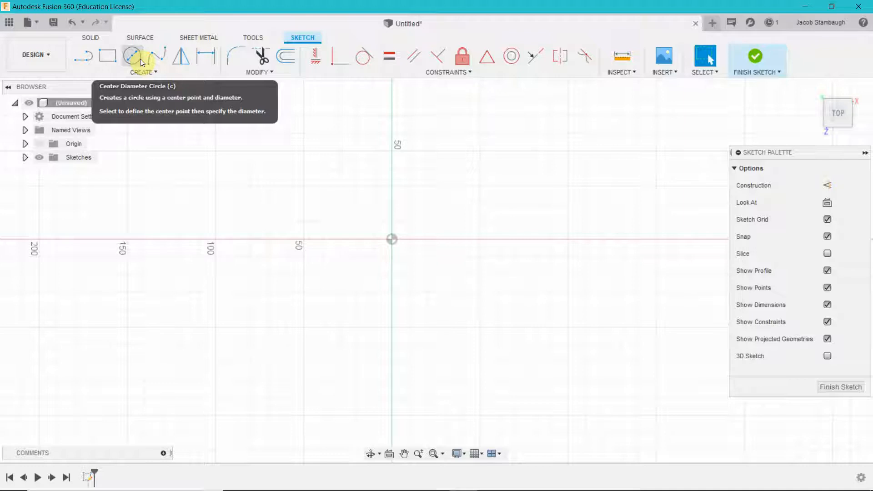
{"action": "left_click", "coordinate": [140, 58]}
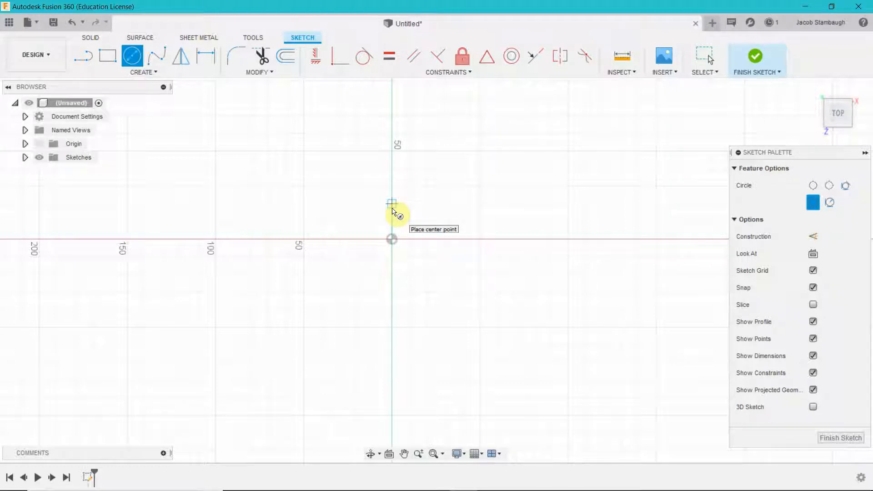
{"action": "scroll", "coordinate": [390, 204], "scroll_direction": "up", "scroll_amount": 3}
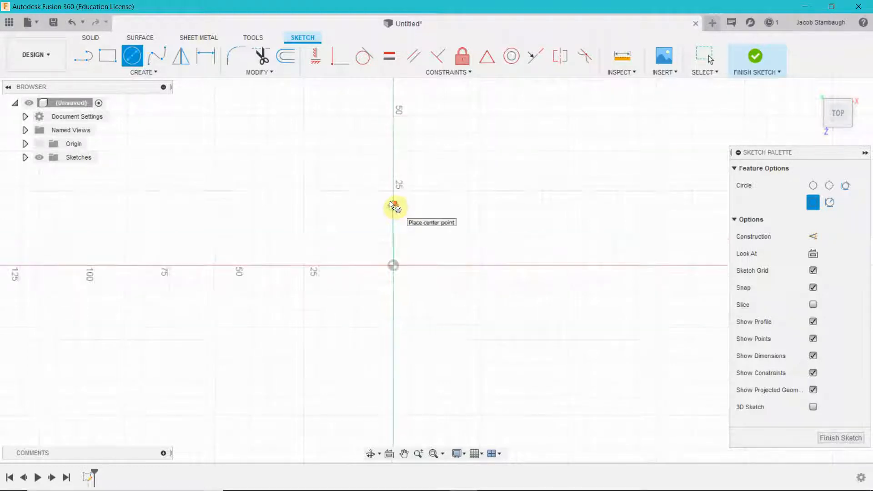
{"action": "scroll", "coordinate": [391, 205], "scroll_direction": "up", "scroll_amount": 2}
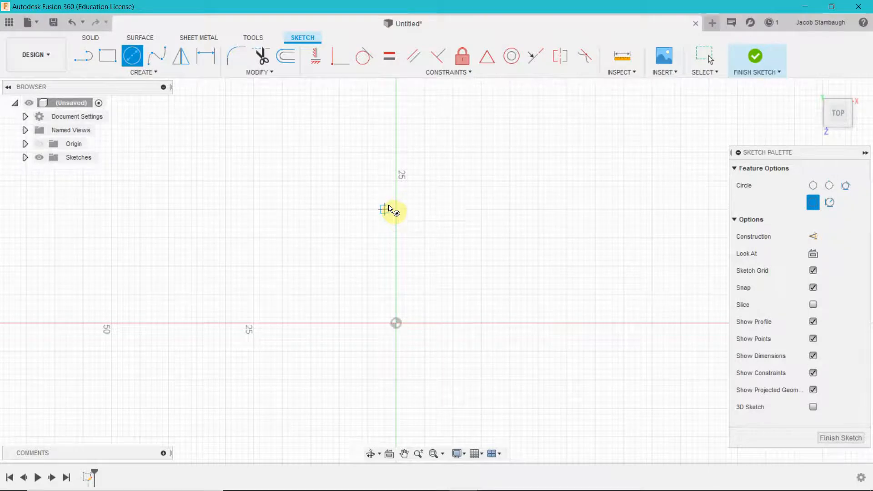
{"action": "scroll", "coordinate": [391, 207], "scroll_direction": "up", "scroll_amount": 3}
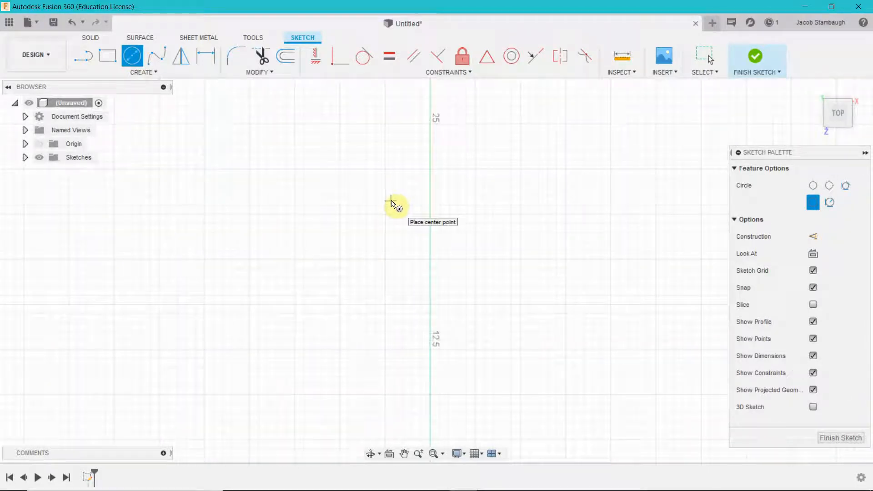
{"action": "scroll", "coordinate": [413, 253], "scroll_direction": "down", "scroll_amount": 3}
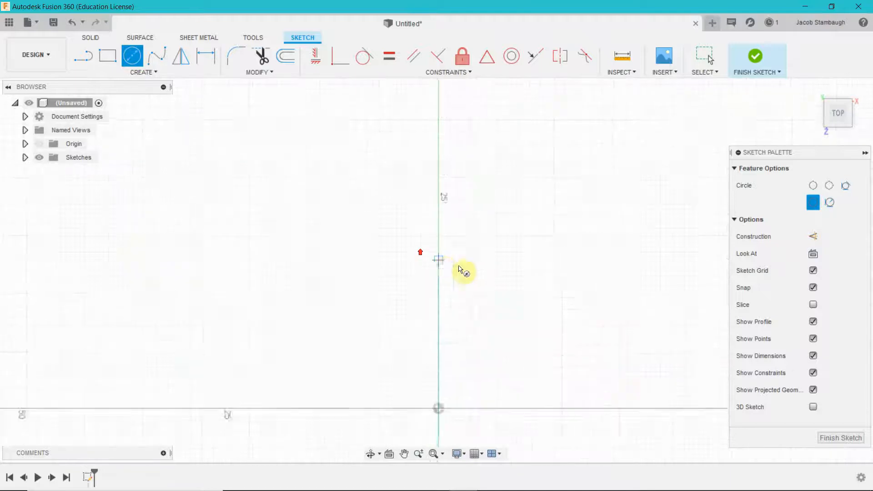
{"action": "scroll", "coordinate": [459, 269], "scroll_direction": "down", "scroll_amount": 2}
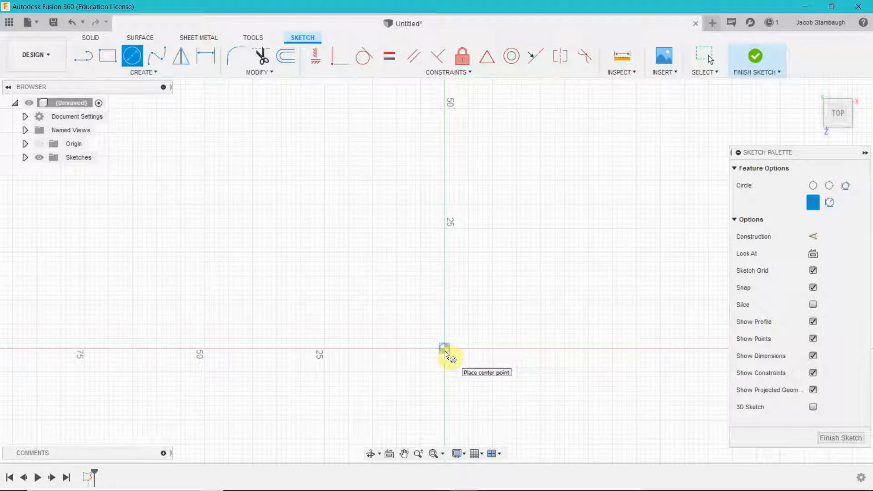
{"action": "scroll", "coordinate": [445, 355], "scroll_direction": "up", "scroll_amount": 5}
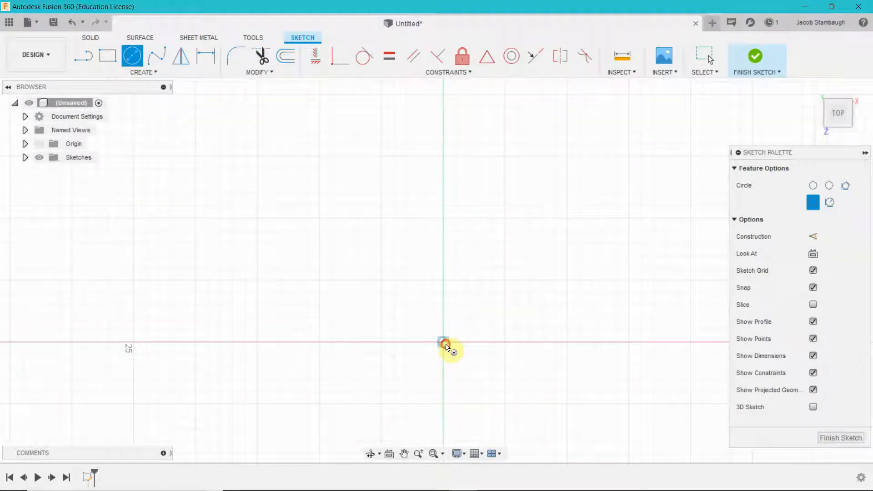
{"action": "left_click", "coordinate": [444, 343]}
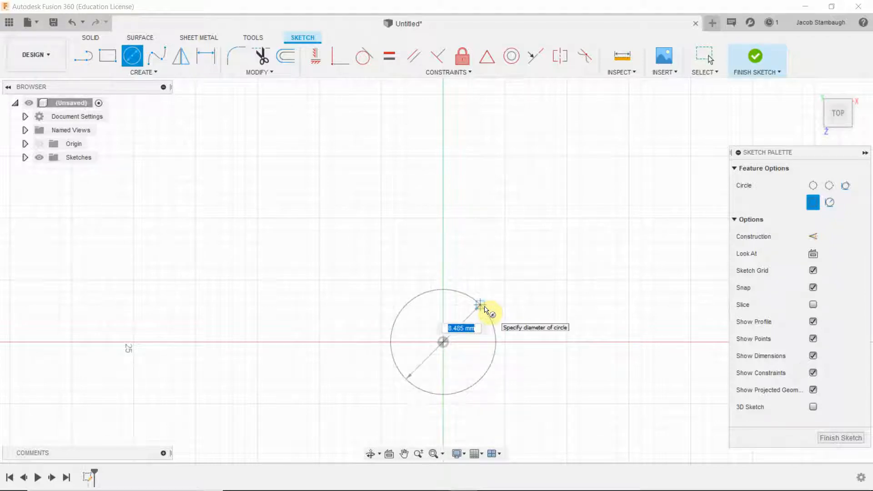
{"action": "type", "text": "10"}
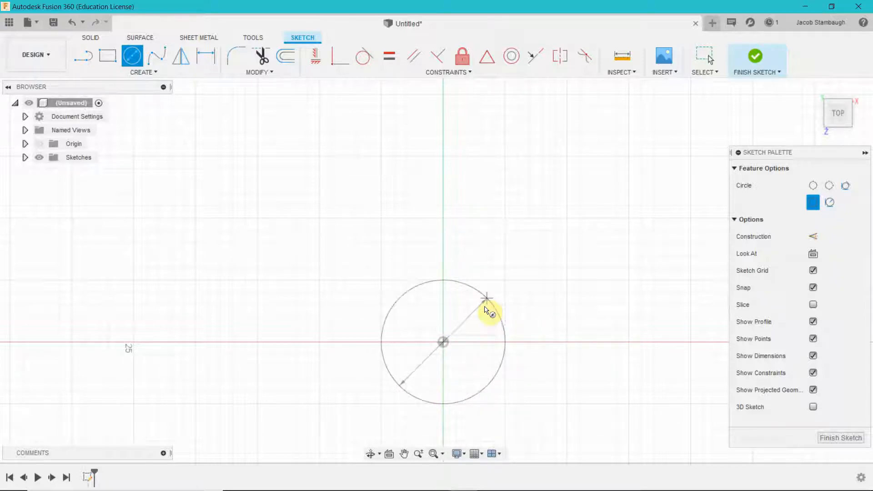
{"action": "key", "text": "Return"}
{"action": "key", "text": "Return"}
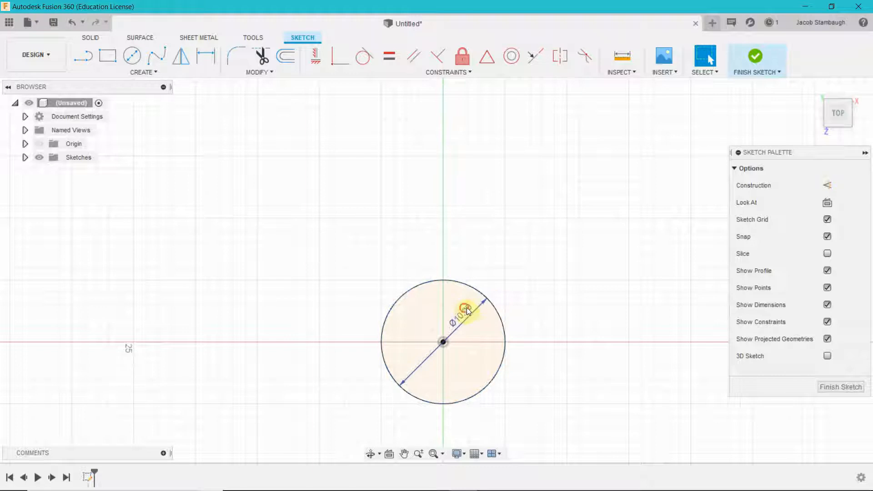
- Place the diameter dimension outside the circle and delete it
{"action": "left_click_drag", "start_coordinate": [467, 309], "coordinate": [519, 275]}
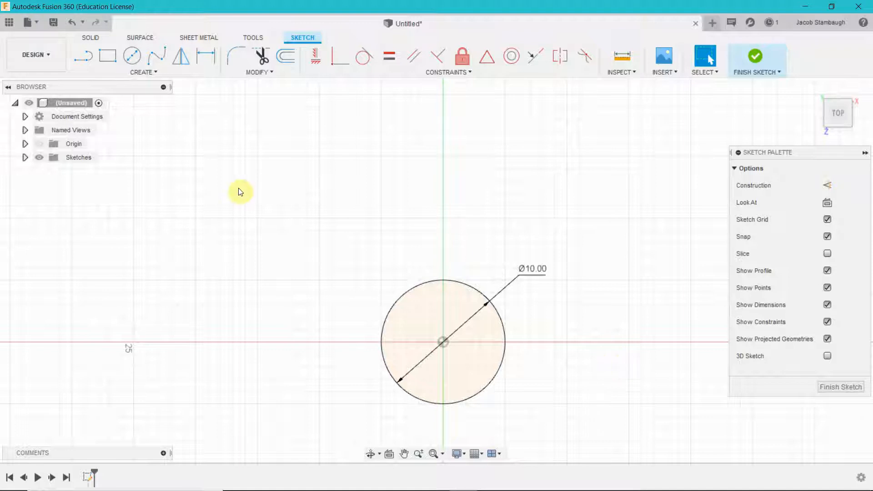
{"action": "left_click", "coordinate": [529, 275]}
{"action": "key", "text": "Delete"}
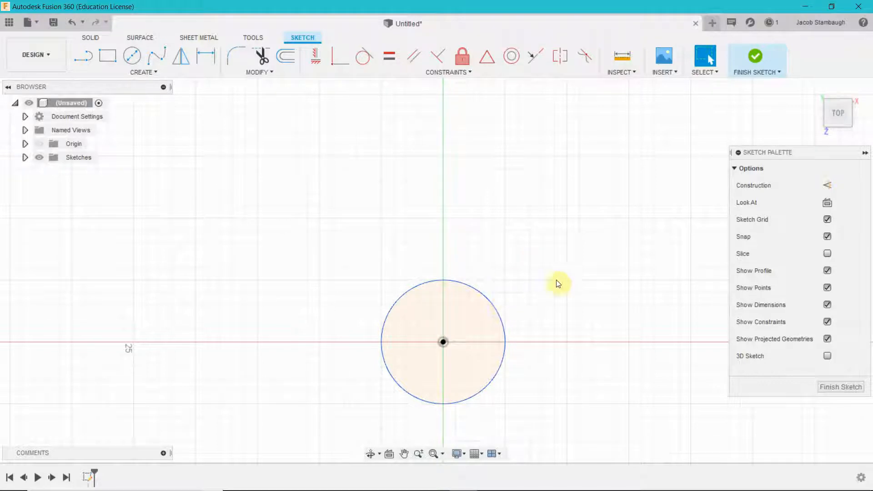
- Enlarge the undimensioned circle freehand about the origin to a radius of about 13.9 mm
{"action": "mouse_move", "coordinate": [557, 283]}
{"action": "middle_mouse_down"}
{"action": "mouse_move", "coordinate": [584, 292]}
{"action": "mouse_move", "coordinate": [509, 267]}
{"action": "middle_mouse_up"}
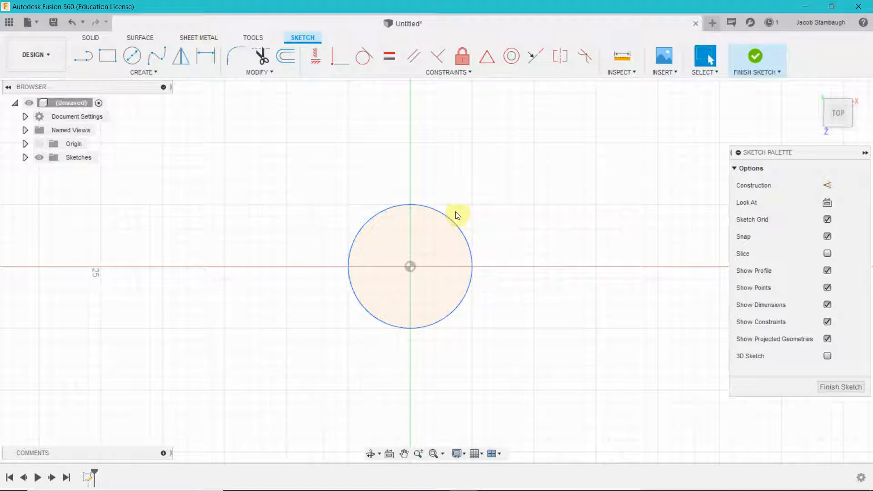
{"action": "left_click", "coordinate": [470, 248]}
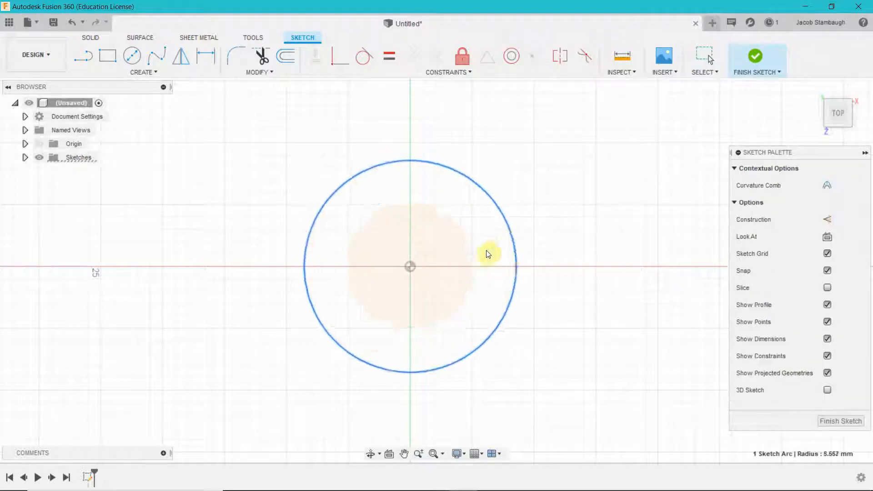
{"action": "mouse_move", "coordinate": [537, 242]}
{"action": "left_mouse_down"}
{"action": "mouse_move", "coordinate": [537, 343]}
{"action": "mouse_move", "coordinate": [451, 296]}
{"action": "mouse_move", "coordinate": [533, 296]}
{"action": "mouse_move", "coordinate": [468, 298]}
{"action": "mouse_move", "coordinate": [463, 290]}
{"action": "mouse_move", "coordinate": [491, 274]}
{"action": "mouse_move", "coordinate": [457, 275]}
{"action": "mouse_move", "coordinate": [477, 267]}
{"action": "mouse_move", "coordinate": [692, 277]}
{"action": "mouse_move", "coordinate": [359, 256]}
{"action": "mouse_move", "coordinate": [580, 217]}
{"action": "mouse_move", "coordinate": [544, 240]}
{"action": "mouse_move", "coordinate": [578, 226]}
{"action": "left_mouse_up"}
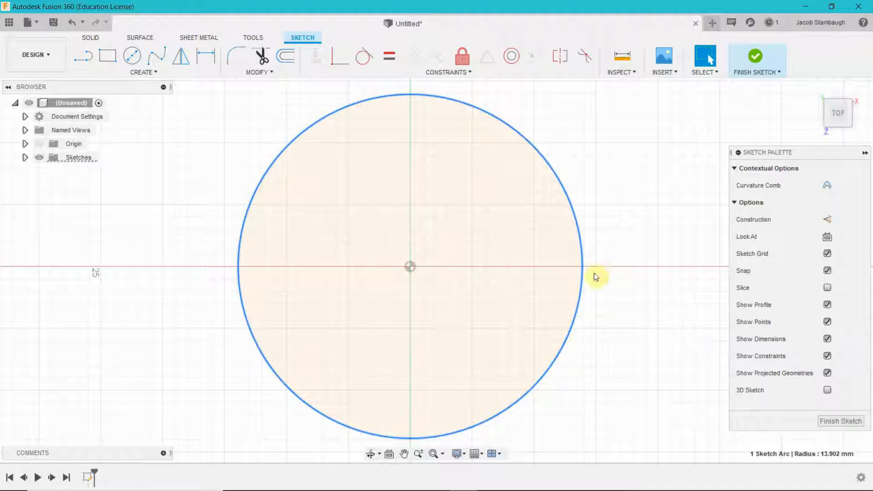
- Shrink the circle freehand to a radius of about 5.2 mm and dimension its diameter as 10 mm
{"action": "left_click_drag", "start_coordinate": [579, 249], "coordinate": [466, 234]}
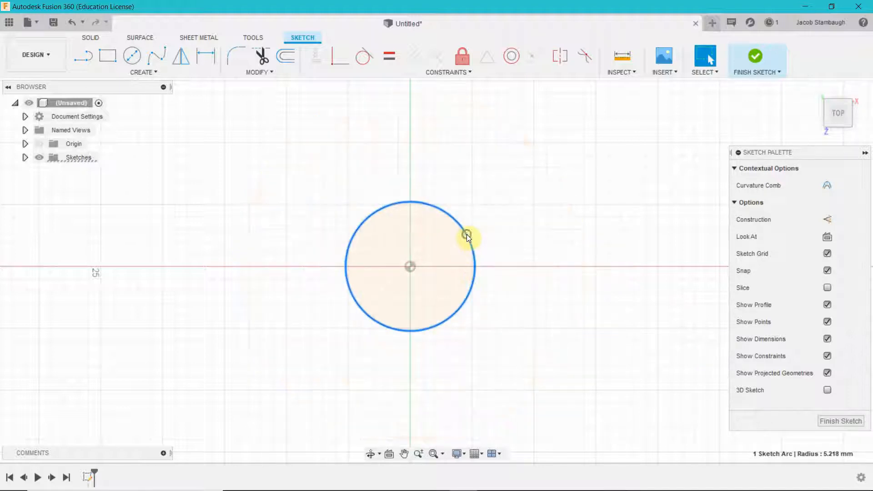
{"action": "right_click", "coordinate": [467, 234]}
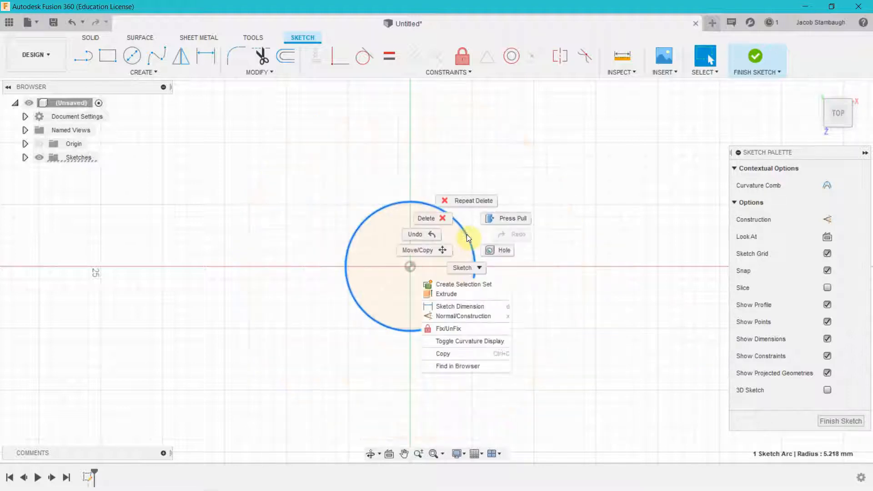
{"action": "left_click", "coordinate": [479, 306]}
{"action": "left_click", "coordinate": [466, 294]}
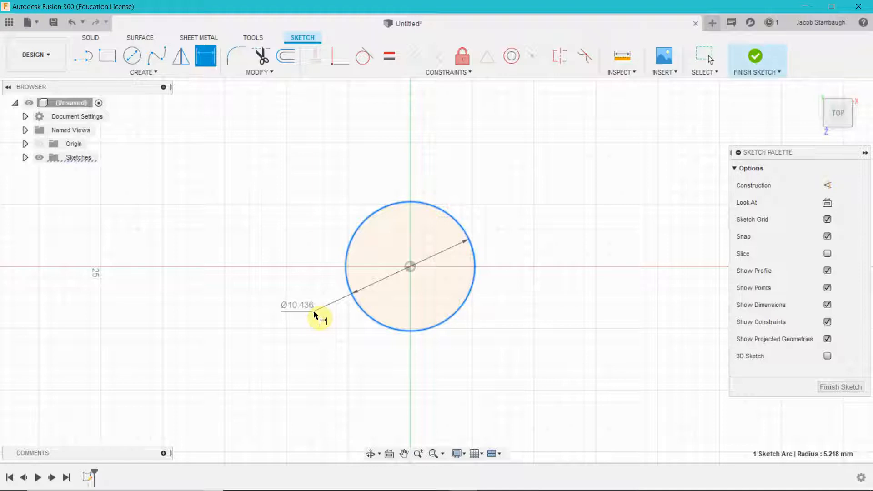
{"action": "left_click", "coordinate": [311, 307]}
{"action": "type", "text": "10"}
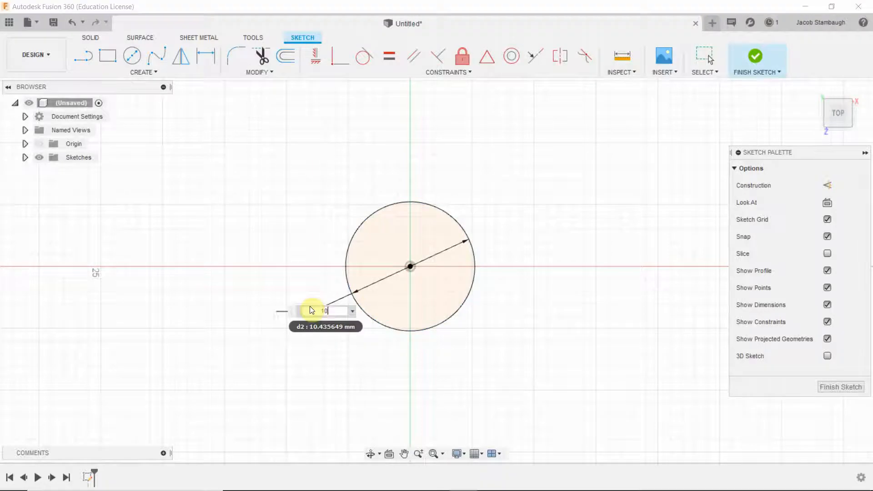
{"action": "key", "text": "Return"}
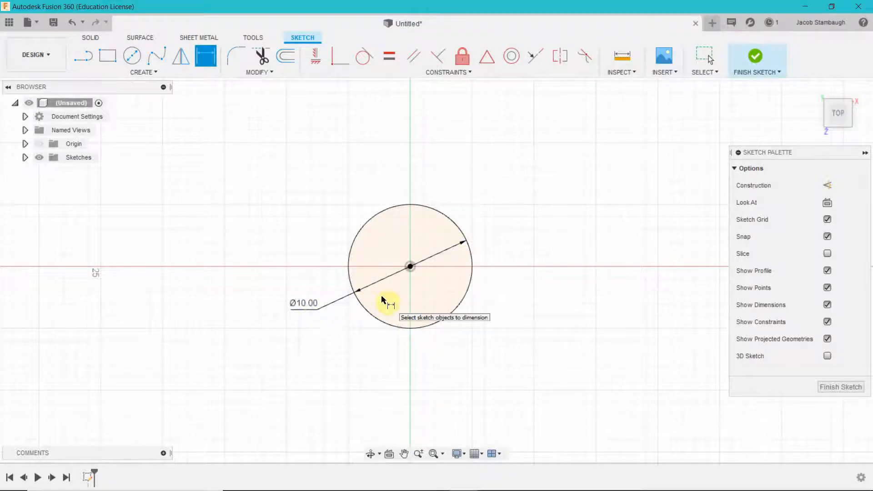
{"action": "key", "text": "Escape"}
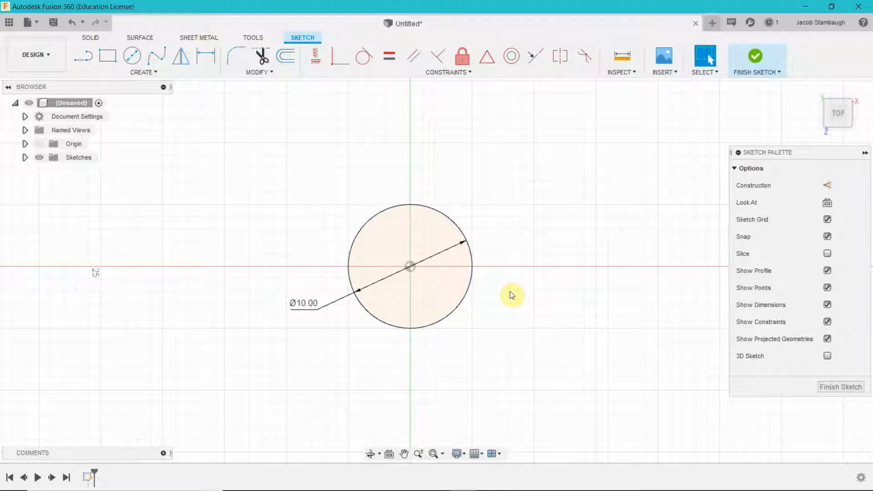
- Try to resize the dimensioned circle freehand from several points on its edge
{"action": "left_click", "coordinate": [446, 215]}
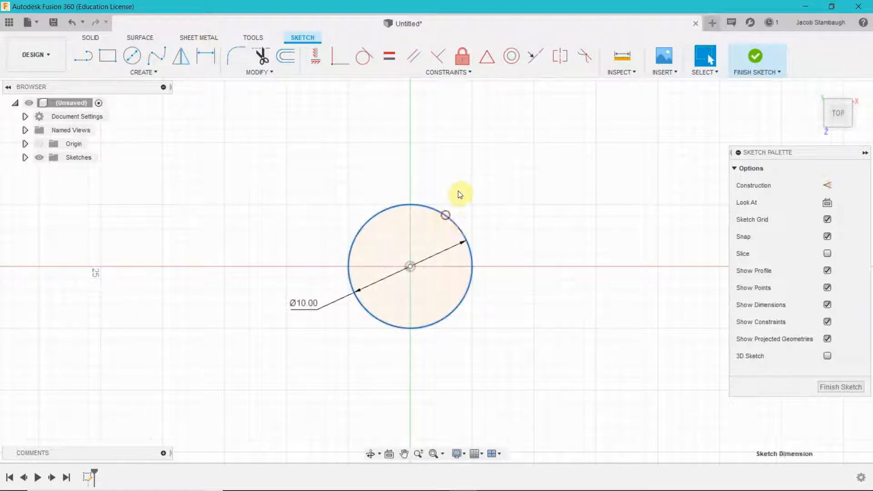
{"action": "left_click", "coordinate": [500, 268]}
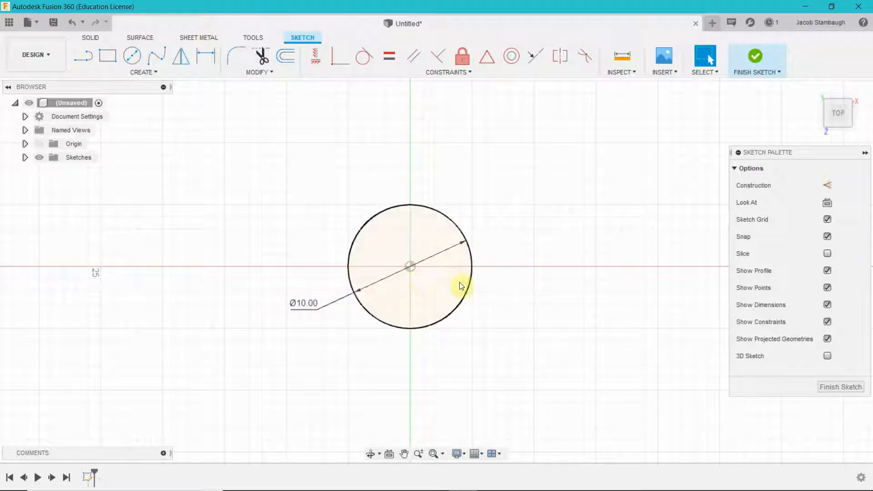
{"action": "left_click", "coordinate": [448, 312]}
{"action": "left_click", "coordinate": [513, 335]}
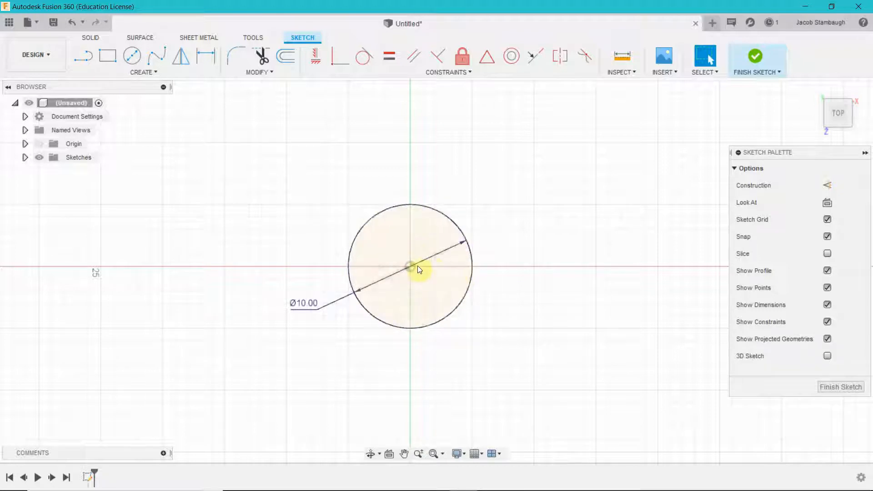
{"action": "left_click", "coordinate": [356, 240]}
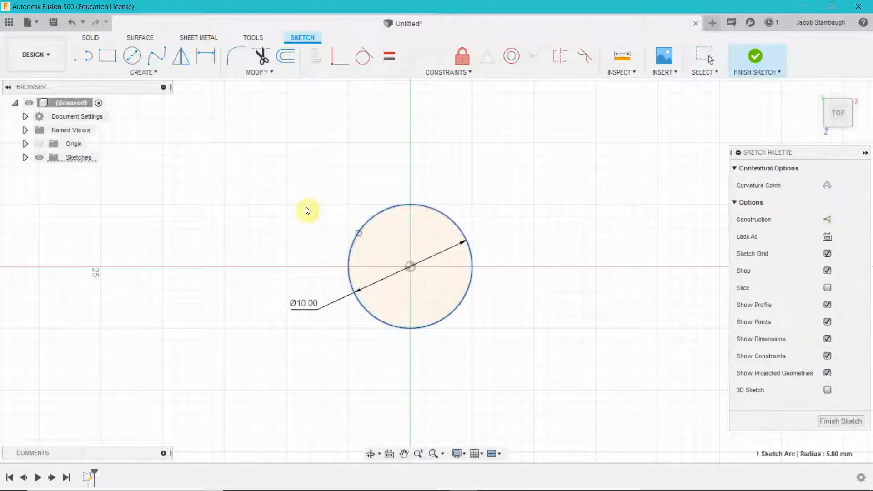
{"action": "left_click", "coordinate": [279, 198]}
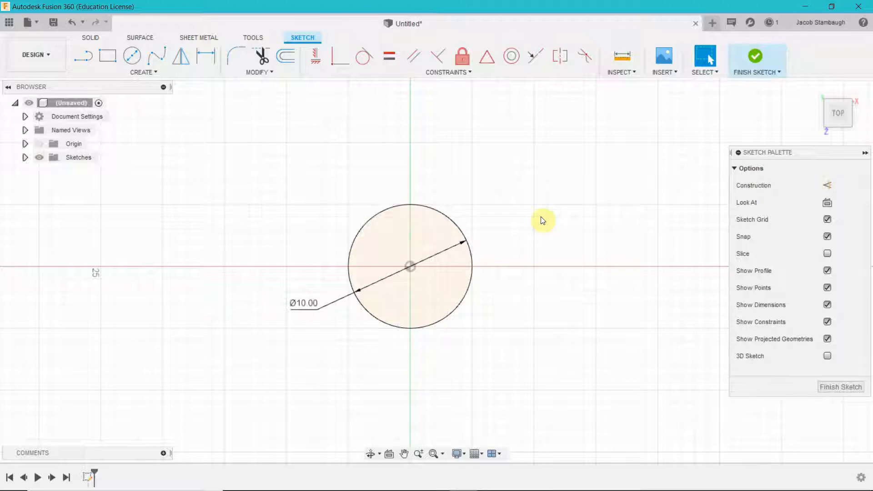
- Sketch a second center diameter circle at the origin with a diameter of 15 mm and finish the sketch
{"action": "left_click", "coordinate": [132, 56]}
{"action": "left_click", "coordinate": [410, 267]}
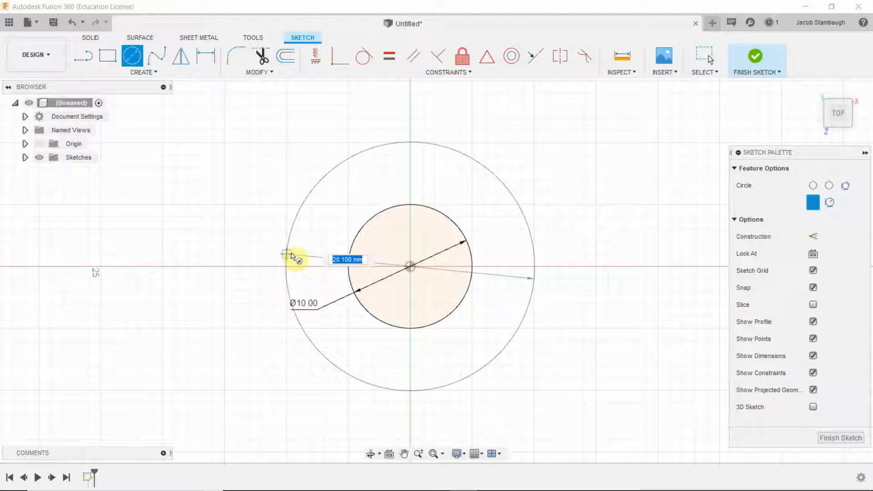
{"action": "type", "text": "15"}
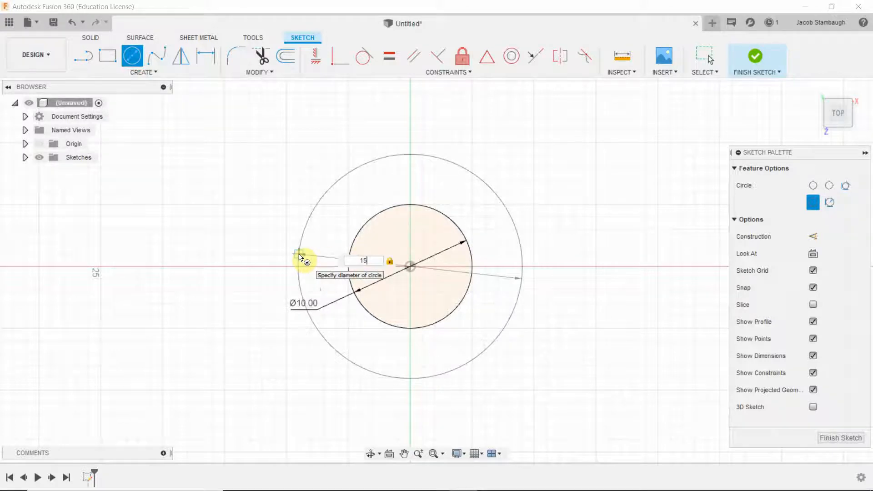
{"action": "key", "text": "Return"}
{"action": "key", "text": "Escape"}
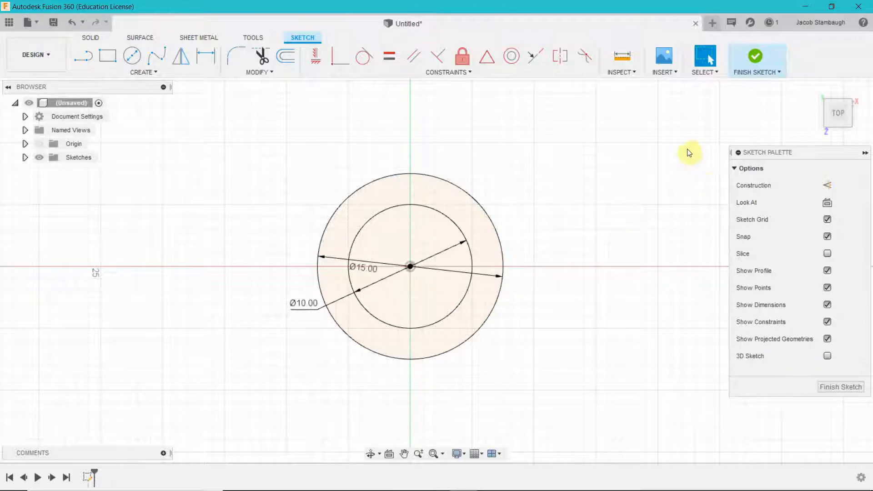
{"action": "left_click", "coordinate": [756, 62]}
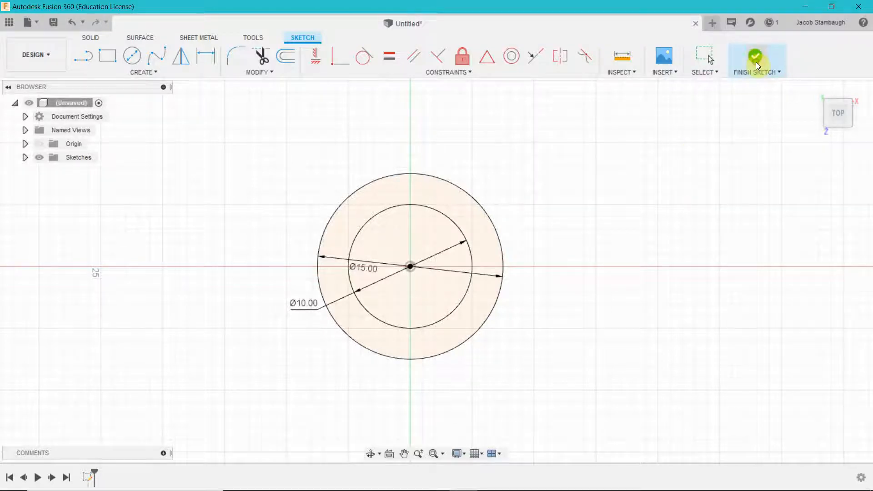
- List the contents of the Sketches folder and toggle the visibility of its sketch and of the whole folder off and on
{"action": "mouse_move", "coordinate": [643, 282]}
{"action": "middle_mouse_down", "text": "shift"}
{"action": "mouse_move", "coordinate": [618, 286]}
{"action": "mouse_move", "coordinate": [606, 216]}
{"action": "mouse_move", "coordinate": [578, 347]}
{"action": "mouse_move", "coordinate": [594, 253]}
{"action": "mouse_move", "coordinate": [629, 234]}
{"action": "mouse_move", "coordinate": [639, 241]}
{"action": "mouse_move", "coordinate": [577, 275]}
{"action": "mouse_move", "coordinate": [579, 254]}
{"action": "mouse_move", "coordinate": [594, 263]}
{"action": "middle_mouse_up", "text": "shift"}
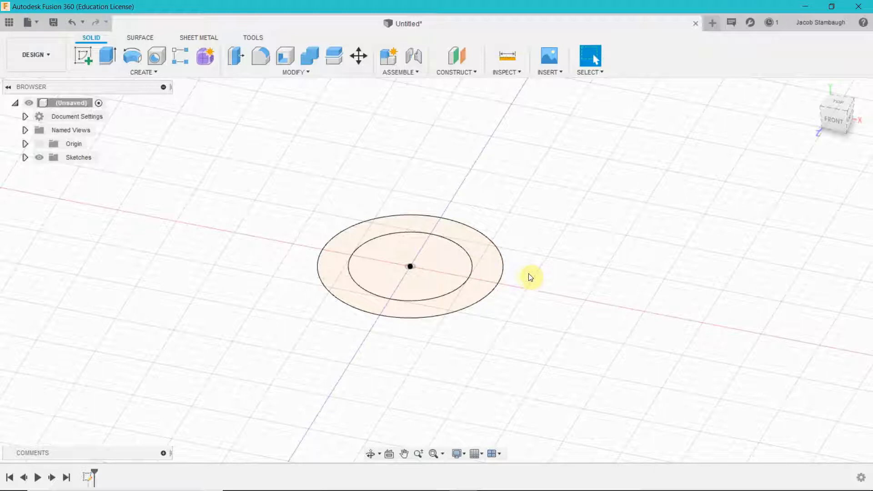
{"action": "left_click", "coordinate": [23, 157]}
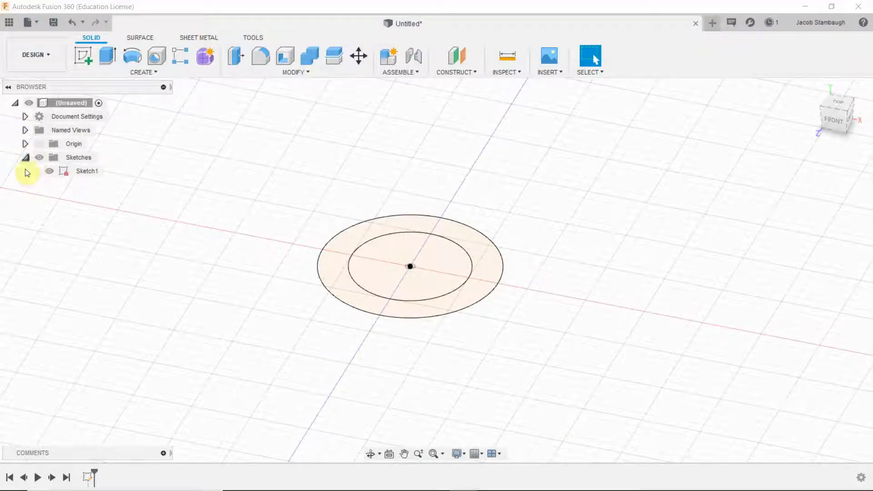
{"action": "left_click", "coordinate": [16, 104]}
{"action": "left_click", "coordinate": [15, 104]}
{"action": "left_click", "coordinate": [48, 173]}
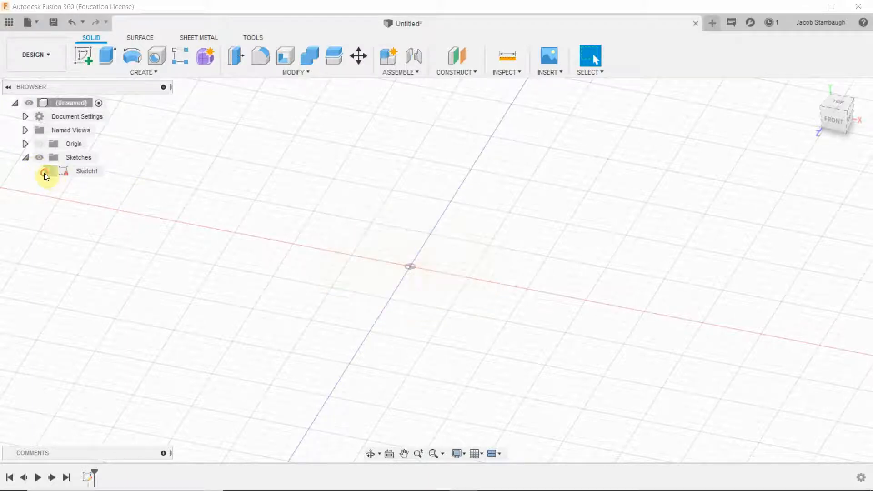
{"action": "left_click", "coordinate": [44, 173]}
{"action": "left_click", "coordinate": [38, 159]}
{"action": "left_click", "coordinate": [40, 161]}
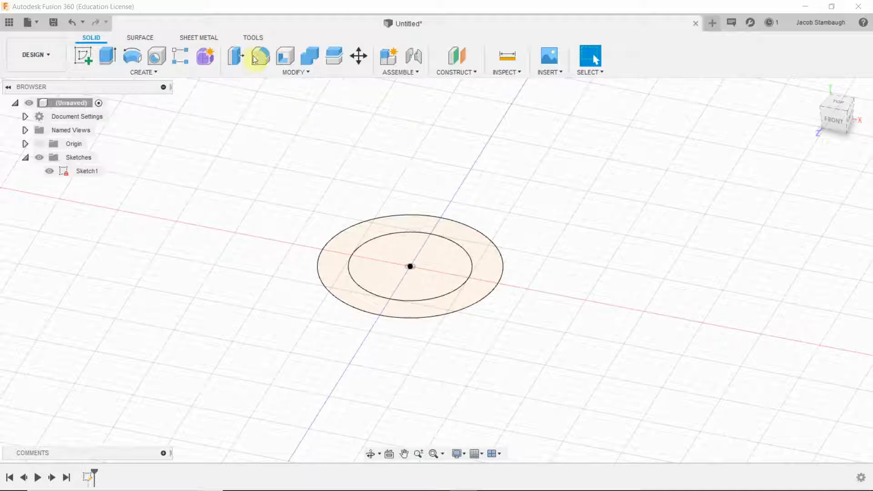
- Extrude the ring profile between the two circles by 1 mm, starting from an offset plane at 5 mm
{"action": "left_click", "coordinate": [110, 54]}
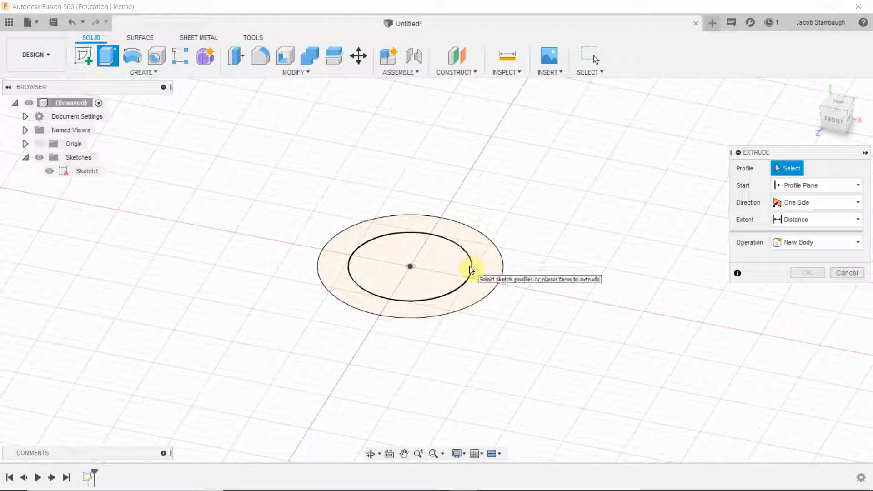
{"action": "left_click", "coordinate": [493, 259]}
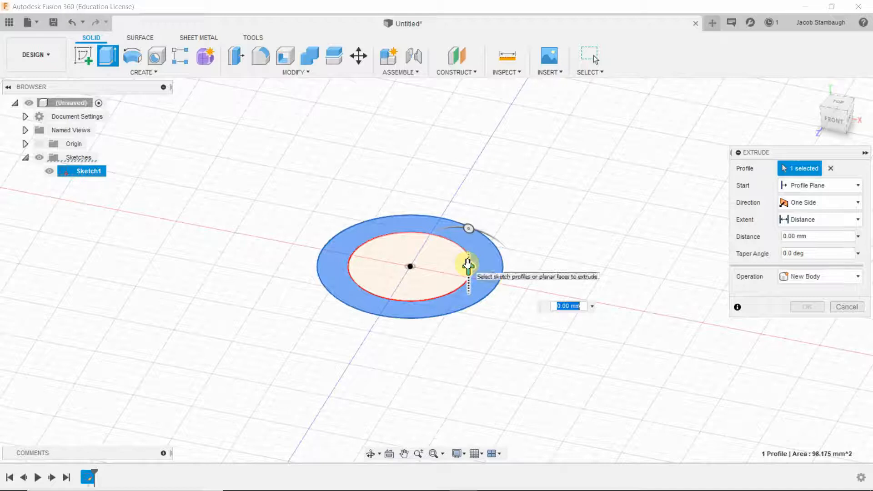
{"action": "left_click_drag", "start_coordinate": [468, 269], "coordinate": [502, 245]}
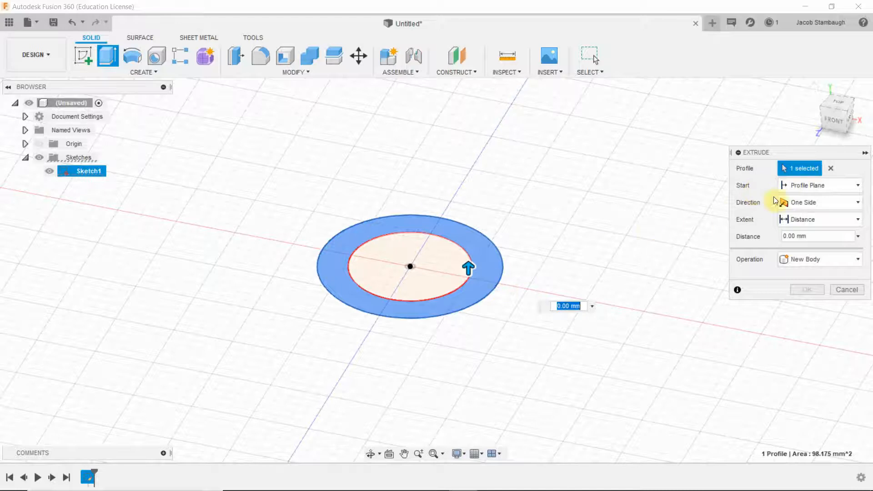
{"action": "left_click", "coordinate": [783, 185]}
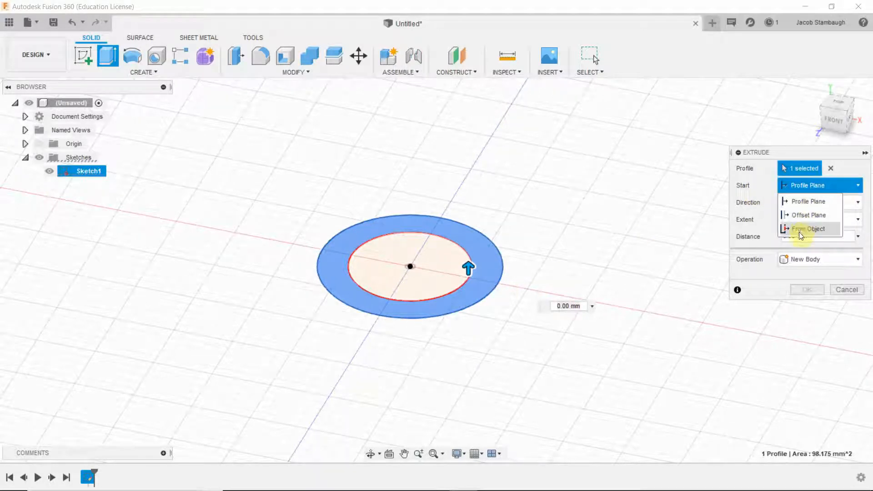
{"action": "left_click", "coordinate": [819, 220]}
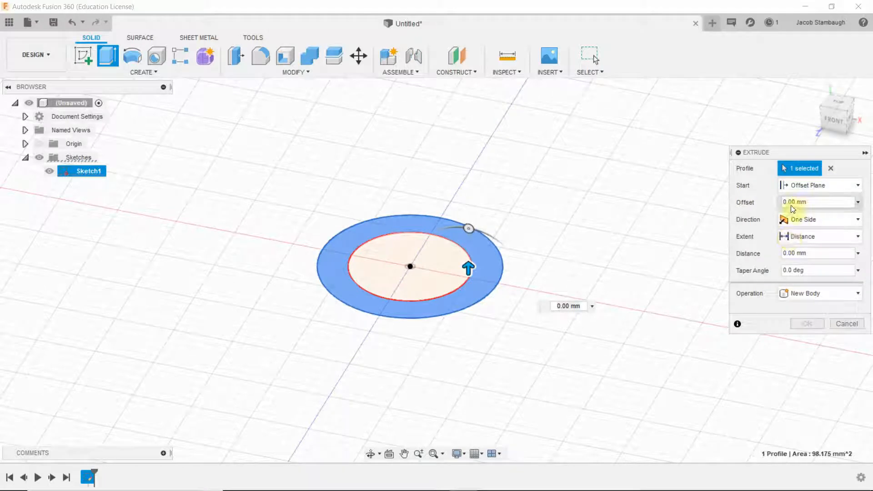
{"action": "type", "text": "5"}
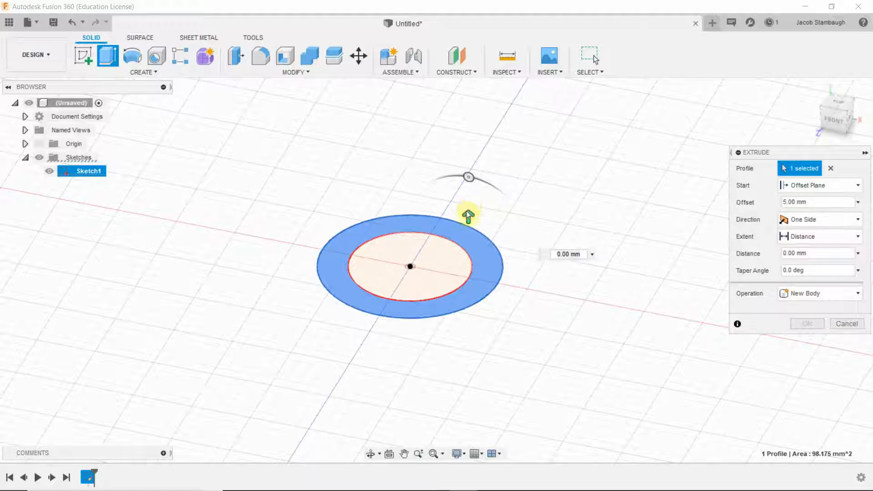
{"action": "mouse_move", "coordinate": [468, 212]}
{"action": "left_mouse_down"}
{"action": "mouse_move", "coordinate": [465, 188]}
{"action": "mouse_move", "coordinate": [468, 214]}
{"action": "mouse_move", "coordinate": [468, 206]}
{"action": "left_mouse_up"}
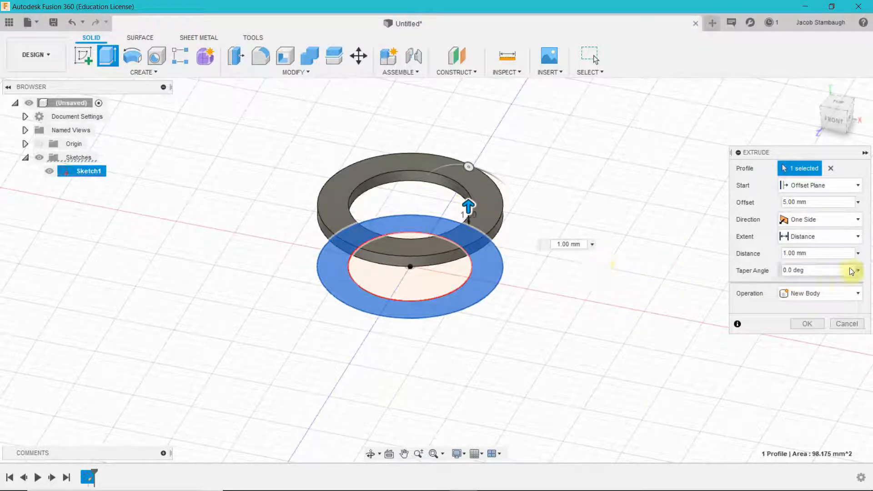
- Review the direction and extent options of the ring extrusion, keeping One Side and Distance
{"action": "left_click", "coordinate": [815, 223]}
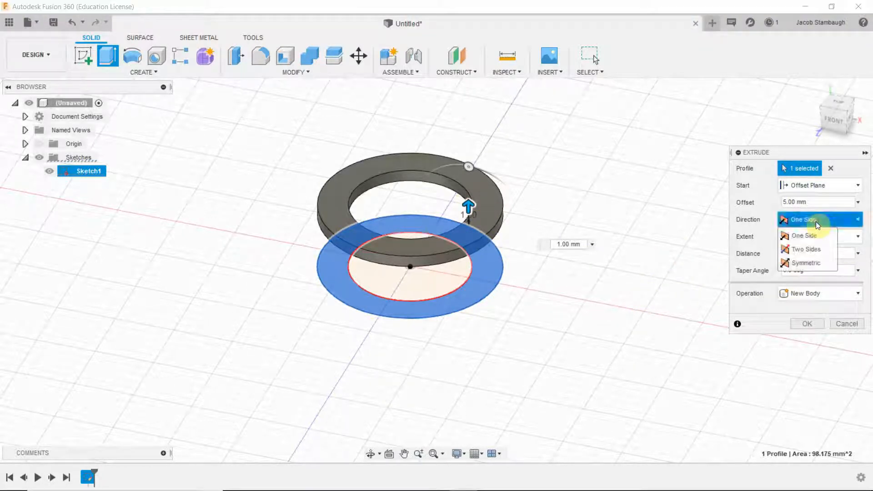
{"action": "left_click", "coordinate": [816, 222]}
{"action": "left_click", "coordinate": [815, 222]}
{"action": "left_click", "coordinate": [815, 222]}
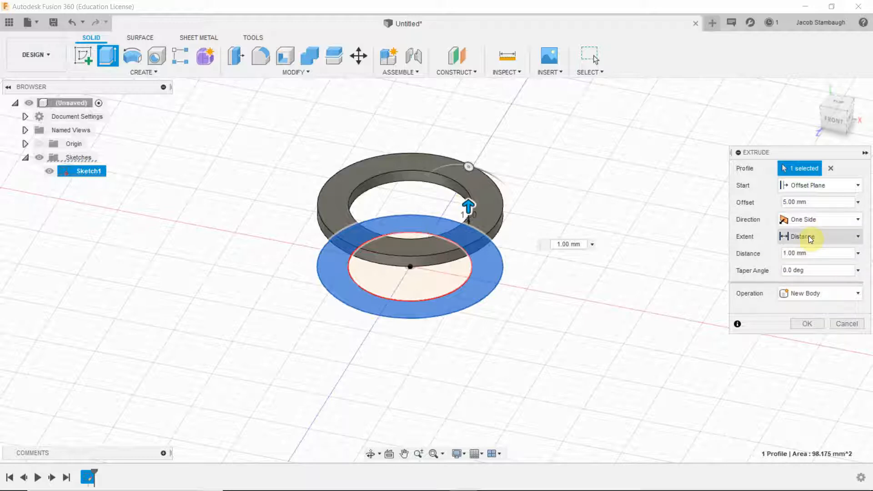
{"action": "left_click_drag", "start_coordinate": [465, 200], "coordinate": [470, 210]}
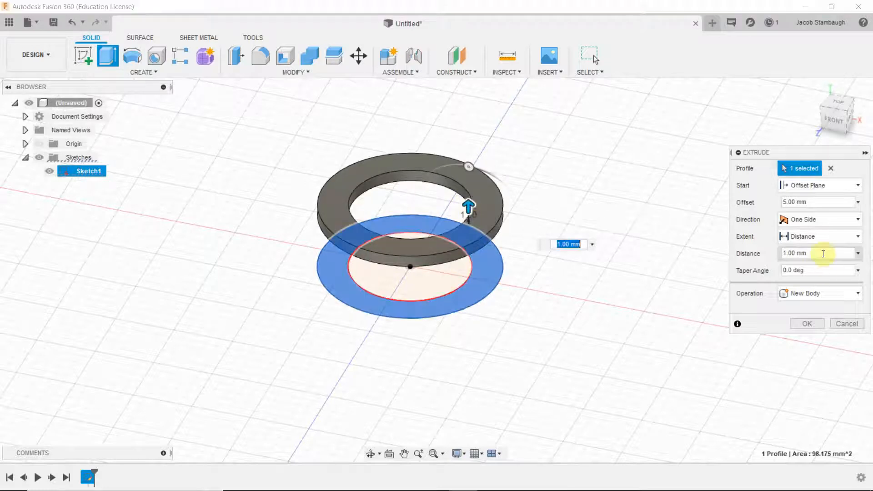
{"action": "left_click", "coordinate": [849, 241]}
{"action": "left_click", "coordinate": [849, 241]}
{"action": "left_click", "coordinate": [850, 242]}
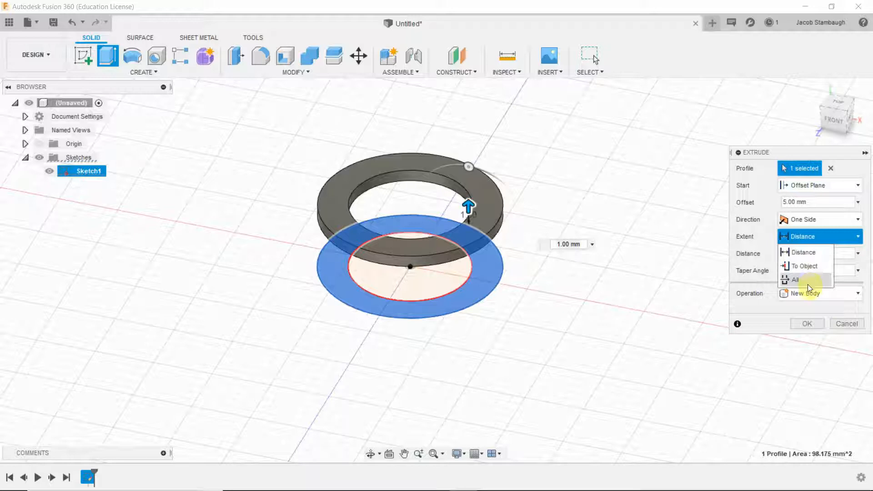
{"action": "left_click", "coordinate": [815, 250]}
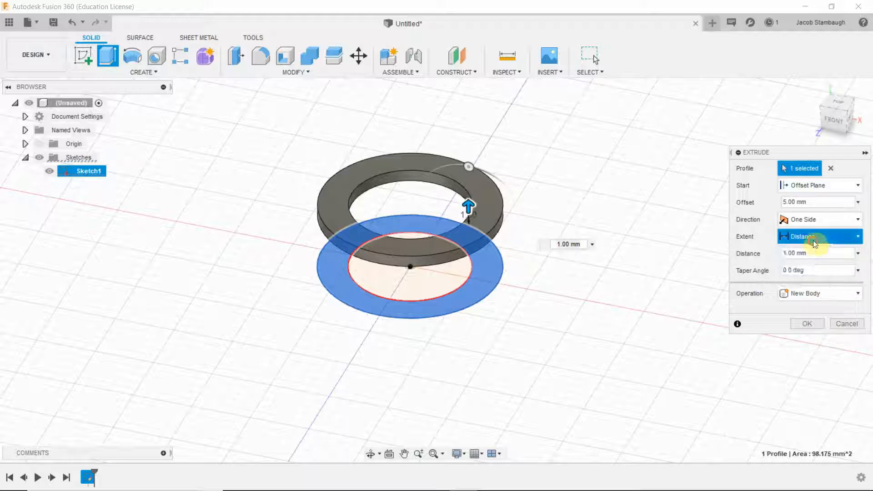
- Complete the ring extrusion with the New Body operation and make its source sketch visible again
{"action": "left_click", "coordinate": [807, 297]}
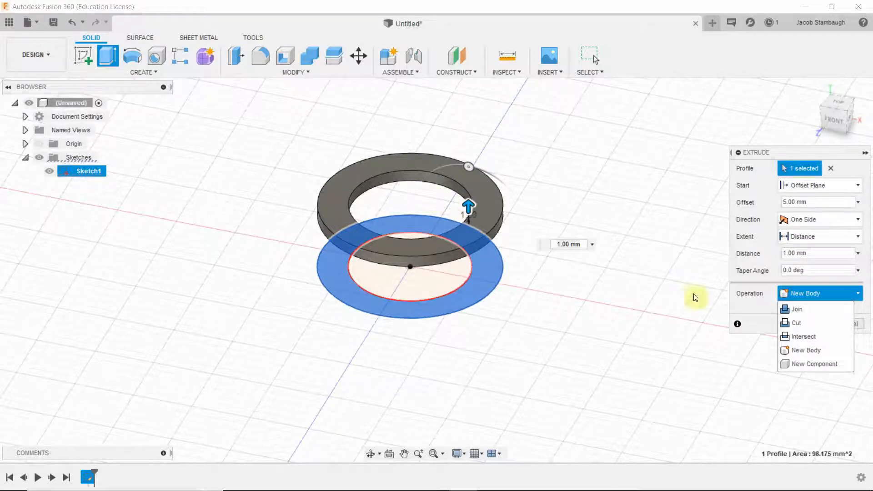
{"action": "left_click", "coordinate": [817, 349]}
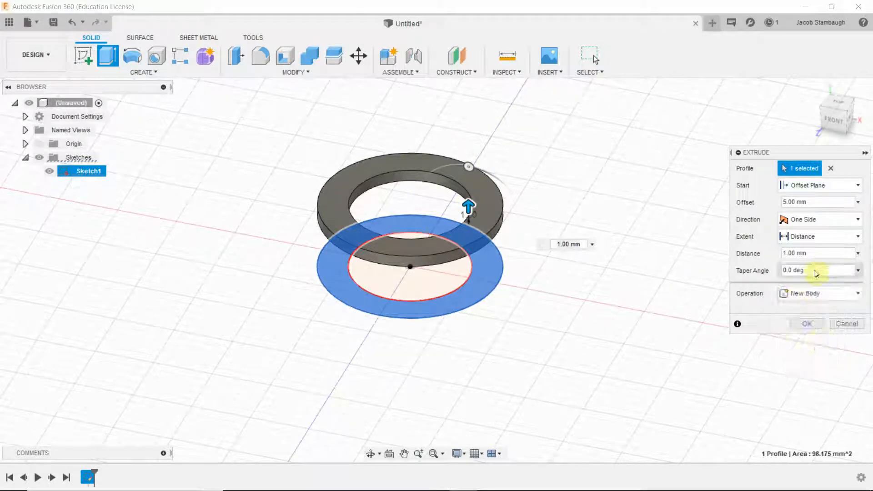
{"action": "left_click", "coordinate": [805, 326]}
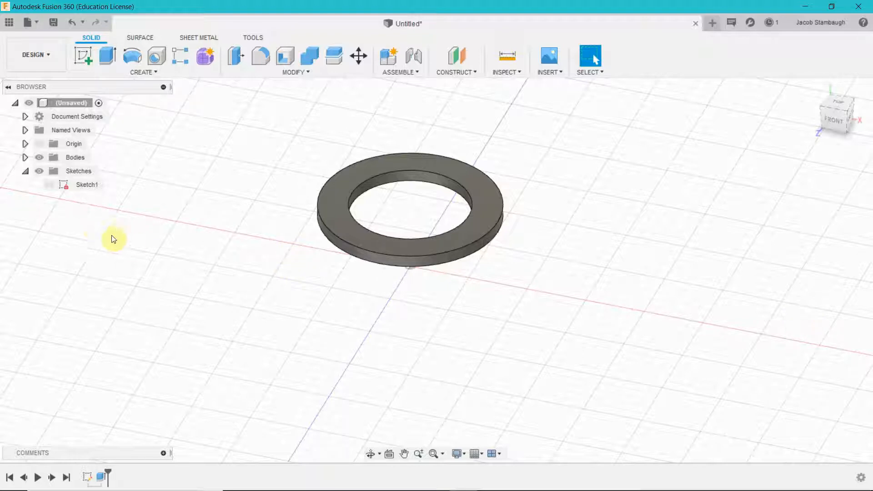
{"action": "left_click", "coordinate": [50, 186]}
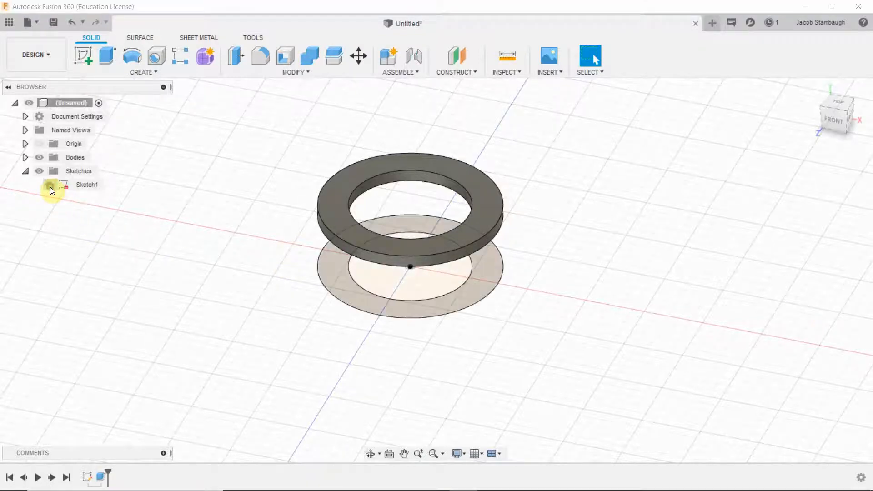
- Toggle the visibility of the circles' sketch off and on twice, leaving it shown
{"action": "left_click", "coordinate": [49, 185]}
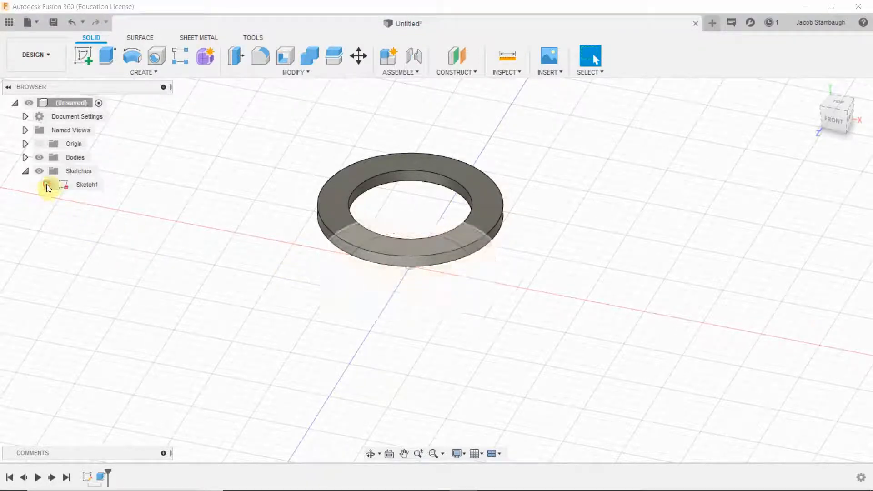
{"action": "left_click", "coordinate": [49, 185]}
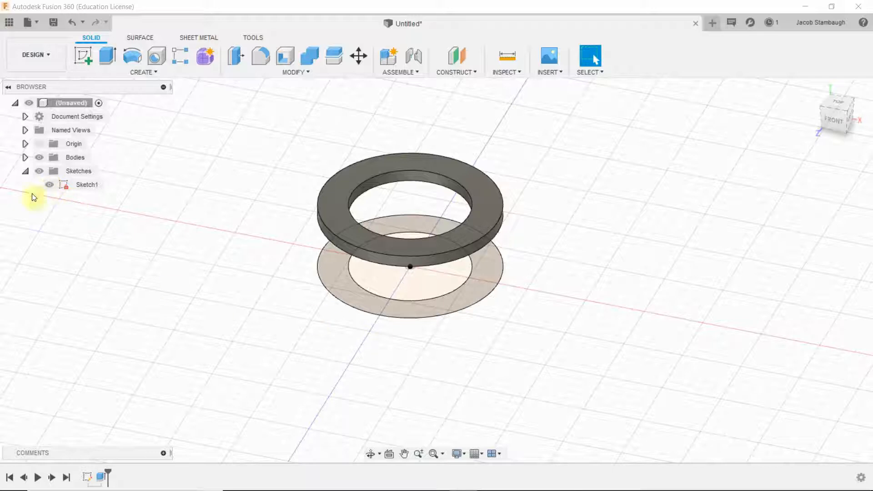
{"action": "left_click", "coordinate": [49, 186]}
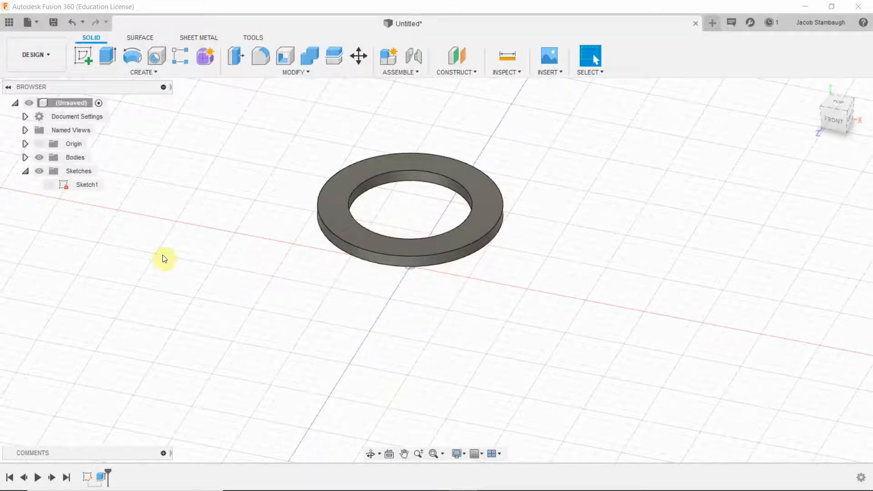
{"action": "left_click", "coordinate": [49, 186]}
- Extrude the inner circle profile by 0.5 mm from the profile plane as a New Body
{"action": "middle_click_drag", "start_coordinate": [368, 329], "coordinate": [457, 245], "text": "shift"}
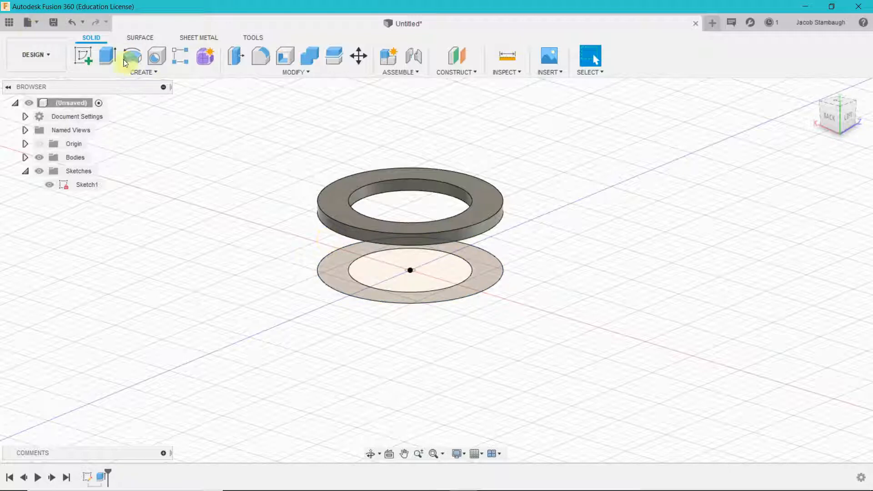
{"action": "left_click", "coordinate": [107, 56]}
{"action": "left_click", "coordinate": [448, 275]}
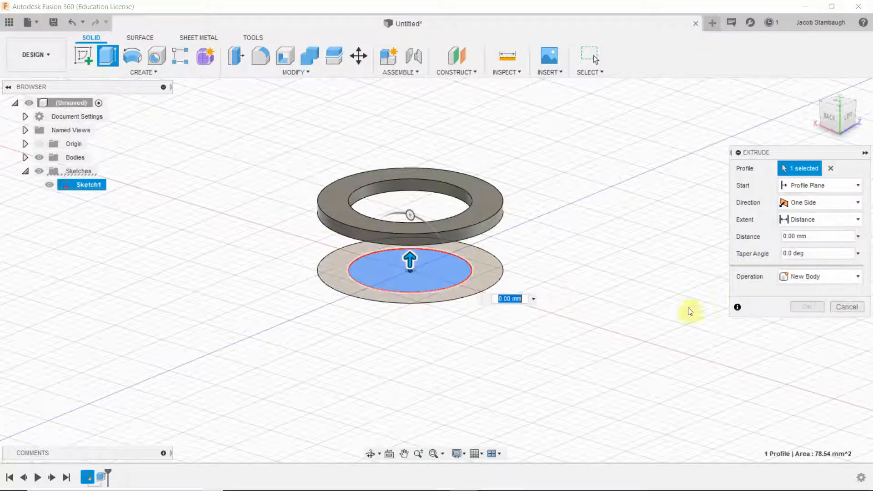
{"action": "left_click", "coordinate": [791, 237]}
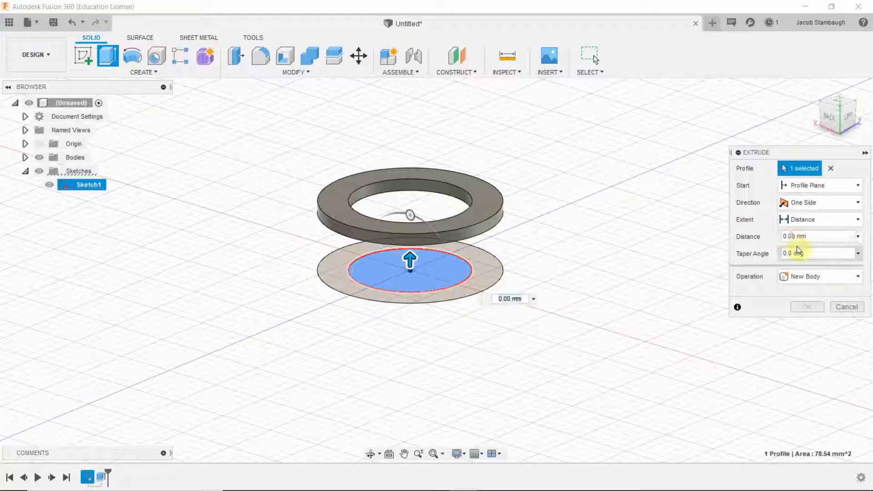
{"action": "type", "text": "5"}
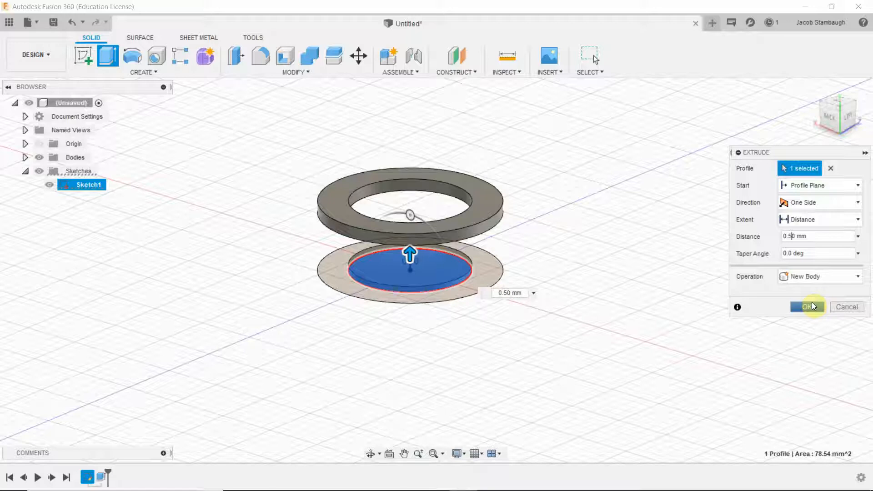
{"action": "left_click", "coordinate": [817, 281]}
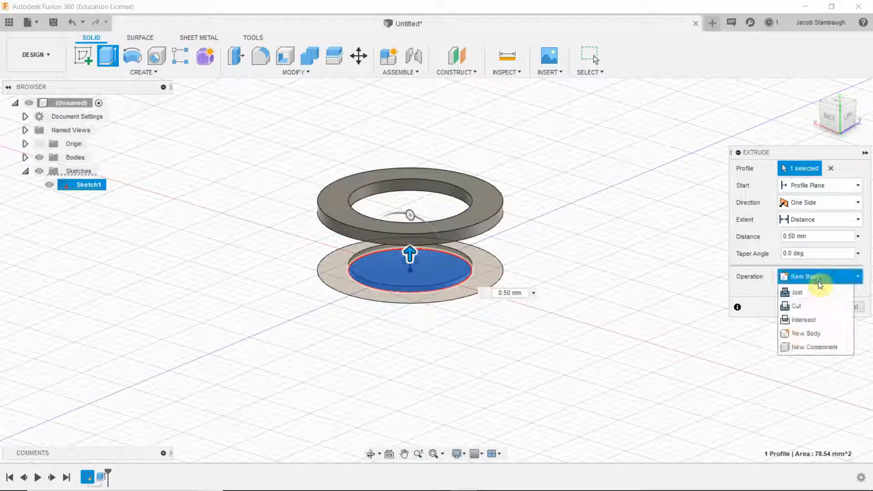
{"action": "left_click", "coordinate": [817, 281]}
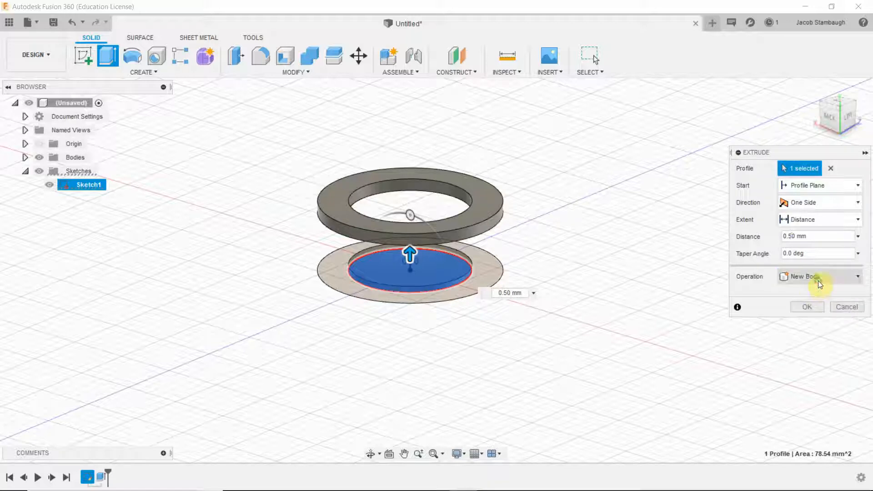
{"action": "left_click", "coordinate": [799, 307]}
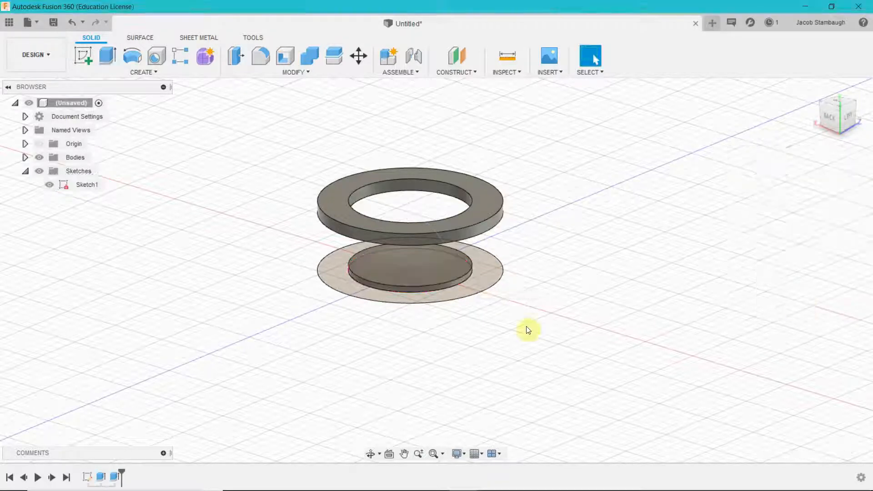
{"action": "middle_click_drag", "start_coordinate": [320, 349], "coordinate": [493, 323], "text": "shift"}
{"action": "middle_click_drag", "start_coordinate": [529, 298], "coordinate": [527, 317], "text": "shift"}
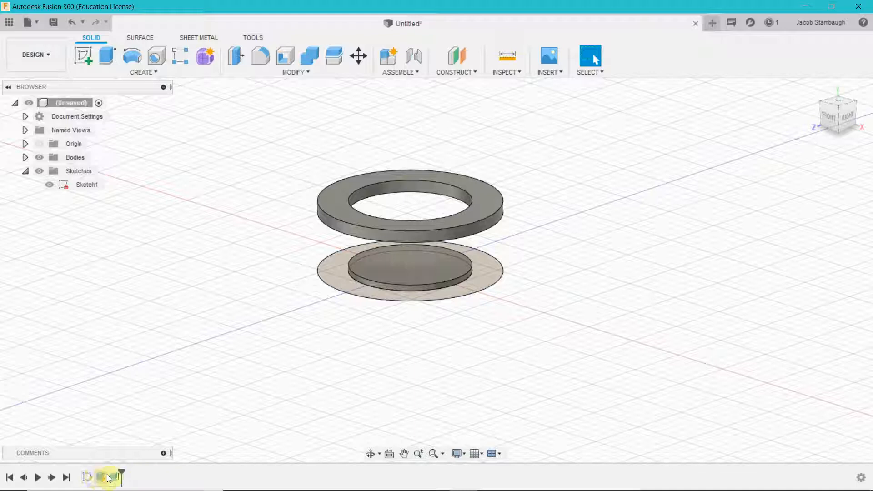
{"action": "mouse_move", "coordinate": [111, 474]}
{"action": "left_mouse_down"}
{"action": "mouse_move", "coordinate": [78, 473]}
{"action": "mouse_move", "coordinate": [129, 469]}
{"action": "left_mouse_up"}
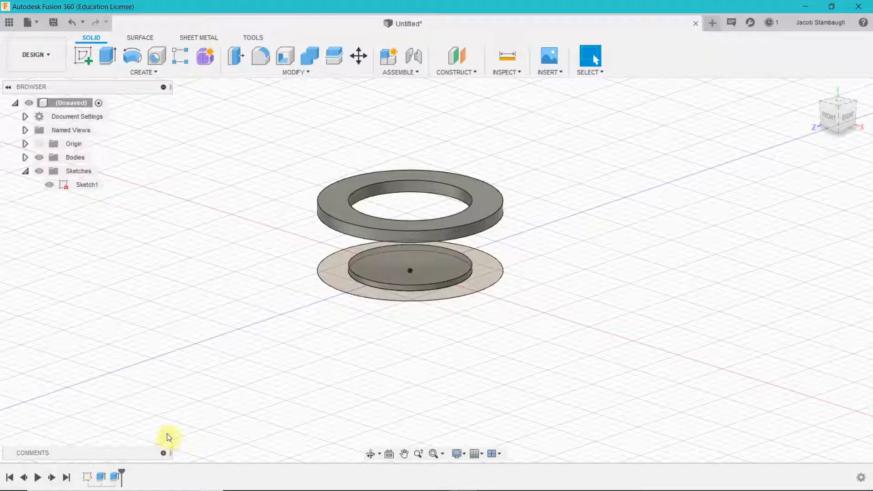
{"action": "mouse_move", "coordinate": [361, 230]}
{"action": "middle_mouse_down", "text": "shift"}
{"action": "mouse_move", "coordinate": [271, 271]}
{"action": "mouse_move", "coordinate": [350, 221]}
{"action": "middle_mouse_up", "text": "shift"}
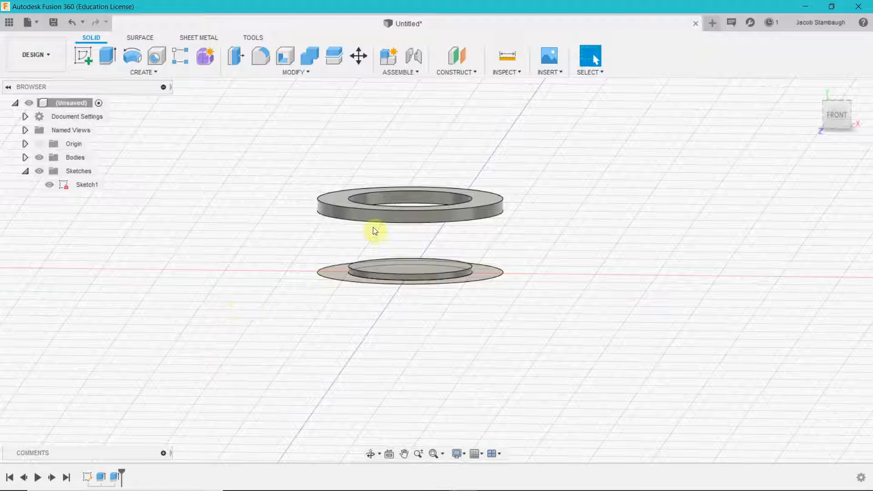
{"action": "left_click", "coordinate": [333, 208]}
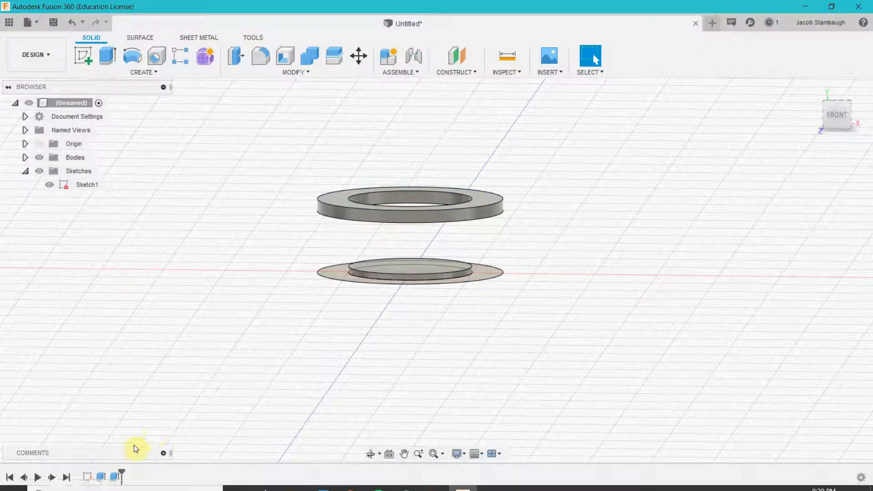
- Edit the ring's extrusion feature and set its distance to 0.5 mm
{"action": "left_click", "coordinate": [103, 478]}
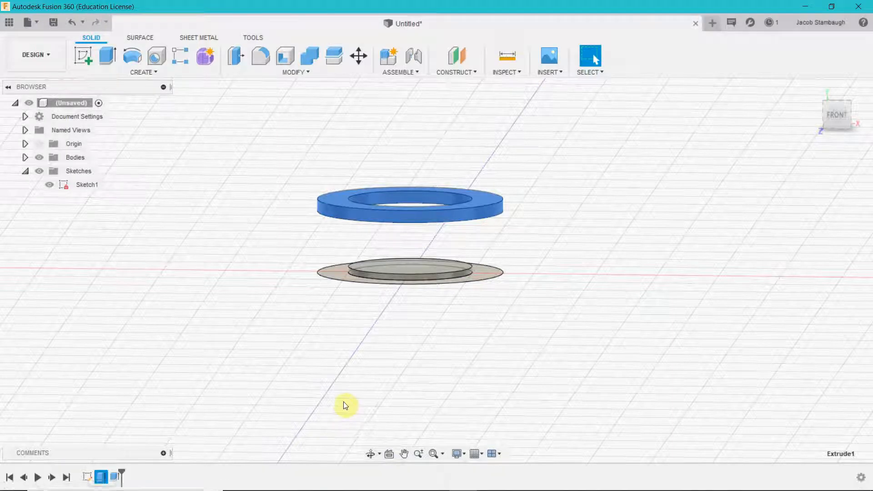
{"action": "right_click", "coordinate": [104, 478]}
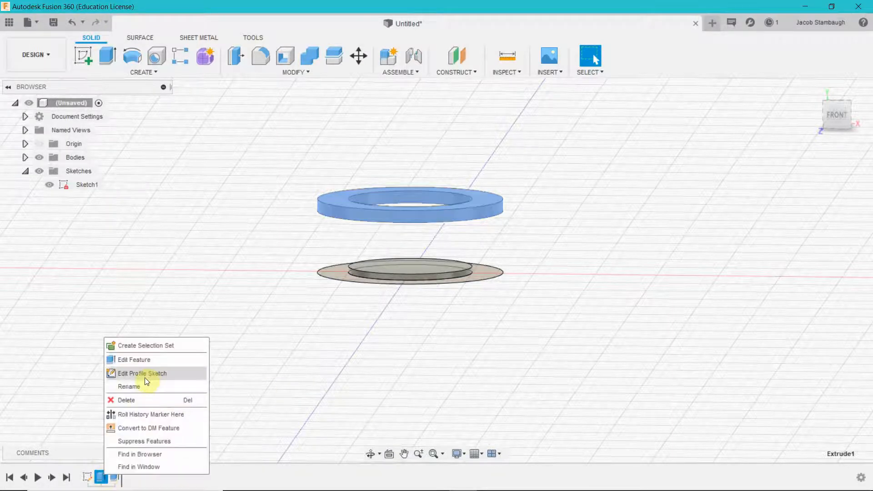
{"action": "left_click", "coordinate": [146, 363]}
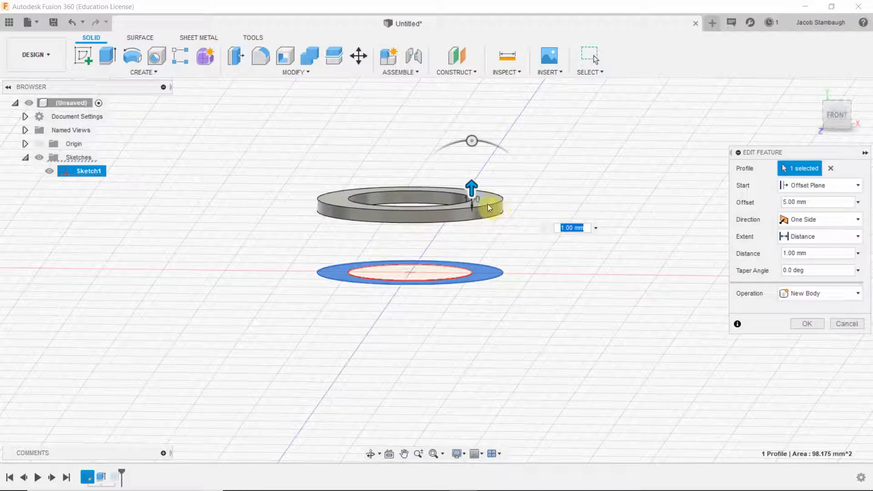
{"action": "left_click", "coordinate": [784, 253]}
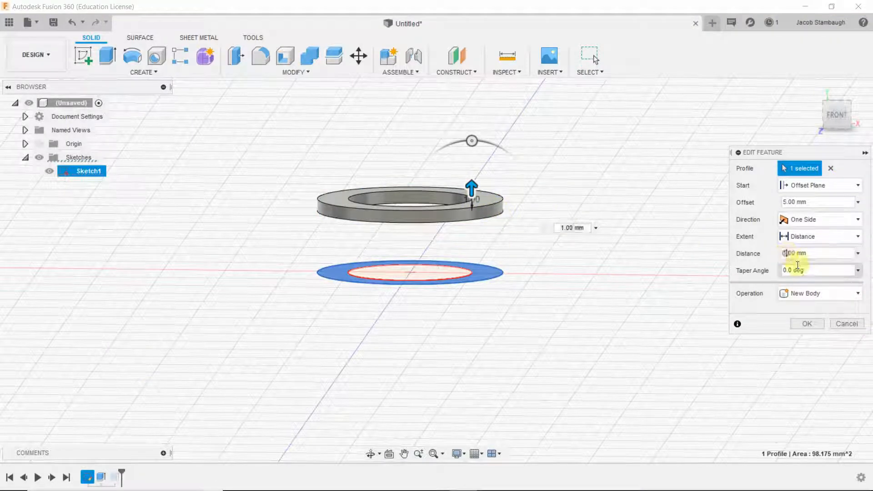
{"action": "key", "text": "BackSpace"}
{"action": "type", "text": "0"}
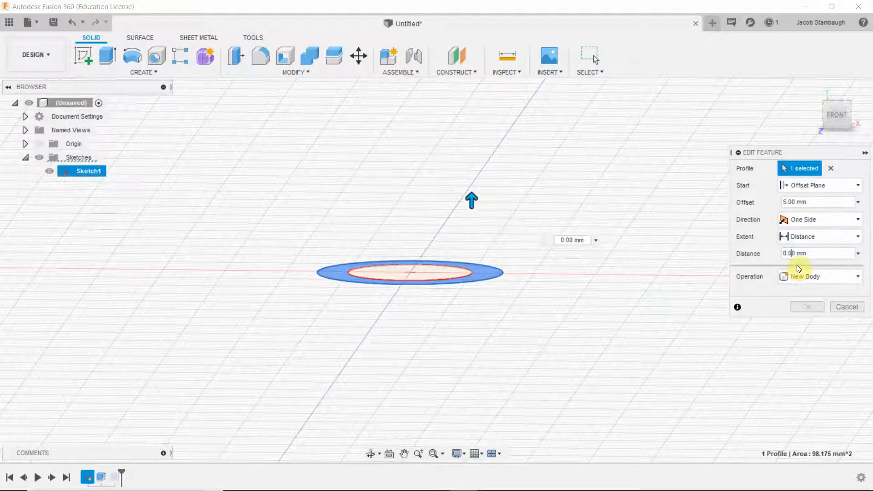
{"action": "key", "text": "BackSpace"}
{"action": "type", "text": "5"}
{"action": "key", "text": "Return"}
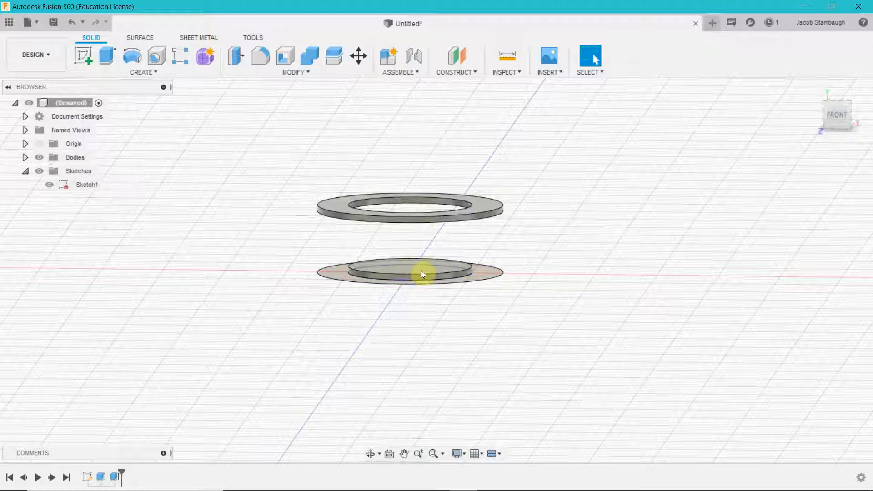
- Start a Loft and select the disc's upper face and the ring's underside face as its two profiles
{"action": "middle_click_drag", "start_coordinate": [428, 320], "coordinate": [424, 337]}
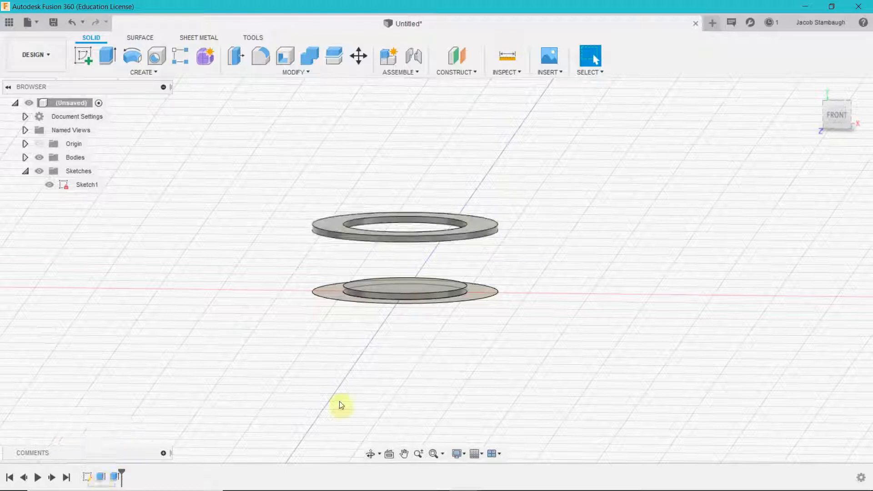
{"action": "middle_click_drag", "start_coordinate": [312, 327], "coordinate": [438, 318], "text": "shift"}
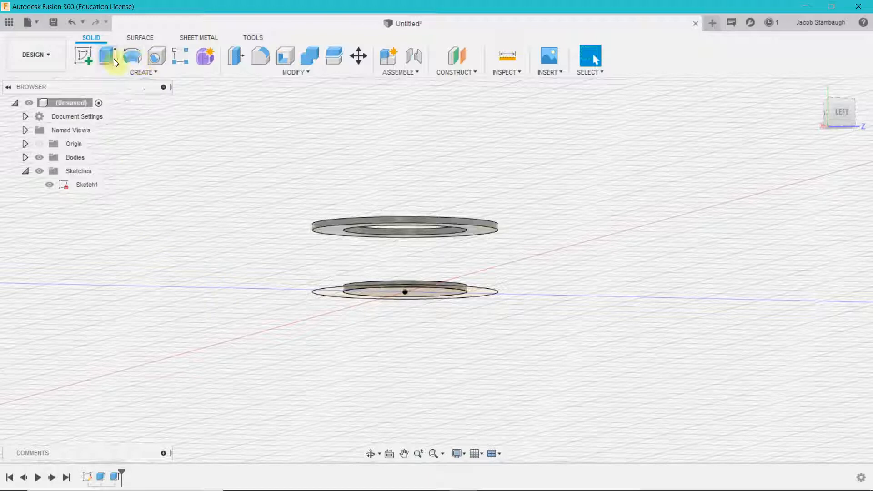
{"action": "left_click", "coordinate": [121, 73]}
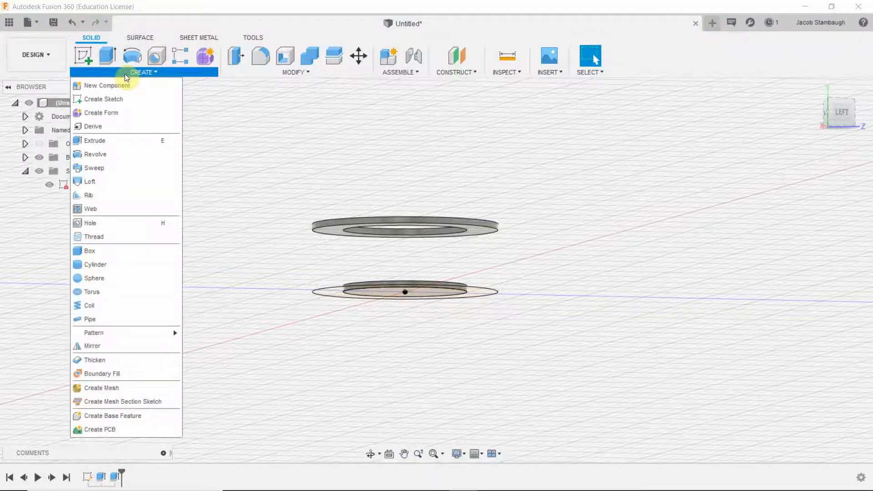
{"action": "left_click", "coordinate": [110, 184]}
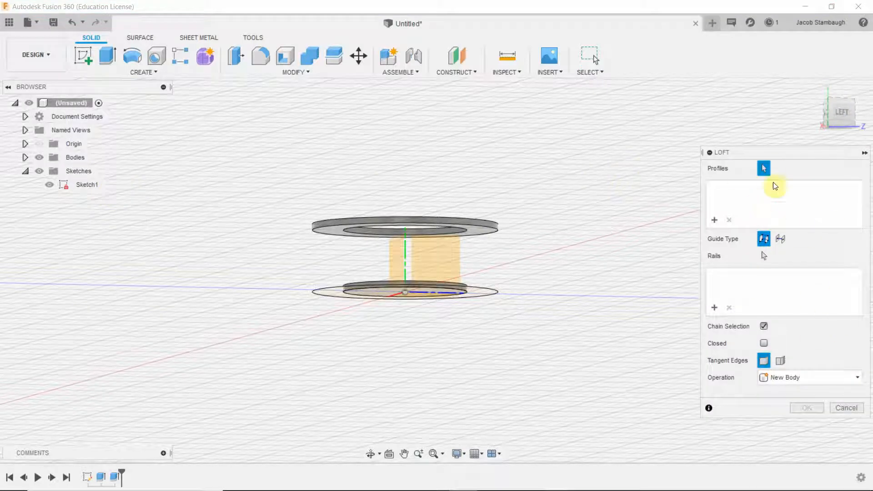
{"action": "mouse_move", "coordinate": [627, 189]}
{"action": "middle_mouse_down", "text": "shift"}
{"action": "mouse_move", "coordinate": [625, 248]}
{"action": "mouse_move", "coordinate": [621, 188]}
{"action": "middle_mouse_up", "text": "shift"}
{"action": "middle_click_drag", "start_coordinate": [553, 233], "coordinate": [560, 271], "text": "shift"}
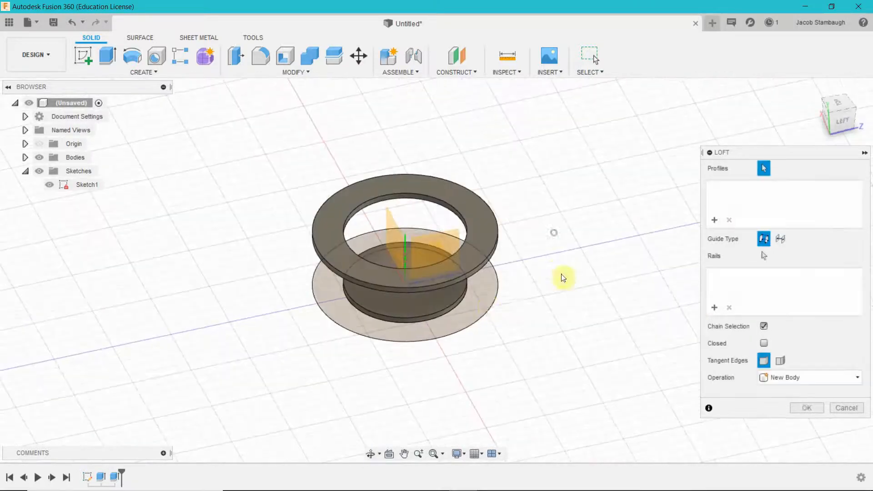
{"action": "left_click", "coordinate": [427, 305]}
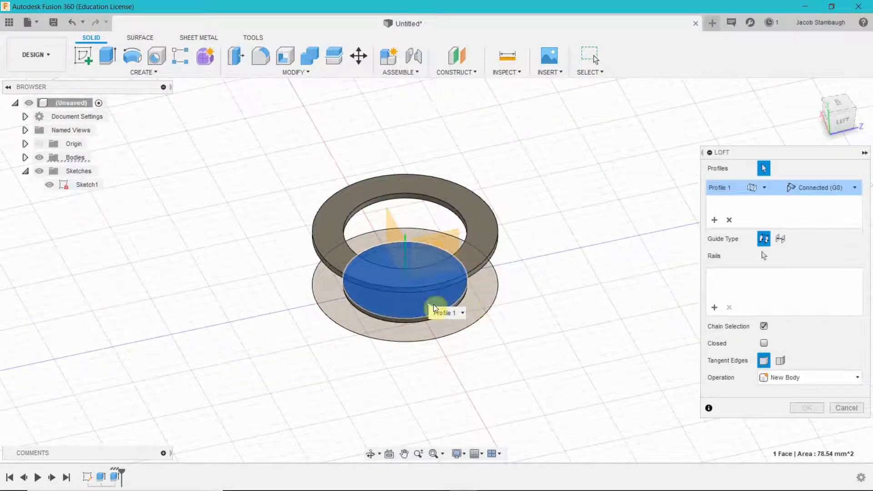
{"action": "middle_click_drag", "start_coordinate": [493, 353], "coordinate": [492, 233], "text": "shift"}
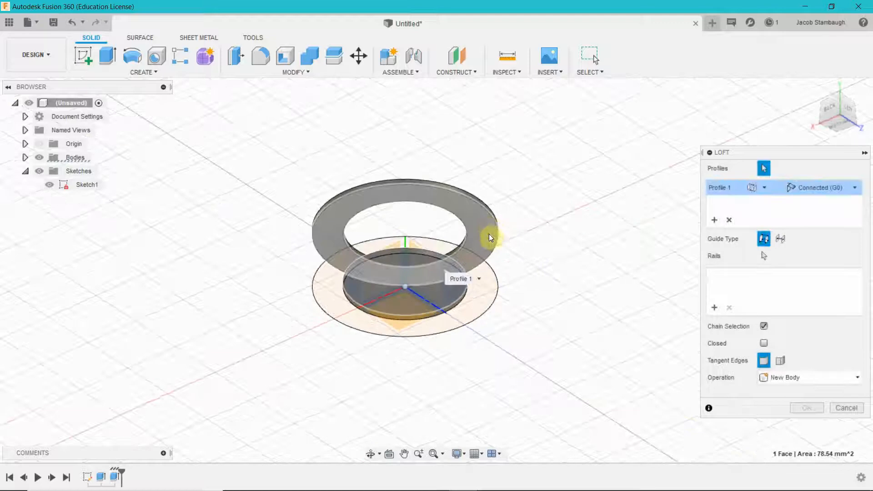
{"action": "left_click", "coordinate": [489, 227]}
- Try adding the ring's outer edge as a third loft profile, and remove it from the profile list
{"action": "middle_click_drag", "start_coordinate": [594, 200], "coordinate": [593, 237], "text": "shift"}
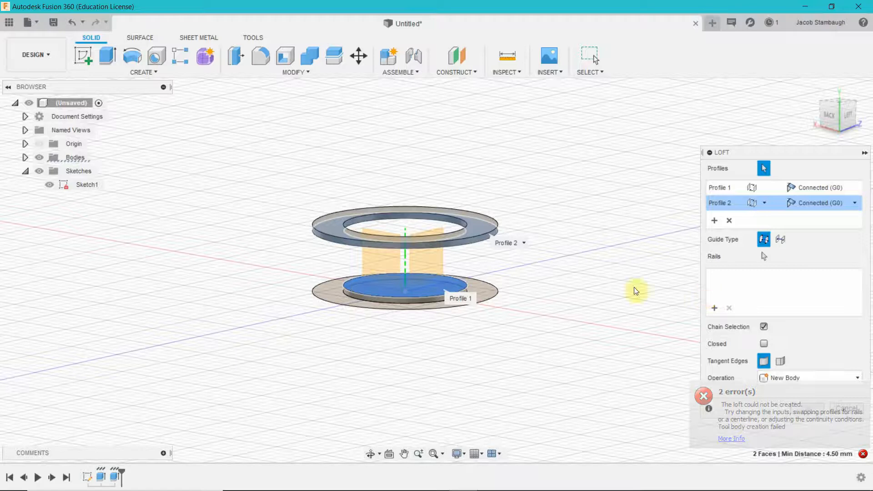
{"action": "middle_click_drag", "start_coordinate": [580, 296], "coordinate": [473, 195], "text": "shift"}
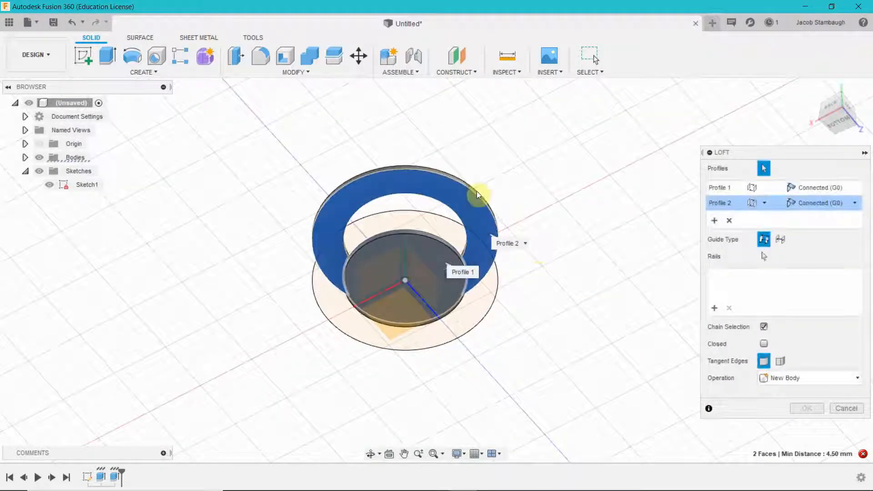
{"action": "left_click", "coordinate": [475, 193]}
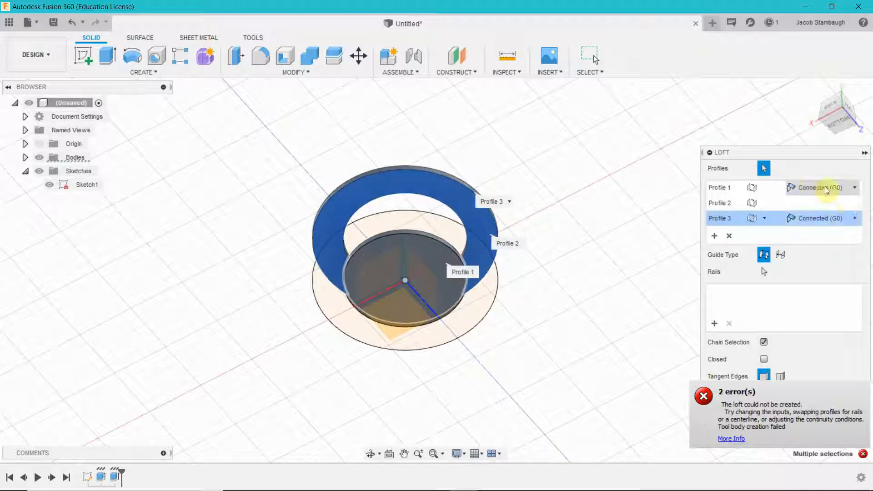
{"action": "left_click", "coordinate": [729, 235]}
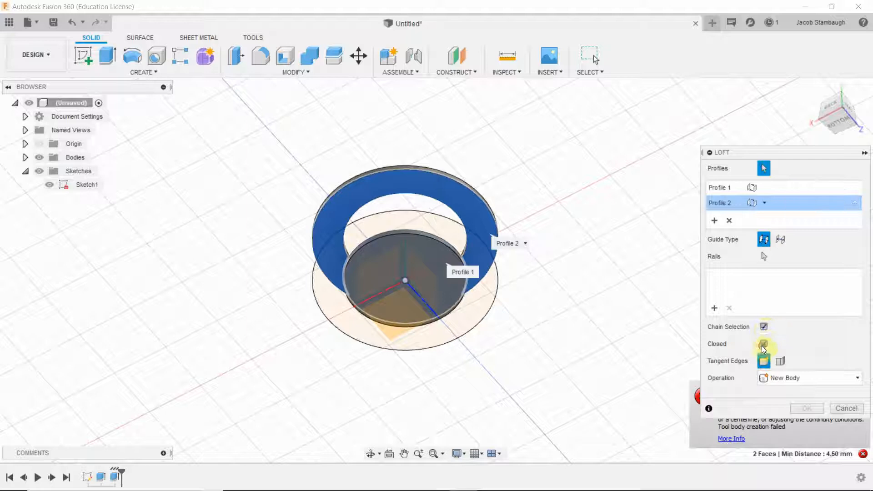
- Try the loft's Closed option, leaving it off, and set the loft operation to Join
{"action": "middle_click_drag", "start_coordinate": [672, 237], "coordinate": [669, 269], "text": "shift"}
{"action": "left_click", "coordinate": [783, 363]}
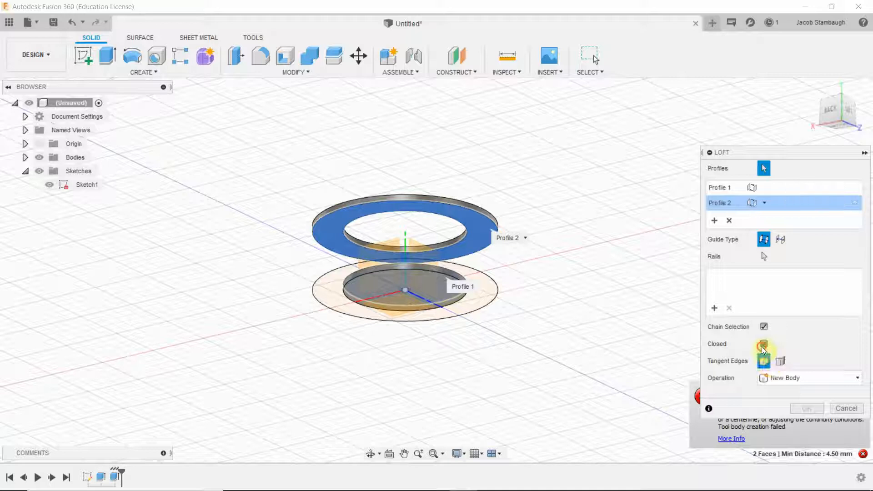
{"action": "left_click", "coordinate": [805, 380]}
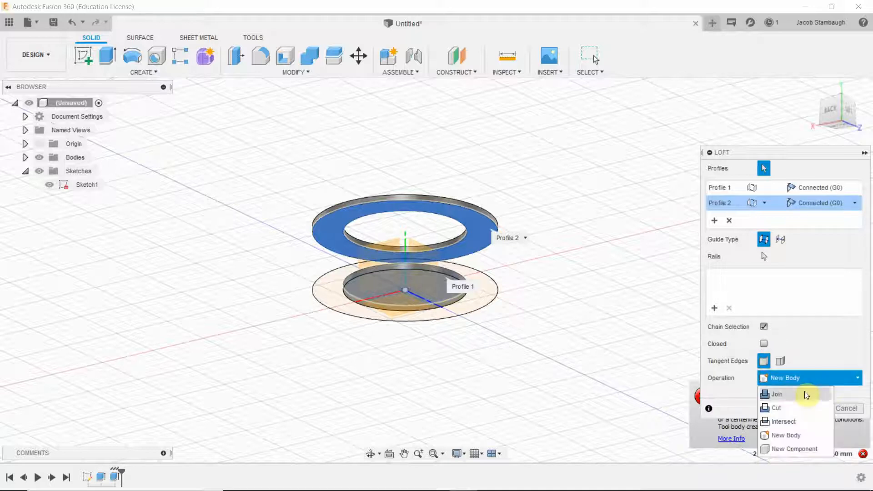
{"action": "left_click", "coordinate": [804, 393]}
{"action": "left_click", "coordinate": [803, 382]}
{"action": "left_click", "coordinate": [789, 392]}
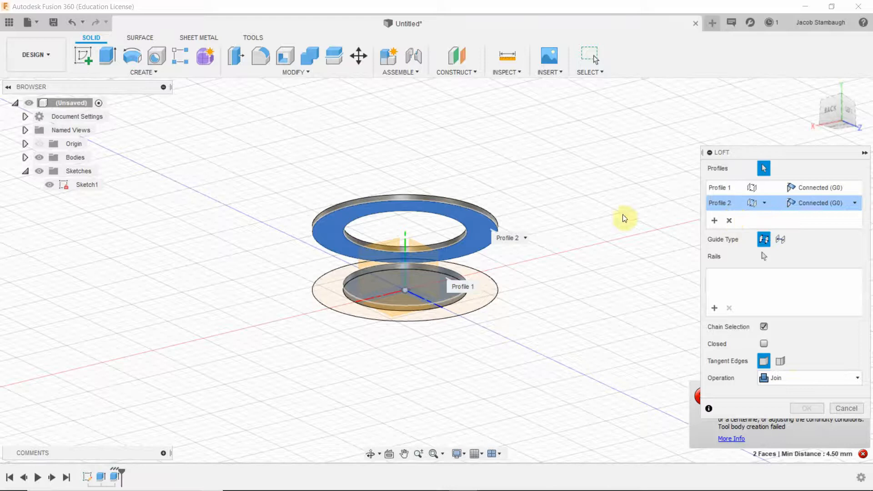
- Clear both loft profiles and reselect the ring's underside face as the first profile and the disc's upper face as the second
{"action": "middle_click_drag", "start_coordinate": [622, 217], "coordinate": [552, 232], "text": "shift"}
{"action": "left_click", "coordinate": [729, 220]}
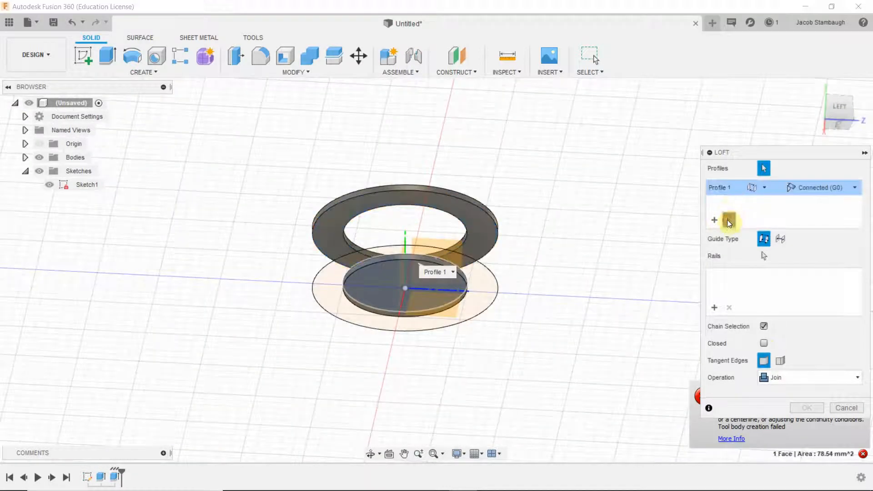
{"action": "left_click", "coordinate": [728, 220]}
{"action": "middle_click_drag", "start_coordinate": [570, 212], "coordinate": [641, 213], "text": "shift"}
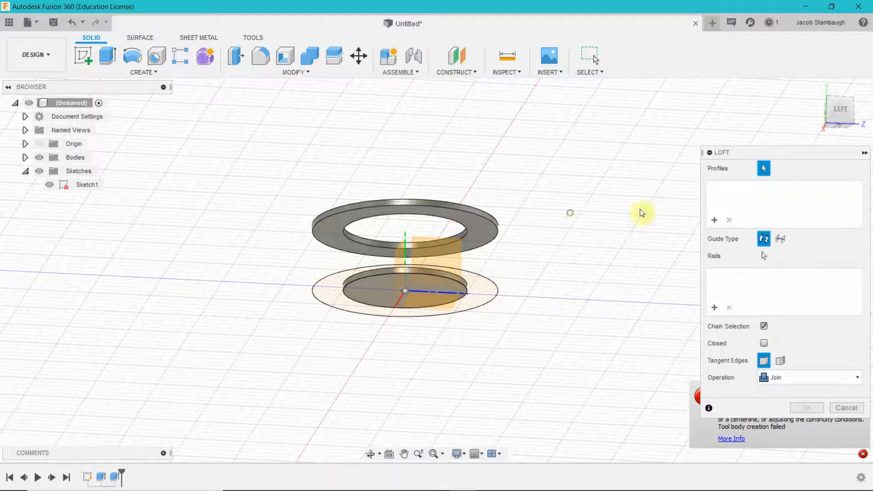
{"action": "left_click", "coordinate": [472, 228]}
{"action": "middle_click_drag", "start_coordinate": [516, 246], "coordinate": [444, 291], "text": "shift"}
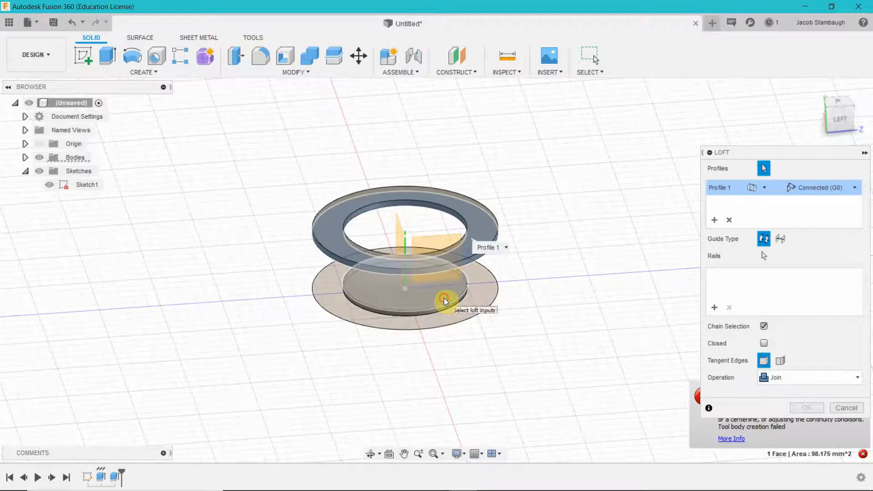
{"action": "left_click", "coordinate": [444, 298]}
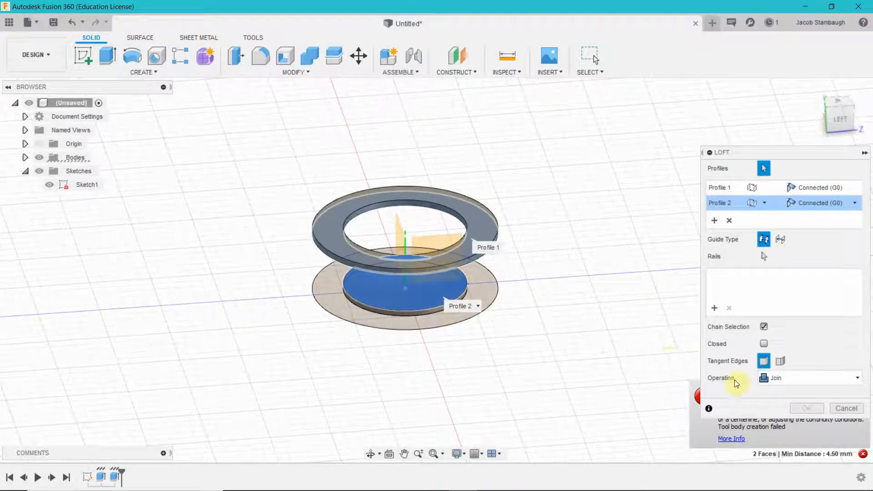
- Review the loft error details, and try Tangent (G1) continuity on the ring's profile with a tangency weight of 0
{"action": "left_click", "coordinate": [707, 428]}
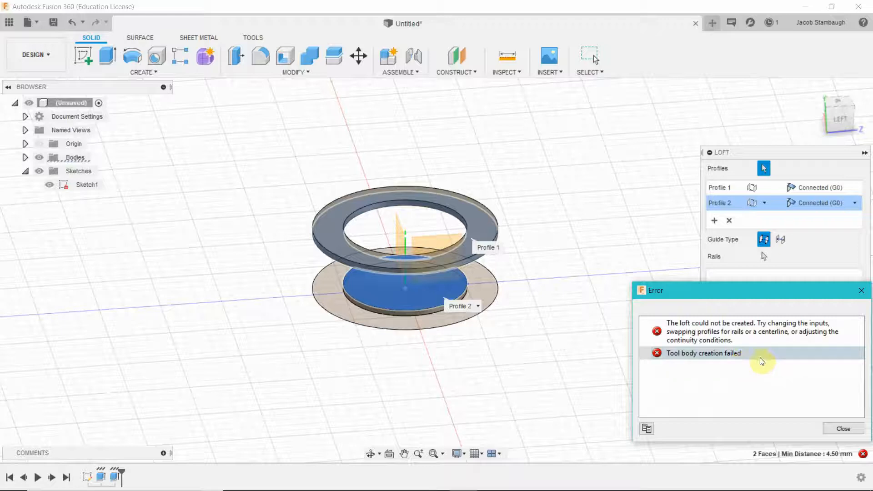
{"action": "left_click", "coordinate": [861, 292]}
{"action": "left_click", "coordinate": [854, 190]}
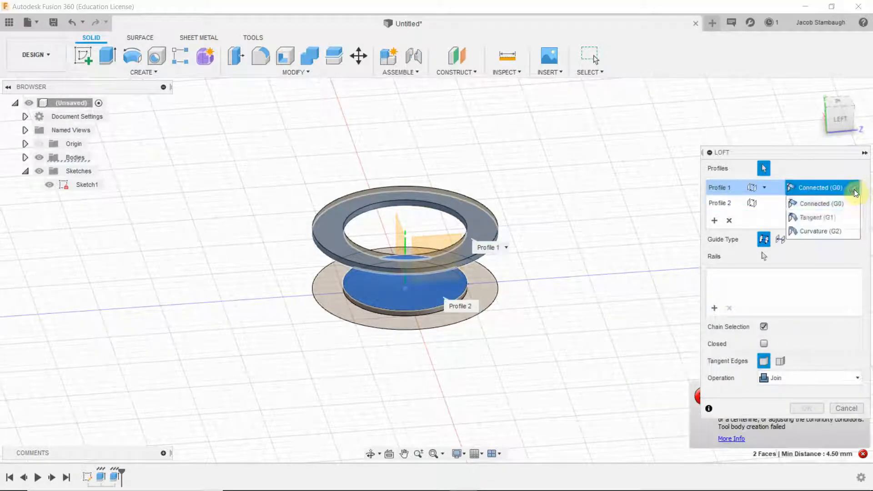
{"action": "left_click", "coordinate": [839, 207]}
{"action": "left_click", "coordinate": [855, 184]}
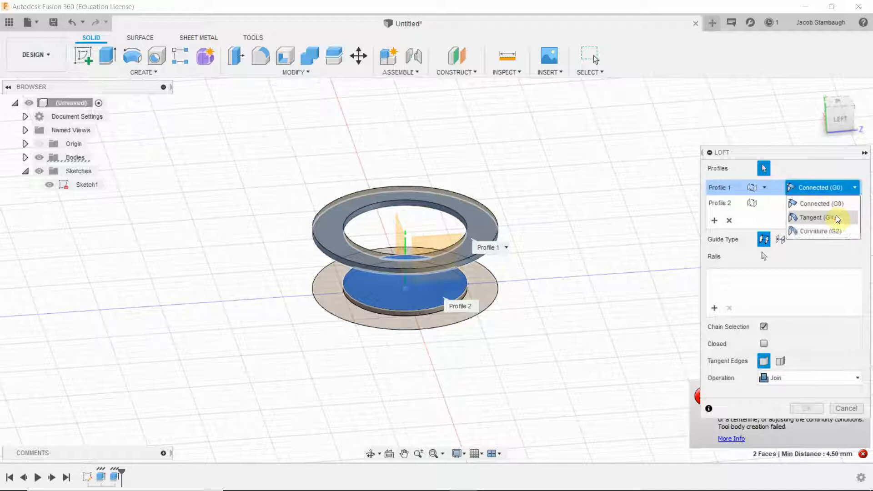
{"action": "left_click", "coordinate": [835, 215]}
{"action": "middle_click_drag", "start_coordinate": [655, 273], "coordinate": [691, 238], "text": "shift"}
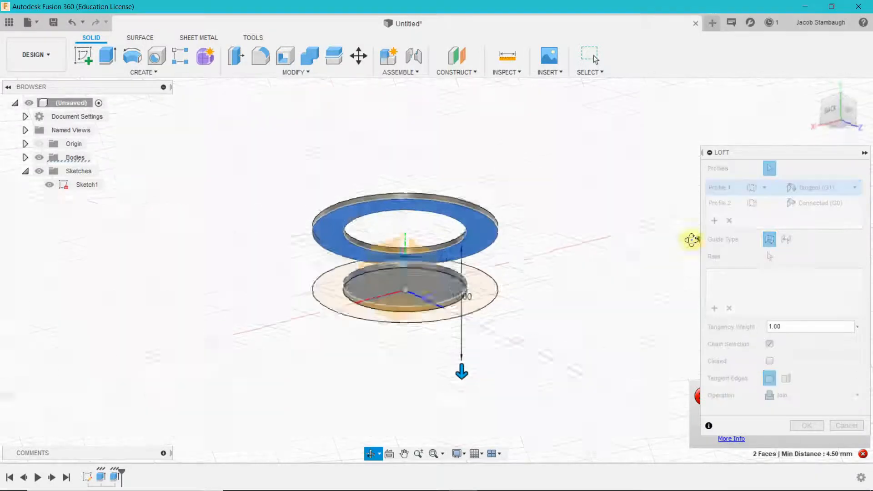
{"action": "left_click_drag", "start_coordinate": [464, 361], "coordinate": [491, 246]}
- Try Tangent (G1) continuity on the disc's profile, and return both profiles to Connected (G0) with the operation kept at Join
{"action": "left_click", "coordinate": [848, 198]}
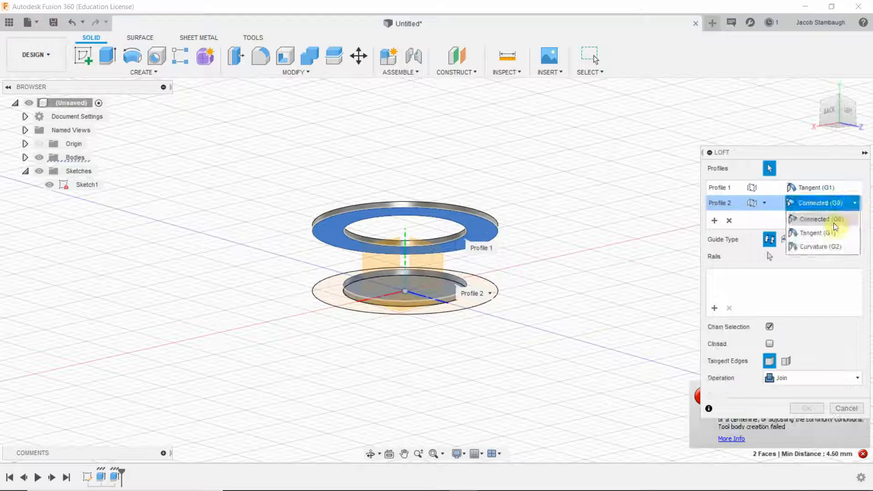
{"action": "left_click", "coordinate": [830, 231]}
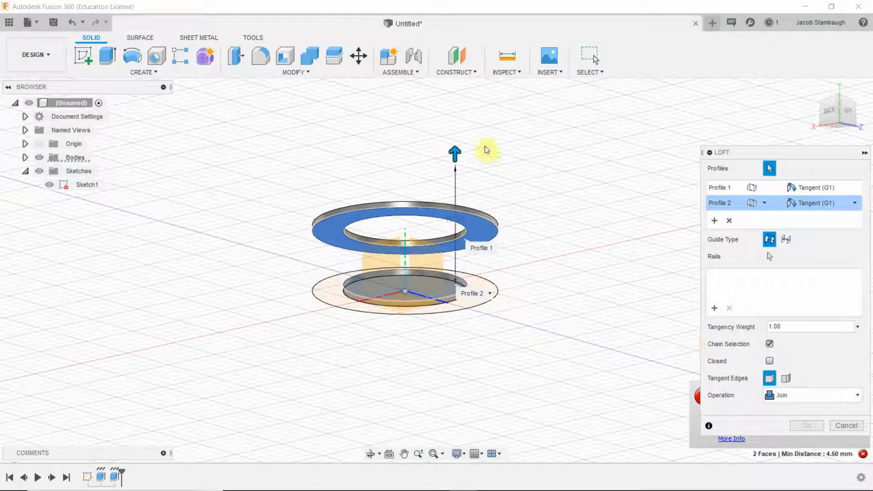
{"action": "left_click", "coordinate": [844, 186]}
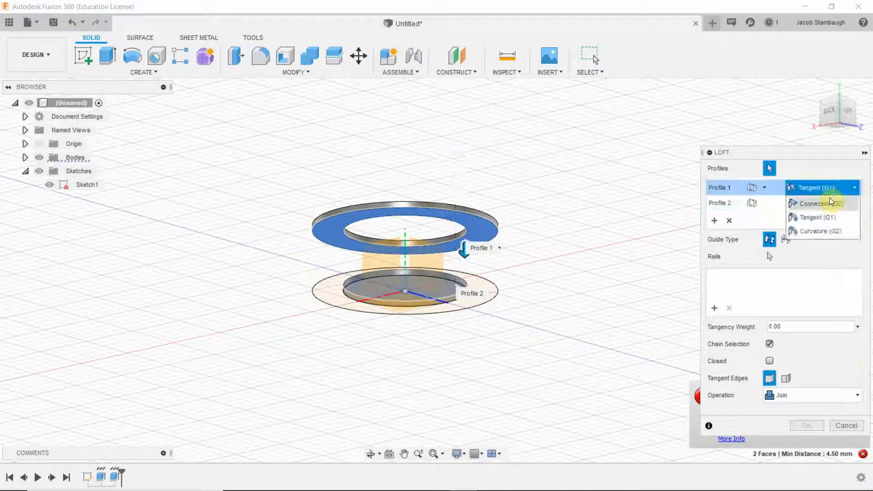
{"action": "left_click", "coordinate": [831, 213]}
{"action": "left_click", "coordinate": [830, 205]}
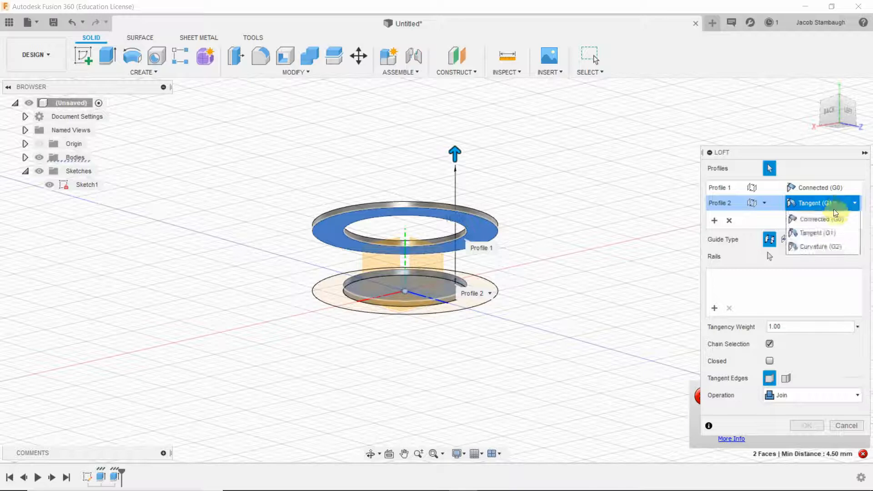
{"action": "left_click", "coordinate": [827, 216]}
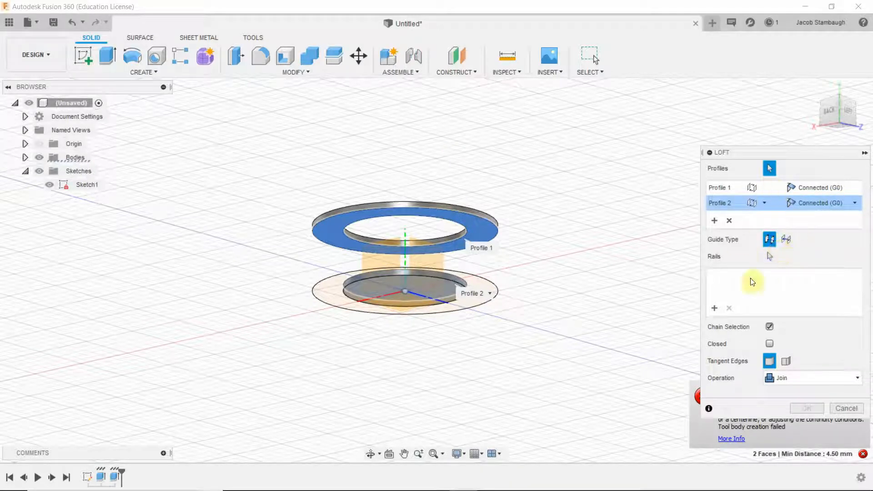
{"action": "left_click", "coordinate": [794, 378]}
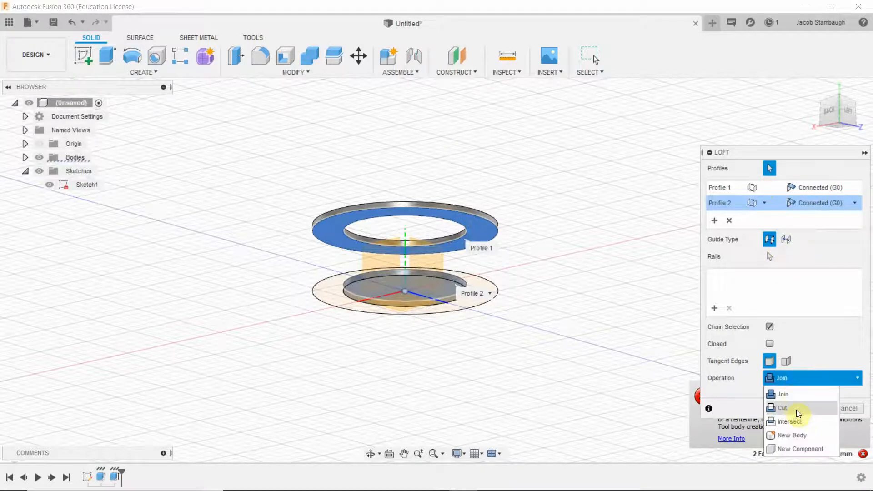
{"action": "left_click", "coordinate": [795, 394]}
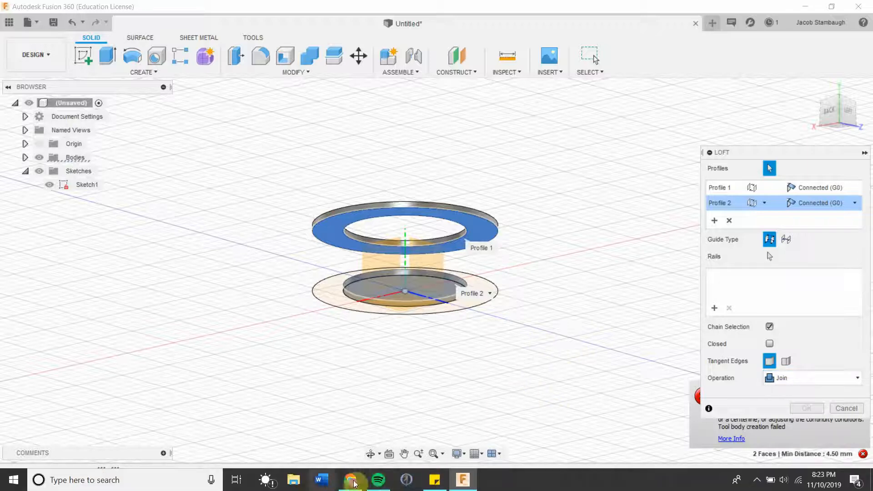
{"action": "left_click", "coordinate": [869, 486]}
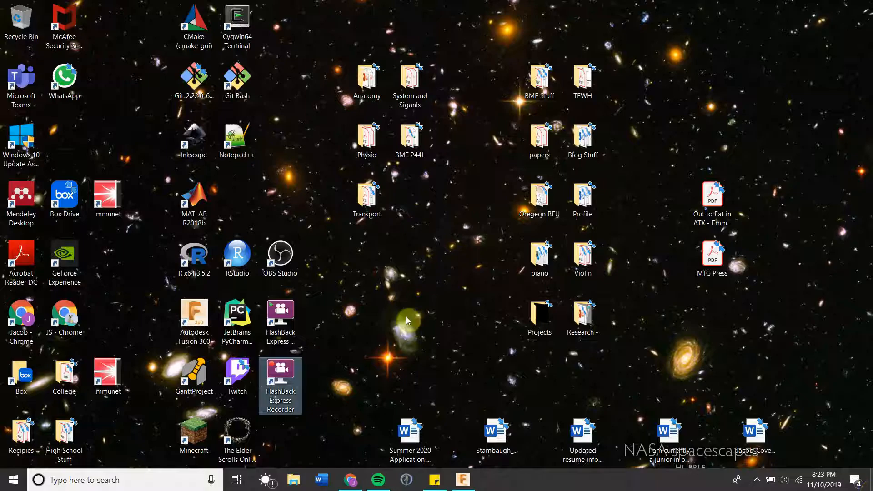
{"action": "double_click", "coordinate": [297, 380]}
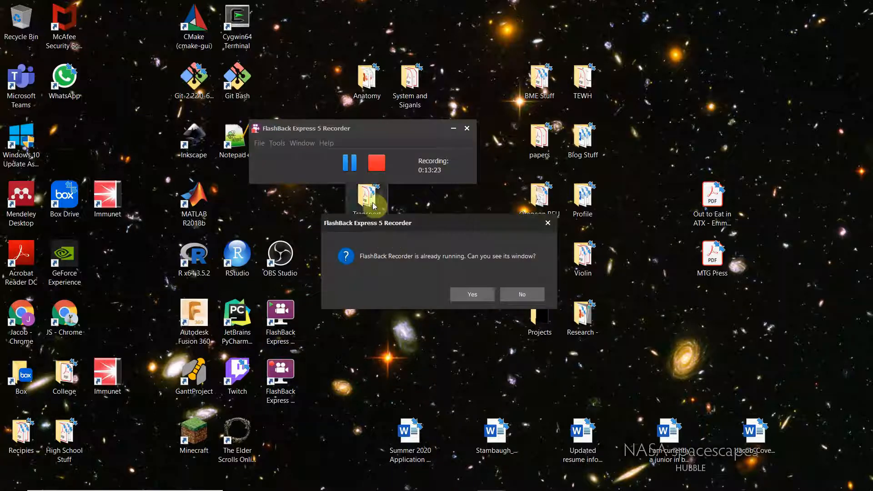
{"action": "left_click", "coordinate": [473, 294]}
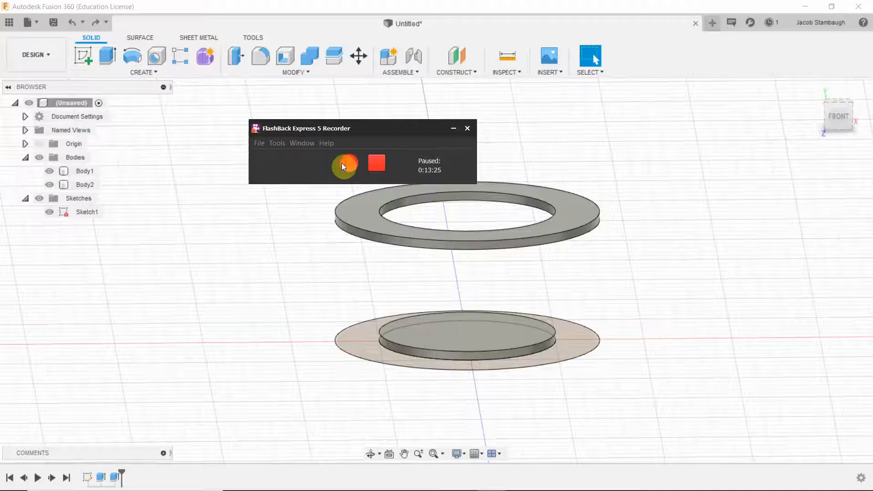
- Edit the ring's extrusion feature and add the inner circle profile to it, making a solid upper disc
{"action": "left_click", "coordinate": [637, 274]}
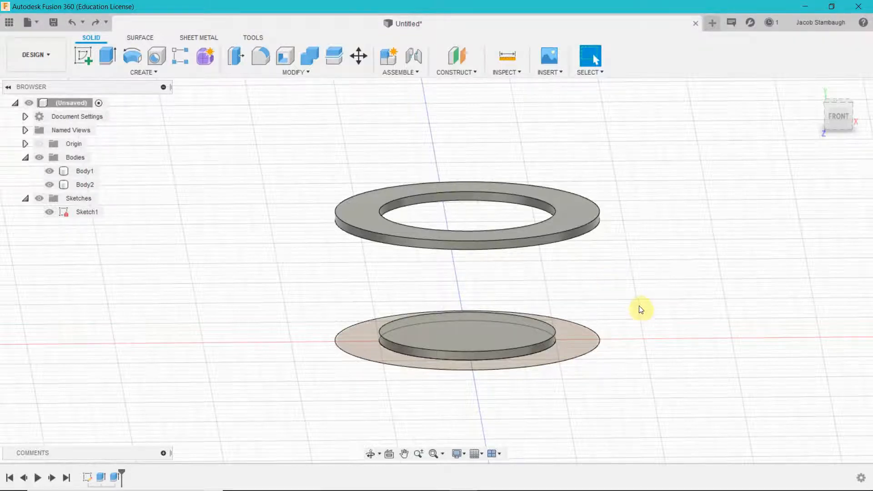
{"action": "mouse_move", "coordinate": [639, 308]}
{"action": "middle_mouse_down", "text": "shift"}
{"action": "mouse_move", "coordinate": [630, 305]}
{"action": "mouse_move", "coordinate": [643, 296]}
{"action": "middle_mouse_up", "text": "shift"}
{"action": "middle_click_drag", "start_coordinate": [659, 310], "coordinate": [649, 253], "text": "shift"}
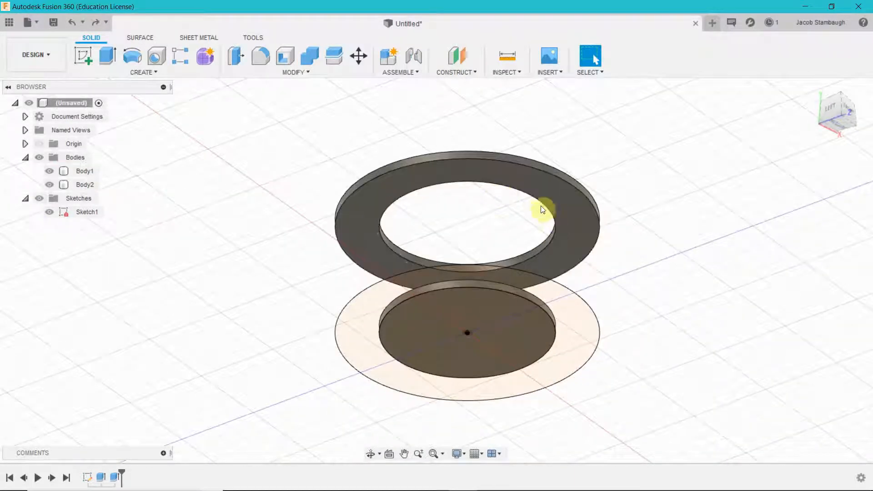
{"action": "middle_click_drag", "start_coordinate": [566, 225], "coordinate": [630, 304], "text": "shift"}
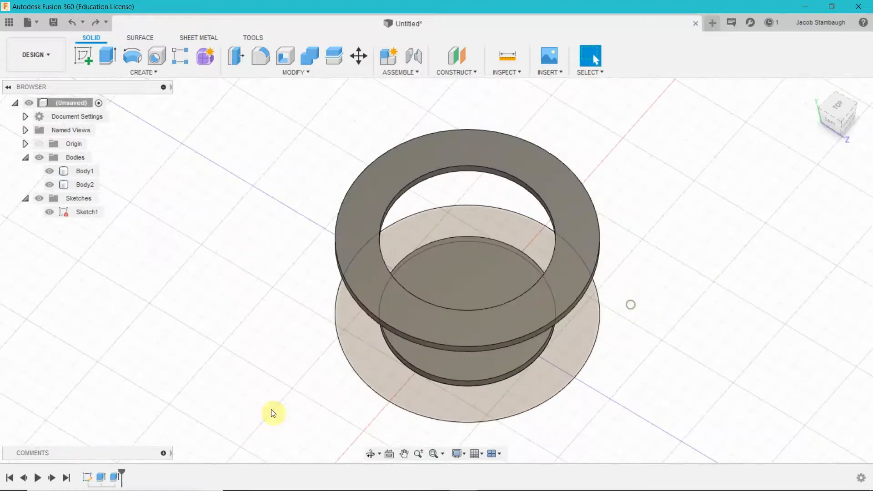
{"action": "right_click", "coordinate": [104, 476]}
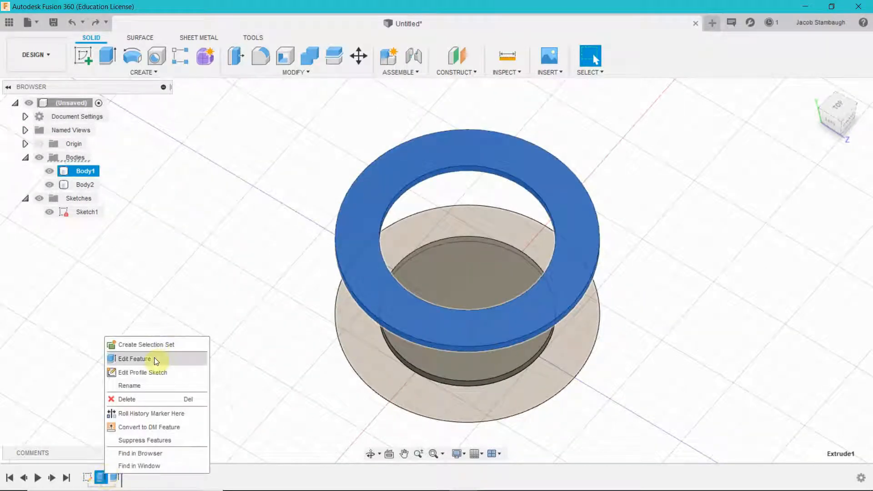
{"action": "left_click", "coordinate": [140, 358]}
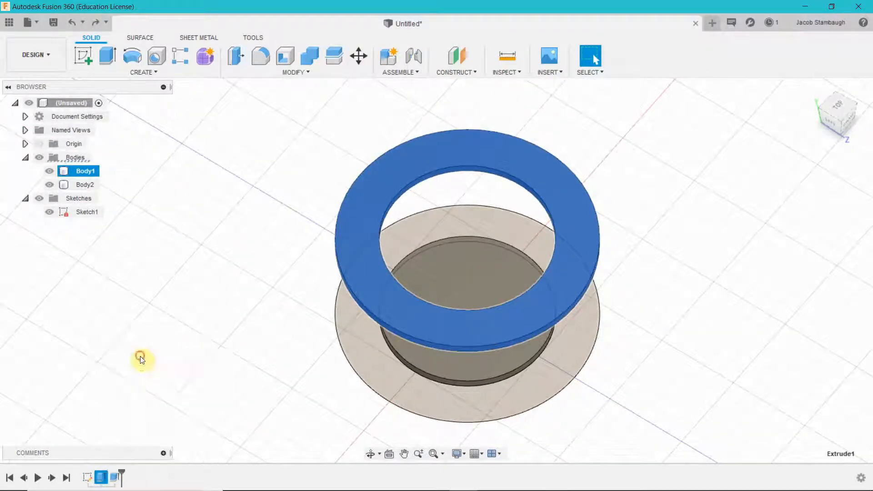
{"action": "middle_click_drag", "start_coordinate": [609, 397], "coordinate": [638, 377], "text": "shift"}
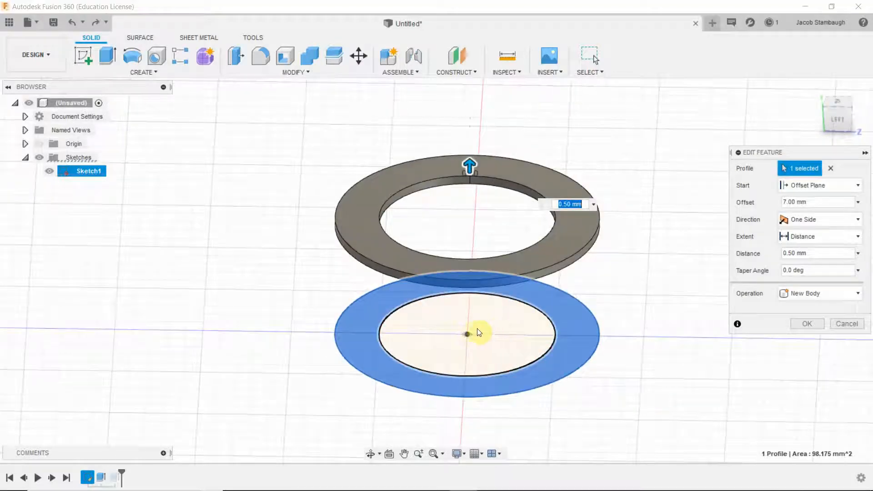
{"action": "left_click", "coordinate": [495, 330]}
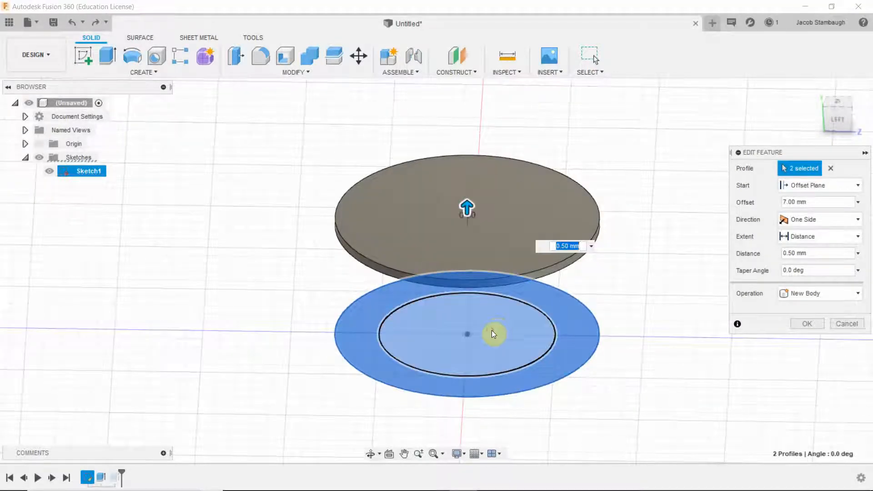
{"action": "left_click", "coordinate": [807, 324]}
{"action": "middle_click_drag", "start_coordinate": [749, 395], "coordinate": [737, 276], "text": "shift"}
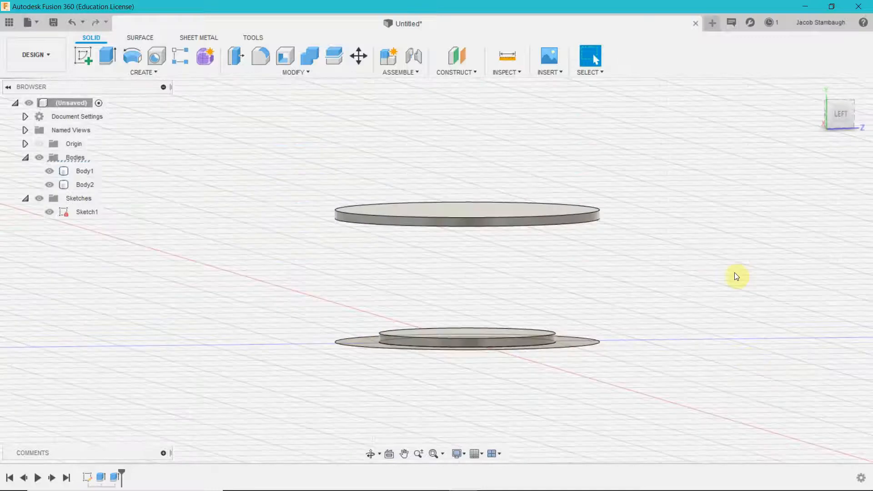
- Loft from the lower disc's upper face to the upper disc's underside face, using the Join operation
{"action": "left_click", "coordinate": [152, 76]}
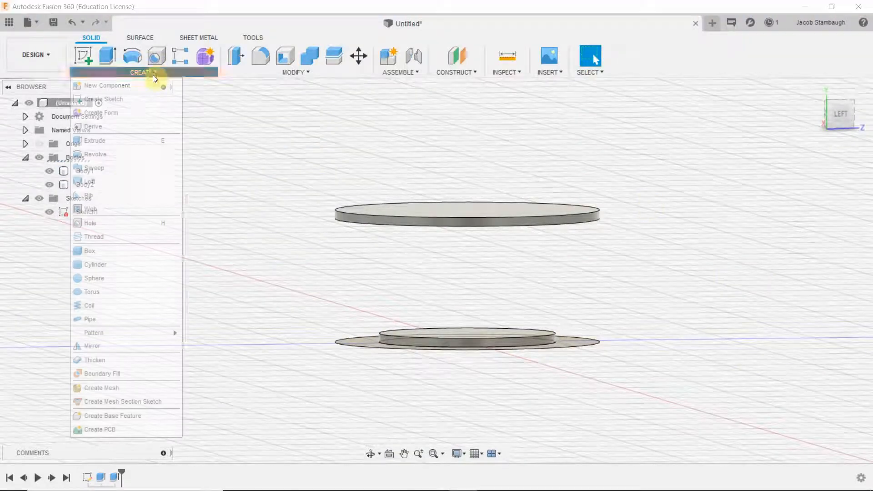
{"action": "left_click", "coordinate": [119, 181]}
{"action": "middle_click_drag", "start_coordinate": [411, 227], "coordinate": [415, 275], "text": "shift"}
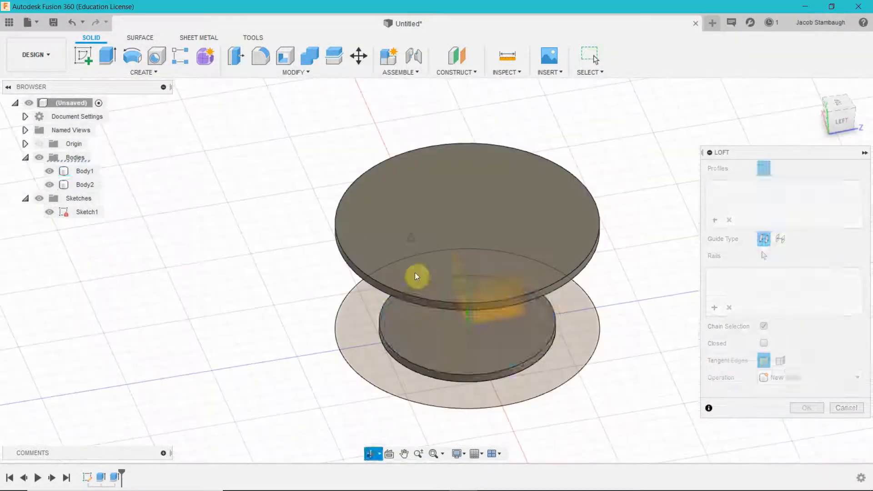
{"action": "left_click", "coordinate": [439, 333]}
{"action": "middle_click_drag", "start_coordinate": [439, 333], "coordinate": [486, 199], "text": "shift"}
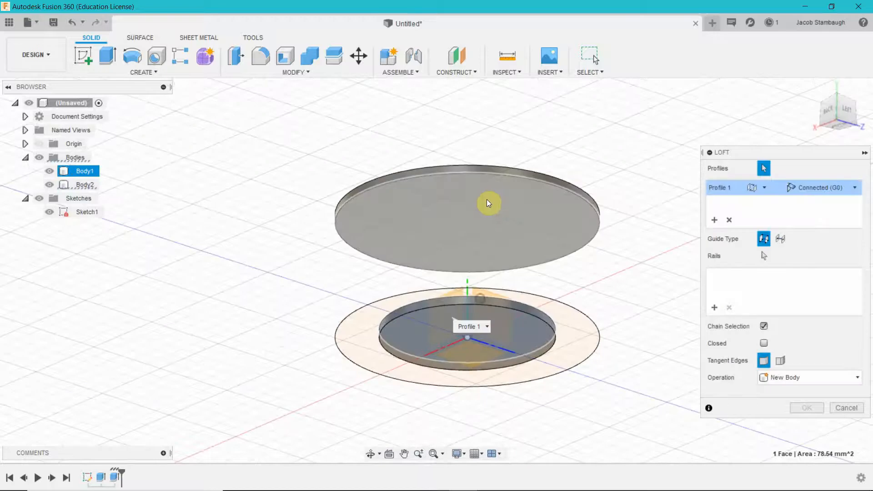
{"action": "left_click", "coordinate": [555, 227]}
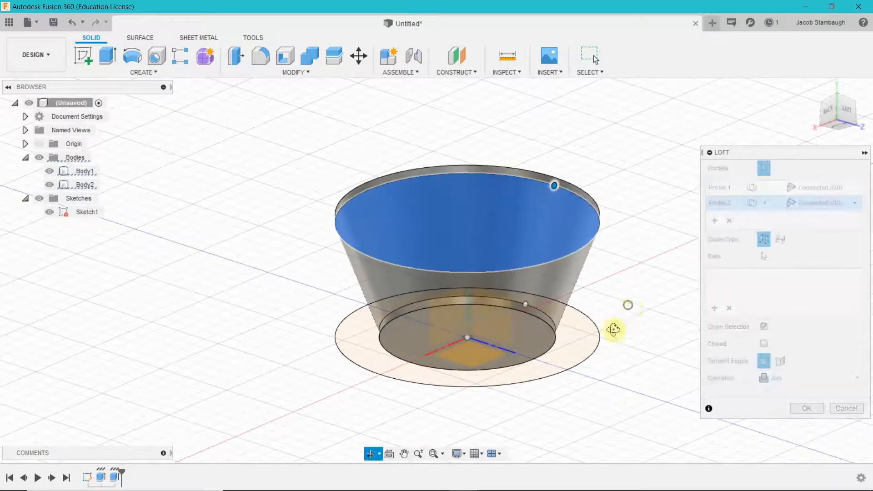
{"action": "middle_click_drag", "start_coordinate": [614, 327], "coordinate": [362, 304], "text": "shift"}
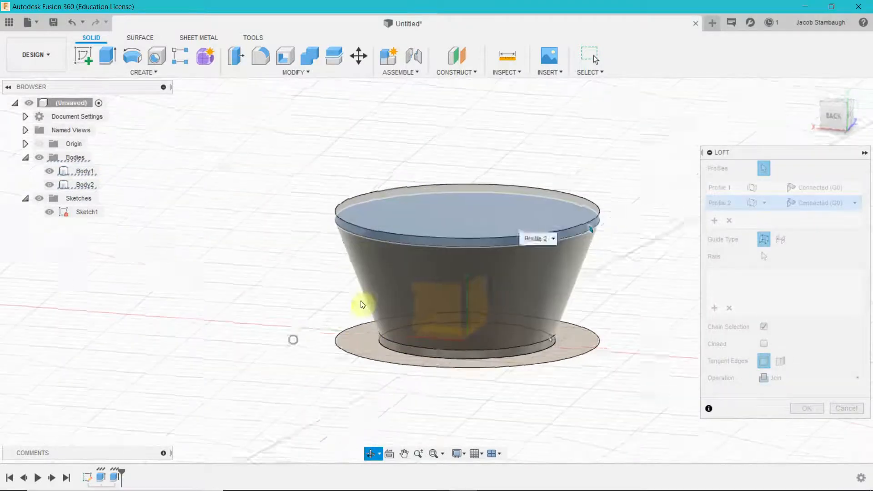
{"action": "middle_click_drag", "start_coordinate": [582, 288], "coordinate": [518, 271], "text": "shift"}
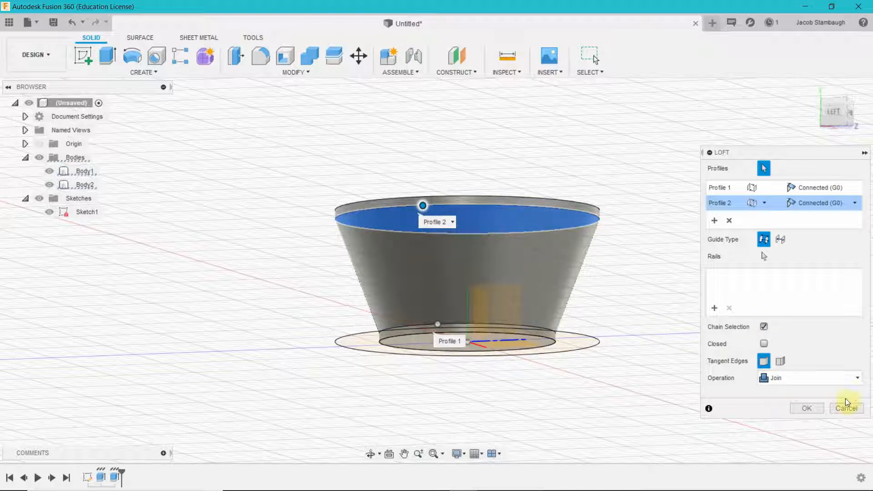
{"action": "left_click", "coordinate": [809, 408]}
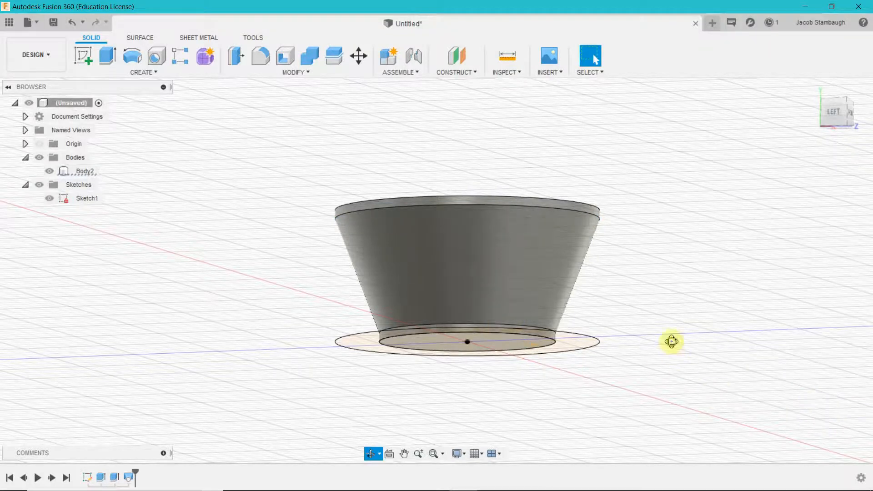
{"action": "middle_click_drag", "start_coordinate": [670, 343], "coordinate": [640, 355], "text": "shift"}
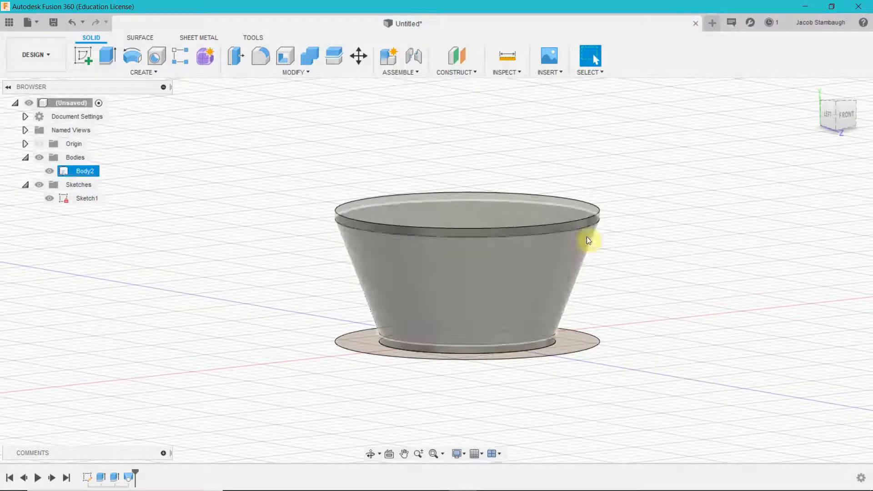
{"action": "middle_click_drag", "start_coordinate": [262, 275], "coordinate": [368, 279], "text": "shift"}
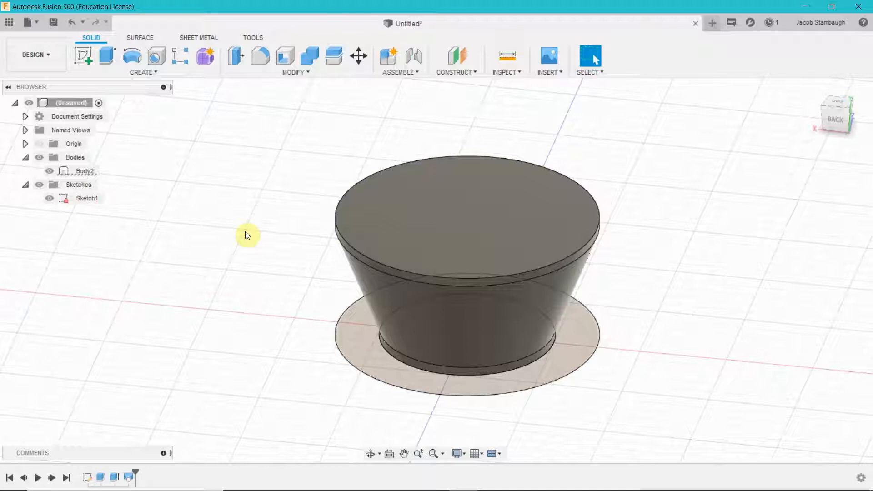
- Start a shell on the tapered body with its top face open and an inside thickness of 1.00 mm
{"action": "middle_click_drag", "start_coordinate": [249, 295], "coordinate": [340, 209], "text": "shift"}
{"action": "left_click", "coordinate": [342, 207]}
{"action": "middle_click_drag", "start_coordinate": [393, 274], "coordinate": [296, 356], "text": "shift"}
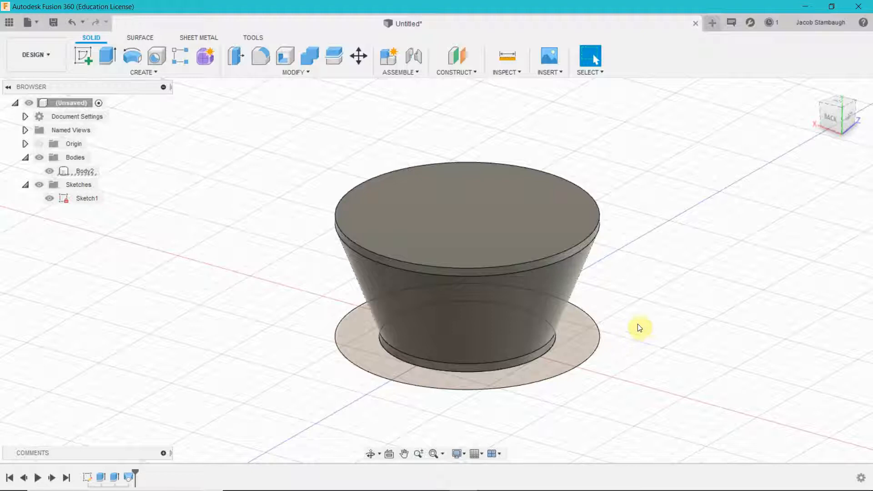
{"action": "left_click", "coordinate": [501, 289]}
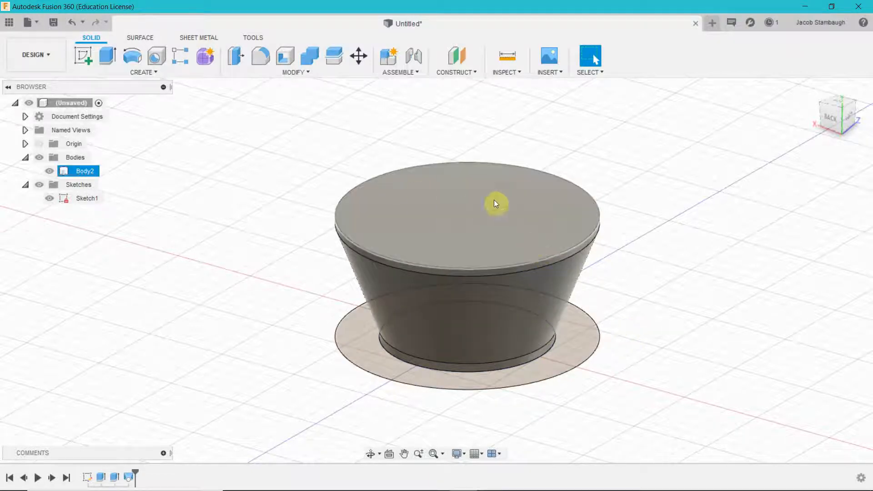
{"action": "left_click", "coordinate": [301, 74]}
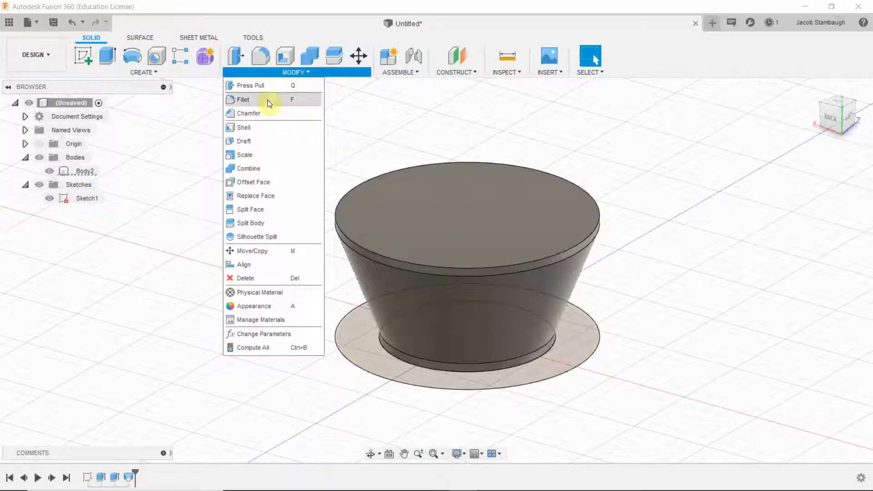
{"action": "left_click", "coordinate": [263, 124]}
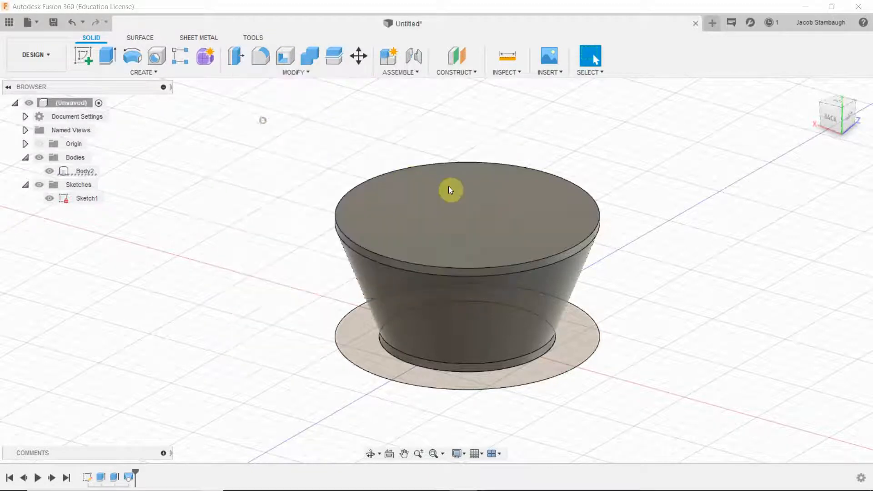
{"action": "left_click", "coordinate": [500, 228]}
{"action": "left_click_drag", "start_coordinate": [522, 241], "coordinate": [541, 241]}
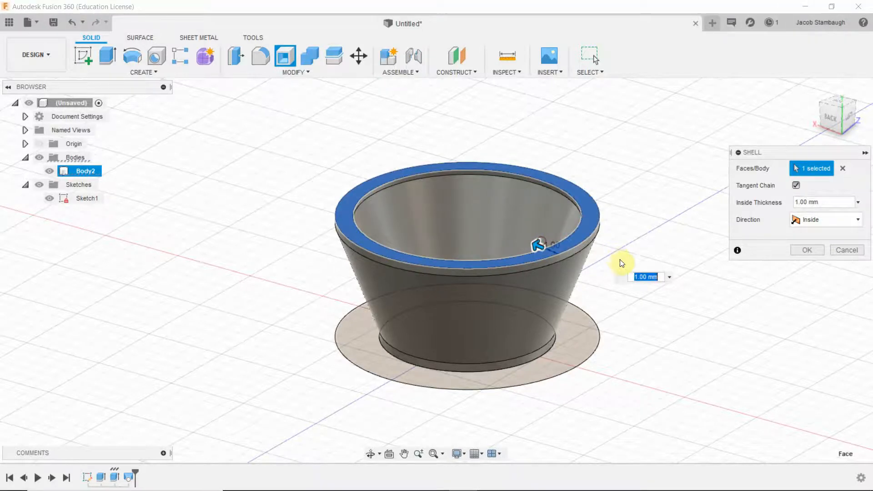
- Set the shell's inside thickness to 0.050 mm, keep the direction Inside, and apply the shell
{"action": "middle_click_drag", "start_coordinate": [616, 240], "coordinate": [626, 259], "text": "shift"}
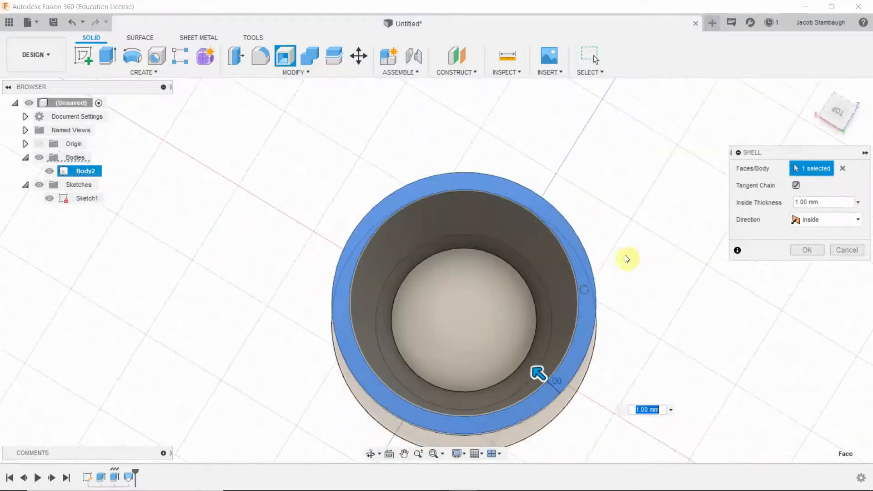
{"action": "mouse_move", "coordinate": [541, 376]}
{"action": "left_mouse_down"}
{"action": "mouse_move", "coordinate": [552, 386]}
{"action": "mouse_move", "coordinate": [542, 377]}
{"action": "left_mouse_up"}
{"action": "type", "text": "0.050"}
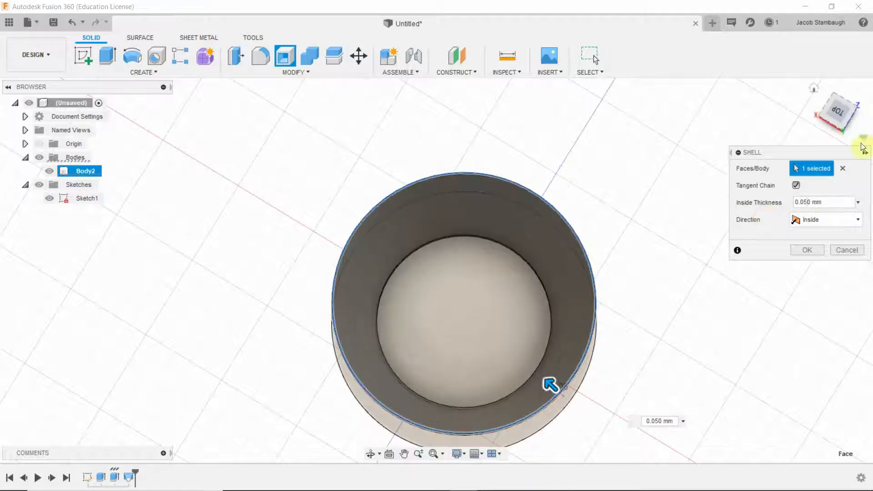
{"action": "middle_click_drag", "start_coordinate": [680, 292], "coordinate": [654, 248], "text": "shift"}
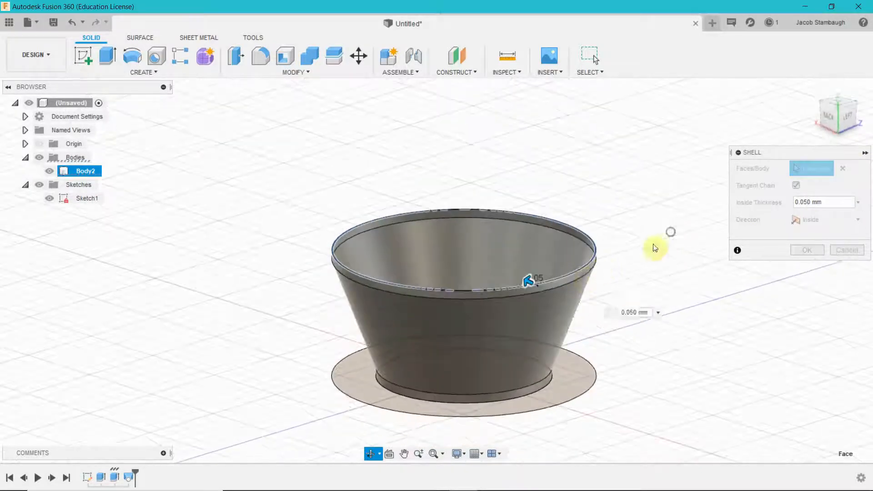
{"action": "middle_click_drag", "start_coordinate": [582, 285], "coordinate": [695, 291], "text": "shift"}
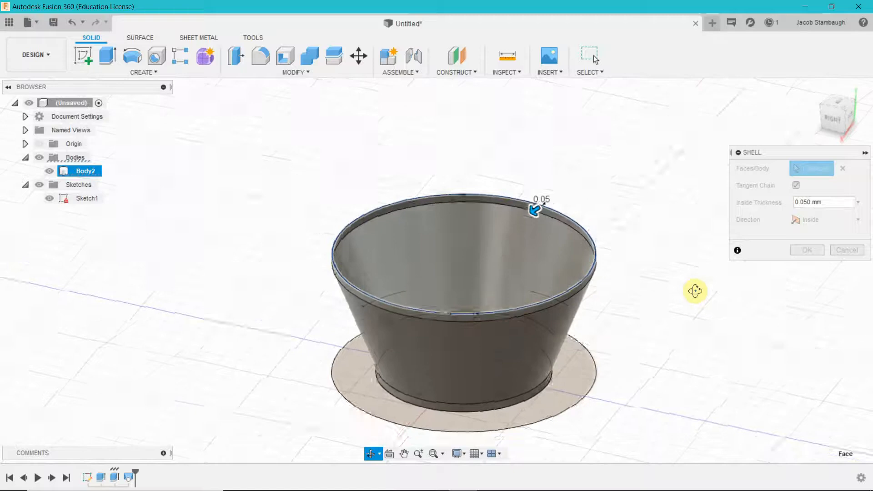
{"action": "scroll", "coordinate": [541, 298], "scroll_direction": "up", "scroll_amount": 3}
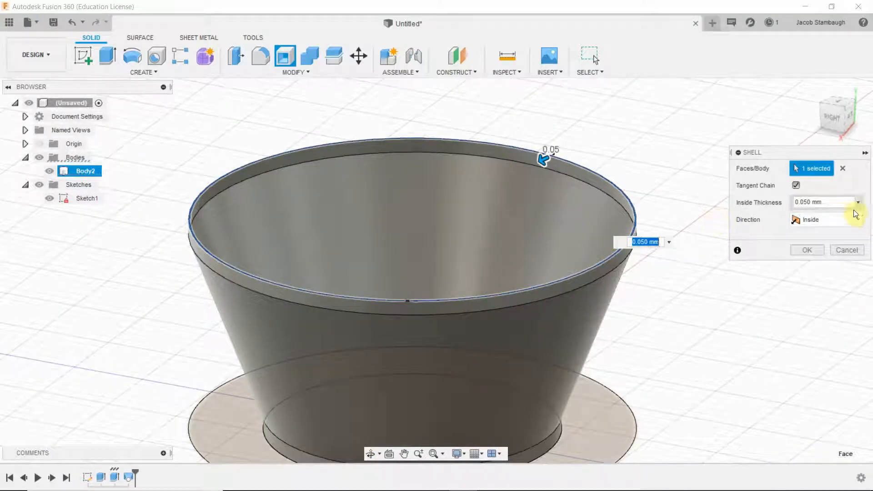
{"action": "left_click", "coordinate": [841, 218]}
{"action": "left_click", "coordinate": [840, 218]}
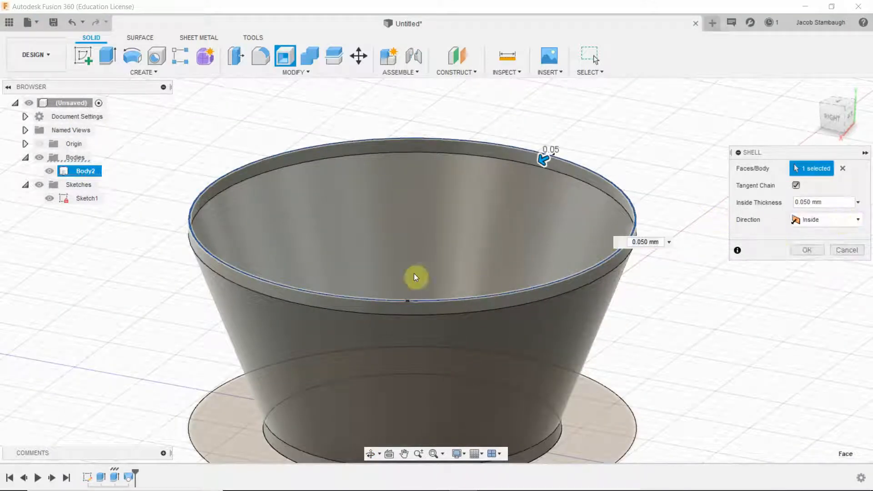
{"action": "middle_click_drag", "start_coordinate": [445, 236], "coordinate": [671, 272], "text": "shift"}
{"action": "left_click", "coordinate": [805, 250]}
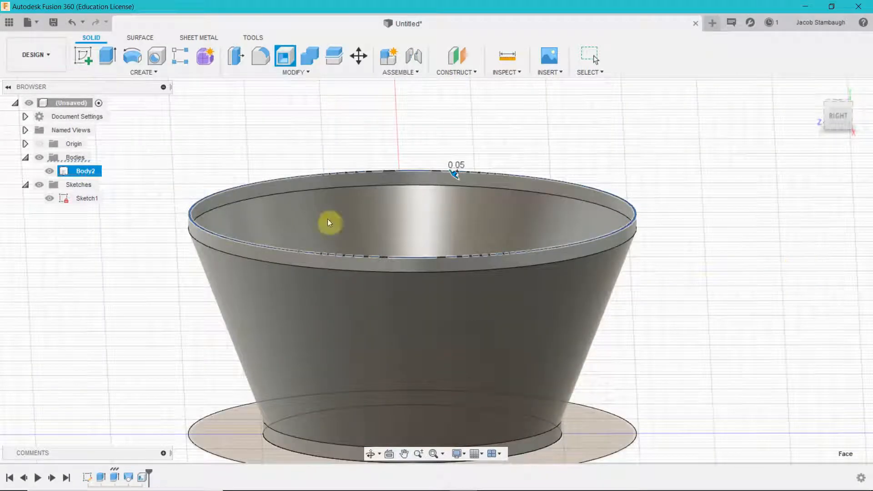
- Hide Sketch1 and inspect the hollow cup's wall and rim from the side
{"action": "left_click", "coordinate": [49, 199]}
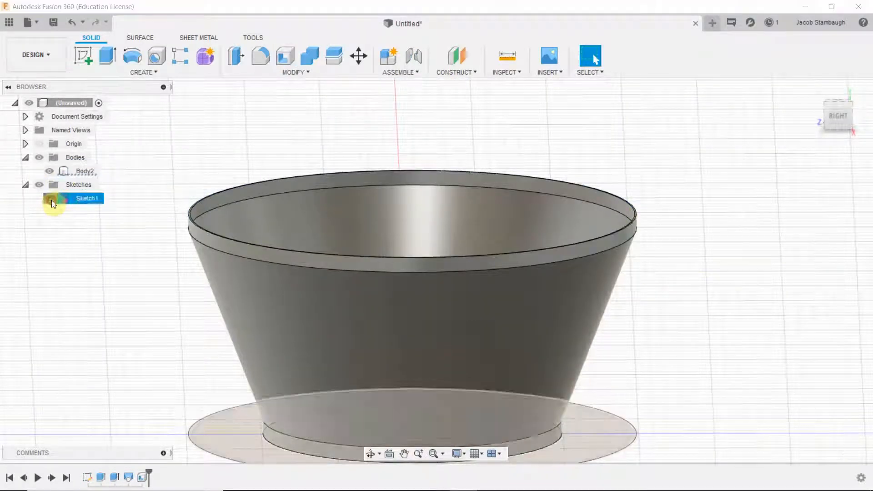
{"action": "middle_click_drag", "start_coordinate": [694, 272], "coordinate": [673, 267], "text": "shift"}
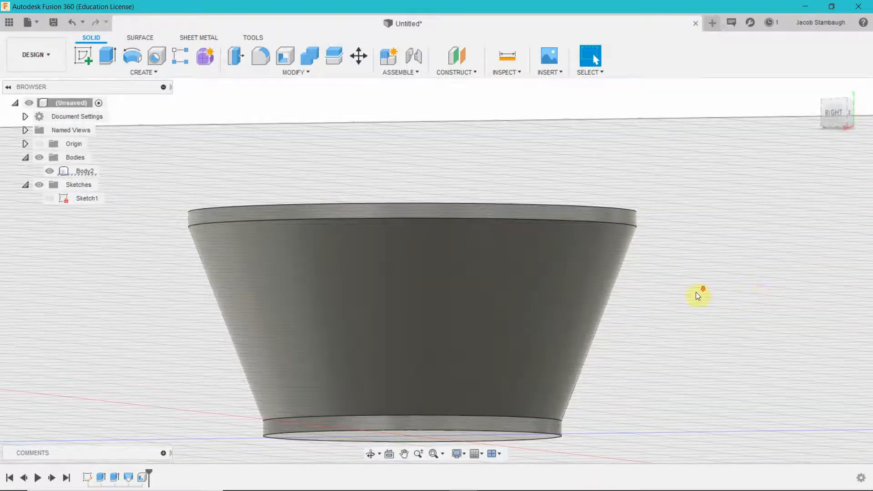
{"action": "scroll", "coordinate": [696, 296], "scroll_direction": "down", "scroll_amount": 2}
{"action": "middle_click_drag", "start_coordinate": [645, 203], "coordinate": [603, 336], "text": "shift"}
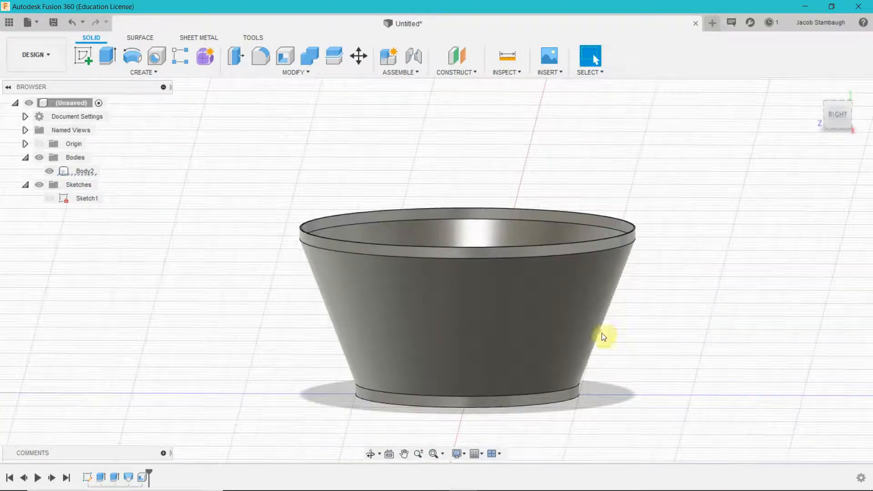
{"action": "left_click", "coordinate": [563, 351]}
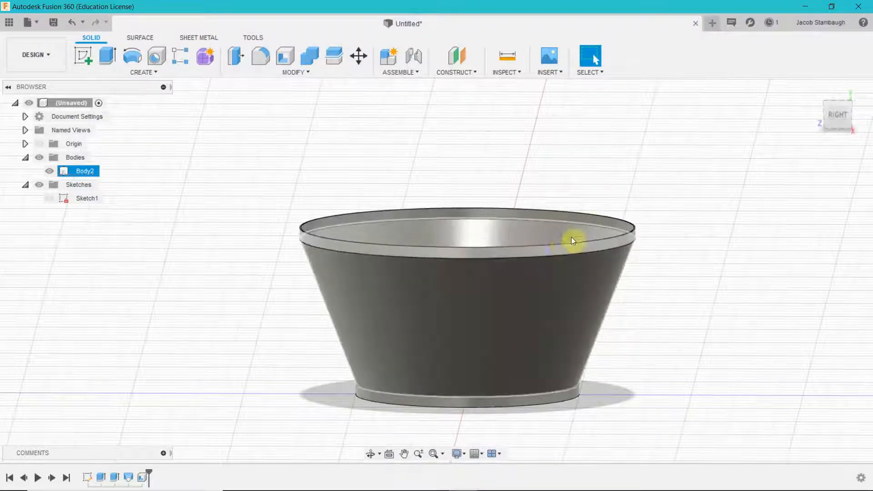
{"action": "left_click", "coordinate": [618, 327]}
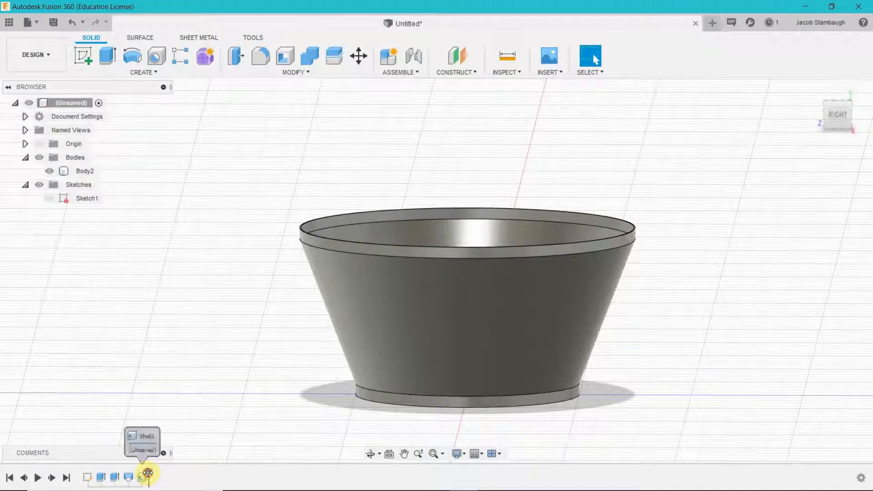
- Roll the history back to the first extrusion, set its start offset to 2.00 mm, and roll forward past the shell
{"action": "left_click_drag", "start_coordinate": [148, 474], "coordinate": [106, 474]}
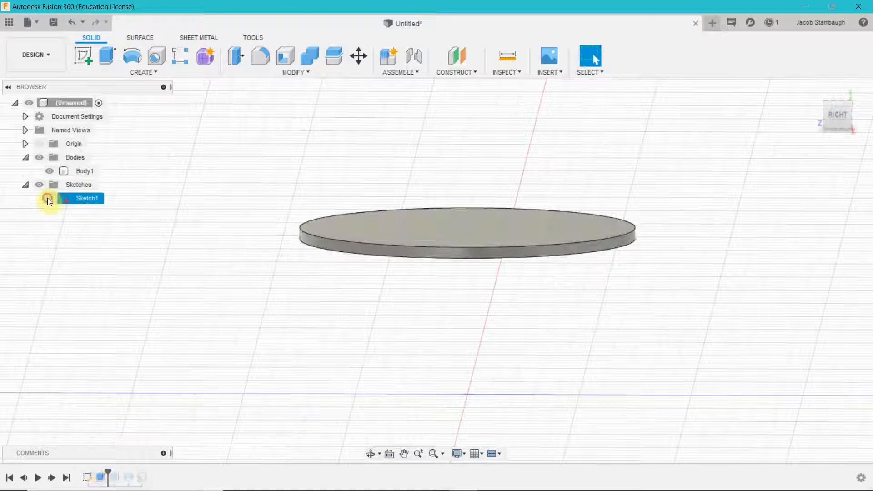
{"action": "left_click", "coordinate": [47, 197]}
{"action": "left_click", "coordinate": [47, 198]}
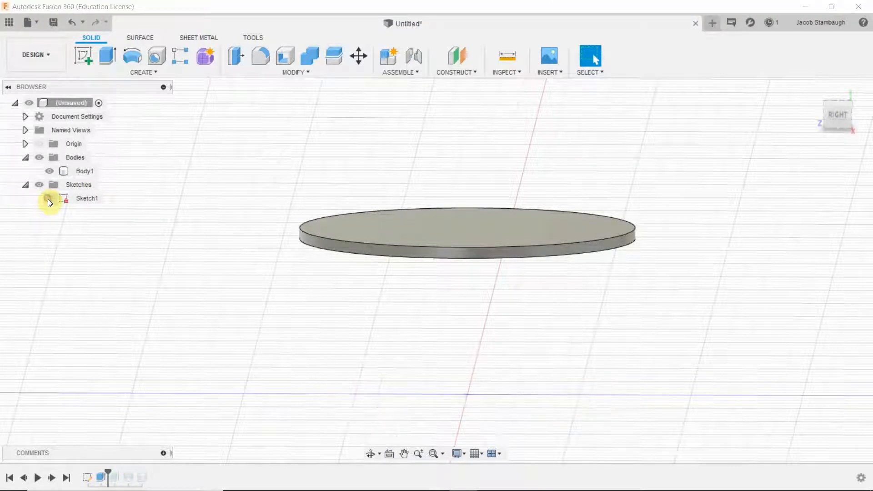
{"action": "right_click", "coordinate": [100, 478]}
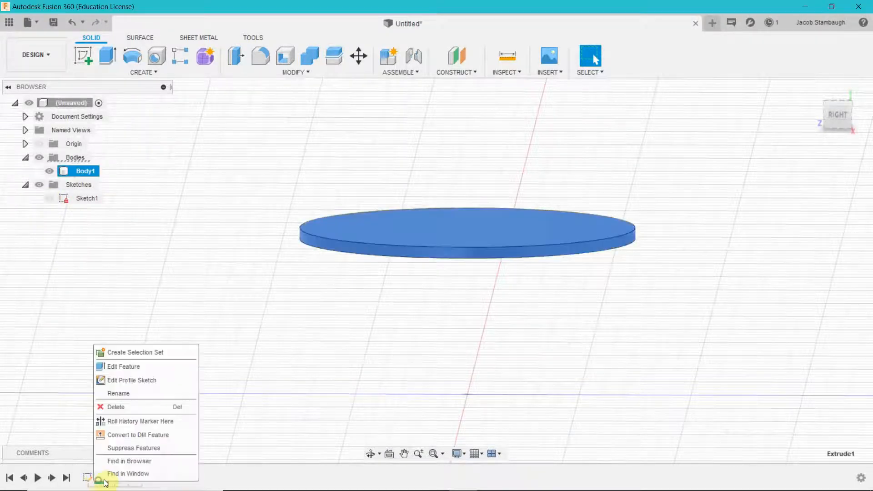
{"action": "left_click", "coordinate": [122, 371]}
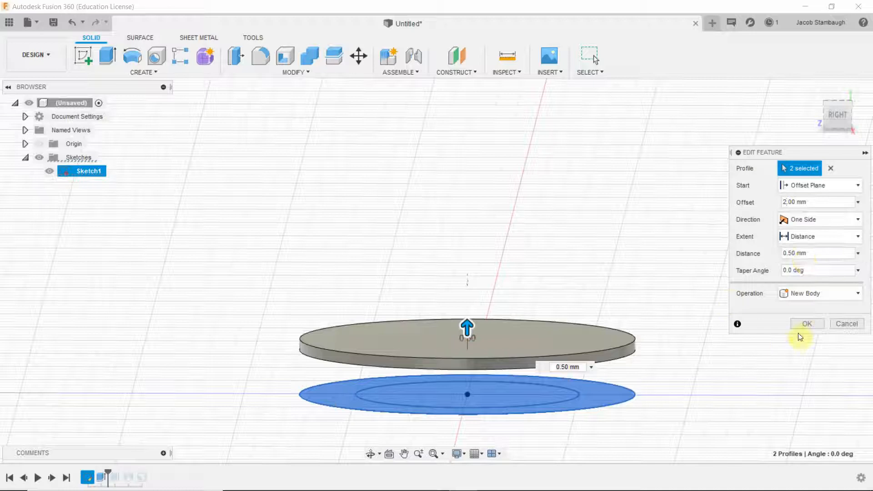
{"action": "left_click", "coordinate": [806, 324]}
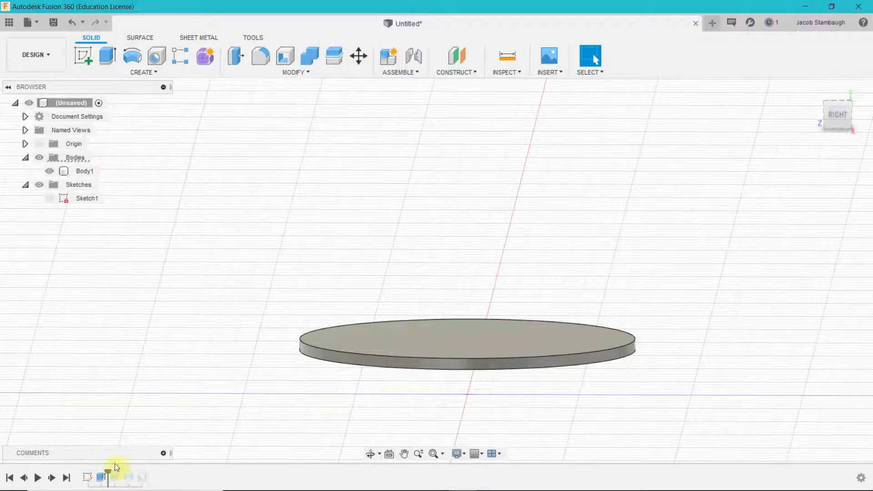
{"action": "left_click_drag", "start_coordinate": [107, 472], "coordinate": [205, 465]}
- Examine the shallower dish's upper rim and base band from the side and from above
{"action": "mouse_move", "coordinate": [498, 407]}
{"action": "middle_mouse_down", "text": "shift"}
{"action": "mouse_move", "coordinate": [596, 401]}
{"action": "mouse_move", "coordinate": [497, 413]}
{"action": "mouse_move", "coordinate": [483, 358]}
{"action": "mouse_move", "coordinate": [541, 347]}
{"action": "mouse_move", "coordinate": [535, 380]}
{"action": "mouse_move", "coordinate": [477, 388]}
{"action": "mouse_move", "coordinate": [378, 359]}
{"action": "mouse_move", "coordinate": [374, 280]}
{"action": "mouse_move", "coordinate": [462, 342]}
{"action": "mouse_move", "coordinate": [492, 380]}
{"action": "mouse_move", "coordinate": [541, 399]}
{"action": "mouse_move", "coordinate": [548, 421]}
{"action": "mouse_move", "coordinate": [557, 372]}
{"action": "middle_mouse_up", "text": "shift"}
{"action": "left_click", "coordinate": [556, 349]}
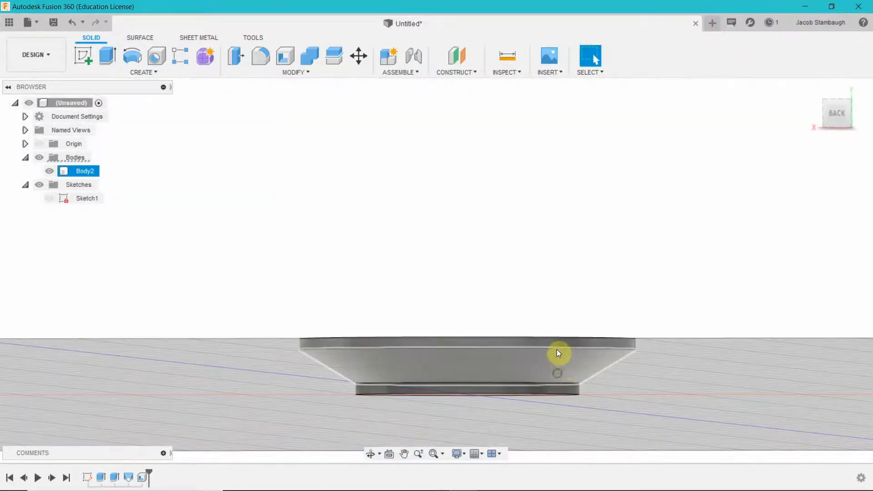
{"action": "scroll", "coordinate": [576, 321], "scroll_direction": "up", "scroll_amount": 3}
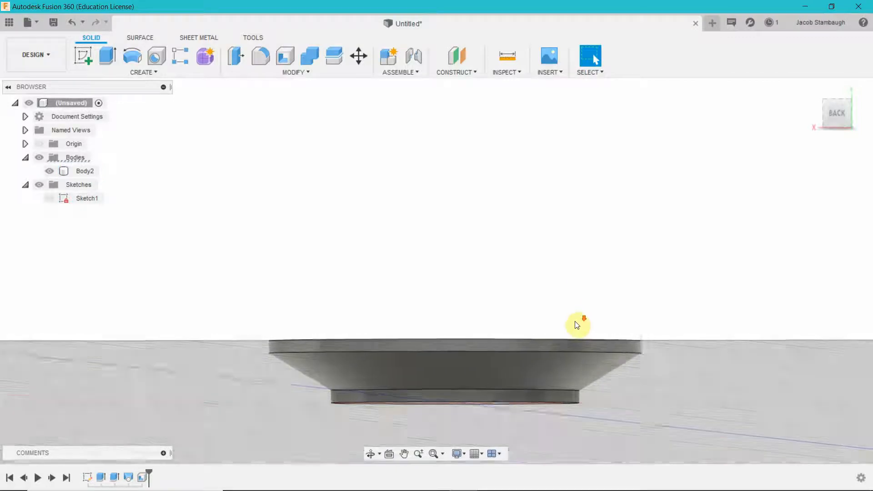
{"action": "left_click", "coordinate": [588, 358]}
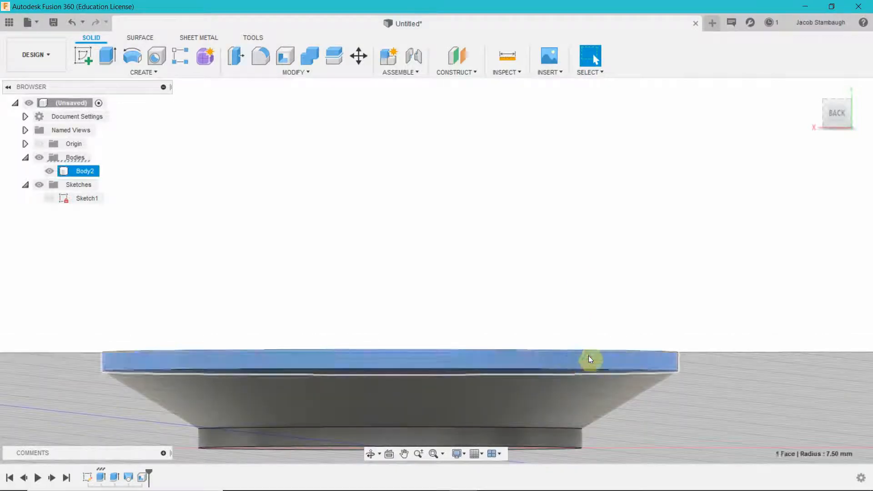
{"action": "scroll", "coordinate": [608, 303], "scroll_direction": "up", "scroll_amount": 2}
{"action": "scroll", "coordinate": [602, 303], "scroll_direction": "down", "scroll_amount": 4}
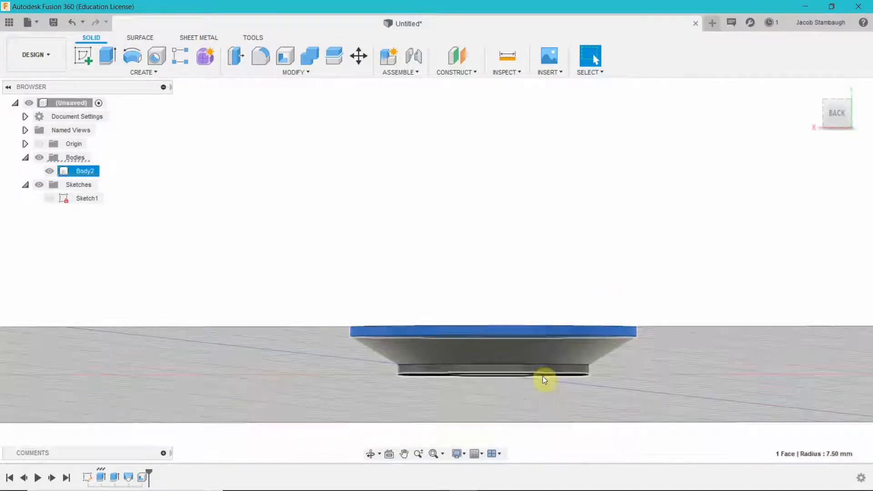
{"action": "left_click", "coordinate": [544, 371]}
{"action": "scroll", "coordinate": [549, 363], "scroll_direction": "up", "scroll_amount": 3}
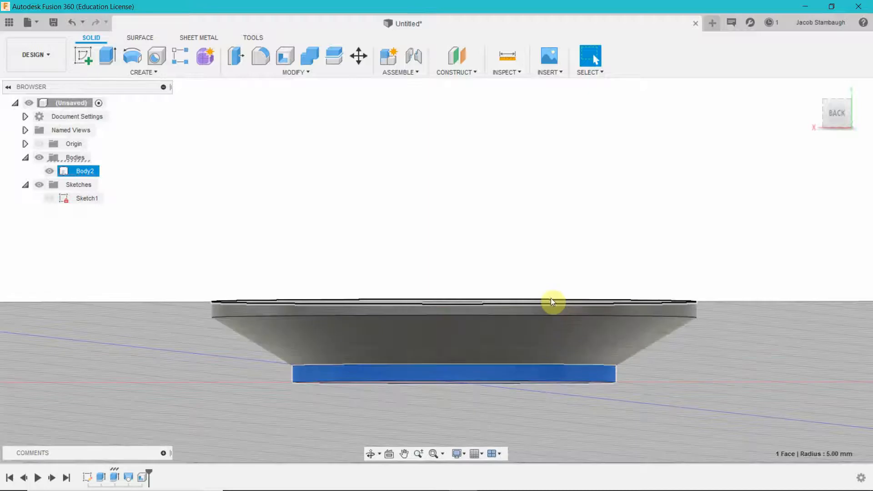
{"action": "left_click", "coordinate": [549, 309]}
{"action": "middle_click_drag", "start_coordinate": [545, 248], "coordinate": [549, 268], "text": "shift"}
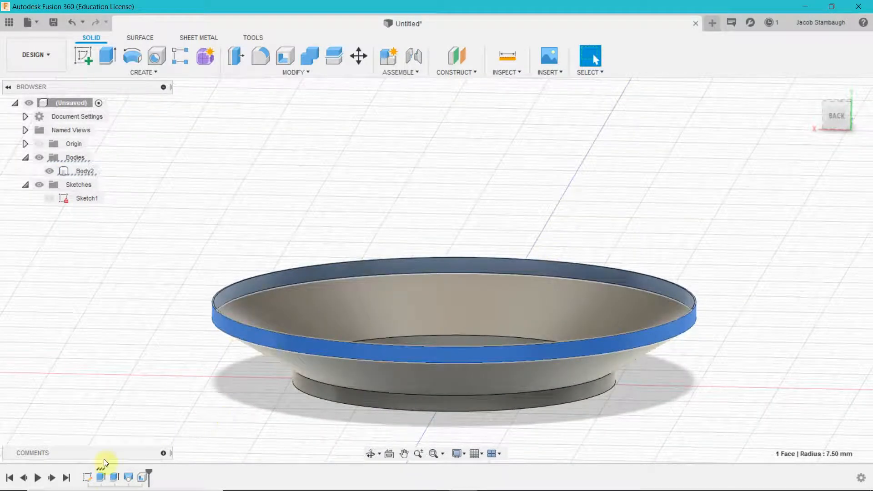
- Edit the upper disc's extrusion and set its distance to 0.0050 mm
{"action": "right_click", "coordinate": [101, 478]}
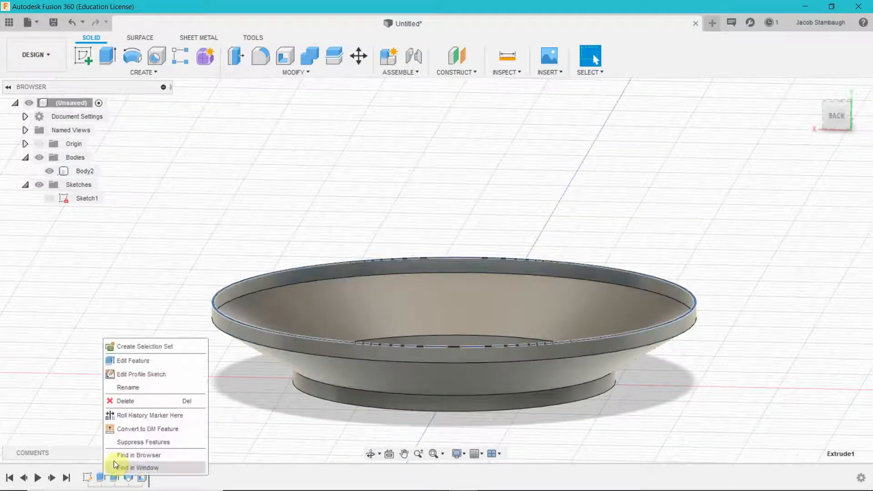
{"action": "left_click", "coordinate": [157, 364]}
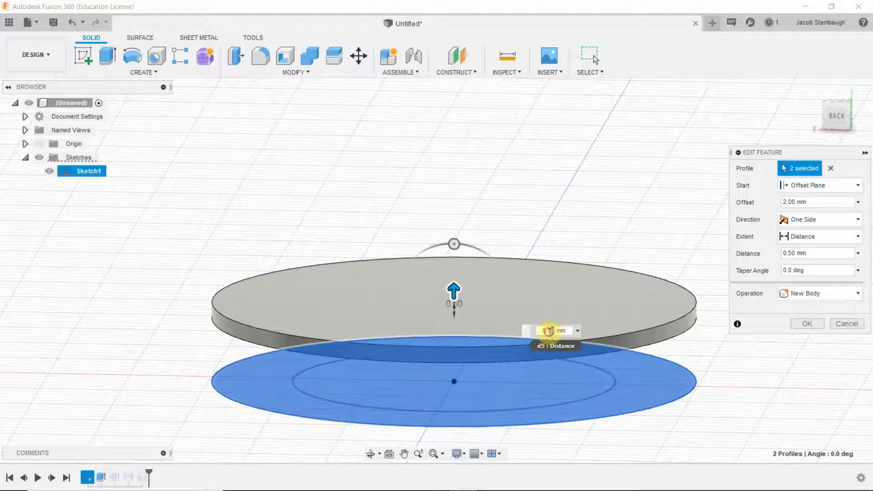
{"action": "key", "text": "Left"}
{"action": "key", "text": "Left"}
{"action": "type", "text": "00"}
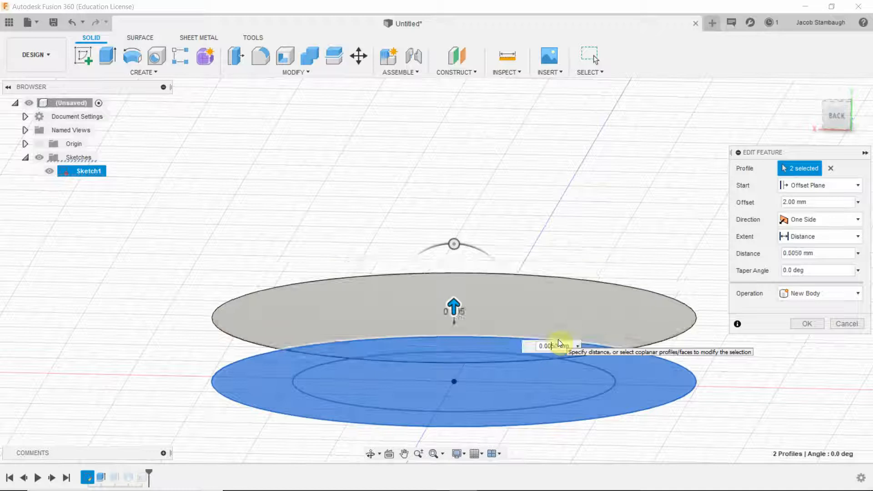
{"action": "key", "text": "Return"}
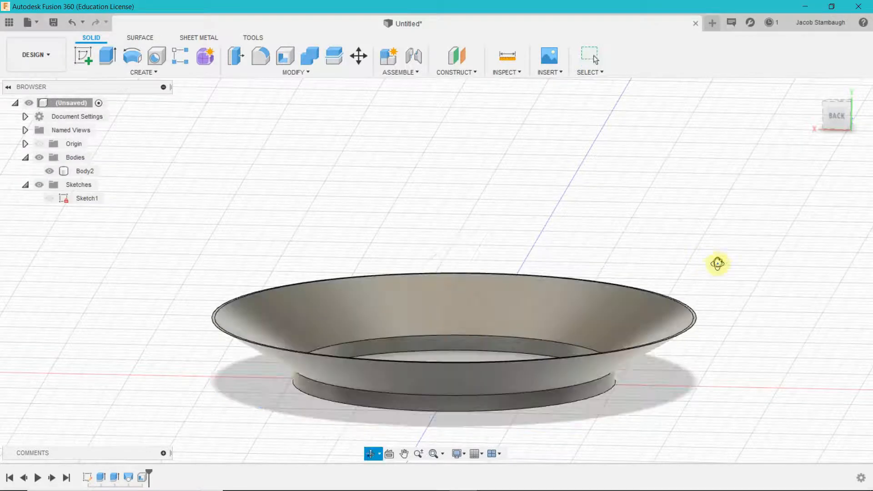
- Inspect the thinned rim and the base band of the dish from several angles
{"action": "middle_click_drag", "start_coordinate": [715, 263], "coordinate": [672, 250], "text": "shift"}
{"action": "left_click", "coordinate": [584, 362]}
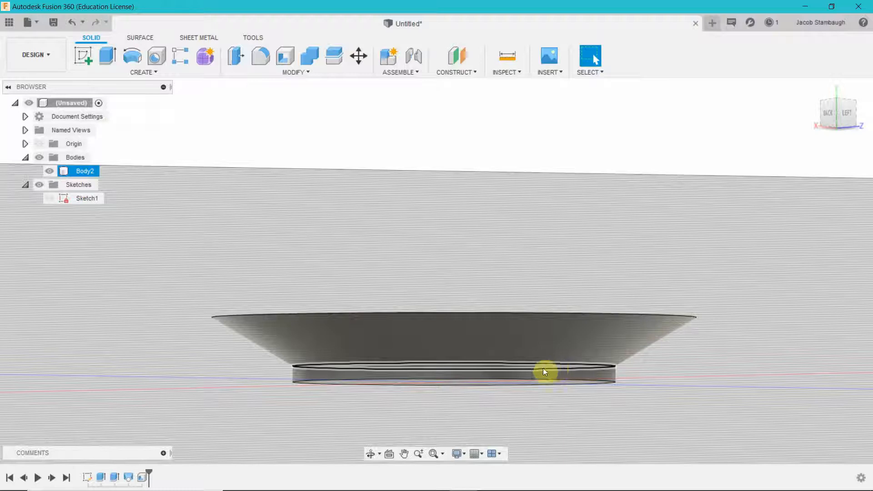
{"action": "middle_click_drag", "start_coordinate": [498, 273], "coordinate": [547, 268], "text": "shift"}
{"action": "scroll", "coordinate": [547, 272], "scroll_direction": "up", "scroll_amount": 2}
{"action": "scroll", "coordinate": [547, 269], "scroll_direction": "down", "scroll_amount": 4}
{"action": "middle_click_drag", "start_coordinate": [548, 232], "coordinate": [560, 255], "text": "shift"}
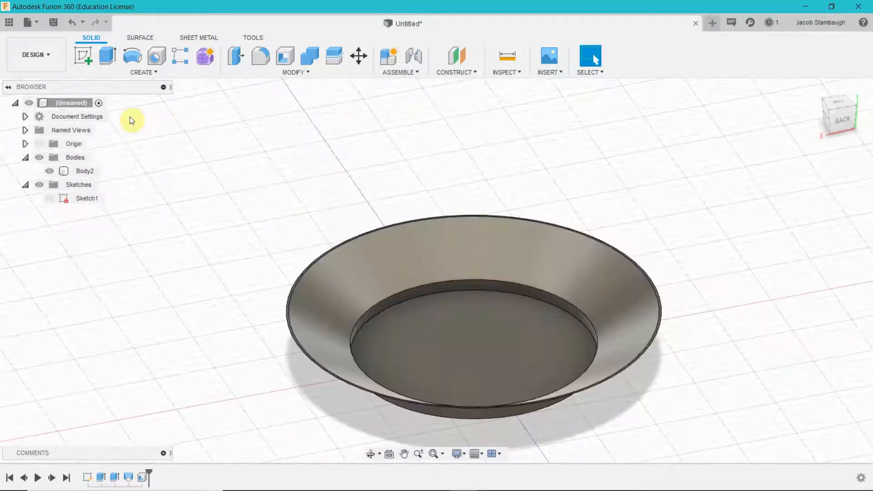
- Try to fillet the lower outer edge of the dish's base with a radius of about 2.75 mm
{"action": "left_click", "coordinate": [259, 56]}
{"action": "middle_click_drag", "start_coordinate": [731, 390], "coordinate": [668, 370], "text": "shift"}
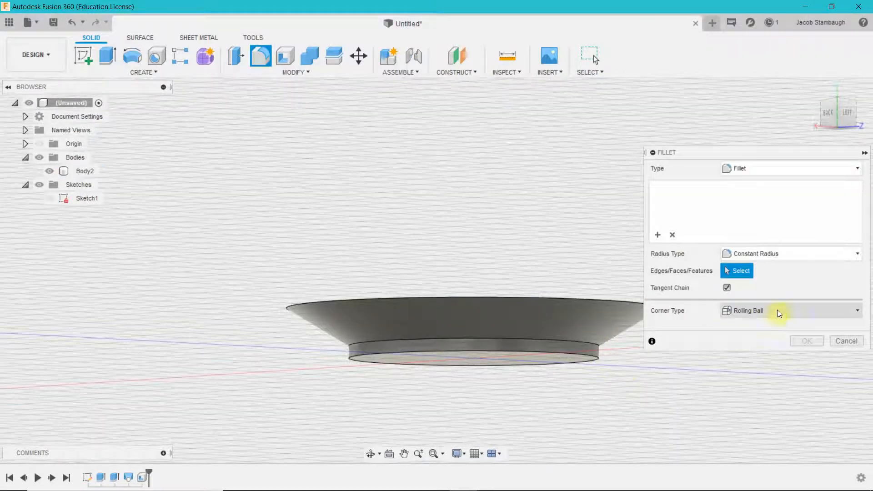
{"action": "middle_click_drag", "start_coordinate": [703, 382], "coordinate": [538, 319]}
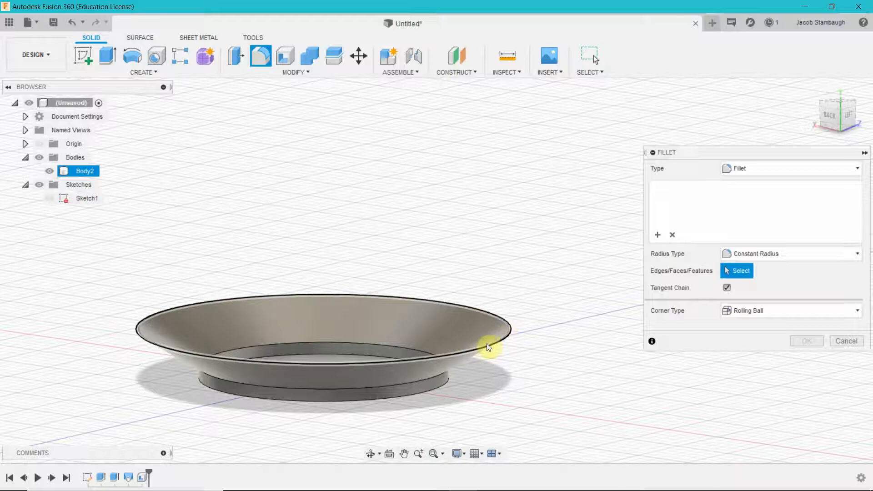
{"action": "mouse_move", "coordinate": [429, 392]}
{"action": "middle_mouse_down", "text": "shift"}
{"action": "mouse_move", "coordinate": [487, 370]}
{"action": "mouse_move", "coordinate": [418, 389]}
{"action": "middle_mouse_up", "text": "shift"}
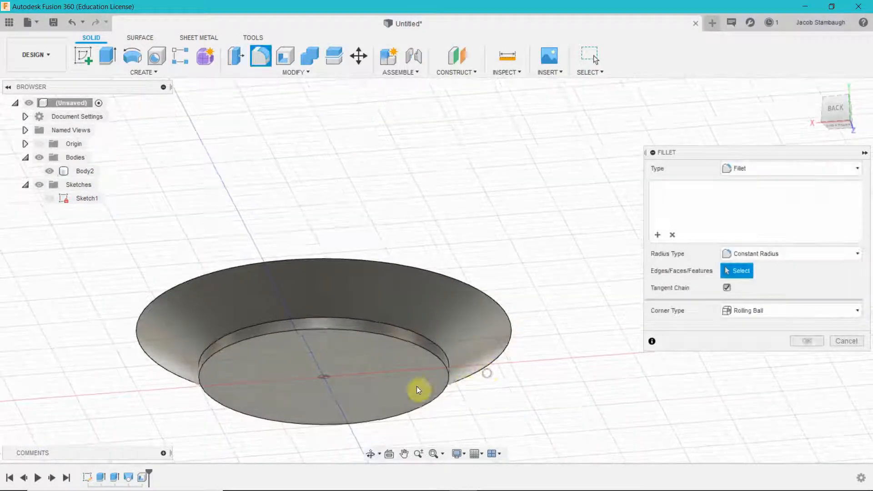
{"action": "left_click", "coordinate": [395, 337]}
{"action": "mouse_move", "coordinate": [398, 343]}
{"action": "left_mouse_down"}
{"action": "mouse_move", "coordinate": [391, 338]}
{"action": "mouse_move", "coordinate": [454, 362]}
{"action": "mouse_move", "coordinate": [395, 338]}
{"action": "mouse_move", "coordinate": [337, 337]}
{"action": "mouse_move", "coordinate": [444, 361]}
{"action": "mouse_move", "coordinate": [383, 339]}
{"action": "left_mouse_up"}
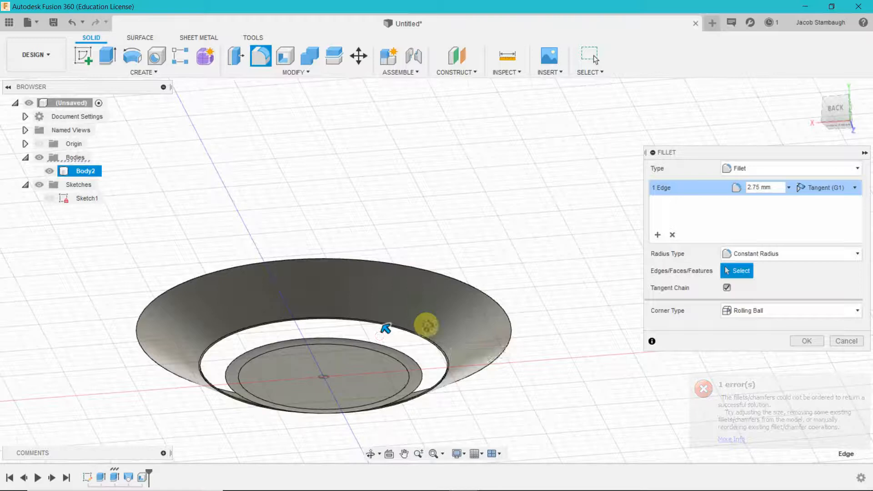
{"action": "mouse_move", "coordinate": [425, 327]}
{"action": "middle_mouse_down", "text": "shift"}
{"action": "mouse_move", "coordinate": [438, 370]}
{"action": "mouse_move", "coordinate": [436, 315]}
{"action": "middle_mouse_up", "text": "shift"}
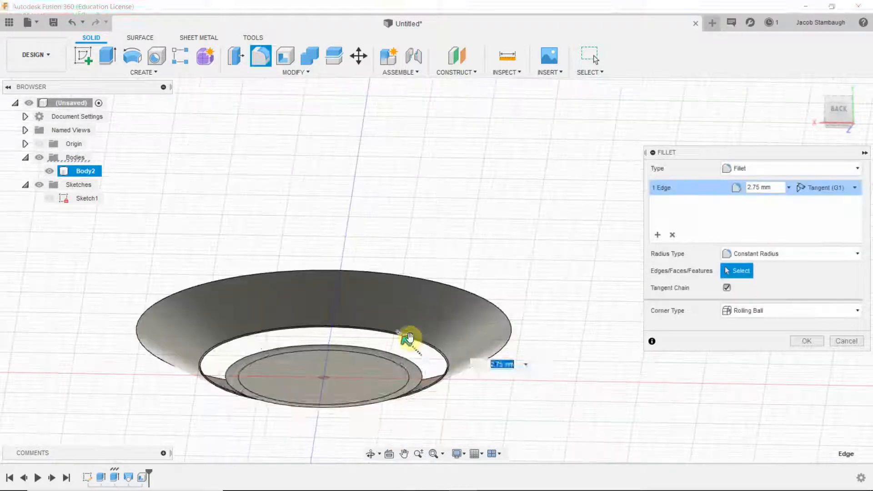
{"action": "left_click_drag", "start_coordinate": [409, 337], "coordinate": [433, 349]}
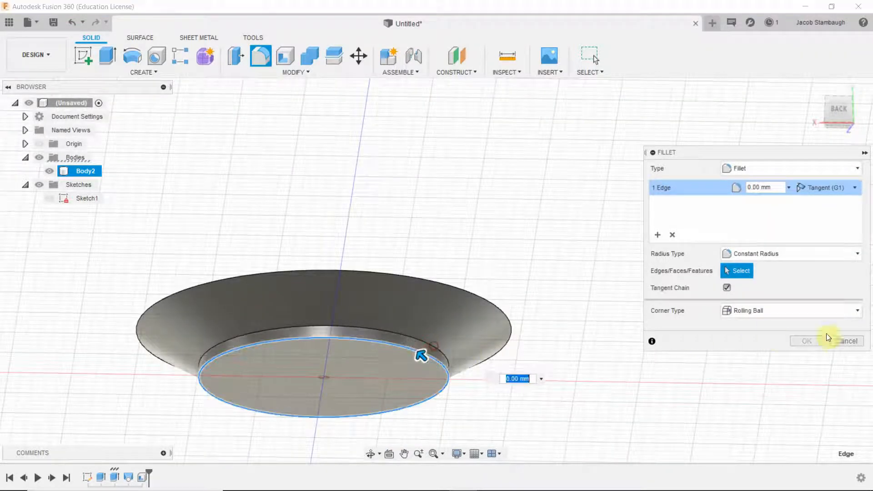
- Try to fillet the dish's upper rim and a single edge with a very large radius, and cancel the fillet
{"action": "left_click", "coordinate": [468, 294]}
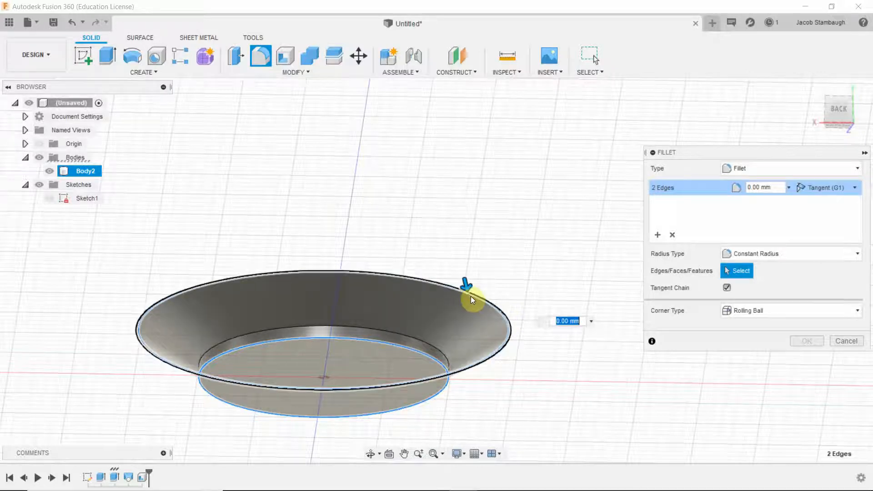
{"action": "middle_click_drag", "start_coordinate": [470, 295], "coordinate": [504, 333], "text": "shift"}
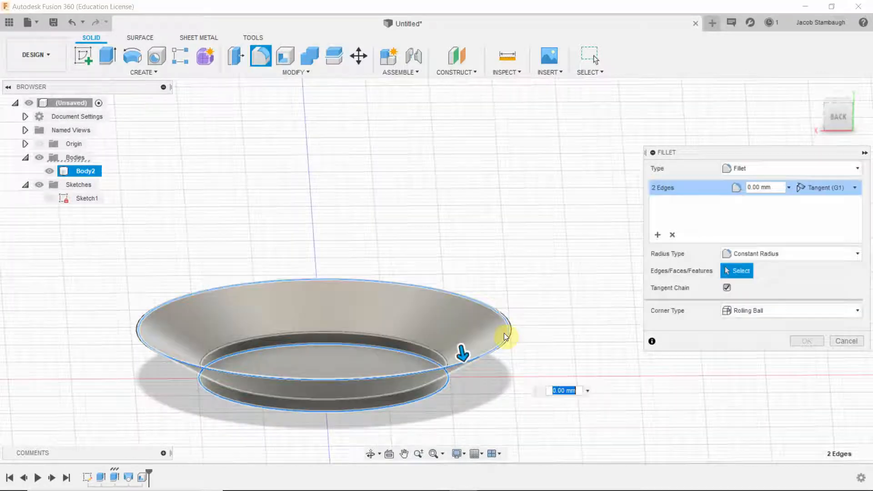
{"action": "left_click", "coordinate": [443, 388]}
{"action": "left_click_drag", "start_coordinate": [487, 354], "coordinate": [430, 469]}
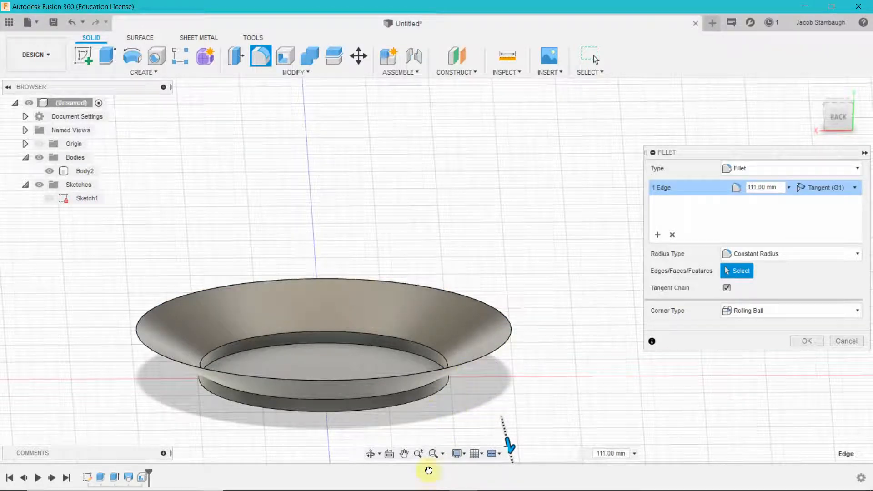
{"action": "left_click", "coordinate": [839, 342]}
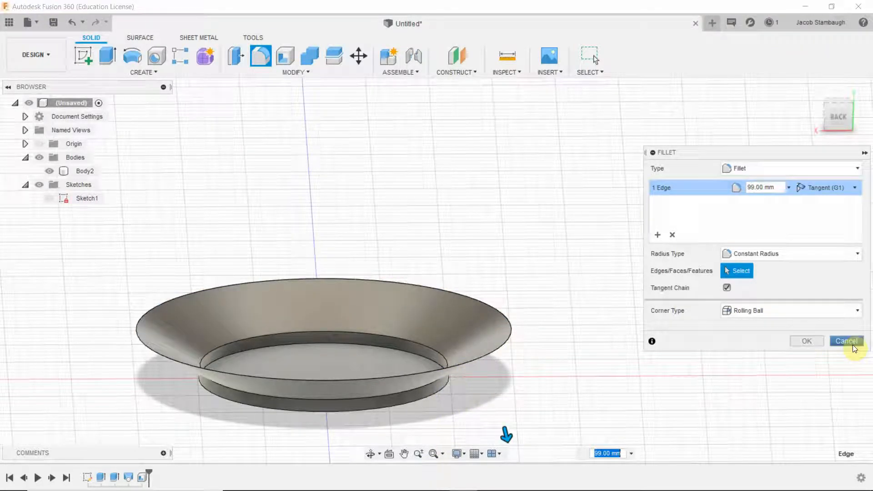
{"action": "left_click", "coordinate": [853, 346]}
- Examine the dish's inside, rim and underside from above, below and the side
{"action": "scroll", "coordinate": [615, 339], "scroll_direction": "down", "scroll_amount": 3}
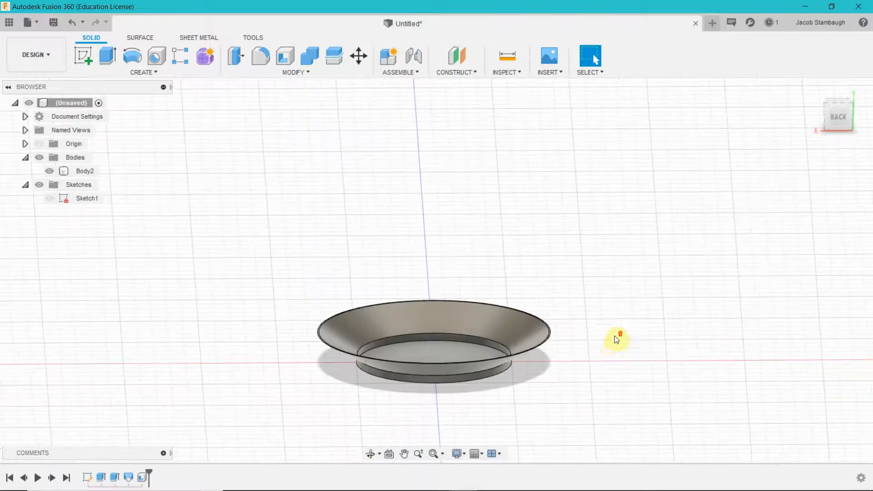
{"action": "scroll", "coordinate": [614, 340], "scroll_direction": "up", "scroll_amount": 1}
{"action": "middle_click_drag", "start_coordinate": [567, 373], "coordinate": [604, 384], "text": "shift"}
{"action": "key", "text": "Escape"}
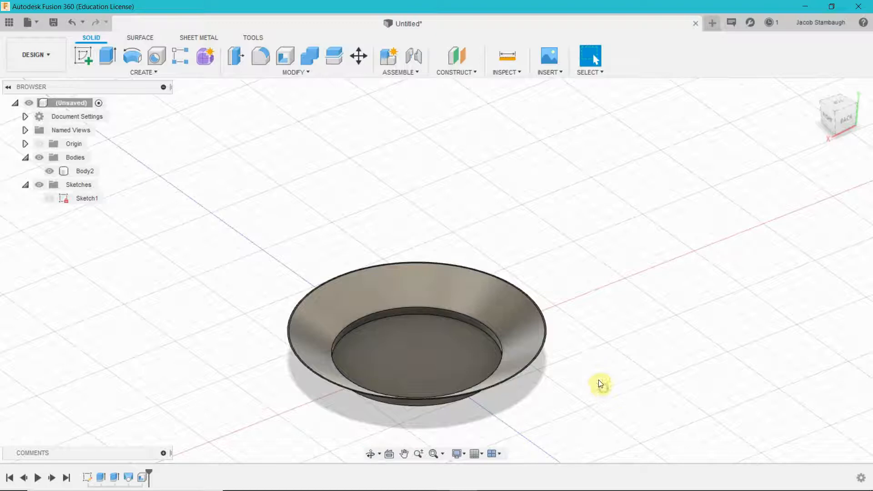
{"action": "left_click", "coordinate": [534, 356]}
{"action": "left_click", "coordinate": [272, 398]}
{"action": "mouse_move", "coordinate": [637, 356]}
{"action": "middle_mouse_down", "text": "shift"}
{"action": "mouse_move", "coordinate": [573, 312]}
{"action": "mouse_move", "coordinate": [631, 321]}
{"action": "middle_mouse_up", "text": "shift"}
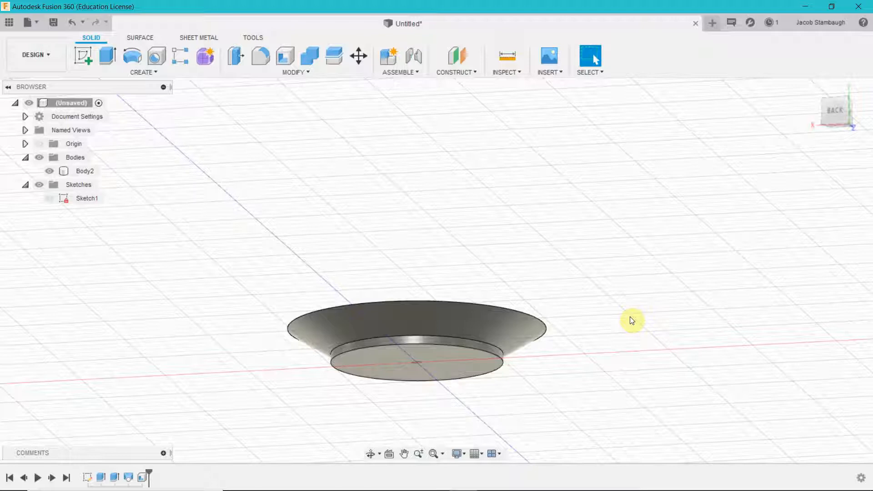
{"action": "middle_click_drag", "start_coordinate": [635, 267], "coordinate": [667, 339], "text": "shift"}
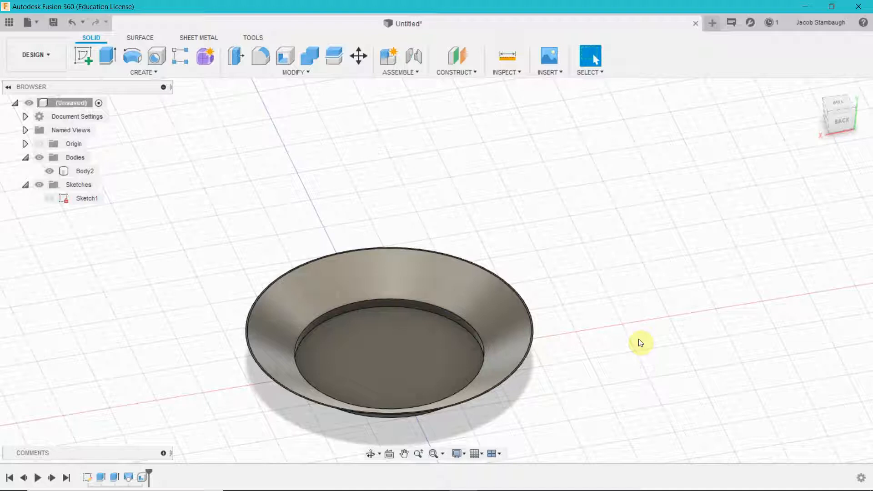
{"action": "middle_click_drag", "start_coordinate": [639, 337], "coordinate": [635, 319], "text": "shift"}
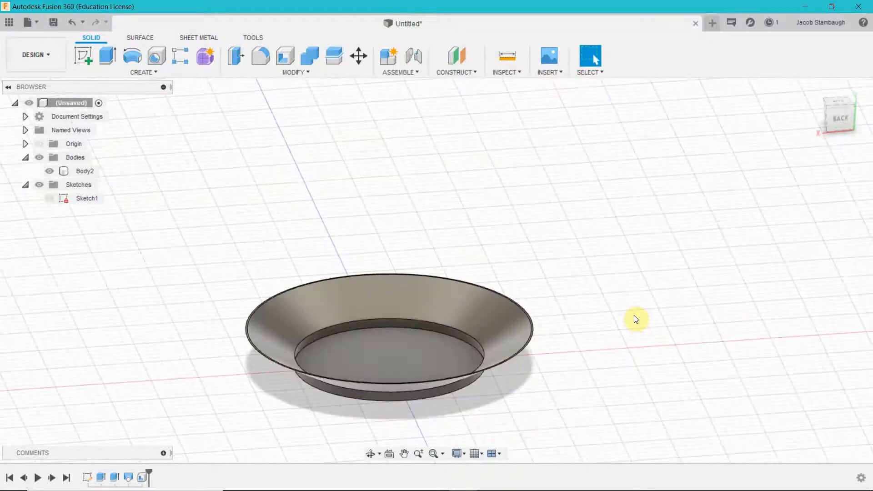
- Rename the dish's body as Plate
{"action": "left_click", "coordinate": [88, 174]}
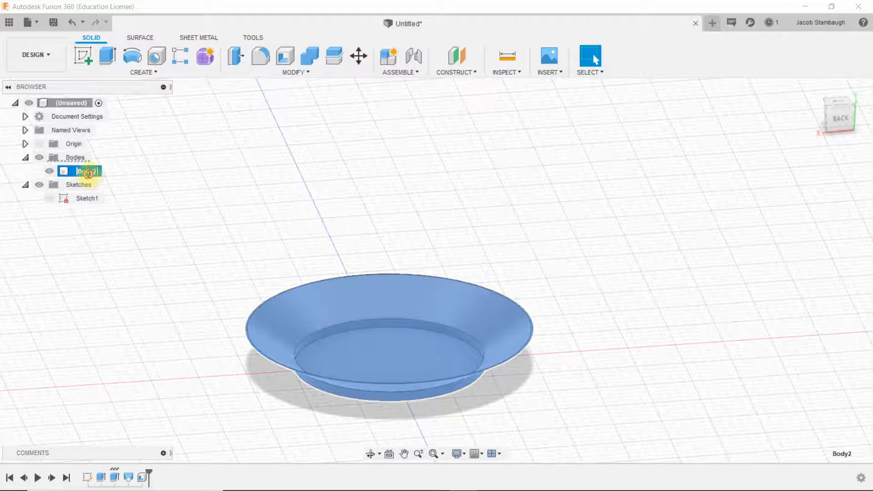
{"action": "left_click", "coordinate": [89, 173]}
{"action": "type", "text": "Plate"}
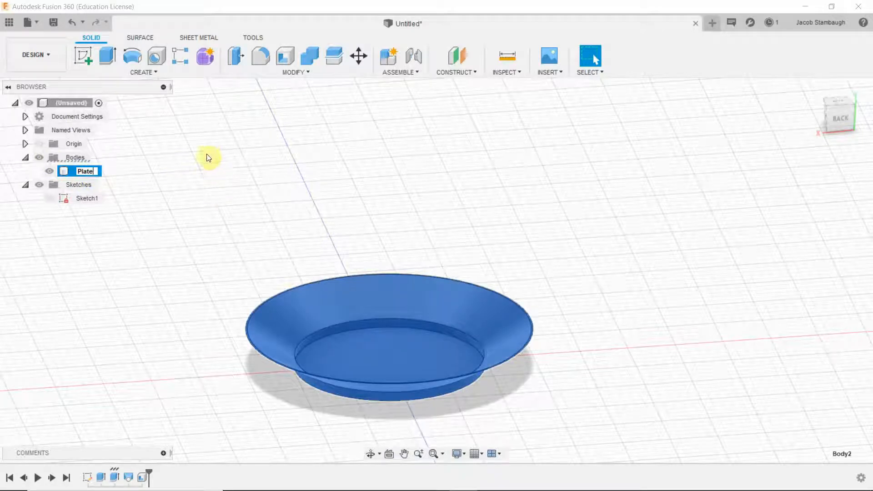
{"action": "left_click", "coordinate": [203, 182]}
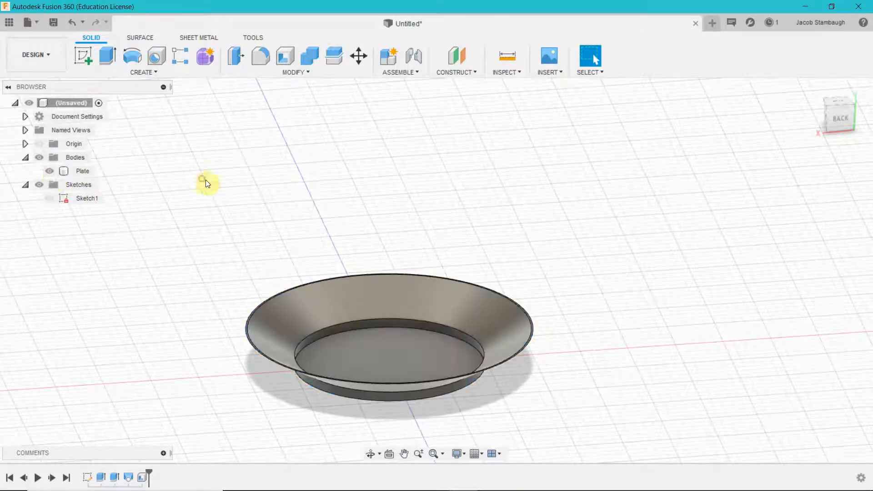
- Hide the Plate body and show it again
{"action": "scroll", "coordinate": [299, 220], "scroll_direction": "up", "scroll_amount": 3}
{"action": "scroll", "coordinate": [298, 220], "scroll_direction": "down", "scroll_amount": 3}
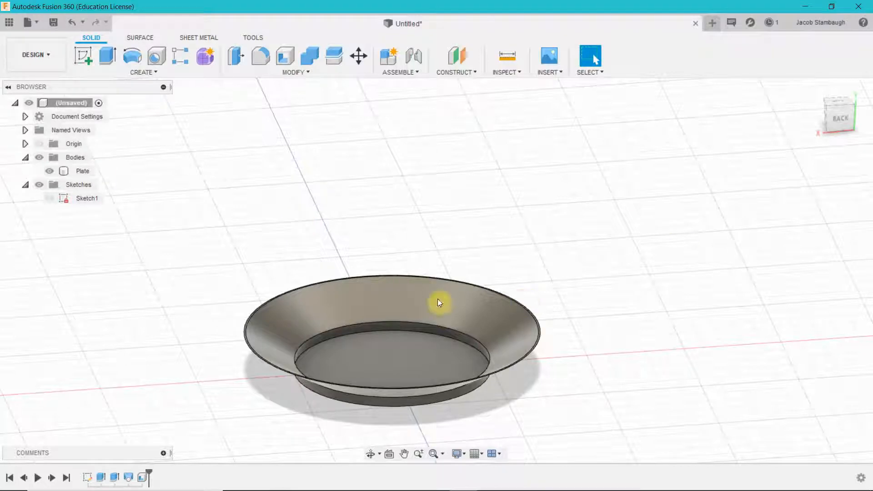
{"action": "left_click", "coordinate": [49, 173]}
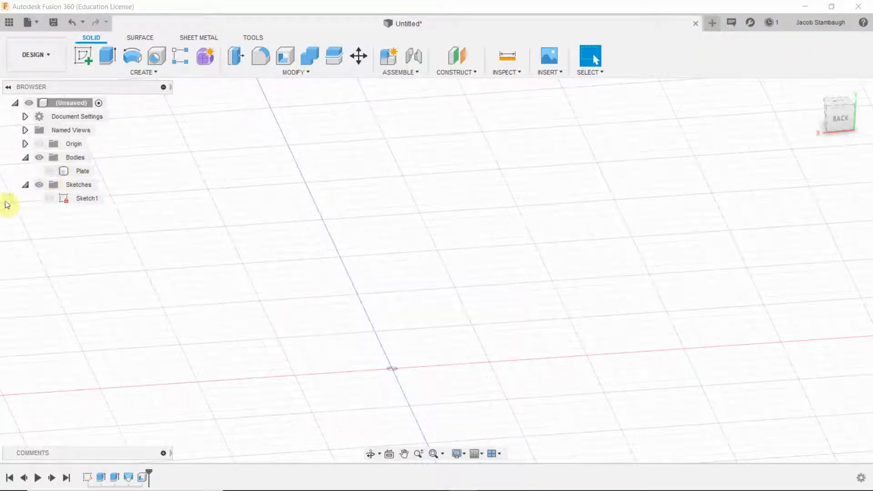
{"action": "left_click", "coordinate": [51, 171]}
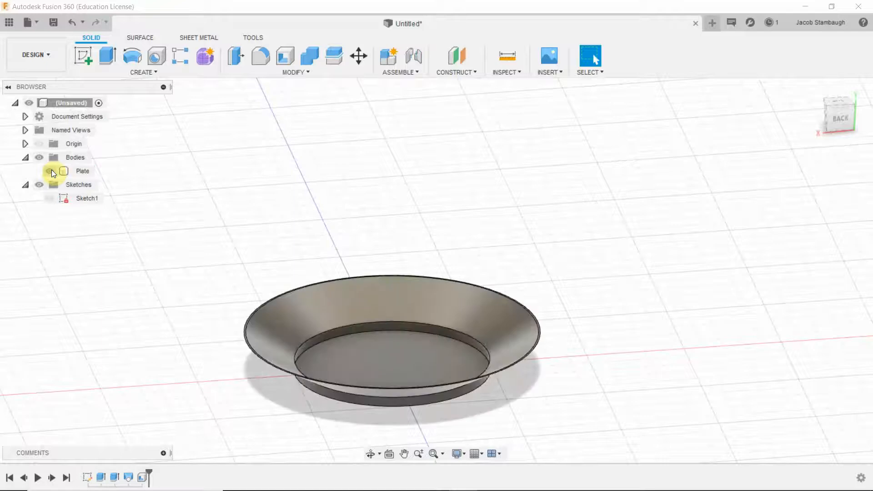
- Start a new sketch on the plate's inner floor and finish it without drawing anything
{"action": "middle_click_drag", "start_coordinate": [559, 244], "coordinate": [503, 228], "text": "shift"}
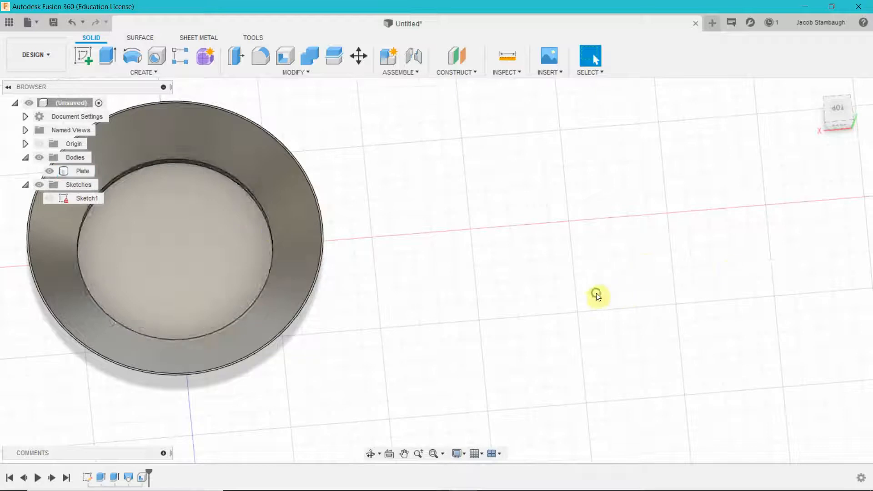
{"action": "middle_click_drag", "start_coordinate": [596, 294], "coordinate": [581, 239], "text": "shift"}
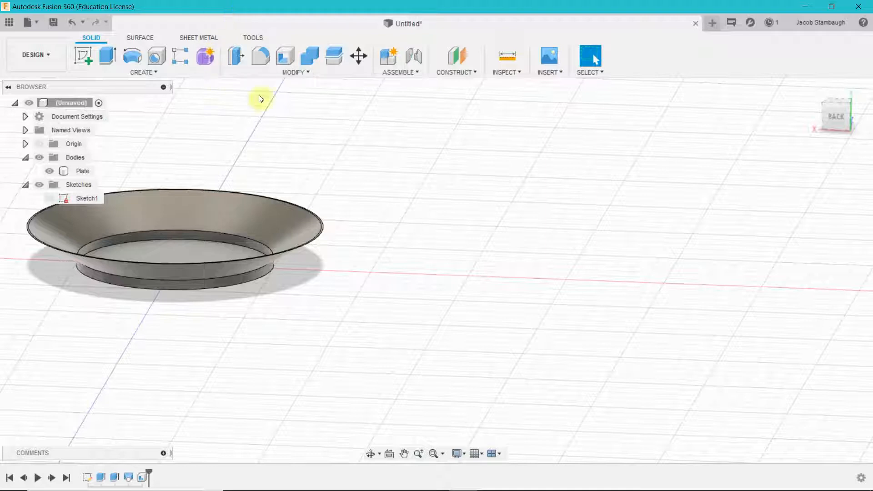
{"action": "mouse_move", "coordinate": [436, 205]}
{"action": "middle_mouse_down", "text": "shift"}
{"action": "mouse_move", "coordinate": [452, 246]}
{"action": "mouse_move", "coordinate": [464, 239]}
{"action": "middle_mouse_up", "text": "shift"}
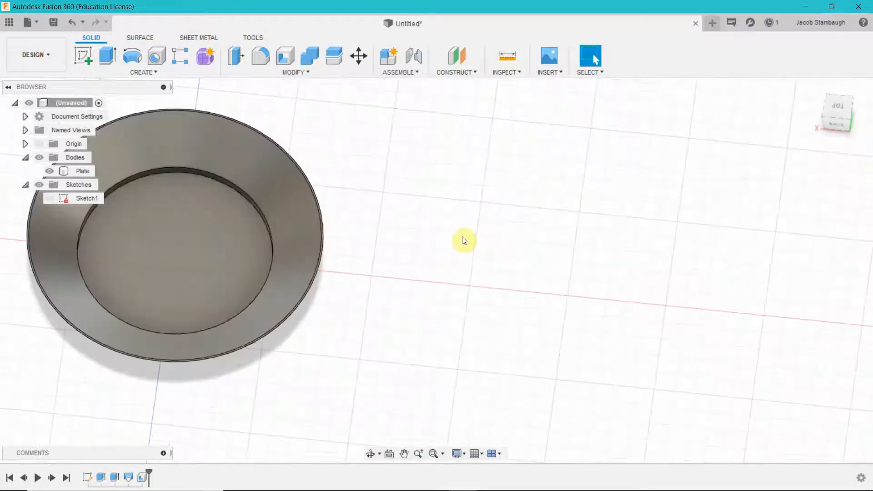
{"action": "left_click", "coordinate": [90, 54]}
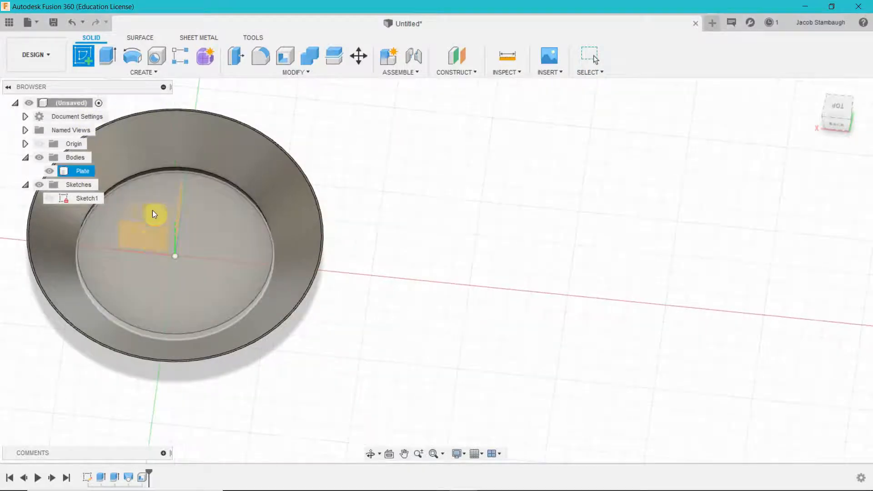
{"action": "left_click", "coordinate": [153, 210]}
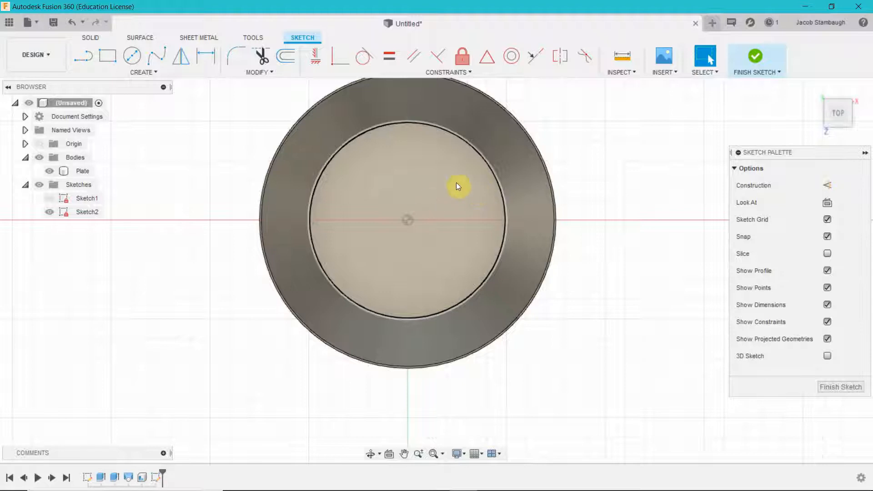
{"action": "left_click", "coordinate": [752, 58]}
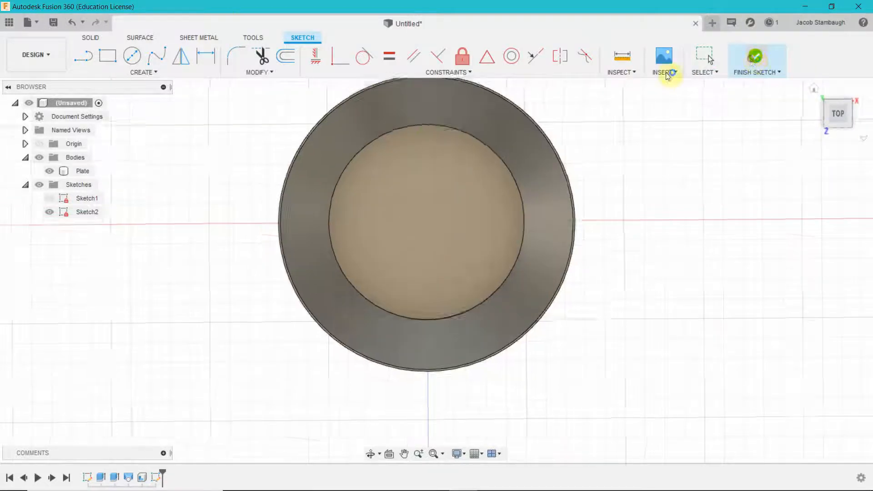
- Delete the empty sketch made on the plate's inner floor
{"action": "middle_click_drag", "start_coordinate": [449, 249], "coordinate": [457, 265], "text": "shift"}
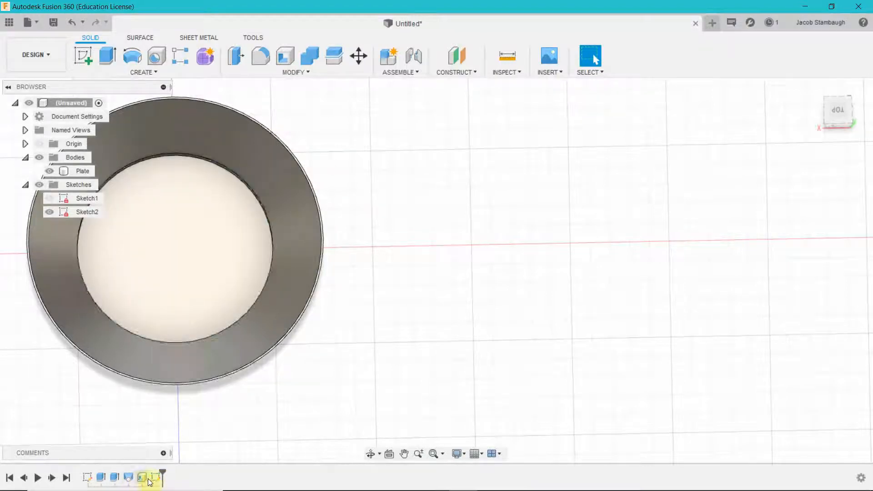
{"action": "right_click", "coordinate": [151, 481]}
{"action": "left_click", "coordinate": [181, 404]}
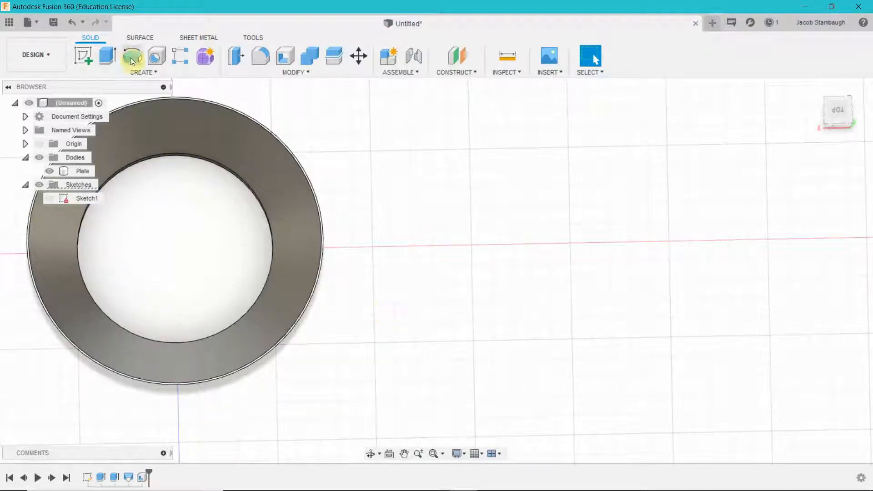
- Start a new sketch on the horizontal origin plane, hiding the Plate body to pick the plane and showing it again
{"action": "left_click", "coordinate": [89, 65]}
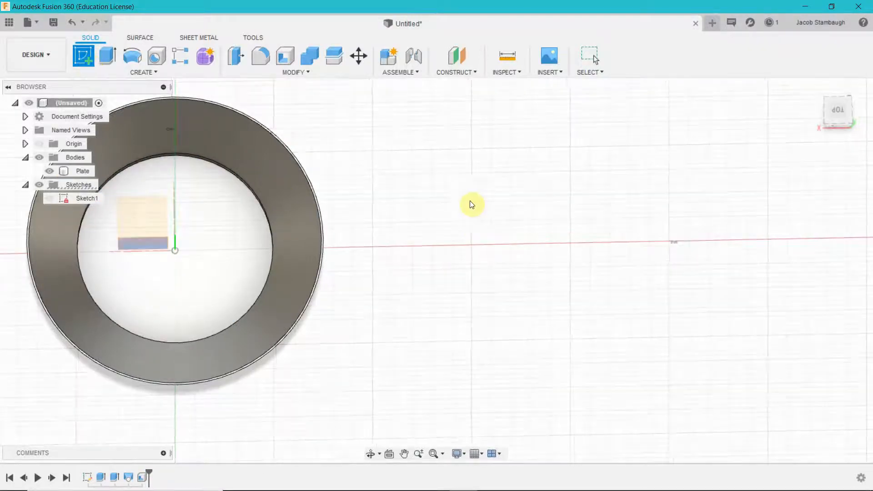
{"action": "mouse_move", "coordinate": [473, 203]}
{"action": "middle_mouse_down", "text": "shift"}
{"action": "mouse_move", "coordinate": [481, 236]}
{"action": "mouse_move", "coordinate": [493, 216]}
{"action": "middle_mouse_up", "text": "shift"}
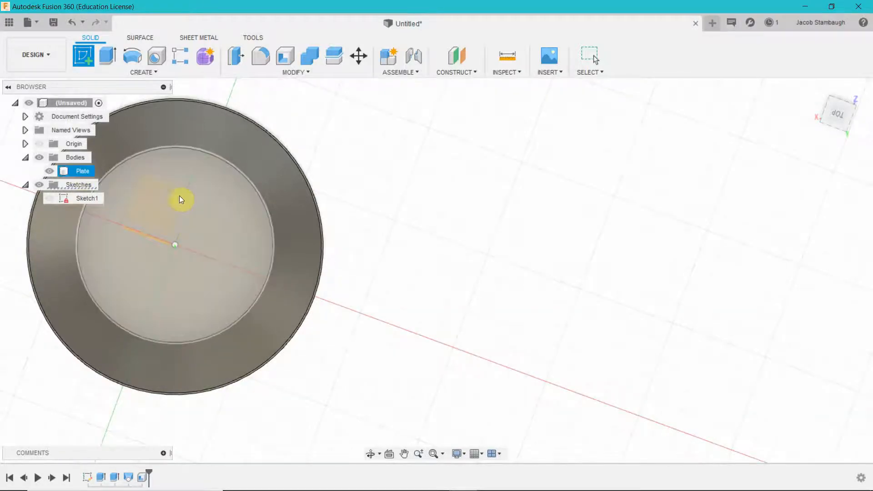
{"action": "left_click", "coordinate": [48, 171]}
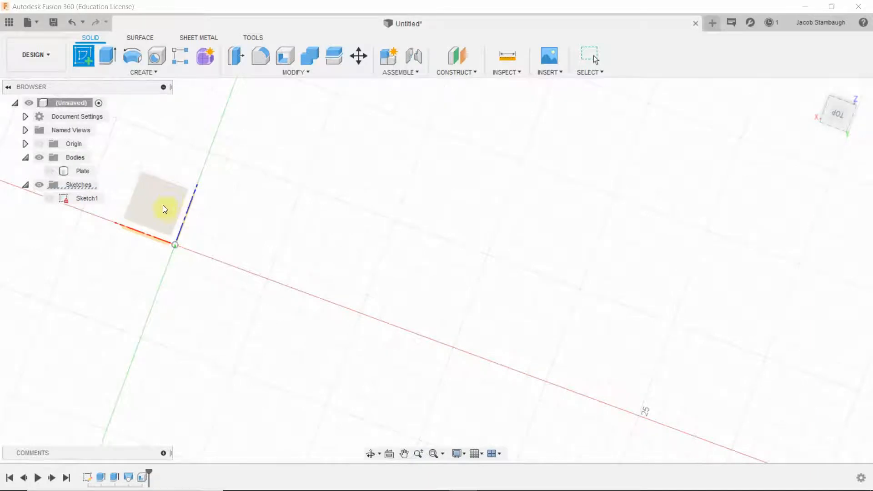
{"action": "left_click", "coordinate": [165, 207]}
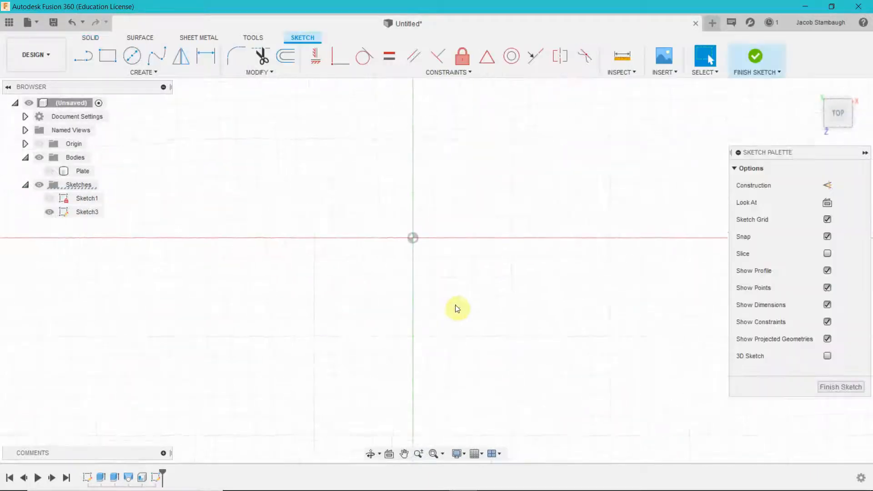
{"action": "left_click", "coordinate": [45, 171]}
{"action": "middle_click_drag", "start_coordinate": [578, 319], "coordinate": [298, 323]}
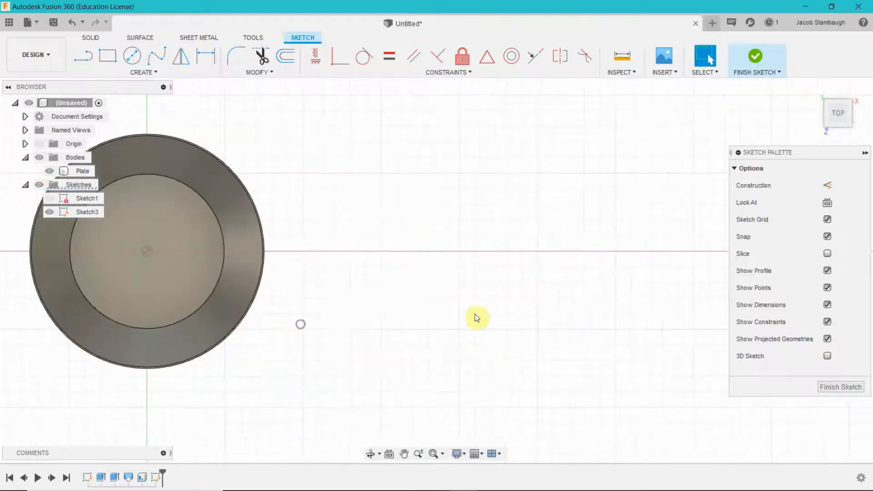
{"action": "middle_click_drag", "start_coordinate": [555, 308], "coordinate": [483, 332]}
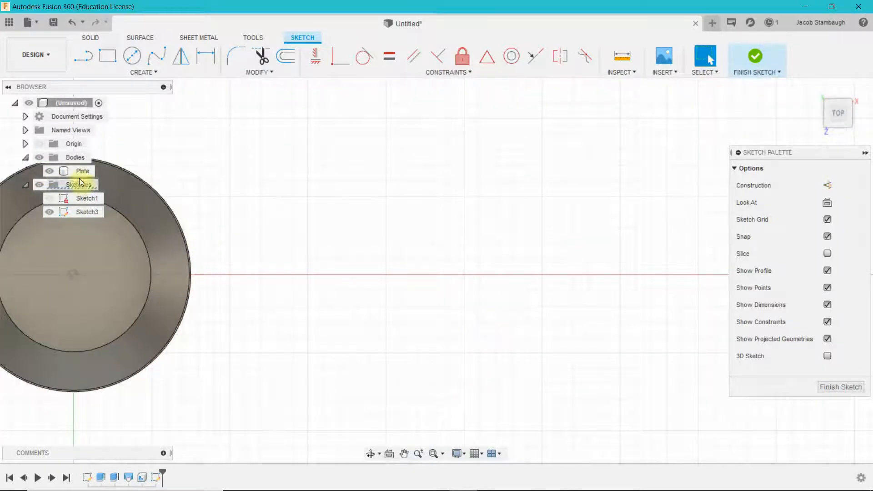
- Sketch a circle about 2 mm in diameter, centred on the horizontal axis beside the plate
{"action": "left_click", "coordinate": [137, 54]}
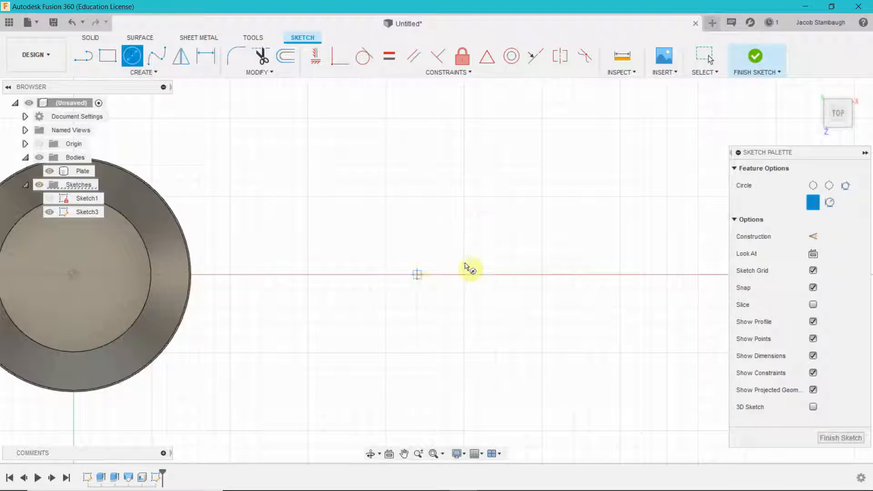
{"action": "left_click", "coordinate": [385, 274]}
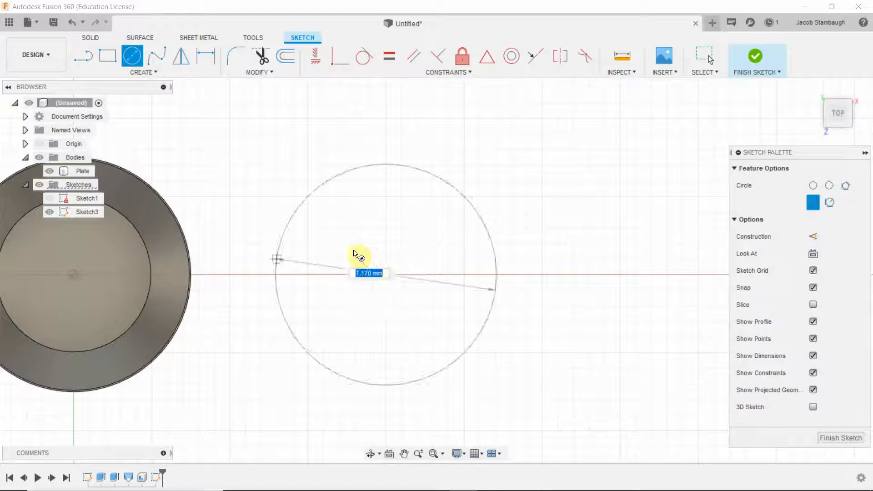
{"action": "left_click", "coordinate": [396, 263]}
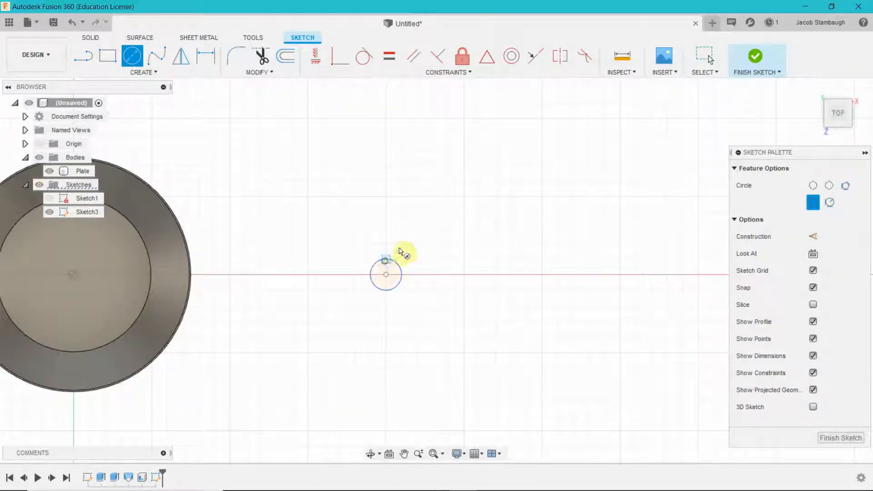
{"action": "key", "text": "Escape"}
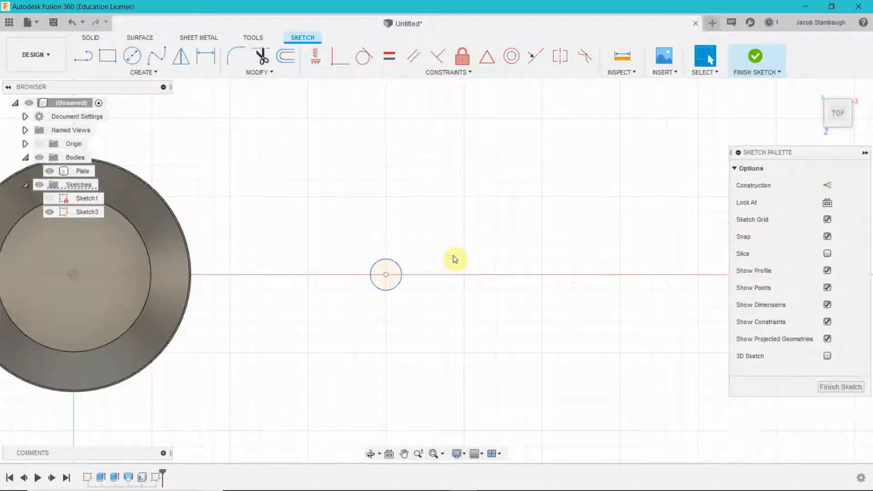
- Hide the Plate body so only the small circle's sketch is shown
{"action": "scroll", "coordinate": [411, 275], "scroll_direction": "up", "scroll_amount": 2}
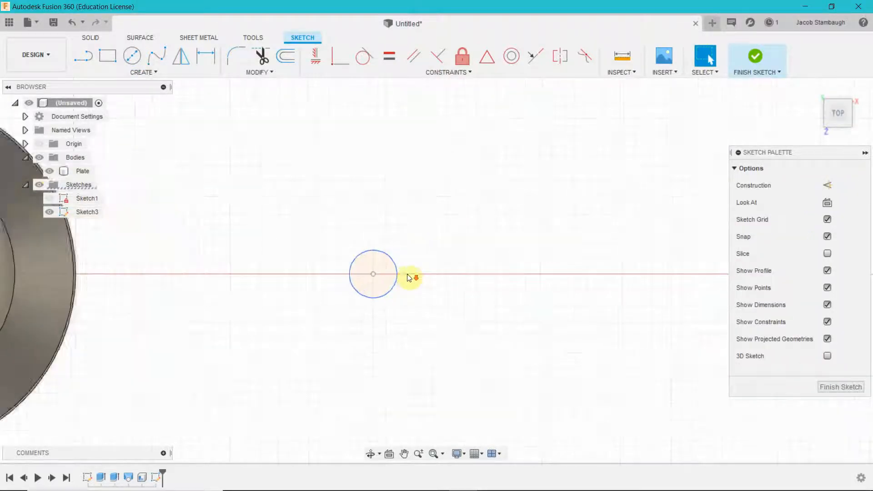
{"action": "left_click", "coordinate": [50, 171]}
{"action": "scroll", "coordinate": [307, 244], "scroll_direction": "up", "scroll_amount": 3}
{"action": "middle_click_drag", "start_coordinate": [486, 319], "coordinate": [437, 257]}
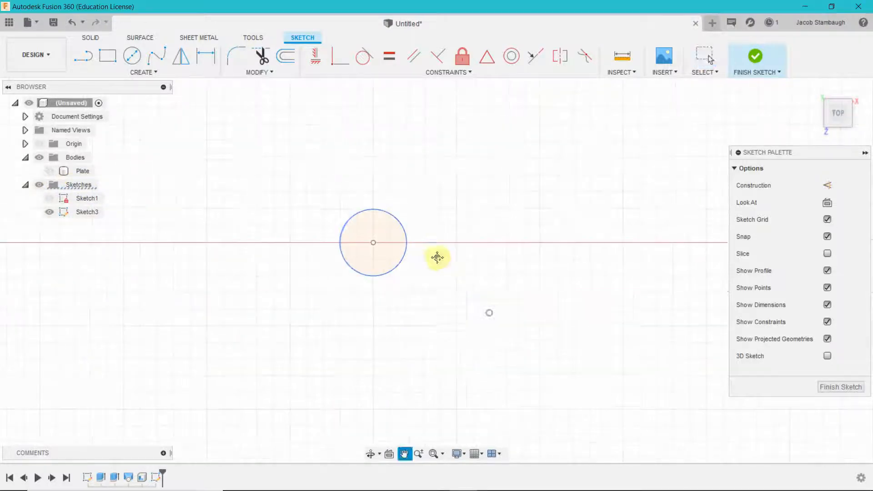
- Try resizing the undimensioned circle by pulling its edge, and undo the change
{"action": "left_click", "coordinate": [405, 239]}
{"action": "scroll", "coordinate": [381, 252], "scroll_direction": "up", "scroll_amount": 3}
{"action": "left_click_drag", "start_coordinate": [382, 253], "coordinate": [402, 249]}
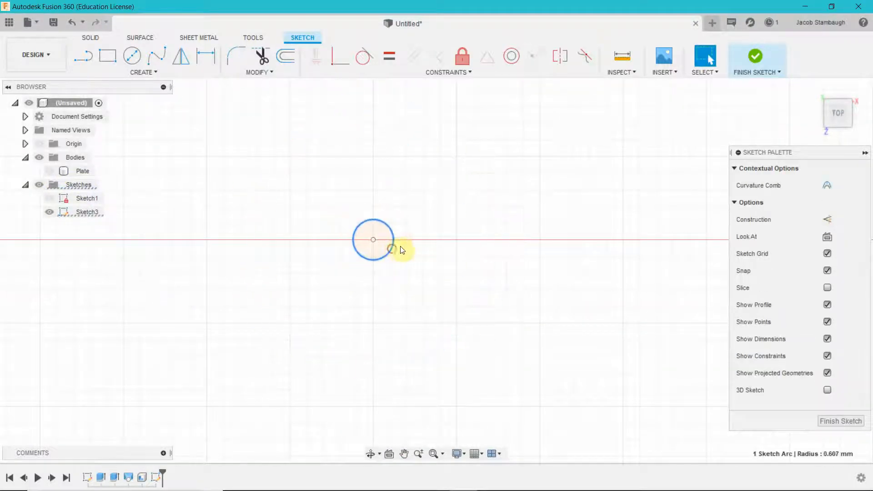
{"action": "key", "text": "ctrl+z"}
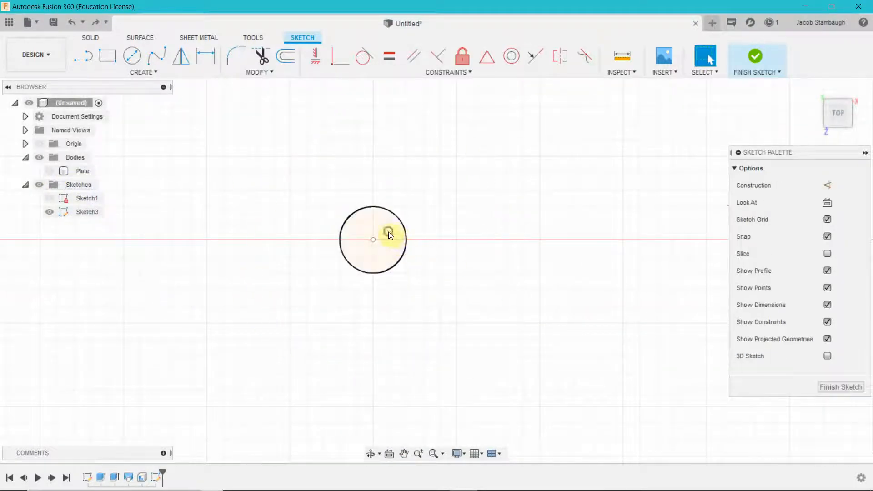
- Add a 2 mm diameter dimension to the circle
{"action": "right_click", "coordinate": [389, 233]}
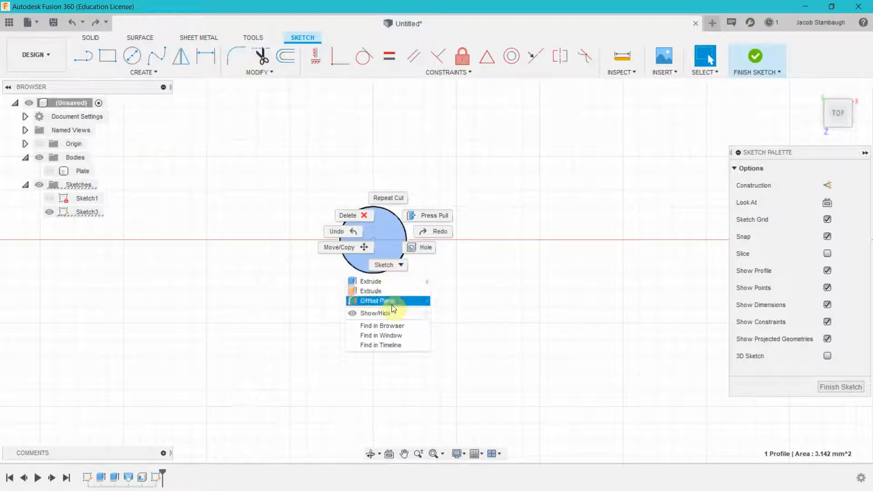
{"action": "left_click", "coordinate": [474, 257]}
{"action": "right_click", "coordinate": [405, 232]}
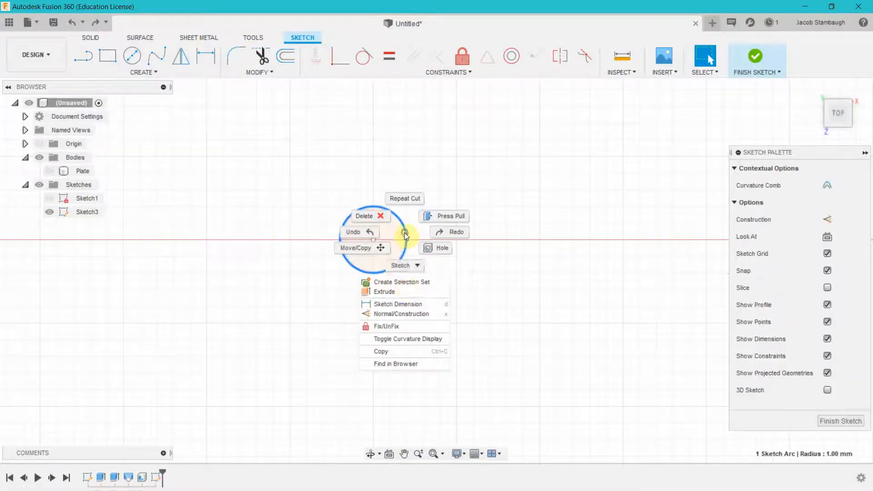
{"action": "left_click", "coordinate": [403, 301]}
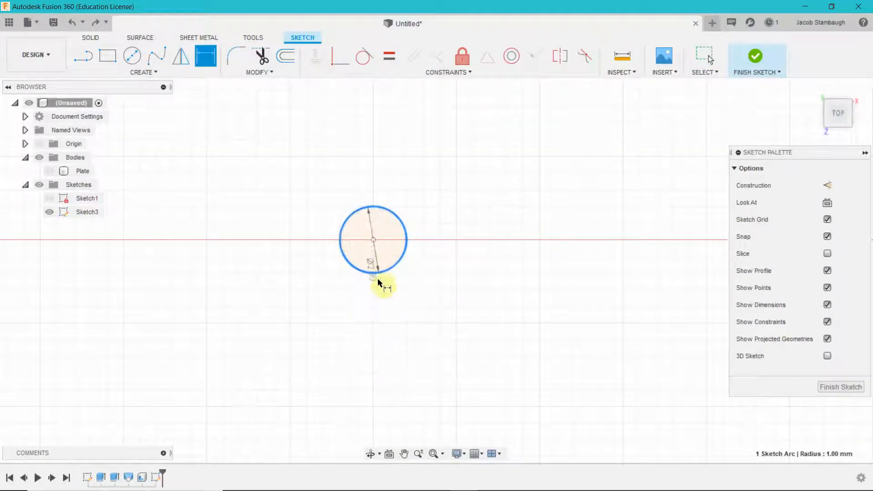
{"action": "left_click", "coordinate": [313, 263]}
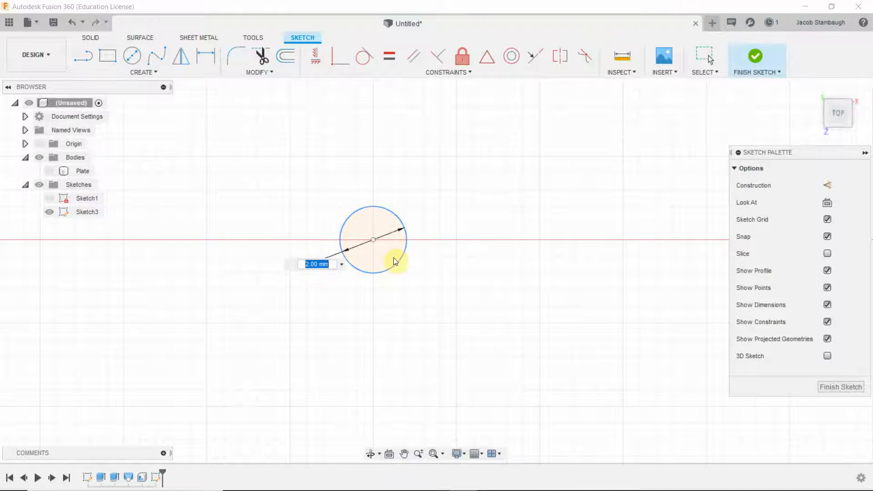
{"action": "key", "text": "Return"}
{"action": "key", "text": "Escape"}
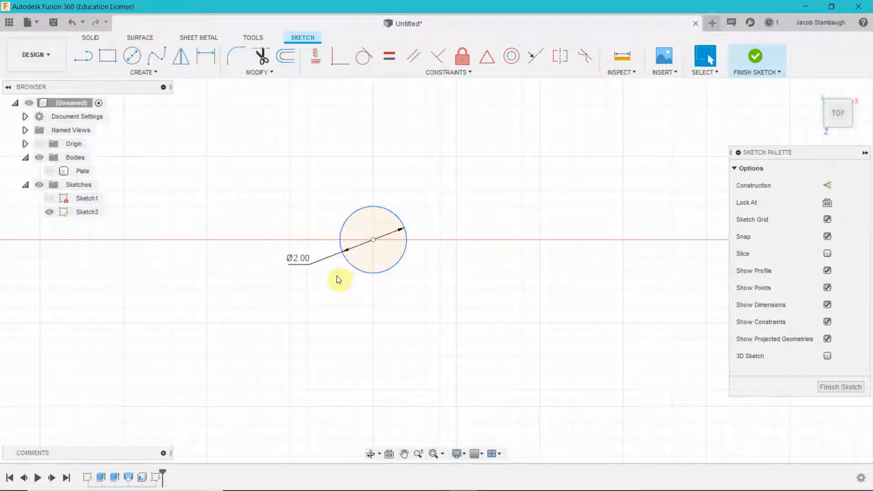
- Try moving the dimensioned circle off the horizontal axis, and undo the move
{"action": "mouse_move", "coordinate": [397, 263]}
{"action": "left_mouse_down"}
{"action": "mouse_move", "coordinate": [433, 306]}
{"action": "mouse_move", "coordinate": [526, 281]}
{"action": "mouse_move", "coordinate": [461, 291]}
{"action": "mouse_move", "coordinate": [394, 262]}
{"action": "mouse_move", "coordinate": [415, 247]}
{"action": "mouse_move", "coordinate": [399, 265]}
{"action": "mouse_move", "coordinate": [313, 266]}
{"action": "mouse_move", "coordinate": [397, 249]}
{"action": "mouse_move", "coordinate": [401, 267]}
{"action": "mouse_move", "coordinate": [417, 246]}
{"action": "mouse_move", "coordinate": [396, 266]}
{"action": "mouse_move", "coordinate": [406, 240]}
{"action": "mouse_move", "coordinate": [403, 249]}
{"action": "mouse_move", "coordinate": [517, 239]}
{"action": "mouse_move", "coordinate": [403, 231]}
{"action": "mouse_move", "coordinate": [468, 306]}
{"action": "mouse_move", "coordinate": [395, 266]}
{"action": "mouse_move", "coordinate": [470, 250]}
{"action": "mouse_move", "coordinate": [413, 247]}
{"action": "mouse_move", "coordinate": [419, 257]}
{"action": "mouse_move", "coordinate": [407, 274]}
{"action": "mouse_move", "coordinate": [394, 263]}
{"action": "mouse_move", "coordinate": [414, 292]}
{"action": "mouse_move", "coordinate": [462, 207]}
{"action": "mouse_move", "coordinate": [511, 211]}
{"action": "mouse_move", "coordinate": [380, 264]}
{"action": "mouse_move", "coordinate": [390, 265]}
{"action": "left_mouse_up"}
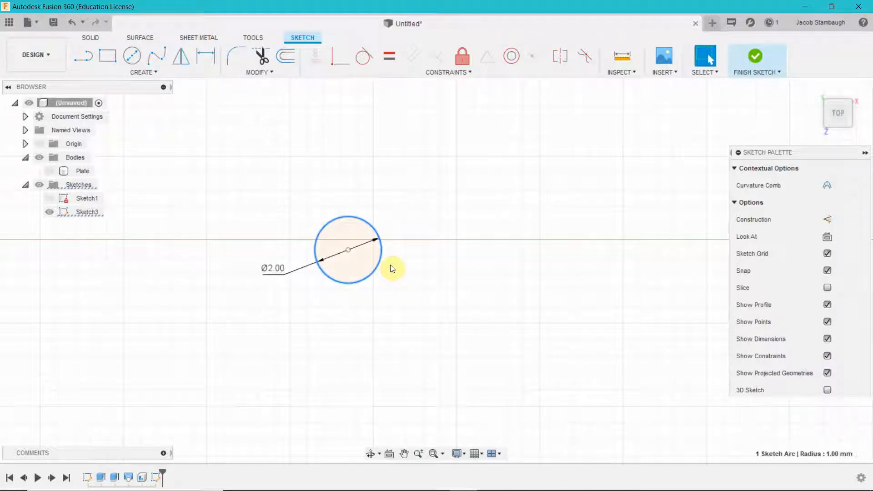
{"action": "key", "text": "ctrl+z"}
{"action": "key", "text": "ctrl+z"}
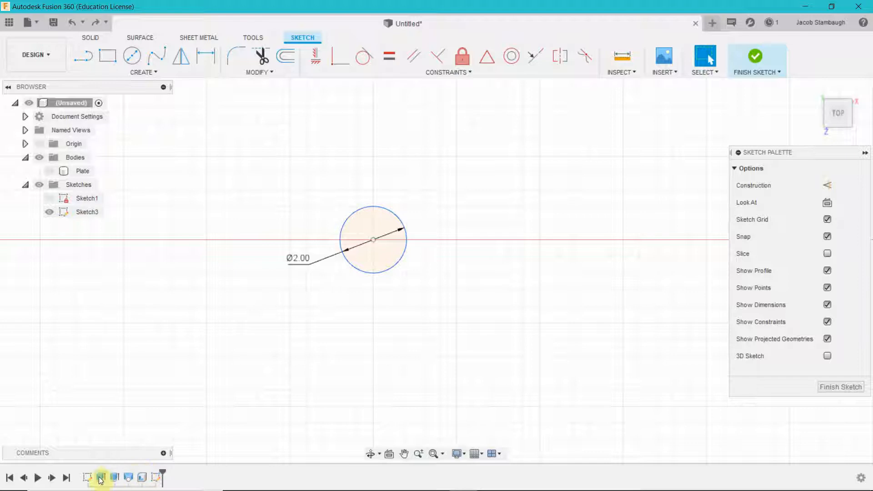
- Lock the circle in place with the Fix/UnFix constraint
{"action": "left_click", "coordinate": [372, 211]}
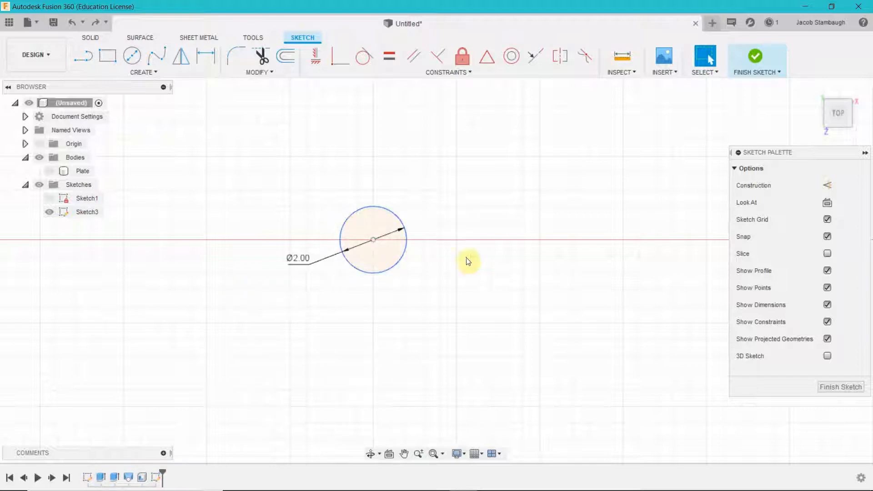
{"action": "right_click", "coordinate": [402, 258]}
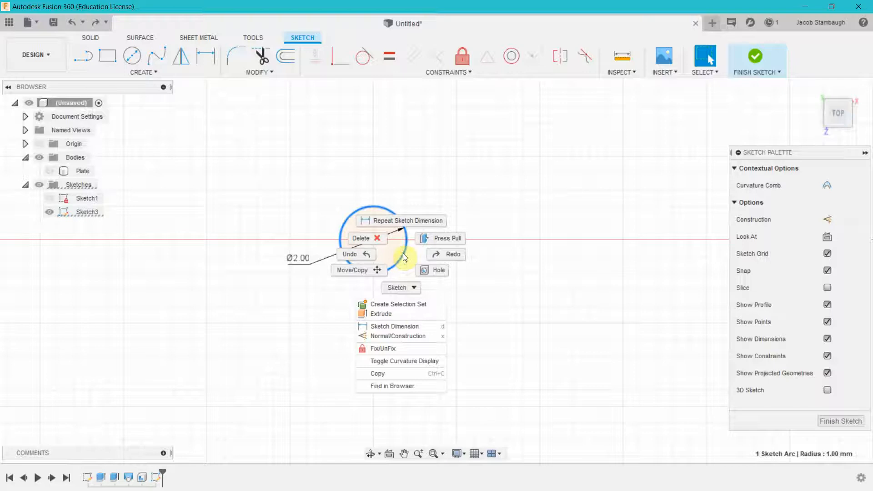
{"action": "left_click", "coordinate": [405, 348]}
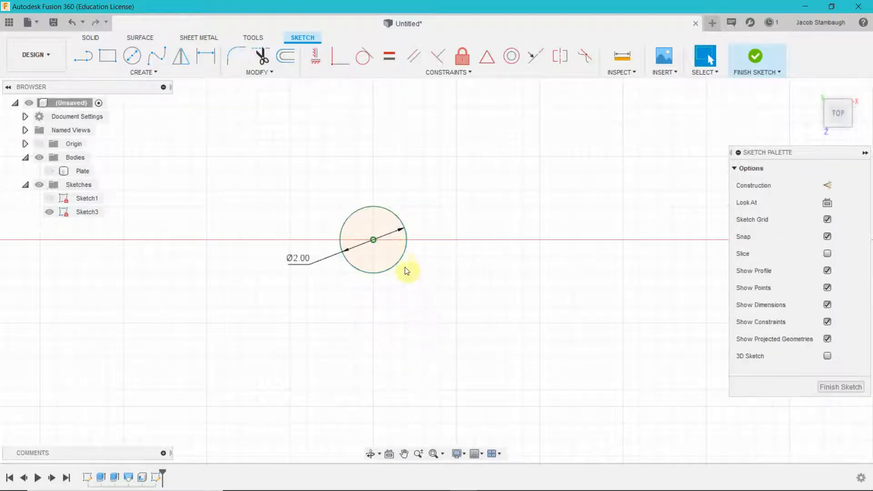
{"action": "left_click", "coordinate": [391, 264]}
{"action": "left_click", "coordinate": [403, 284]}
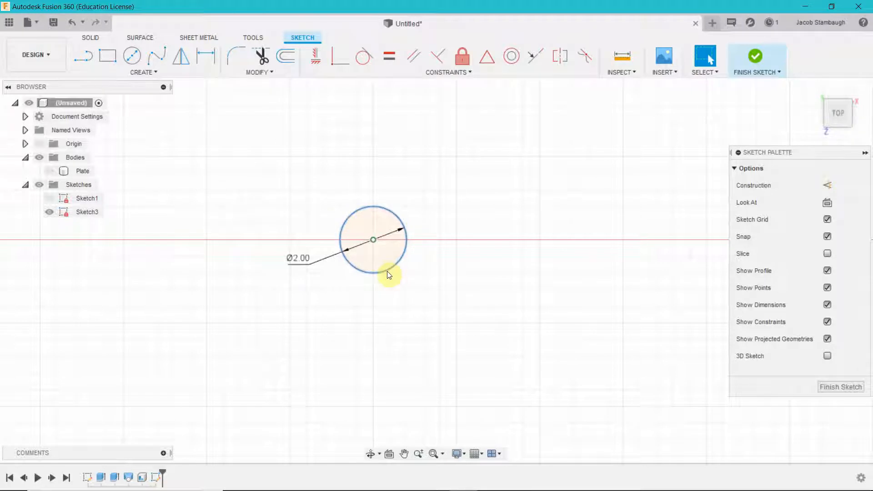
- Delete the fixed circle's diameter dimension and test whether the circle can still be moved or resized
{"action": "left_click", "coordinate": [297, 255]}
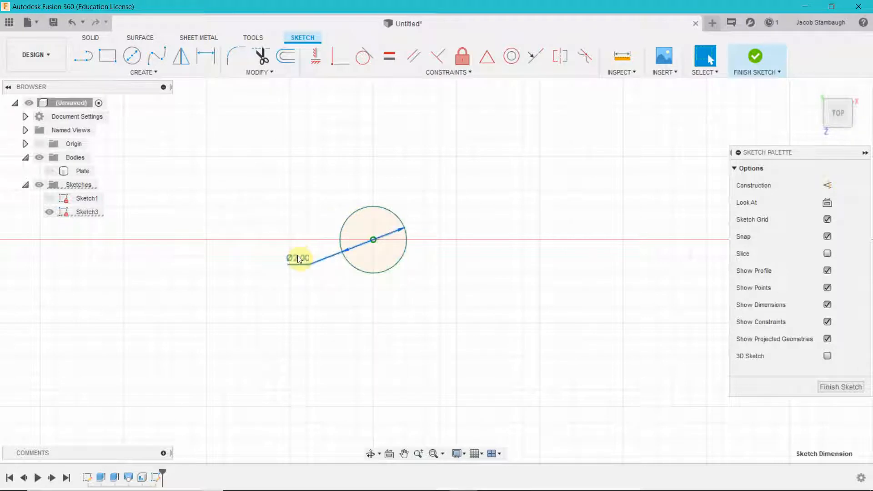
{"action": "key", "text": "Delete"}
{"action": "left_click_drag", "start_coordinate": [393, 267], "coordinate": [485, 307]}
{"action": "key", "text": "r"}
{"action": "left_click", "coordinate": [406, 235]}
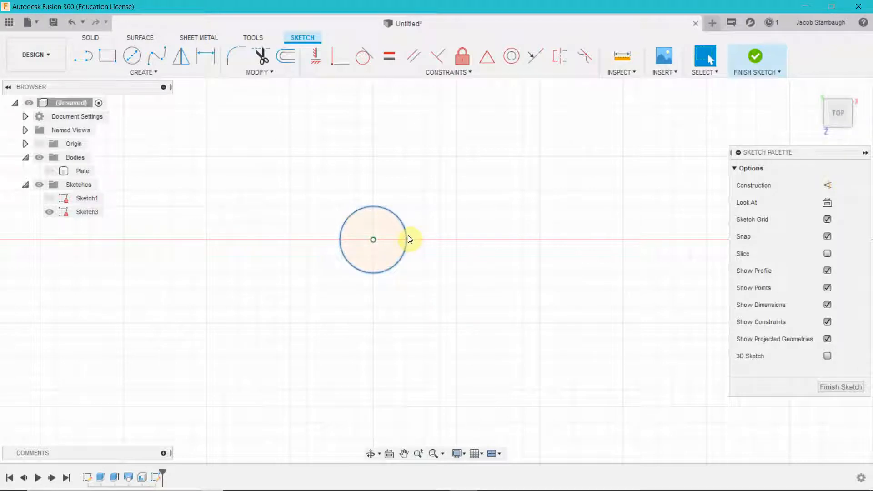
{"action": "left_click_drag", "start_coordinate": [399, 220], "coordinate": [503, 238]}
- Finish the sketch and extrude the circle 7 mm upward as a new body
{"action": "left_click", "coordinate": [836, 387]}
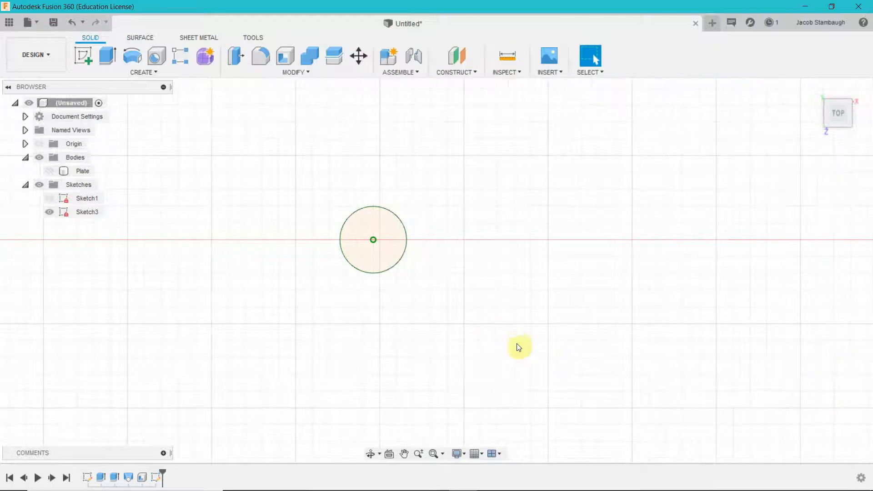
{"action": "mouse_move", "coordinate": [491, 318]}
{"action": "middle_mouse_down", "text": "shift"}
{"action": "mouse_move", "coordinate": [497, 252]}
{"action": "mouse_move", "coordinate": [454, 236]}
{"action": "mouse_move", "coordinate": [462, 273]}
{"action": "mouse_move", "coordinate": [493, 280]}
{"action": "middle_mouse_up", "text": "shift"}
{"action": "left_click", "coordinate": [109, 57]}
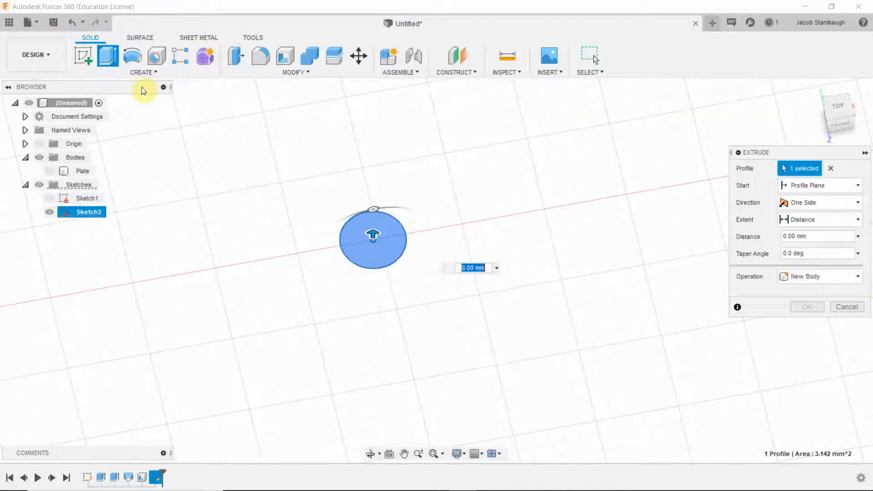
{"action": "middle_click_drag", "start_coordinate": [566, 290], "coordinate": [427, 224], "text": "shift"}
{"action": "left_click_drag", "start_coordinate": [382, 221], "coordinate": [387, 125]}
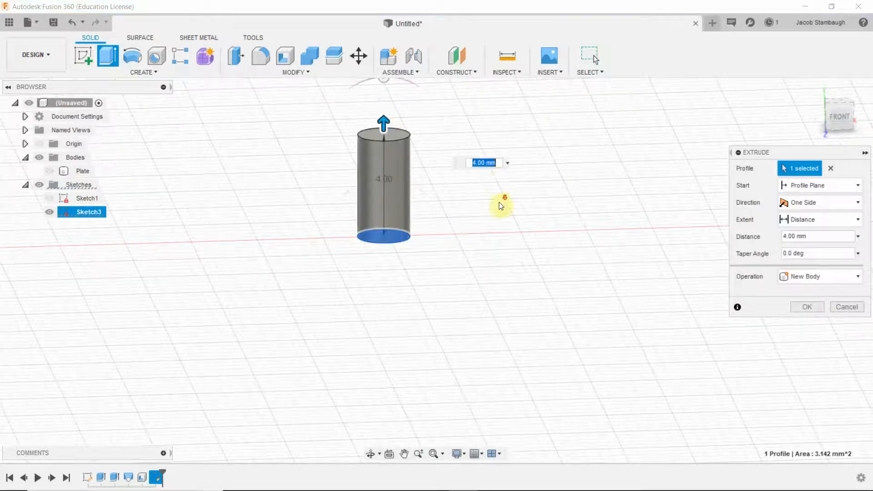
{"action": "scroll", "coordinate": [495, 195], "scroll_direction": "down", "scroll_amount": 3}
{"action": "middle_click_drag", "start_coordinate": [542, 199], "coordinate": [480, 291]}
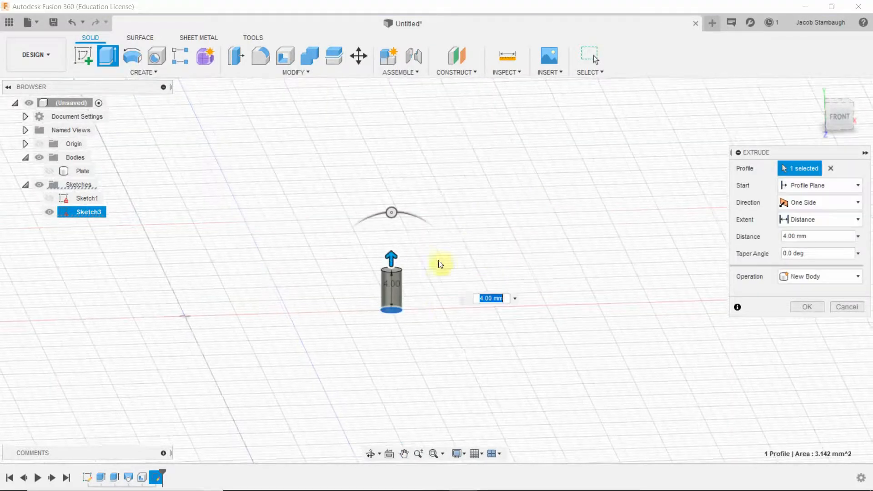
{"action": "left_click_drag", "start_coordinate": [391, 256], "coordinate": [392, 226]}
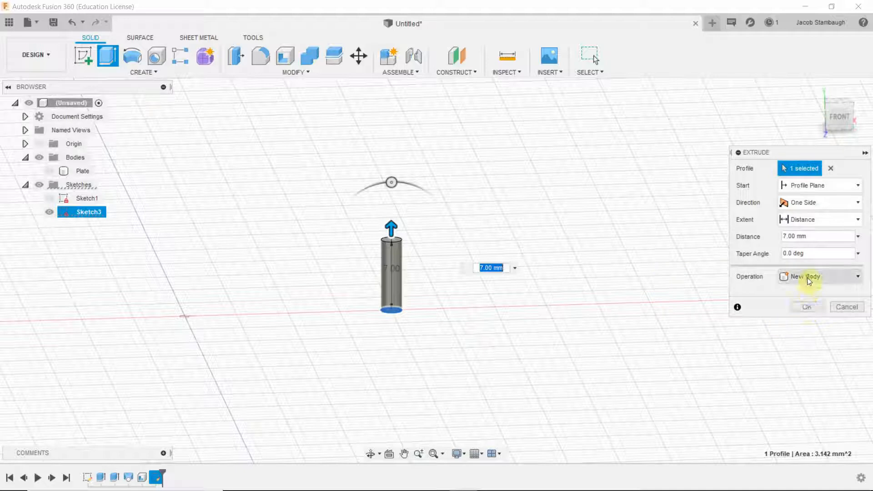
{"action": "left_click", "coordinate": [812, 307]}
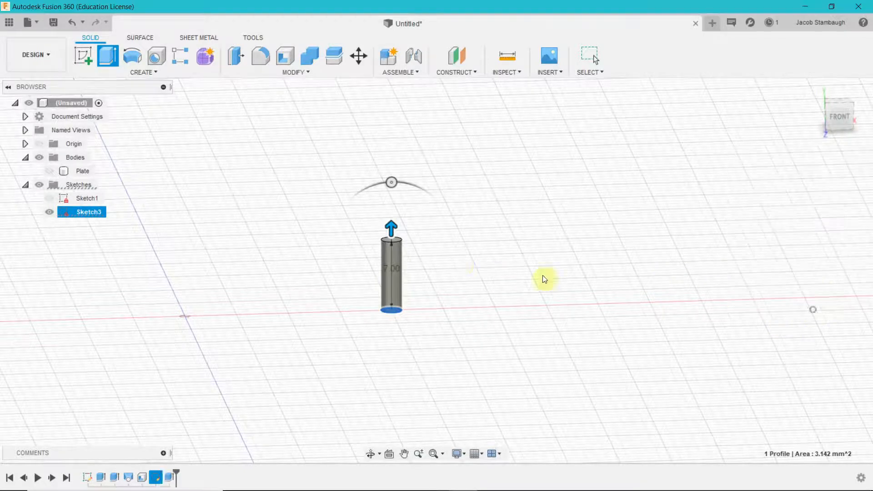
{"action": "scroll", "coordinate": [448, 265], "scroll_direction": "up", "scroll_amount": 2}
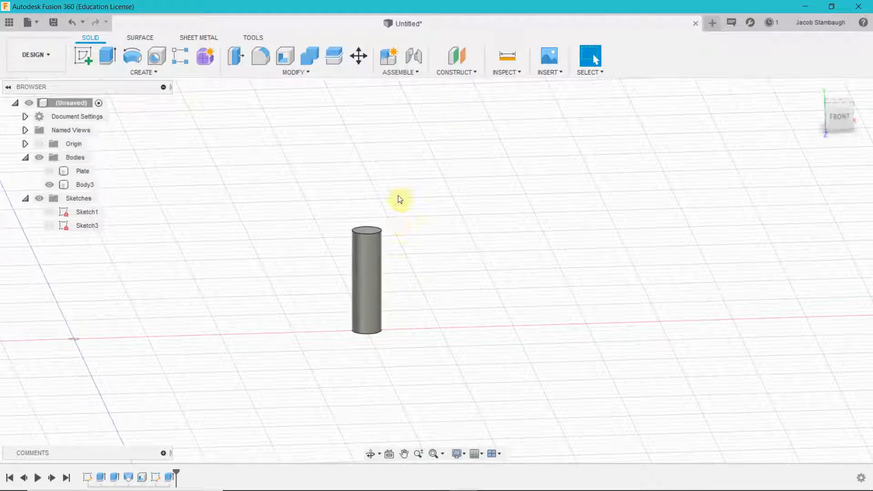
{"action": "left_click", "coordinate": [463, 72]}
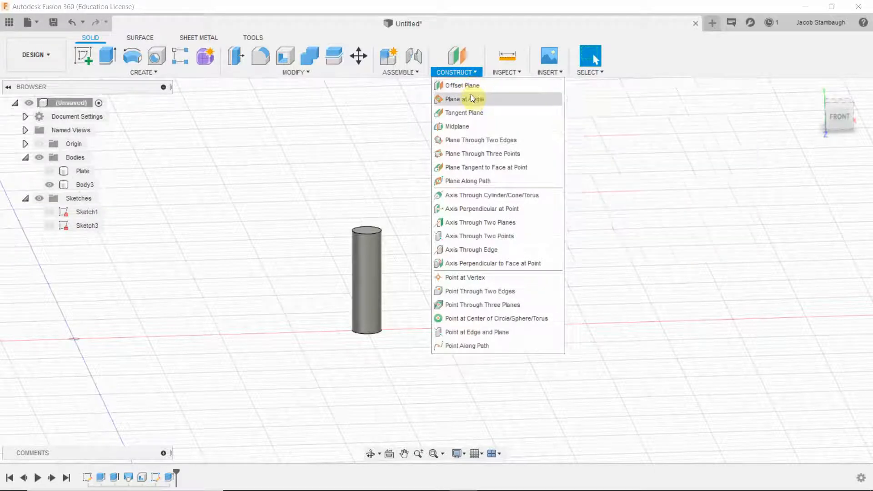
{"action": "left_click", "coordinate": [471, 97]}
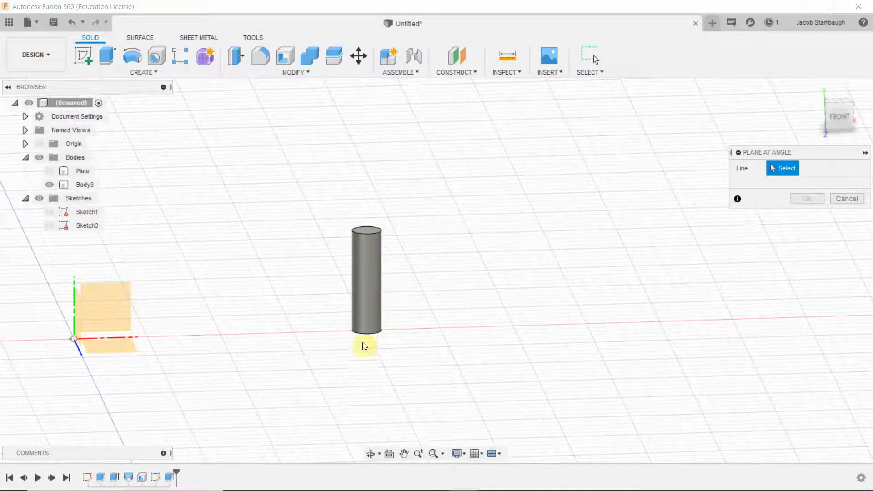
{"action": "scroll", "coordinate": [377, 302], "scroll_direction": "up", "scroll_amount": 3}
{"action": "left_click", "coordinate": [844, 199]}
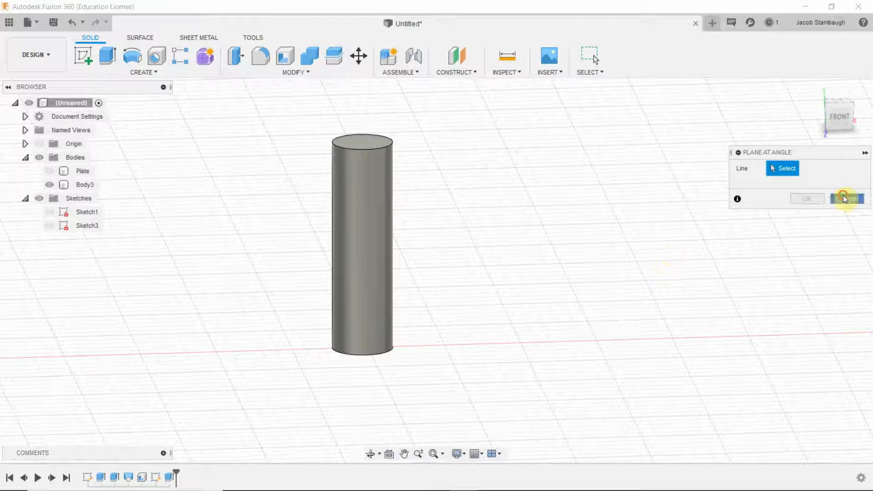
- Create an offset plane at -10 mm from the cylinder's bottom face, so it lies above the top of the cylinder
{"action": "left_click", "coordinate": [441, 72]}
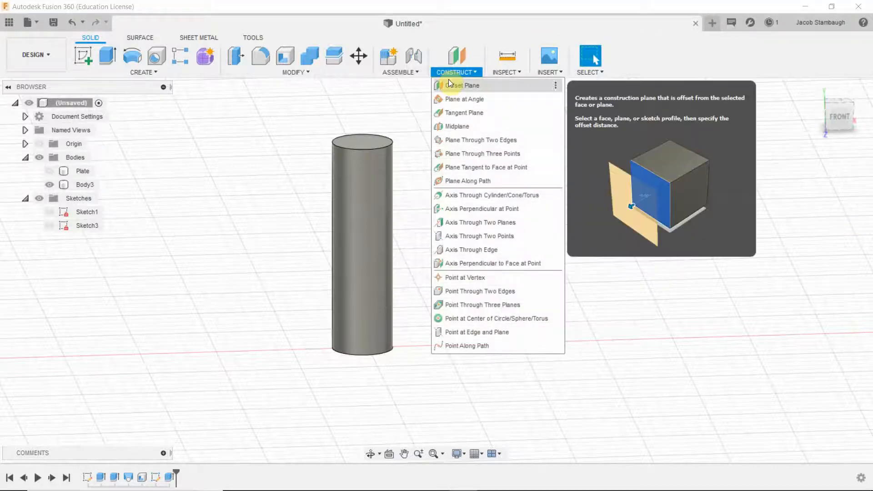
{"action": "left_click", "coordinate": [449, 83]}
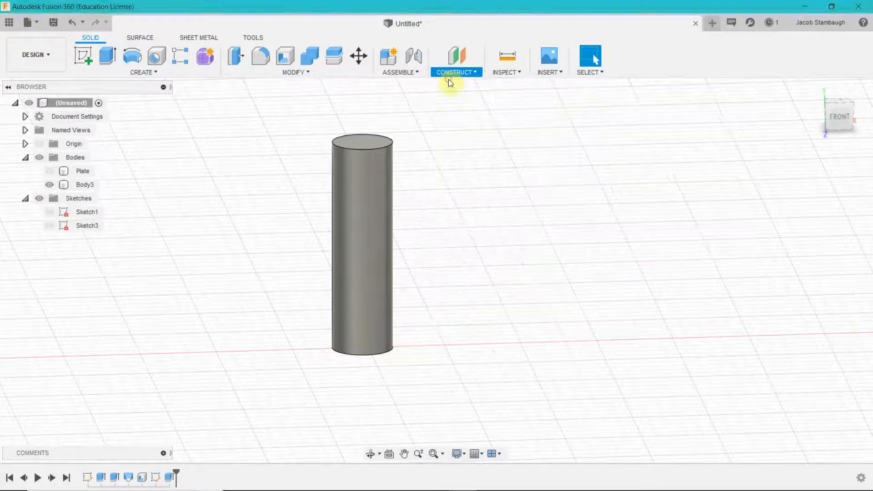
{"action": "left_click", "coordinate": [369, 350]}
{"action": "left_click_drag", "start_coordinate": [373, 304], "coordinate": [386, 123]}
{"action": "scroll", "coordinate": [430, 163], "scroll_direction": "down", "scroll_amount": 2}
{"action": "scroll", "coordinate": [433, 164], "scroll_direction": "down", "scroll_amount": 2}
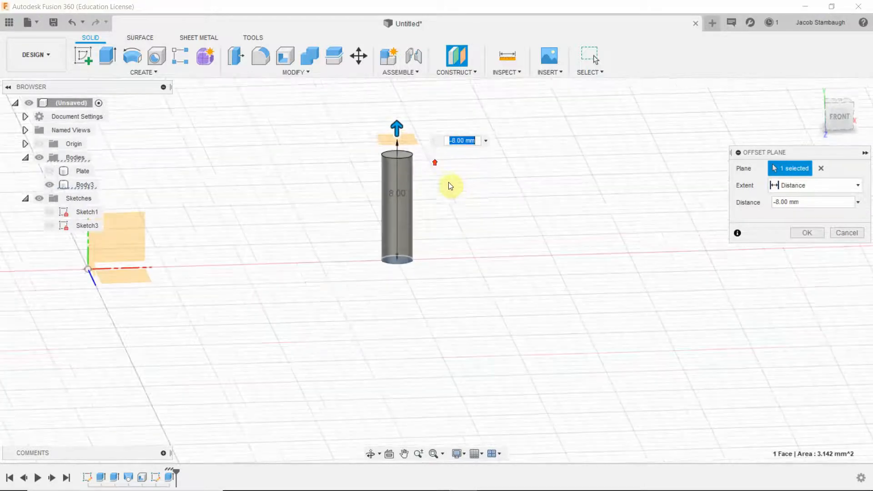
{"action": "middle_click_drag", "start_coordinate": [450, 204], "coordinate": [437, 286]}
{"action": "left_click_drag", "start_coordinate": [381, 205], "coordinate": [416, 177]}
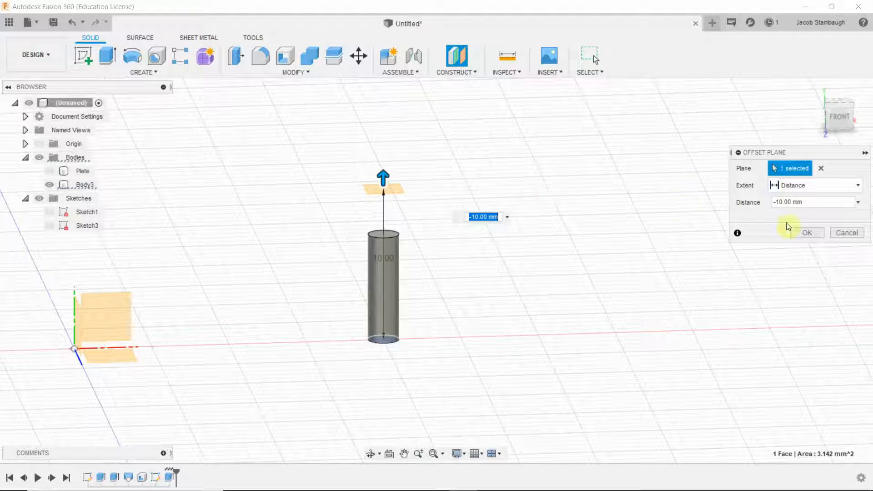
{"action": "mouse_move", "coordinate": [384, 177]}
{"action": "left_mouse_down"}
{"action": "mouse_move", "coordinate": [386, 185]}
{"action": "mouse_move", "coordinate": [384, 176]}
{"action": "left_mouse_up"}
{"action": "left_click", "coordinate": [801, 232]}
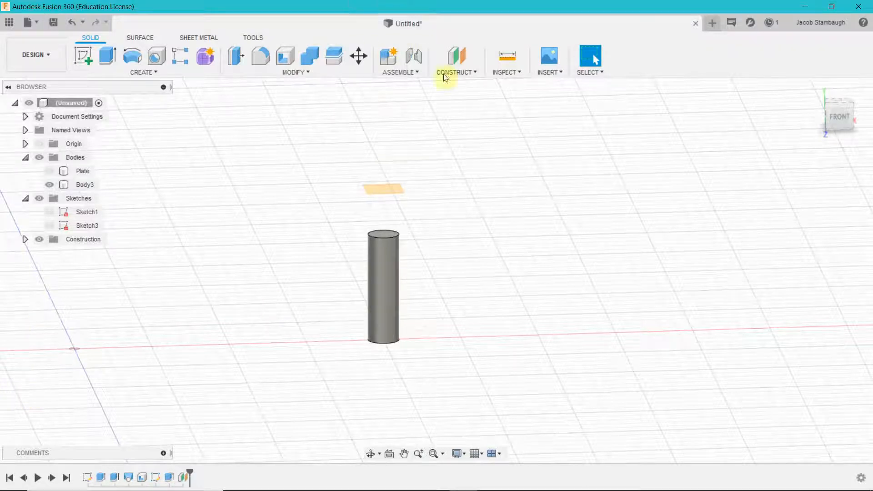
{"action": "left_click", "coordinate": [467, 72]}
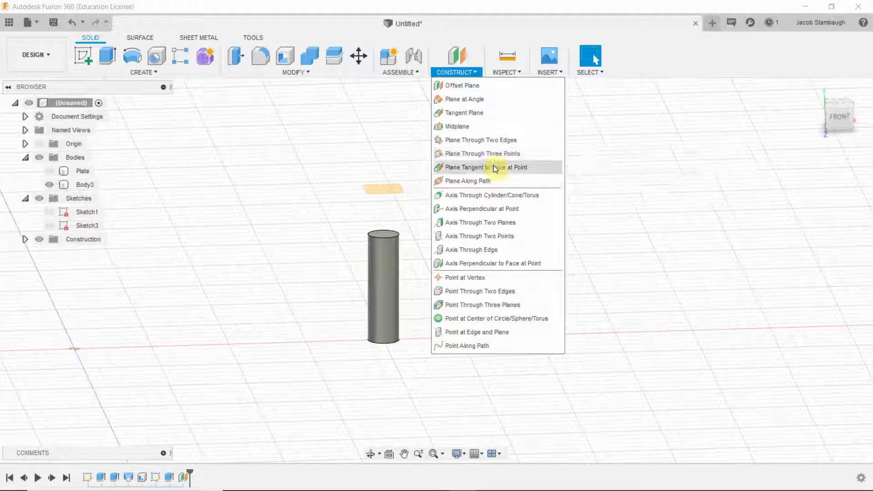
{"action": "left_click", "coordinate": [493, 141]}
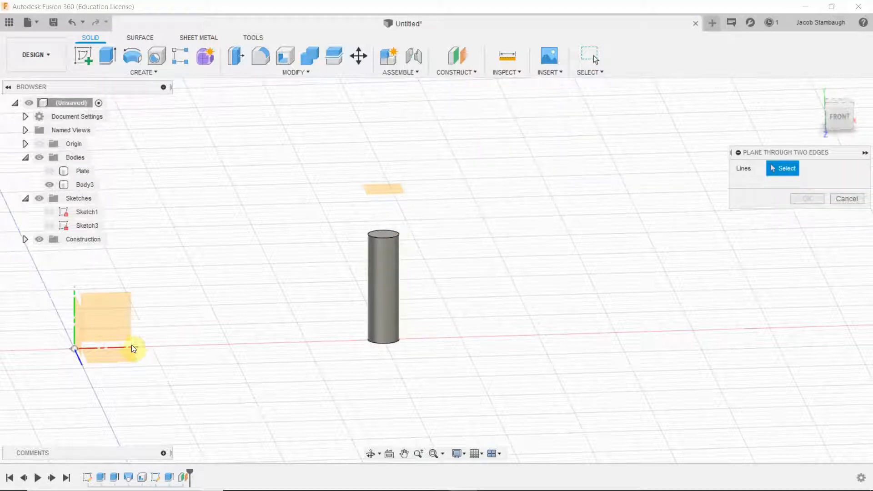
{"action": "left_click", "coordinate": [830, 202]}
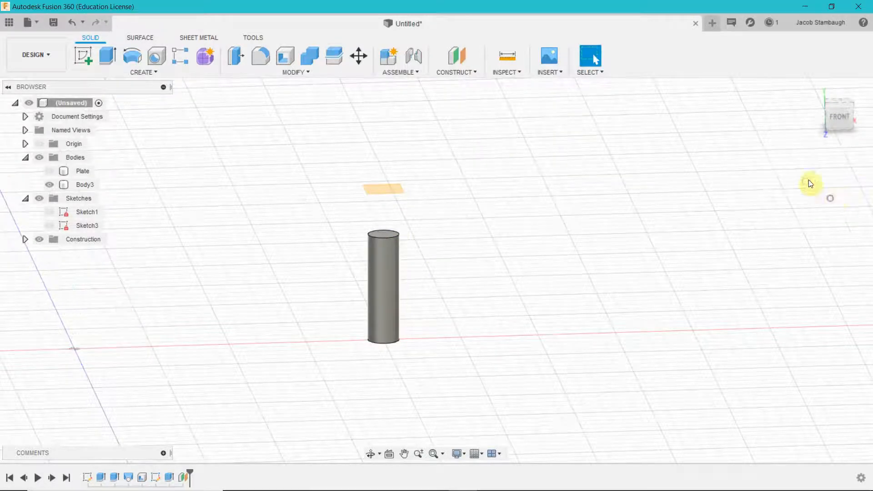
{"action": "left_click", "coordinate": [470, 71]}
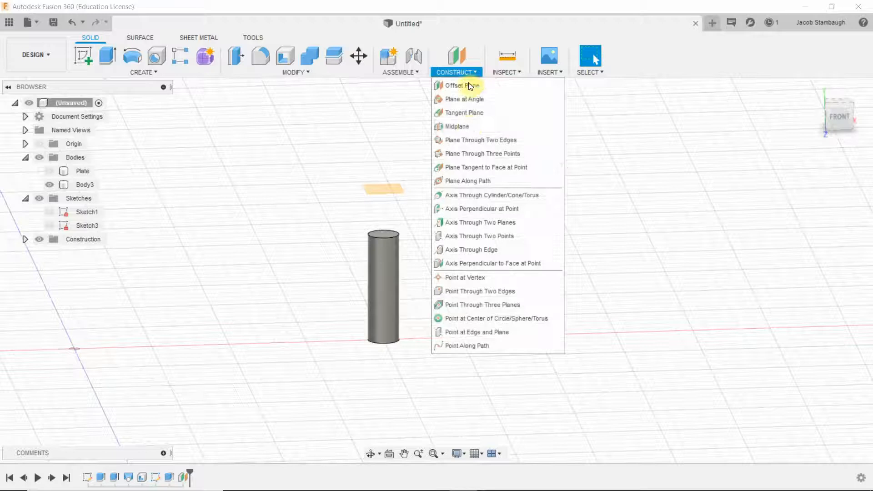
{"action": "left_click", "coordinate": [468, 140]}
{"action": "left_click", "coordinate": [832, 204]}
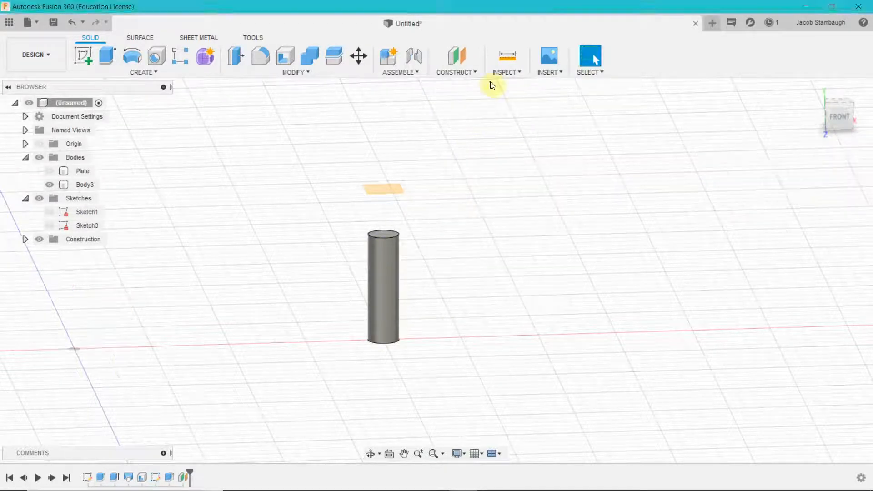
- Create a construction axis through the centre of the cylinder, using its curved face
{"action": "left_click", "coordinate": [470, 72]}
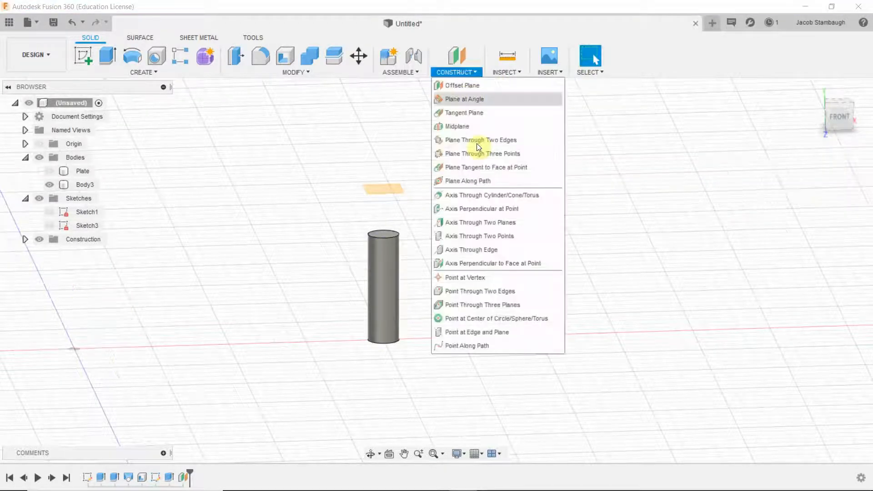
{"action": "left_click", "coordinate": [487, 195]}
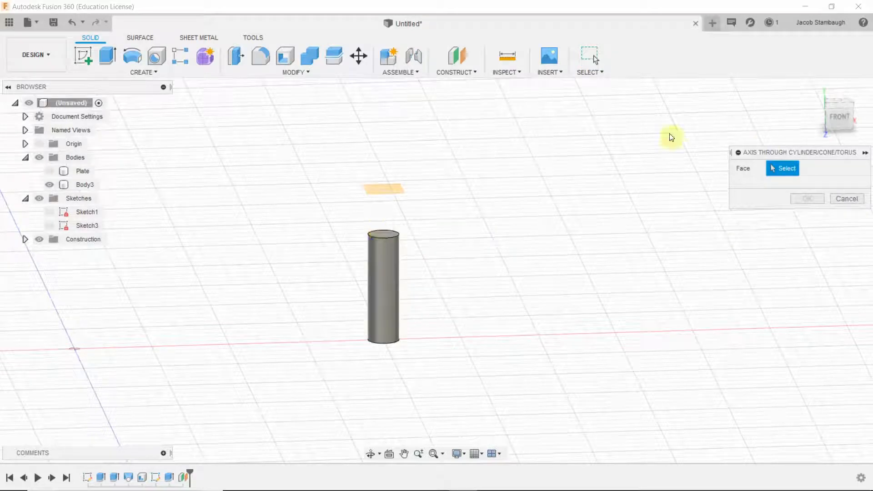
{"action": "left_click", "coordinate": [386, 235]}
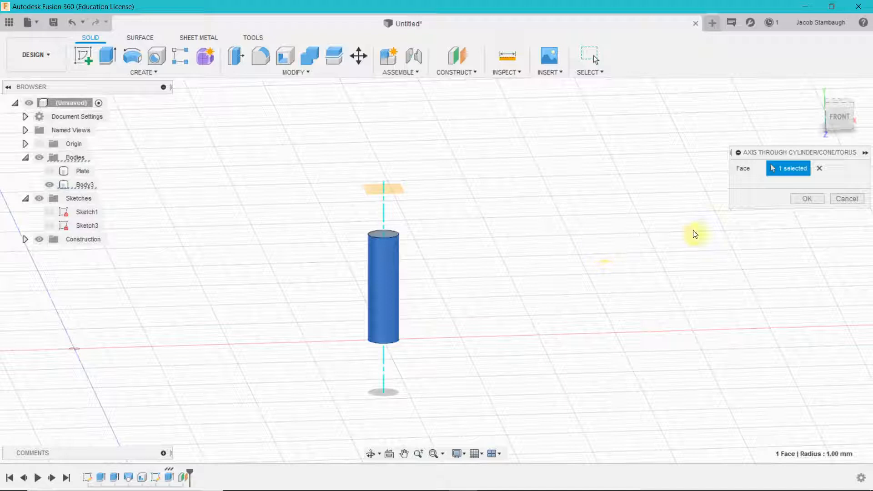
{"action": "left_click", "coordinate": [810, 200]}
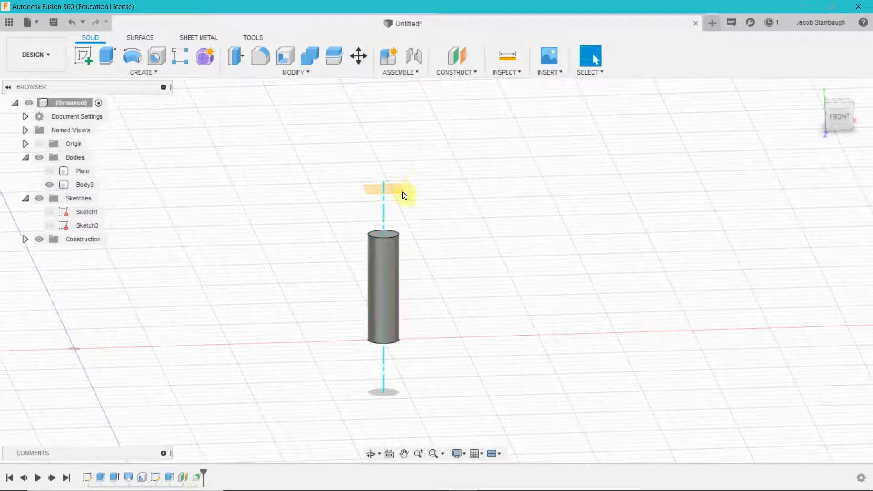
- Try a Plane at Angle through the cylinder's construction axis, rotated to 90 degrees
{"action": "left_click", "coordinate": [468, 75]}
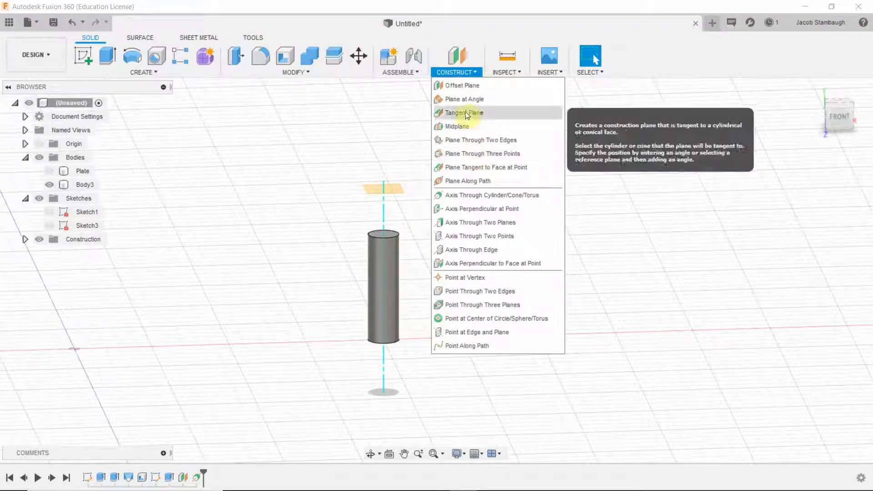
{"action": "left_click", "coordinate": [476, 102]}
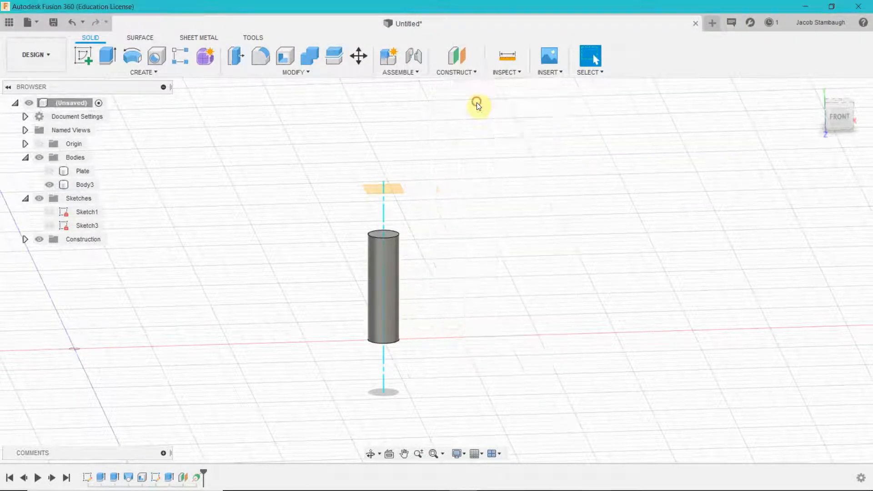
{"action": "left_click", "coordinate": [383, 208]}
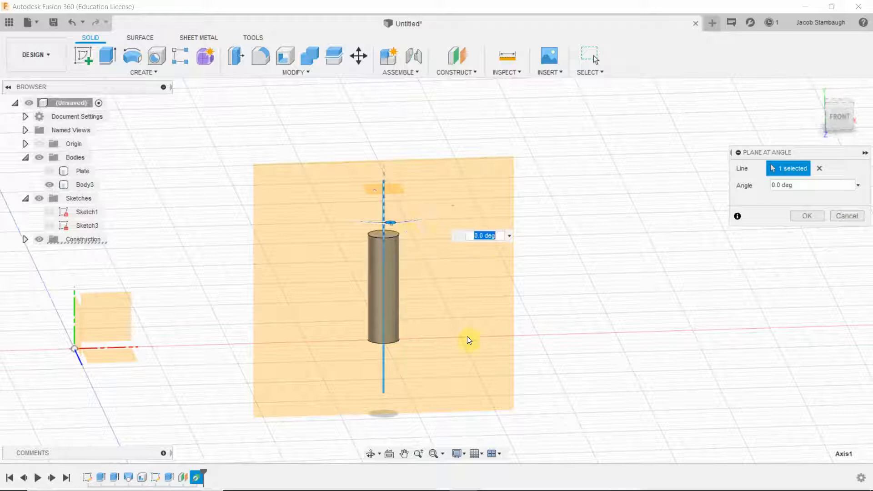
{"action": "middle_click_drag", "start_coordinate": [467, 340], "coordinate": [526, 386], "text": "shift"}
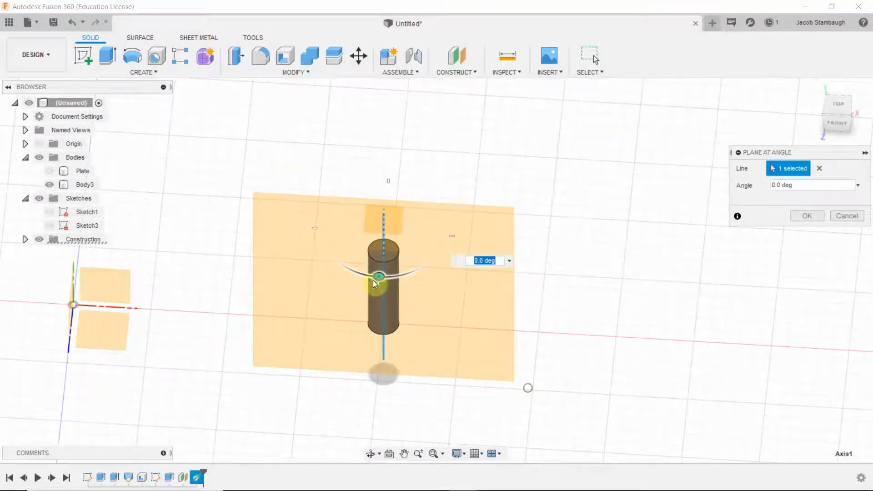
{"action": "left_click_drag", "start_coordinate": [374, 283], "coordinate": [443, 237]}
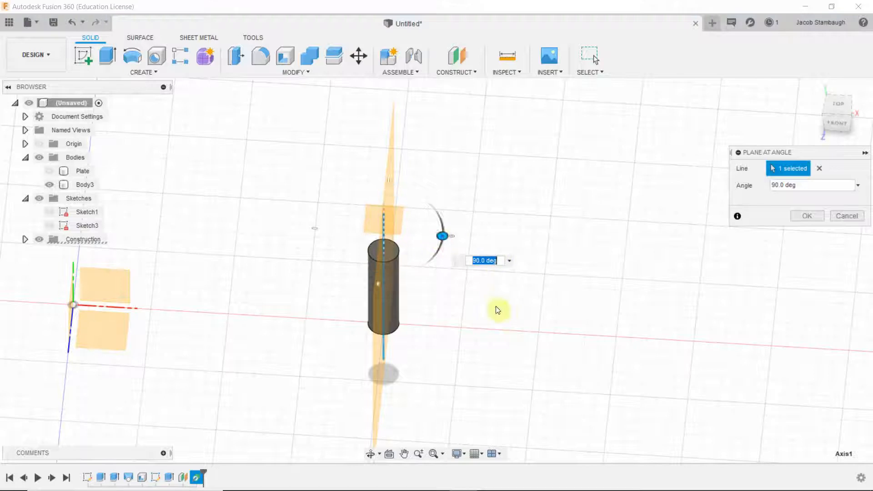
{"action": "middle_click_drag", "start_coordinate": [496, 309], "coordinate": [477, 291], "text": "shift"}
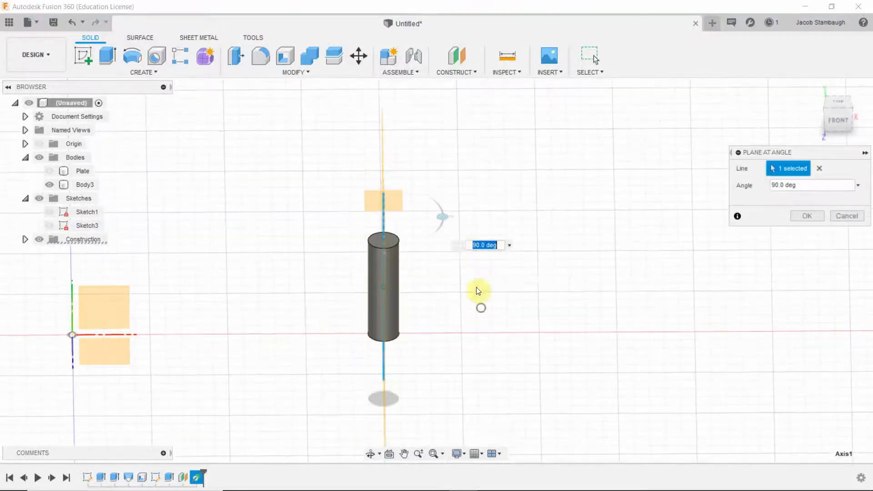
{"action": "left_click_drag", "start_coordinate": [440, 215], "coordinate": [463, 219]}
{"action": "mouse_move", "coordinate": [411, 490]}
{"action": "left_click", "coordinate": [491, 480]}
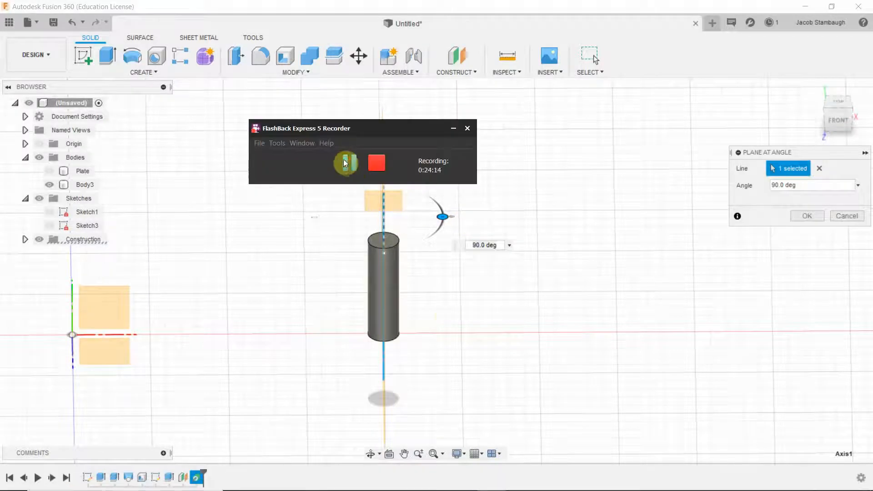
{"action": "left_click", "coordinate": [347, 163]}
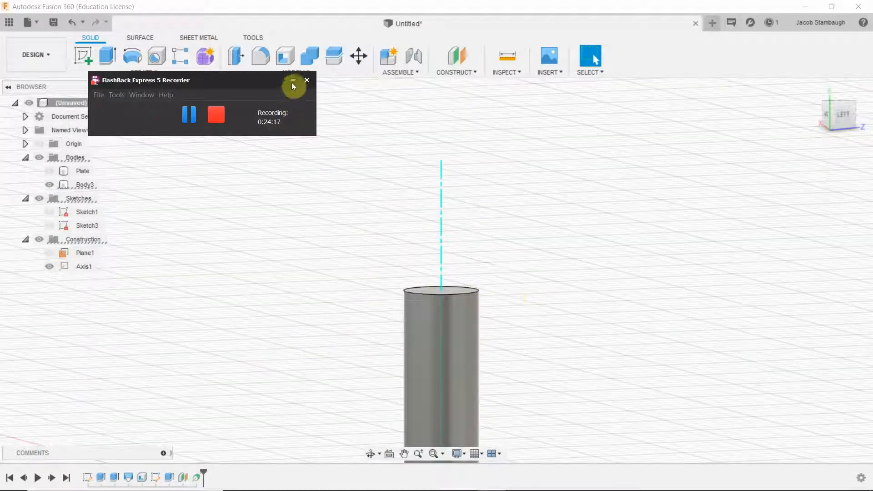
{"action": "left_click", "coordinate": [293, 80]}
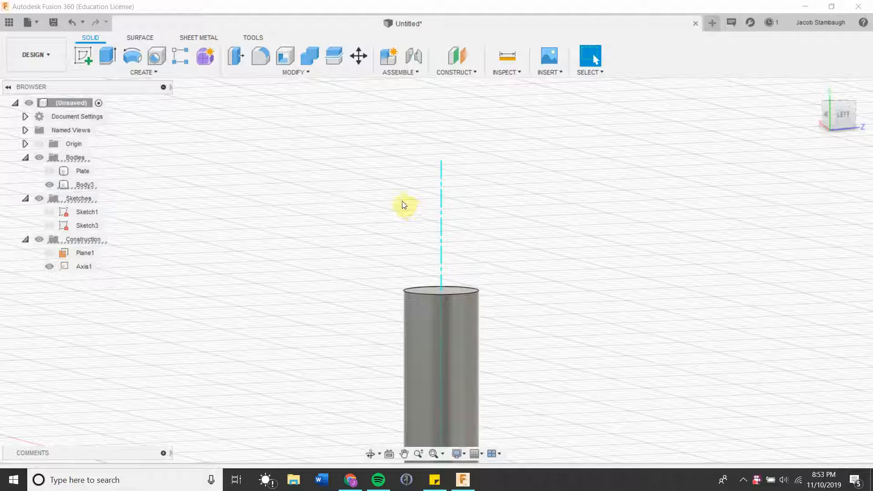
{"action": "left_click", "coordinate": [560, 372]}
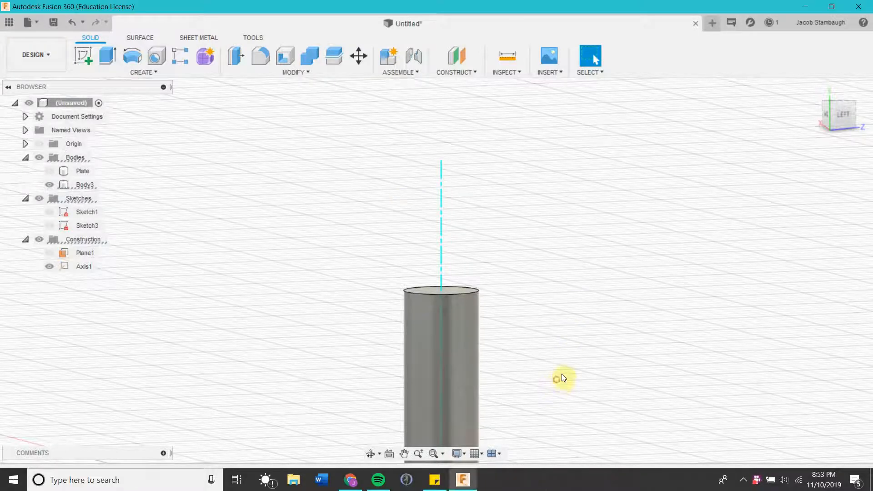
- Toggle the visibility of the offset plane above the cylinder and delete that plane
{"action": "scroll", "coordinate": [522, 308], "scroll_direction": "up", "scroll_amount": 3}
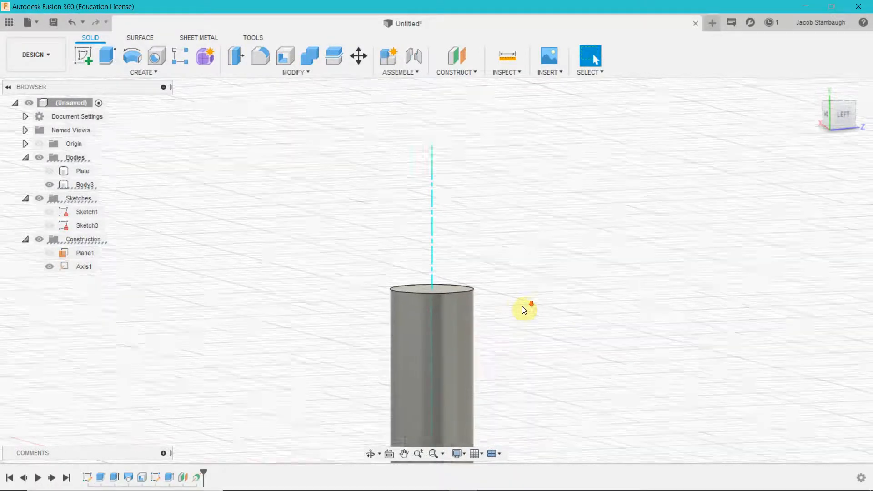
{"action": "scroll", "coordinate": [521, 306], "scroll_direction": "down", "scroll_amount": 6}
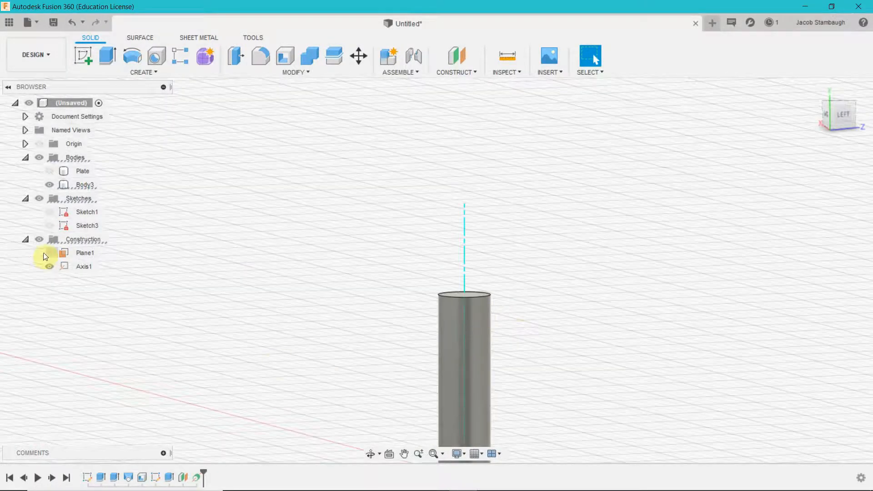
{"action": "left_click", "coordinate": [48, 254]}
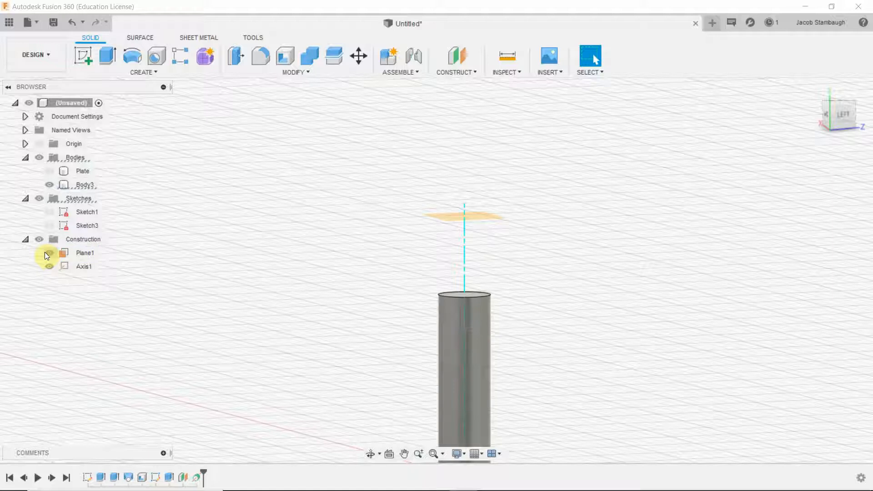
{"action": "left_click", "coordinate": [48, 254]}
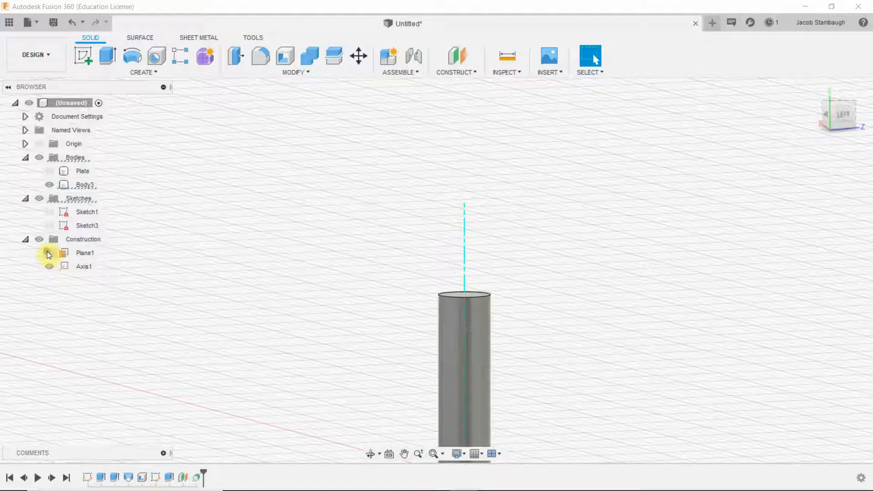
{"action": "left_click", "coordinate": [49, 253]}
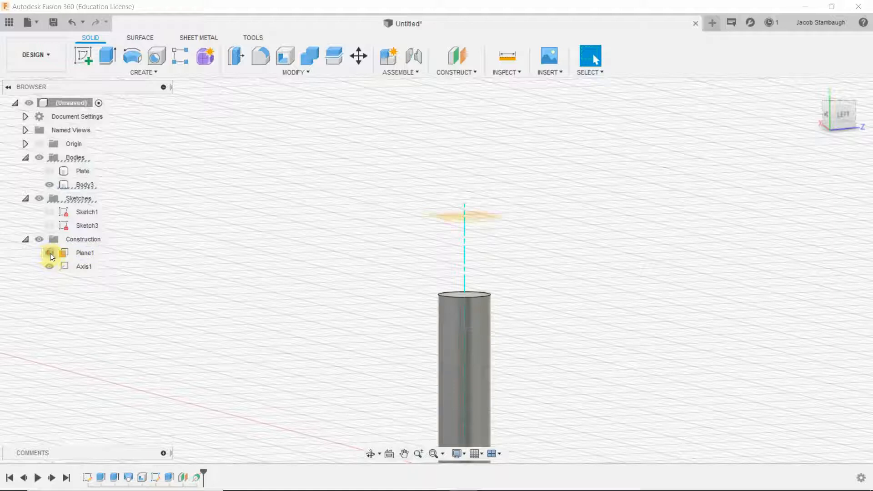
{"action": "left_click", "coordinate": [184, 475]}
{"action": "right_click", "coordinate": [184, 475]}
{"action": "left_click", "coordinate": [212, 394]}
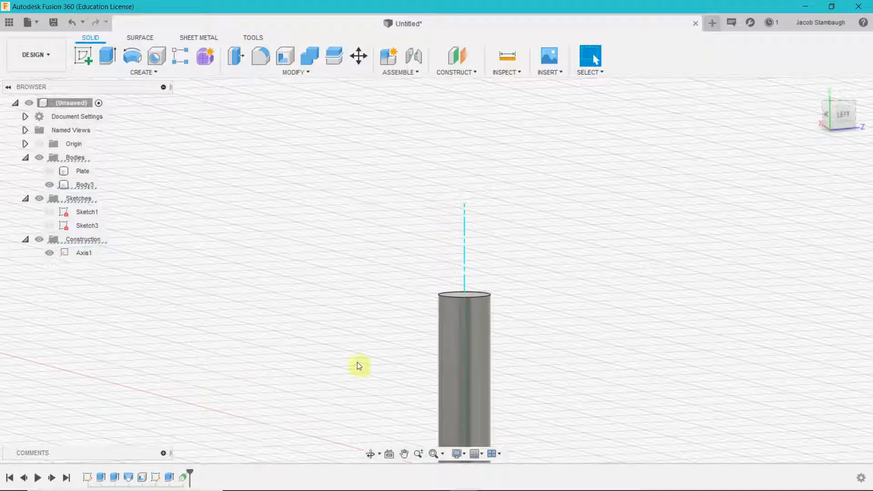
{"action": "scroll", "coordinate": [511, 342], "scroll_direction": "up", "scroll_amount": 2}
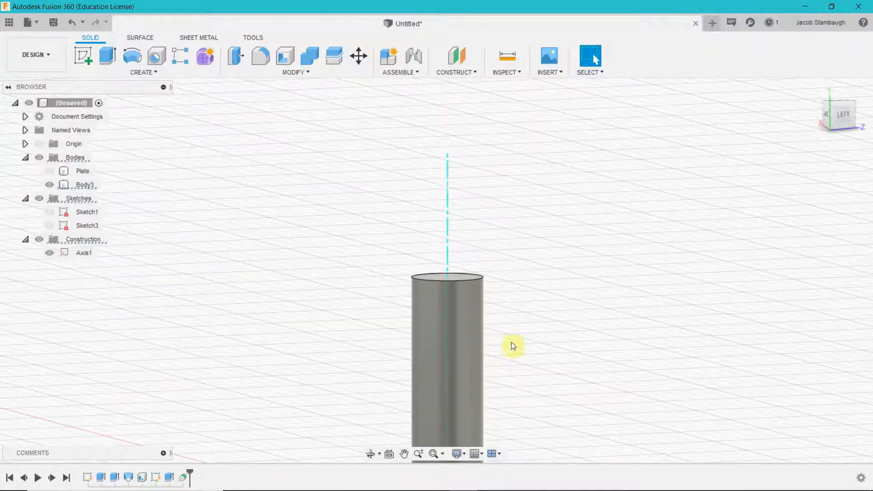
{"action": "left_click", "coordinate": [448, 177]}
{"action": "left_click", "coordinate": [465, 73]}
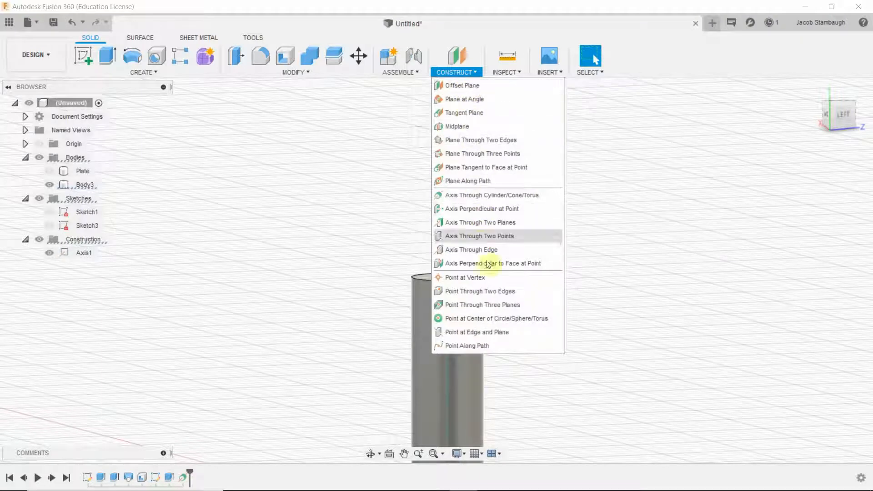
{"action": "left_click", "coordinate": [626, 216]}
{"action": "scroll", "coordinate": [598, 314], "scroll_direction": "up", "scroll_amount": 3}
{"action": "scroll", "coordinate": [571, 308], "scroll_direction": "down", "scroll_amount": 5}
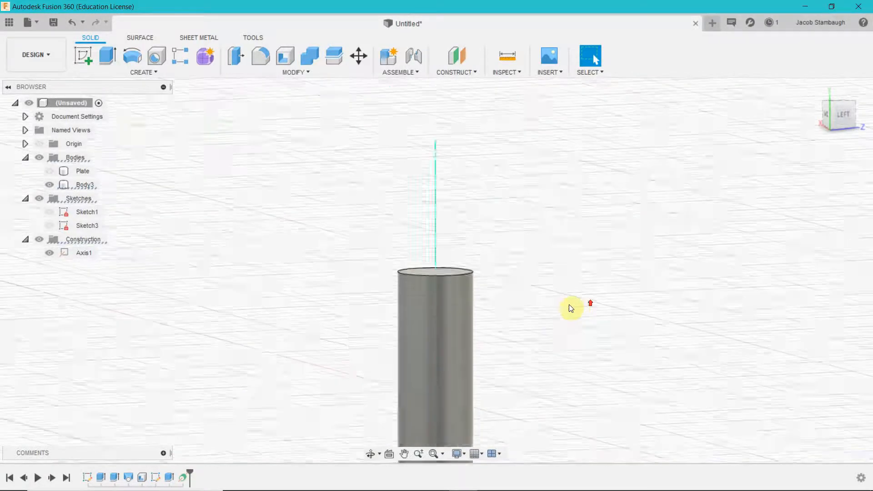
{"action": "middle_click_drag", "start_coordinate": [566, 353], "coordinate": [588, 177]}
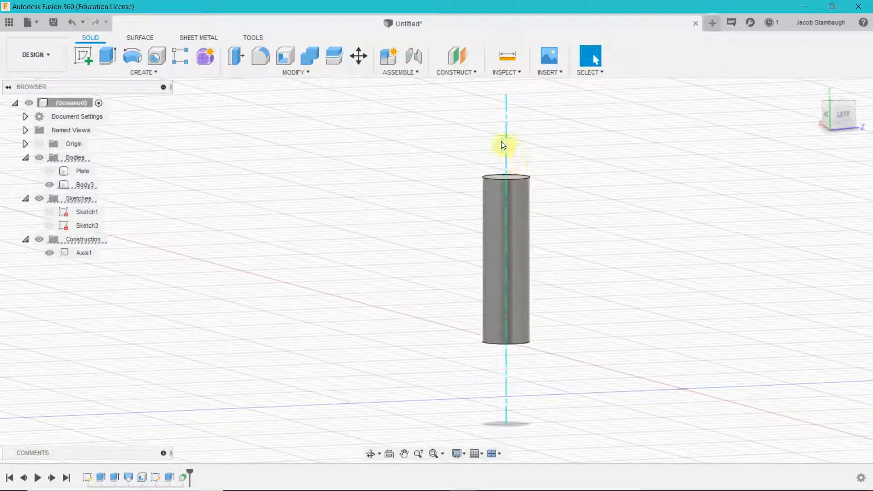
{"action": "middle_click_drag", "start_coordinate": [647, 168], "coordinate": [625, 237]}
{"action": "left_click", "coordinate": [461, 73]}
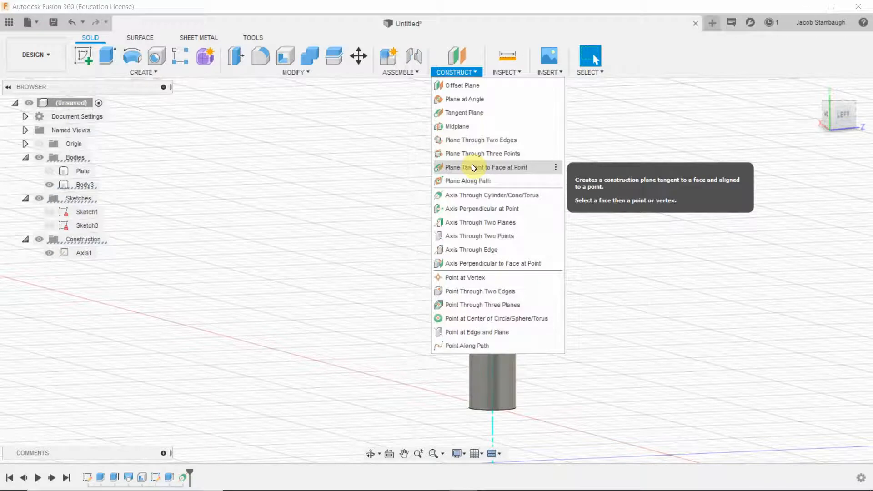
{"action": "left_click", "coordinate": [471, 167]}
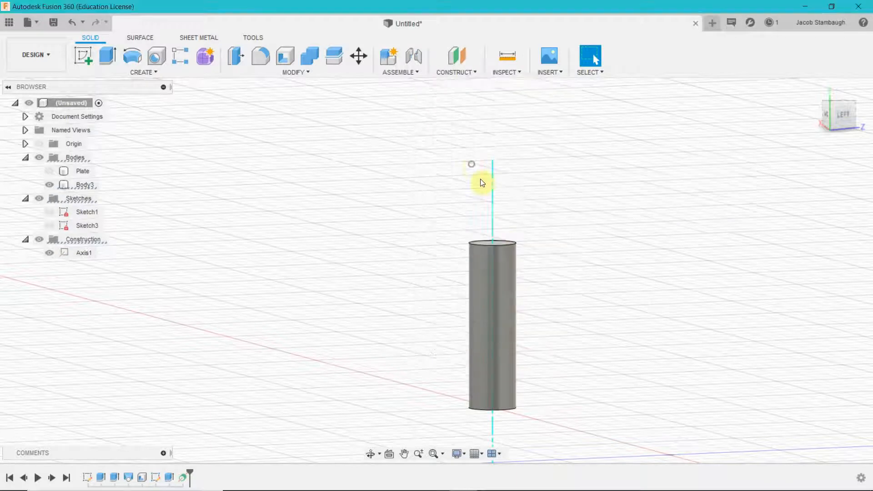
{"action": "left_click", "coordinate": [502, 265]}
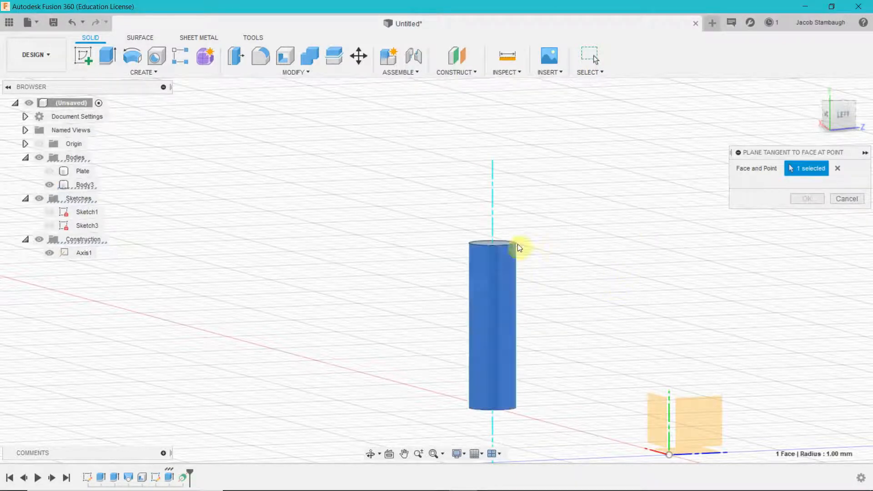
{"action": "left_click", "coordinate": [845, 198]}
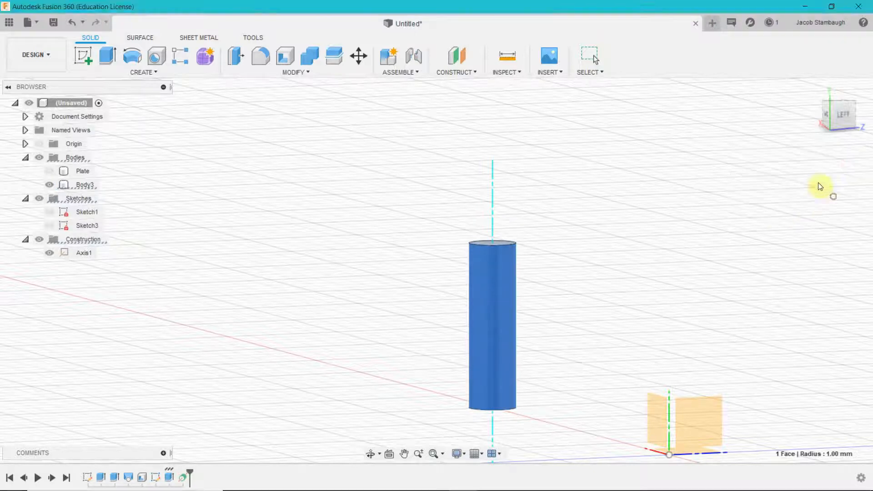
- Create a construction point at the centre of the circular edge on the cylinder's top face
{"action": "left_click", "coordinate": [460, 72]}
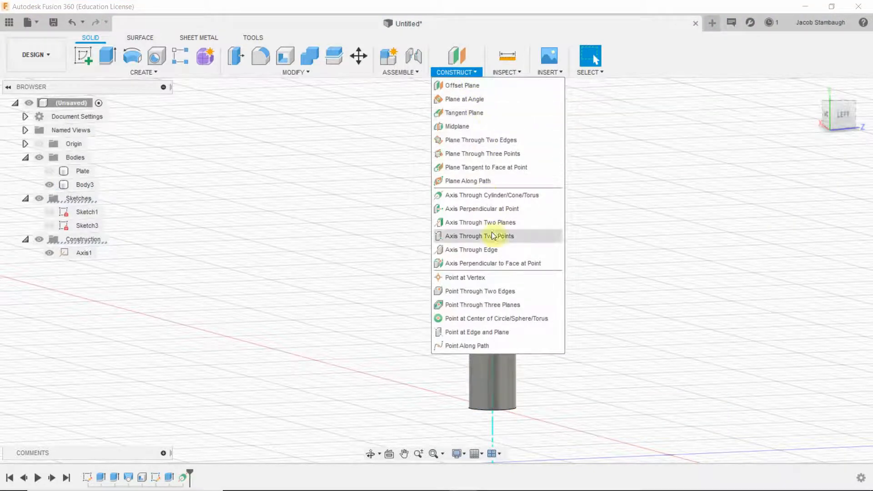
{"action": "left_click", "coordinate": [489, 320]}
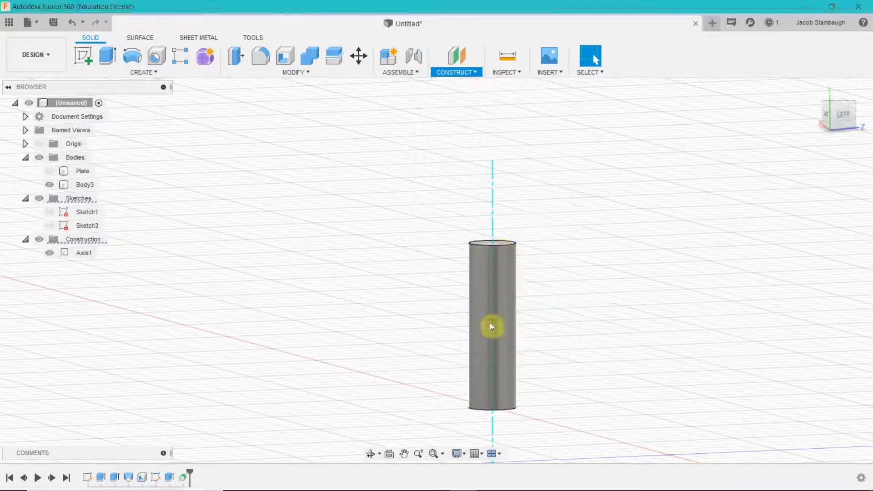
{"action": "left_click", "coordinate": [499, 245]}
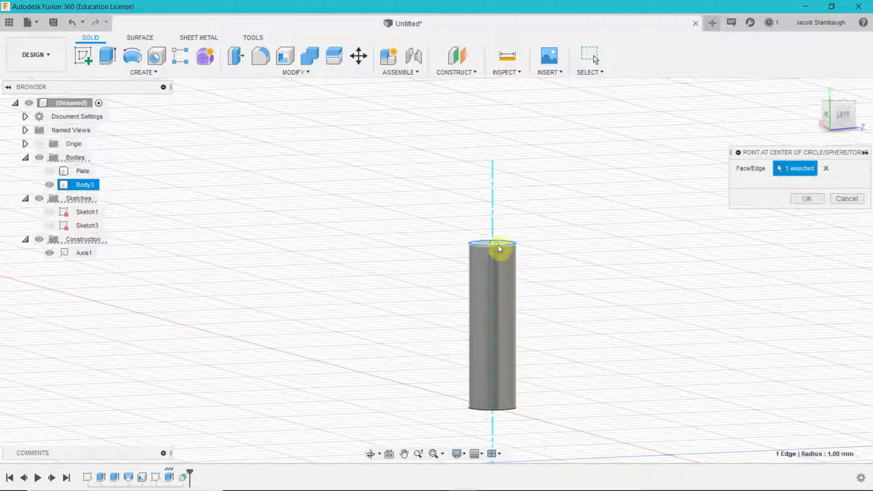
{"action": "middle_click_drag", "start_coordinate": [522, 231], "coordinate": [526, 250], "text": "shift"}
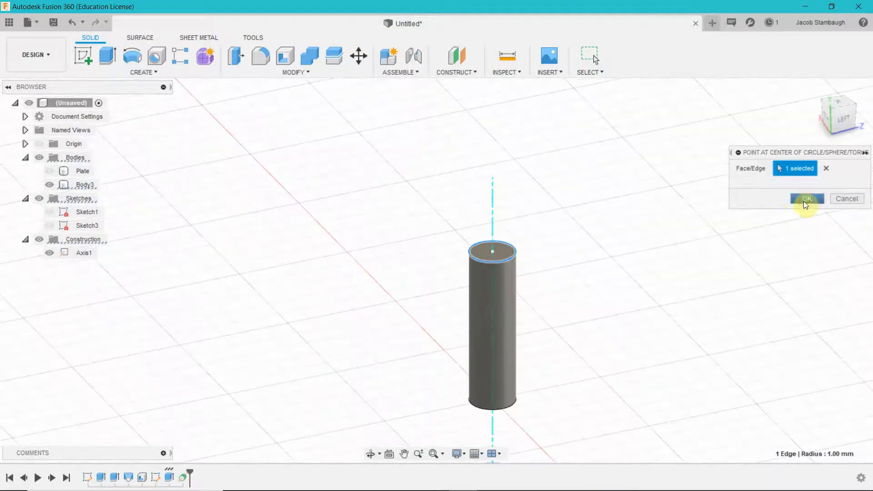
{"action": "left_click", "coordinate": [803, 201]}
- Create a tangent plane on the cylinder's curved side face at an angle of 0 degrees
{"action": "left_click", "coordinate": [459, 71]}
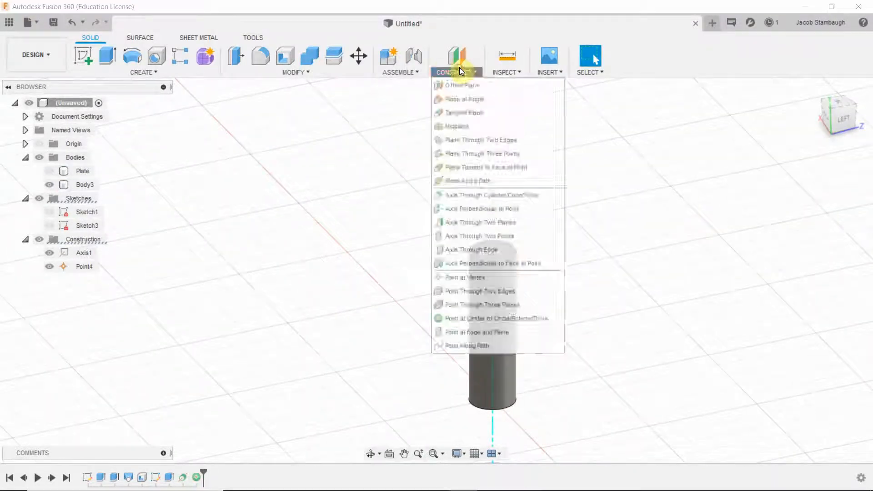
{"action": "left_click", "coordinate": [473, 112]}
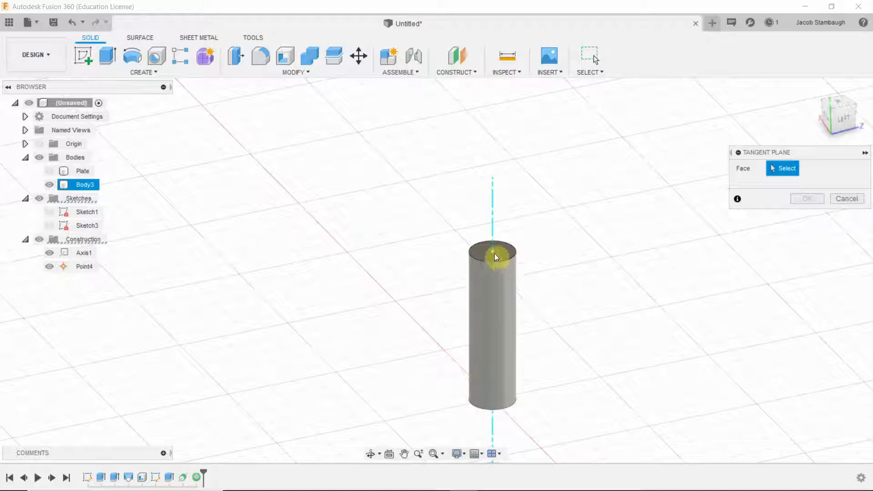
{"action": "left_click", "coordinate": [506, 289]}
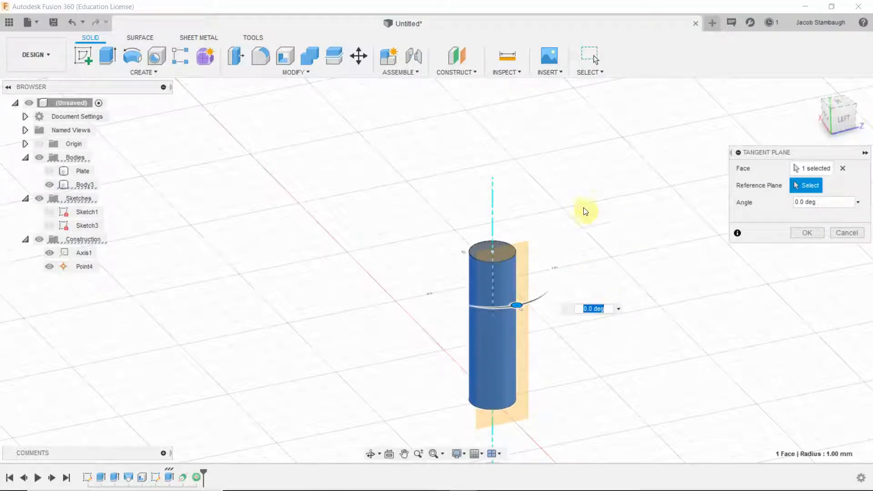
{"action": "middle_click_drag", "start_coordinate": [584, 211], "coordinate": [470, 255], "text": "shift"}
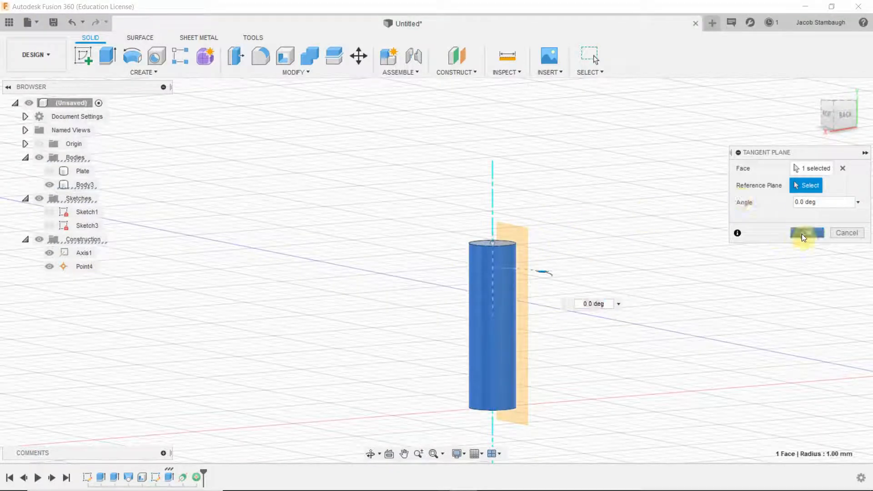
{"action": "left_click", "coordinate": [804, 233]}
{"action": "left_click", "coordinate": [409, 243]}
{"action": "middle_click_drag", "start_coordinate": [409, 243], "coordinate": [547, 264], "text": "shift"}
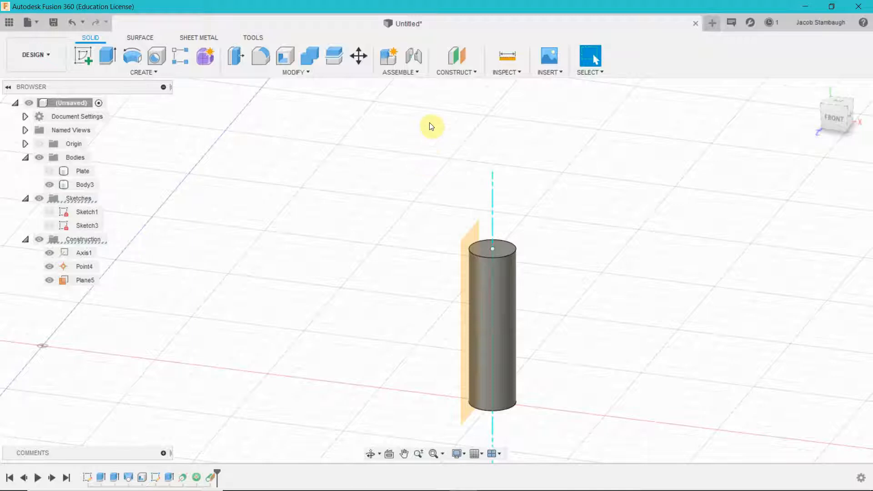
{"action": "left_click", "coordinate": [146, 71]}
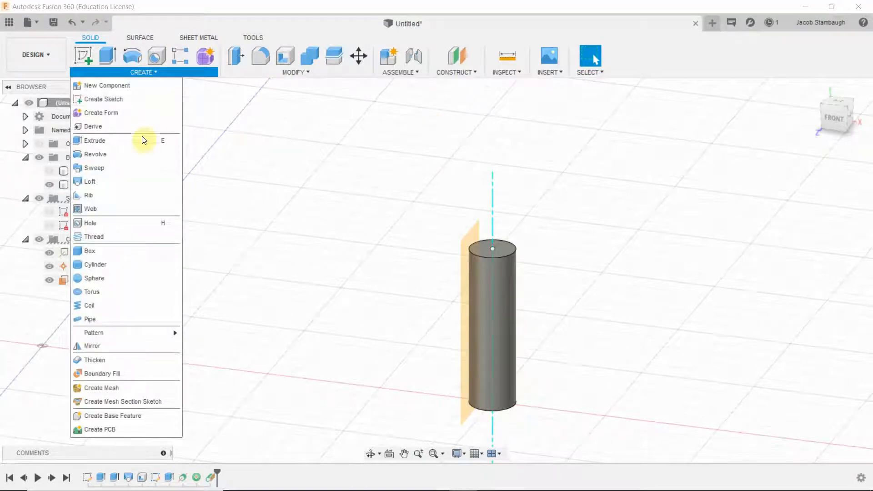
{"action": "left_click", "coordinate": [250, 98]}
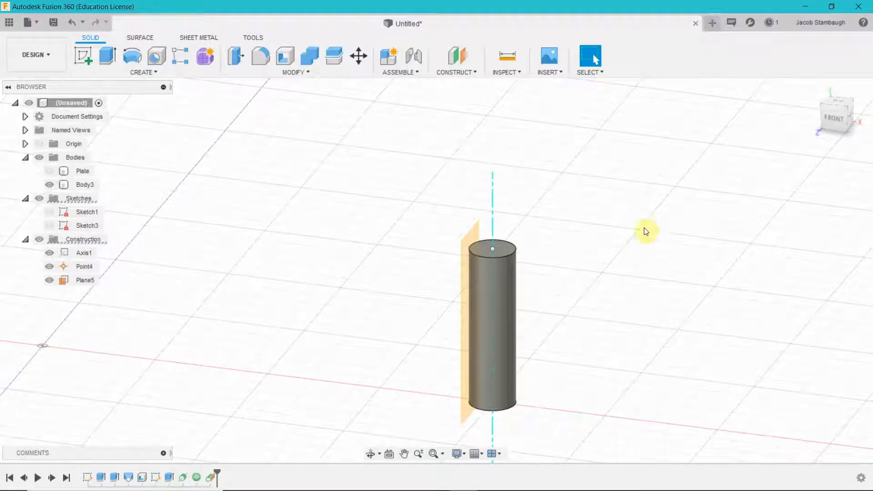
{"action": "middle_click_drag", "start_coordinate": [643, 232], "coordinate": [617, 239], "text": "shift"}
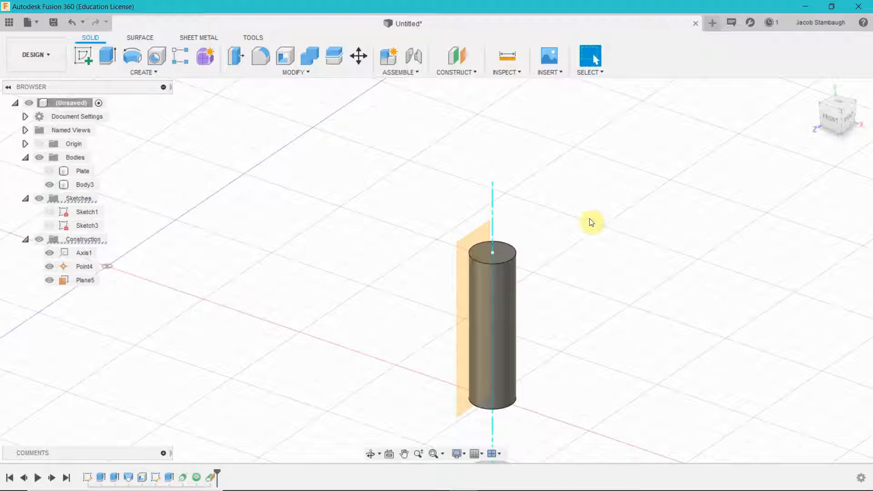
{"action": "middle_click_drag", "start_coordinate": [580, 271], "coordinate": [607, 259], "text": "shift"}
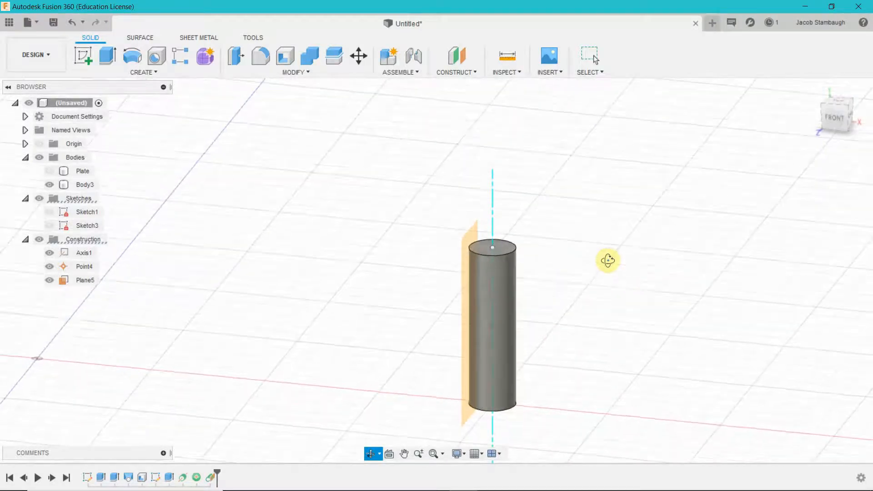
{"action": "left_click", "coordinate": [480, 248]}
{"action": "left_click", "coordinate": [473, 250]}
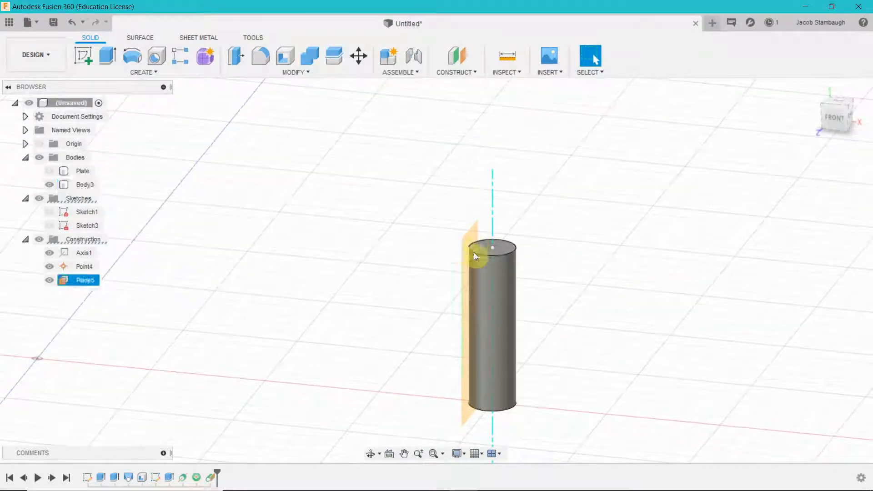
{"action": "left_click", "coordinate": [498, 252]}
{"action": "left_click", "coordinate": [460, 246]}
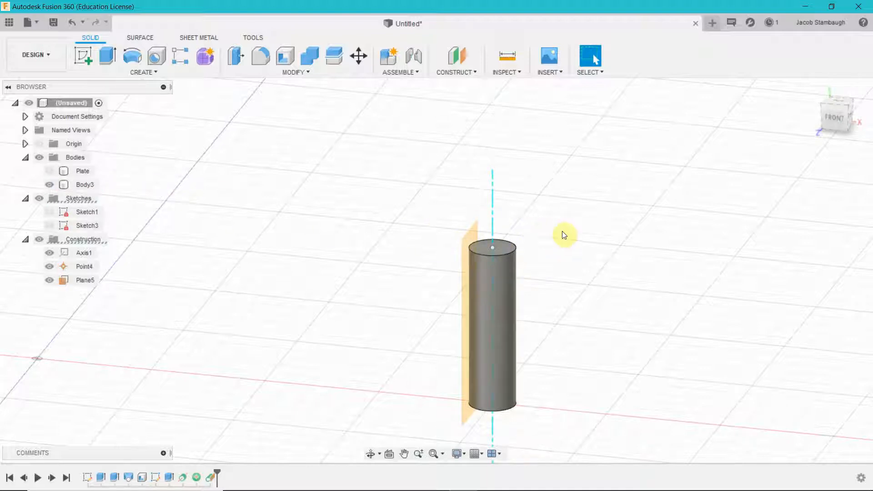
- Start a new sketch on the tangent plane beside the cylinder
{"action": "left_click", "coordinate": [84, 57]}
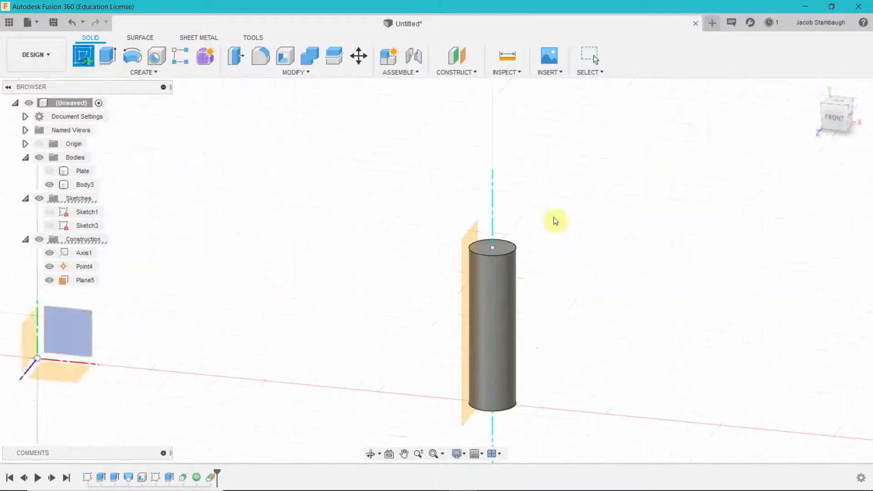
{"action": "mouse_move", "coordinate": [555, 220]}
{"action": "middle_mouse_down", "text": "shift"}
{"action": "mouse_move", "coordinate": [590, 248]}
{"action": "mouse_move", "coordinate": [388, 206]}
{"action": "mouse_move", "coordinate": [290, 168]}
{"action": "middle_mouse_up", "text": "shift"}
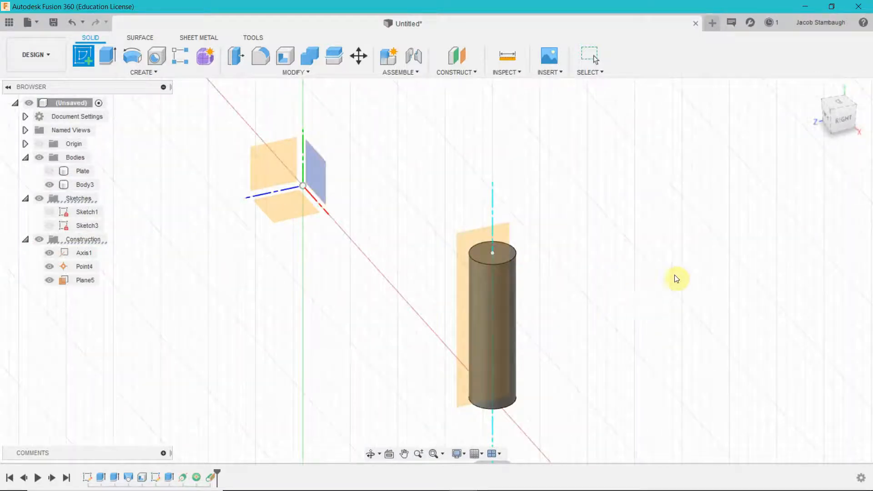
{"action": "left_click", "coordinate": [473, 244]}
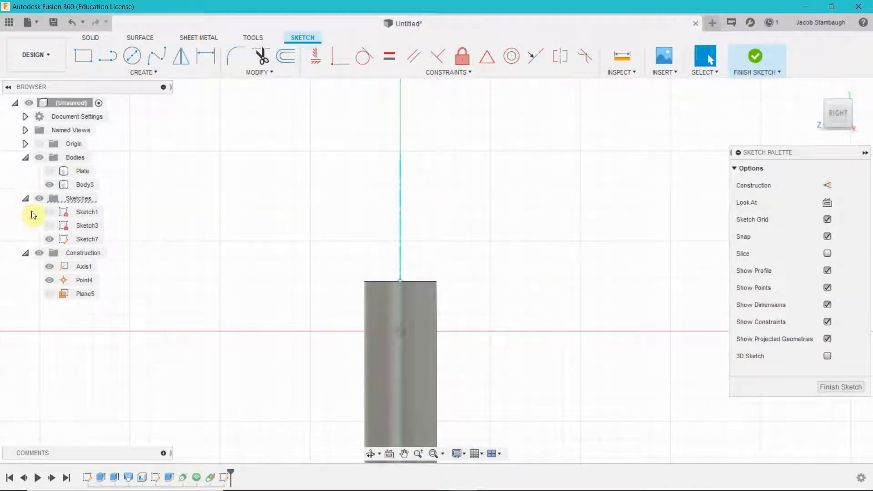
{"action": "left_click", "coordinate": [131, 56]}
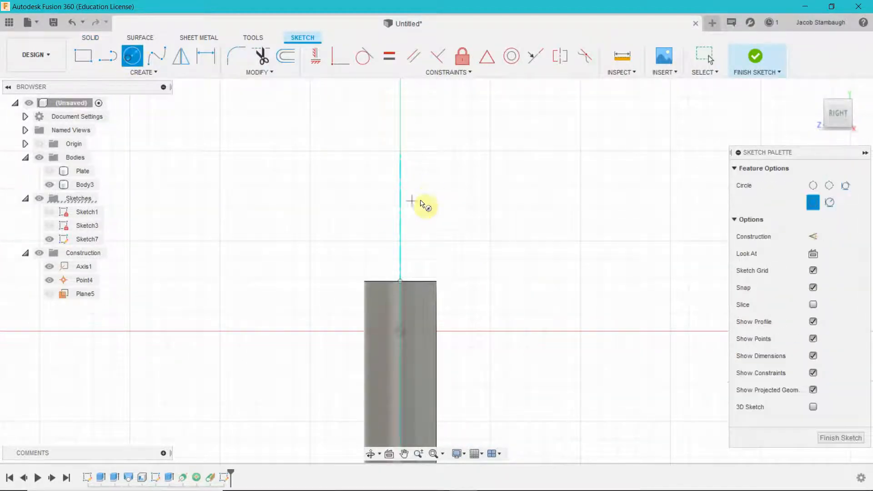
{"action": "left_click", "coordinate": [400, 186]}
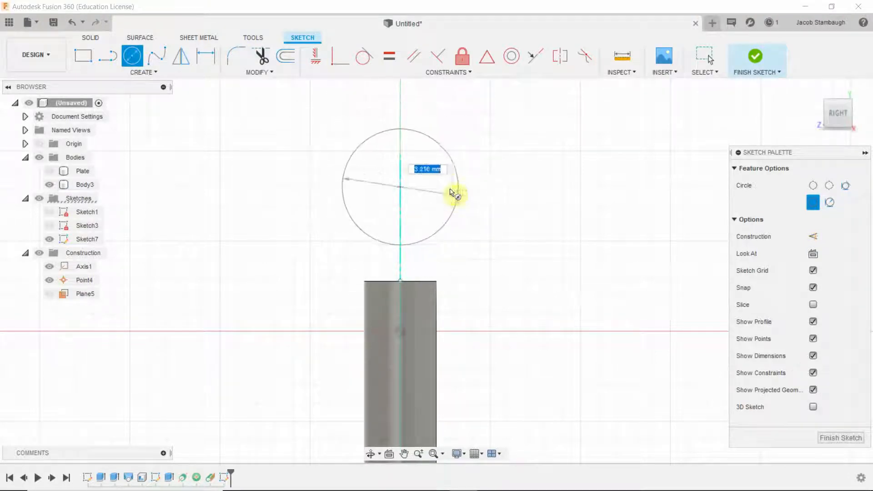
{"action": "middle_click_drag", "start_coordinate": [432, 214], "coordinate": [430, 253], "text": "shift"}
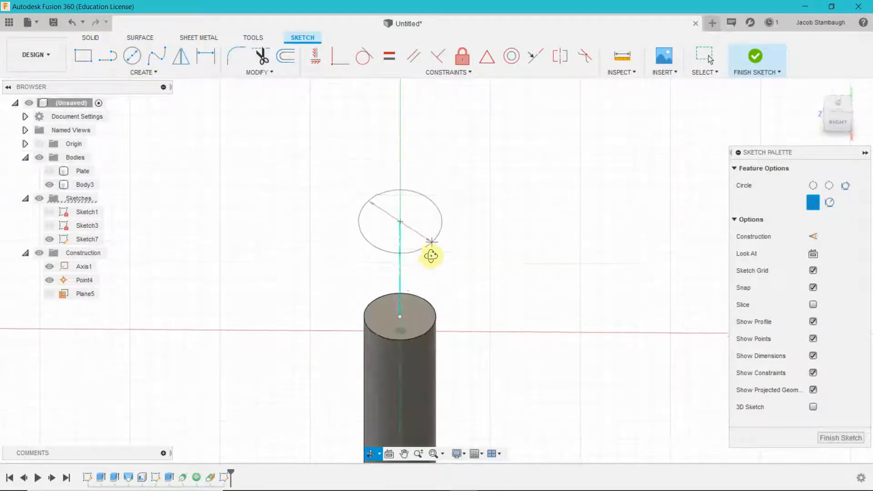
{"action": "key", "text": "Escape"}
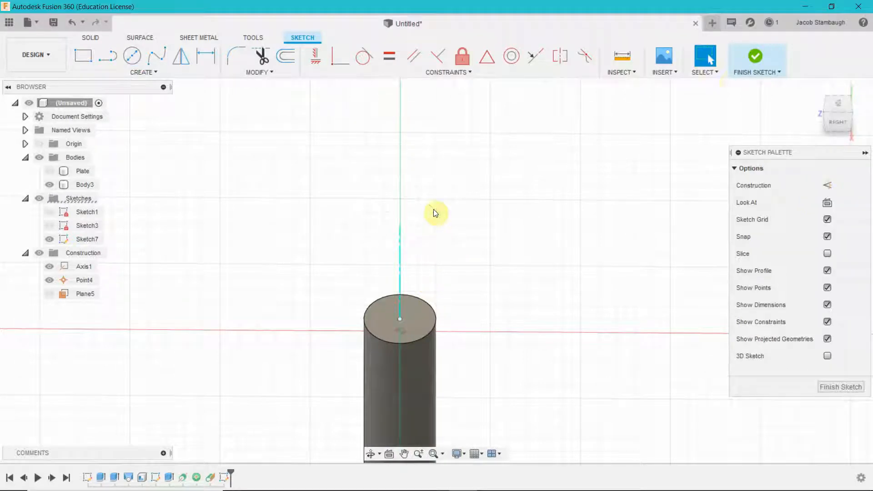
- Measure the circular edge of the cylinder's top face, then repeat the measurement
{"action": "left_click", "coordinate": [623, 57]}
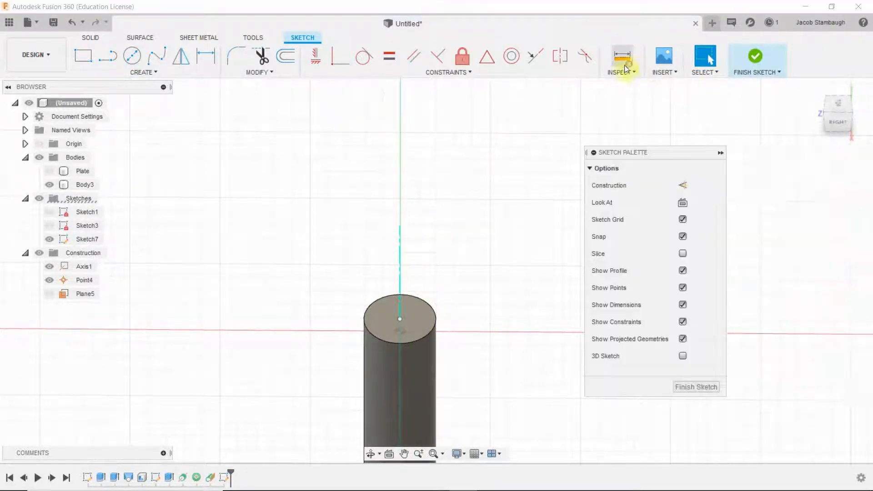
{"action": "left_click", "coordinate": [423, 306]}
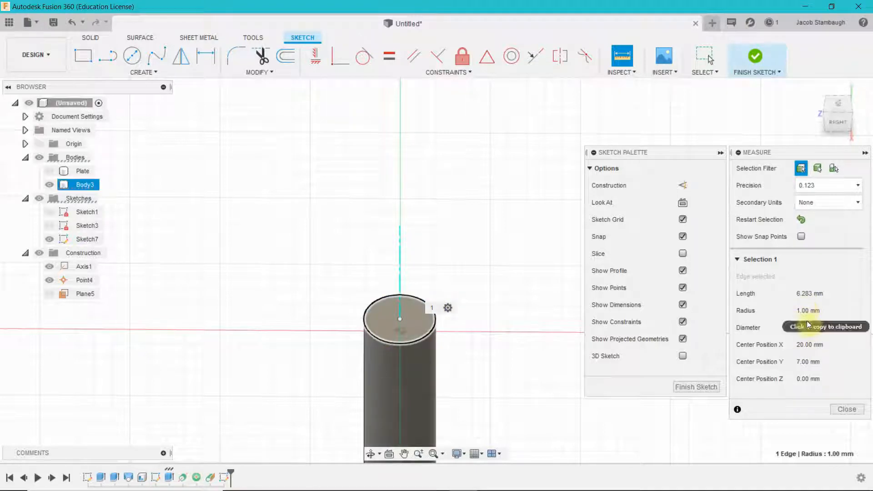
{"action": "left_click", "coordinate": [845, 409]}
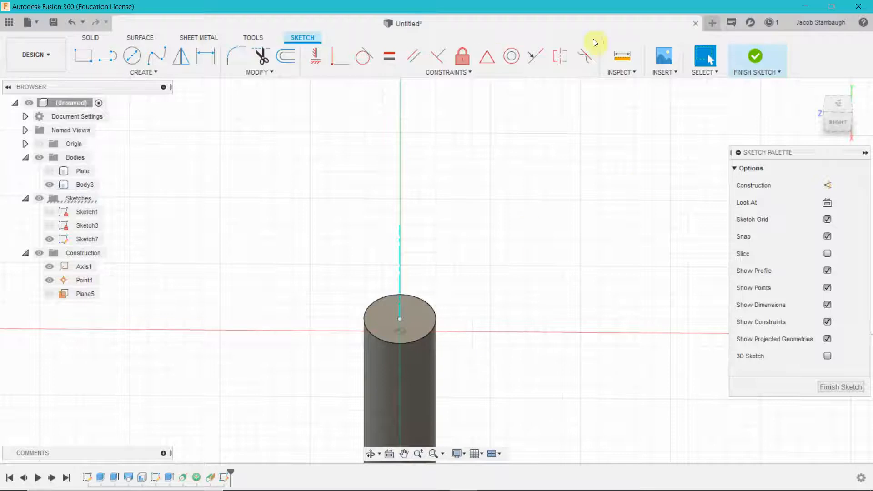
{"action": "left_click", "coordinate": [622, 66]}
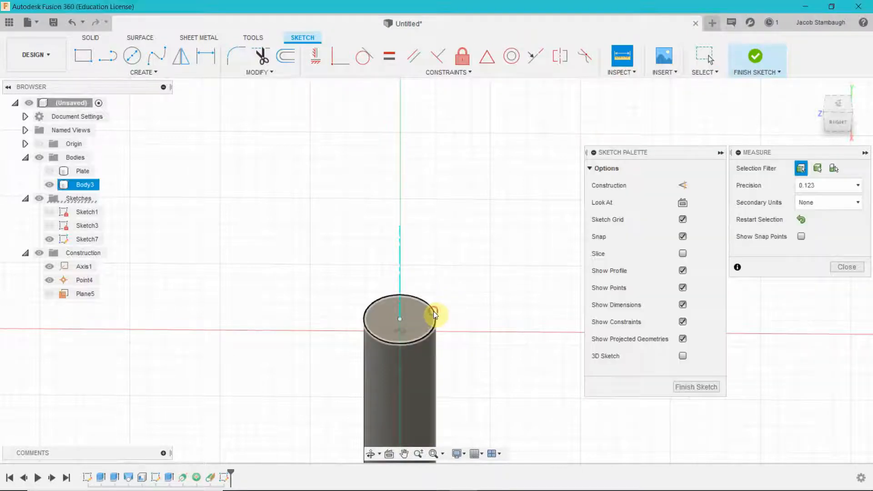
{"action": "left_click", "coordinate": [433, 311]}
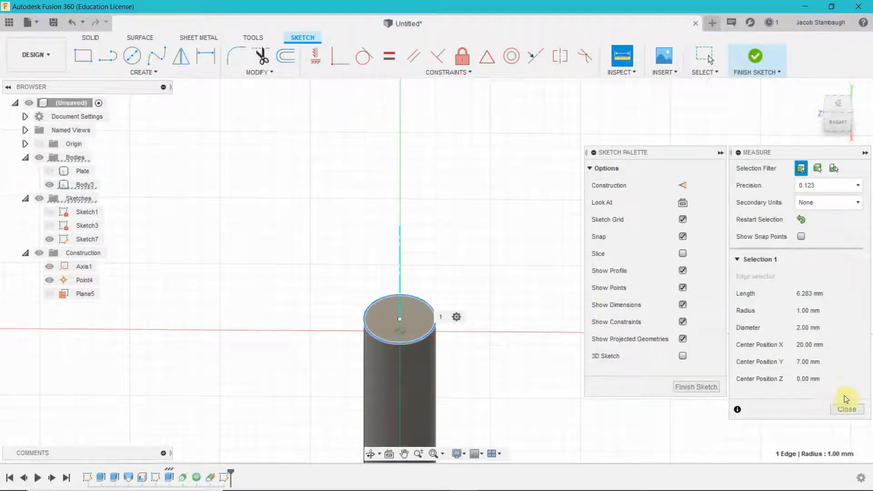
{"action": "left_click", "coordinate": [845, 408]}
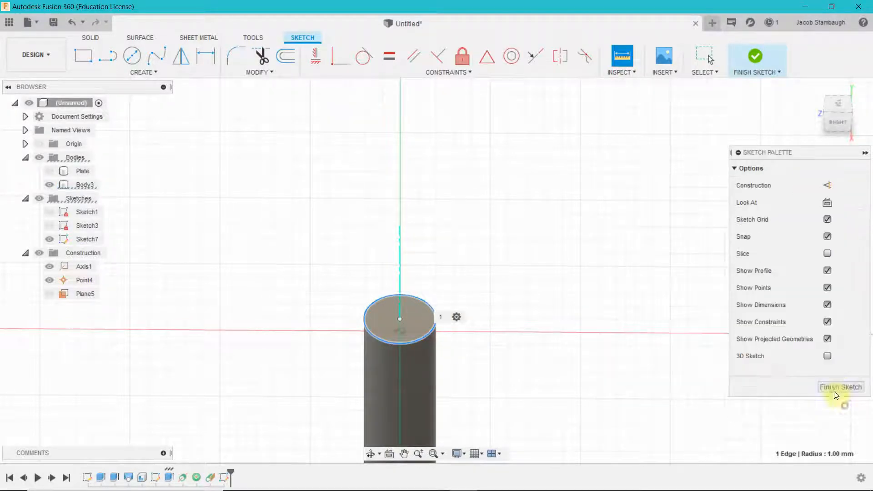
- Sketch a centre-diameter circle above the cylinder, with its centre off the construction axis and its outline crossing the axis
{"action": "left_click", "coordinate": [129, 62]}
{"action": "middle_click_drag", "start_coordinate": [437, 237], "coordinate": [432, 206], "text": "shift"}
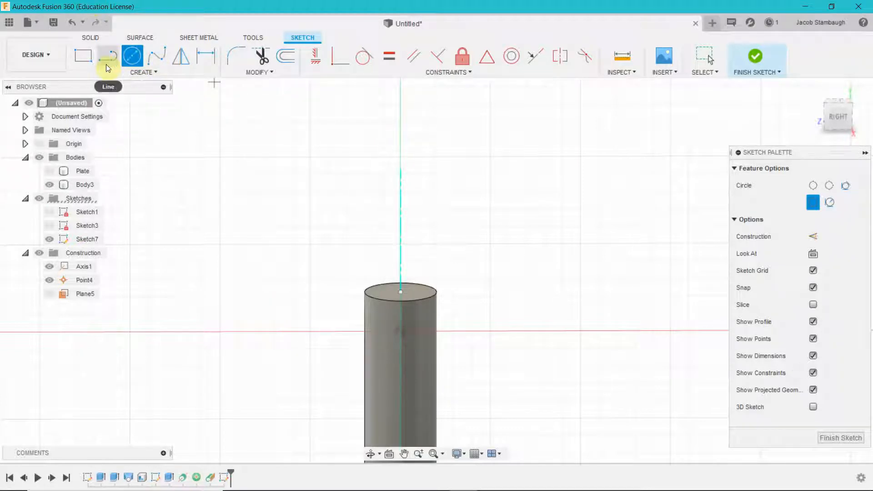
{"action": "key", "text": "Escape"}
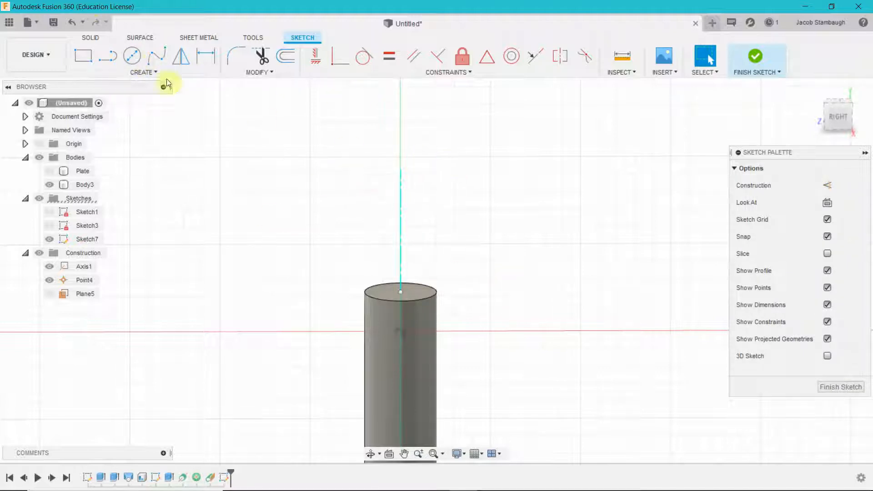
{"action": "left_click", "coordinate": [133, 56]}
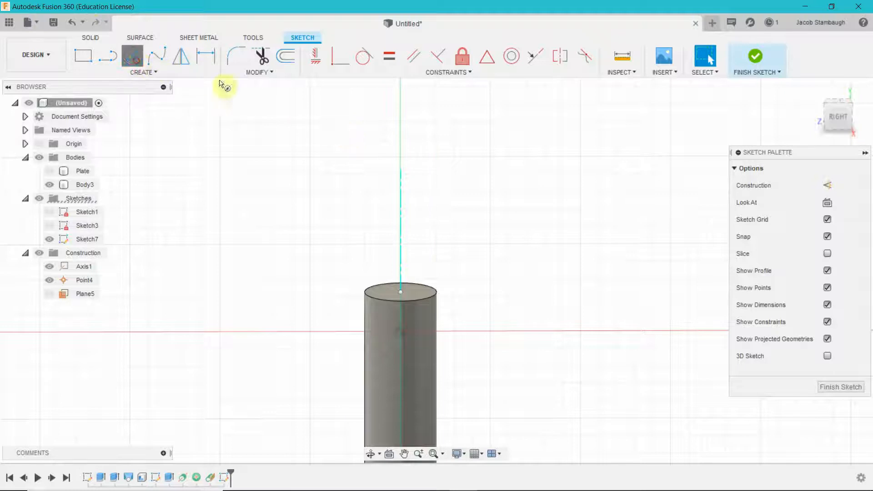
{"action": "left_click", "coordinate": [423, 122]}
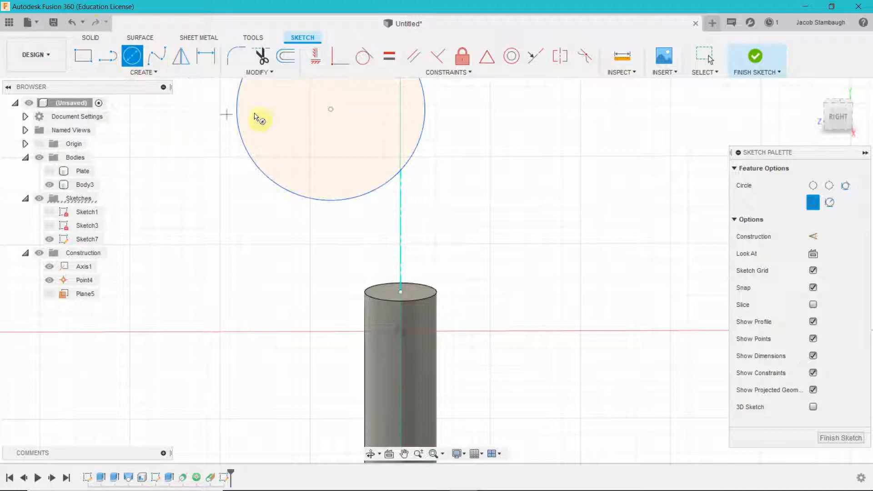
- Delete the circle drawn off the construction axis above the cylinder
{"action": "key", "text": "Escape"}
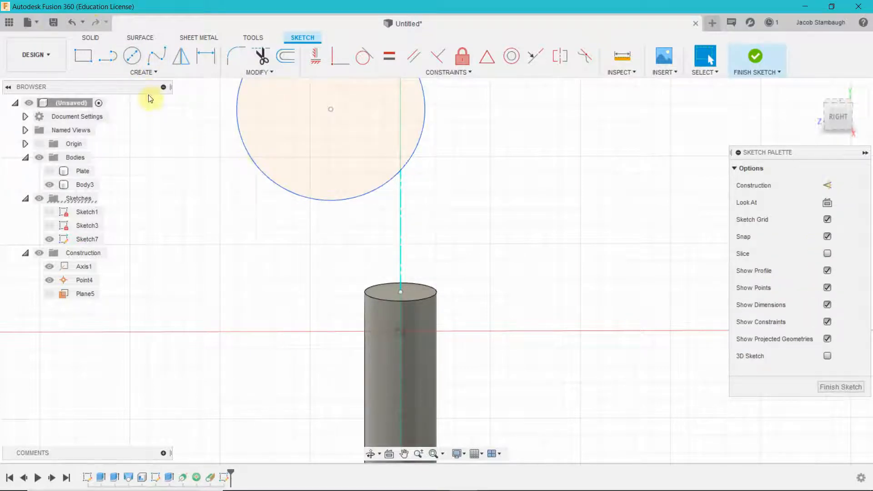
{"action": "left_click", "coordinate": [281, 185]}
{"action": "key", "text": "Delete"}
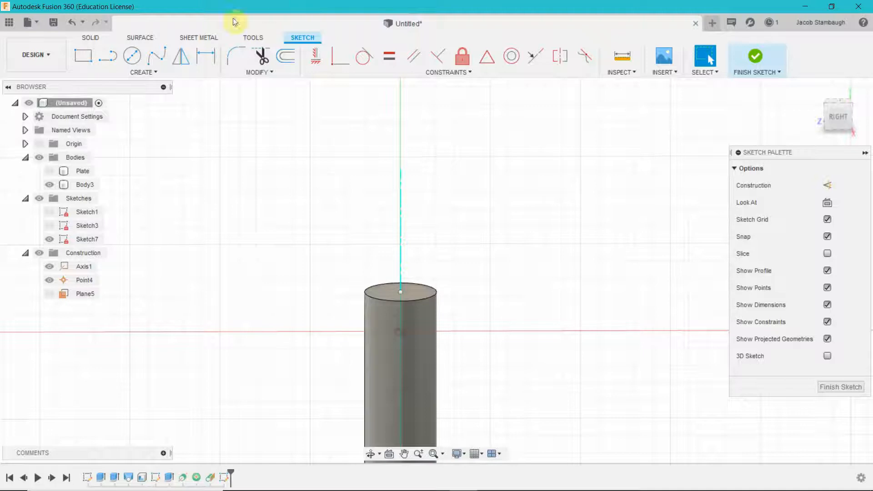
- Sketch a 2 mm diameter circle centred on the construction axis near its upper end, and finish the sketch
{"action": "left_click", "coordinate": [131, 56]}
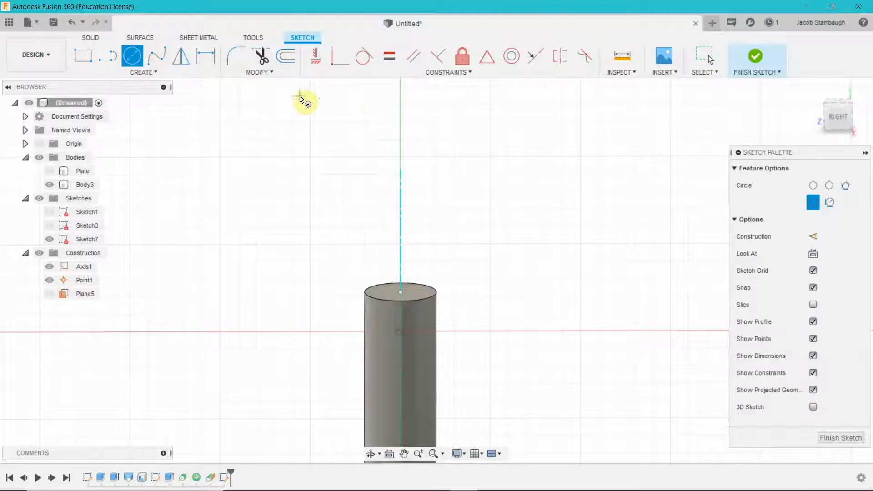
{"action": "key", "text": "Escape"}
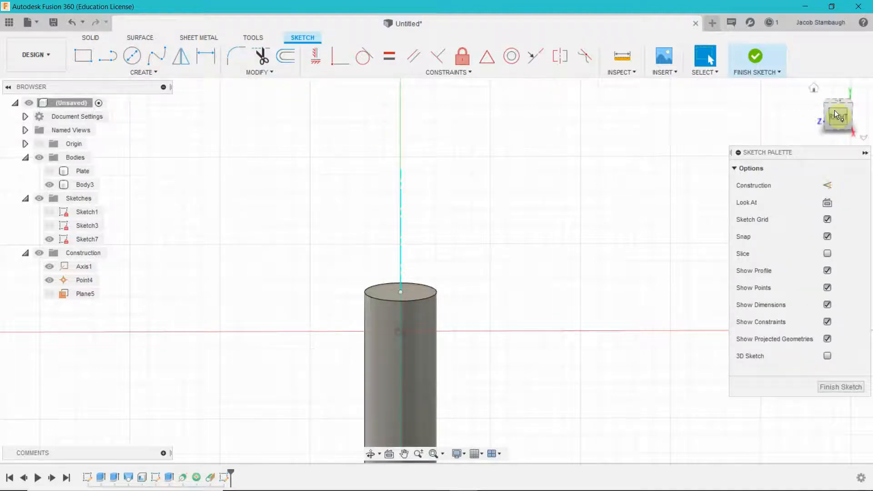
{"action": "mouse_move", "coordinate": [840, 117]}
{"action": "left_mouse_down"}
{"action": "mouse_move", "coordinate": [818, 123]}
{"action": "mouse_move", "coordinate": [832, 112]}
{"action": "left_mouse_up"}
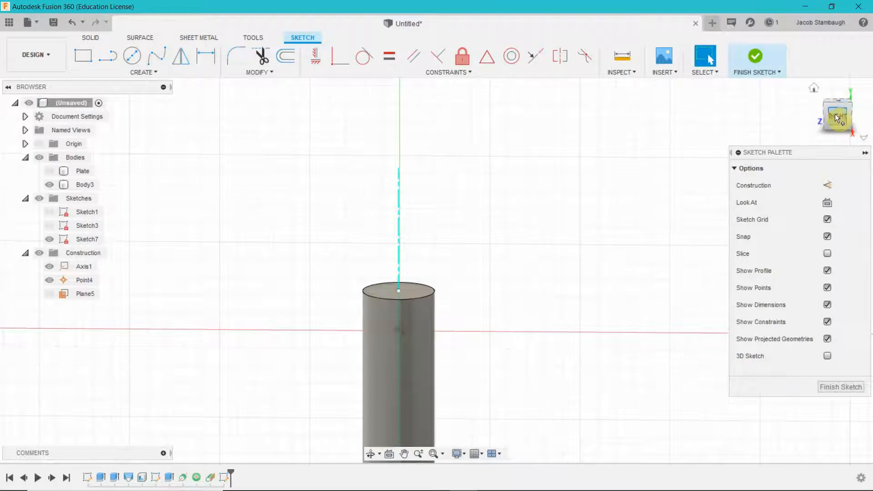
{"action": "left_click", "coordinate": [835, 114]}
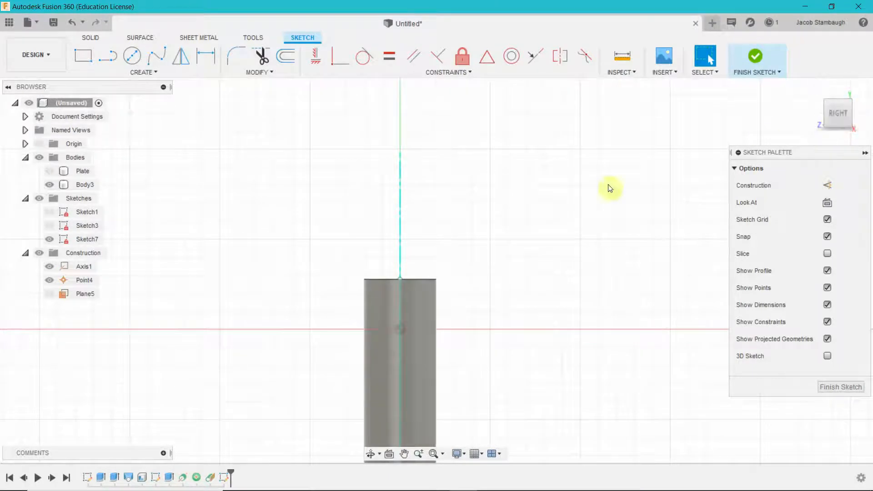
{"action": "mouse_move", "coordinate": [864, 111]}
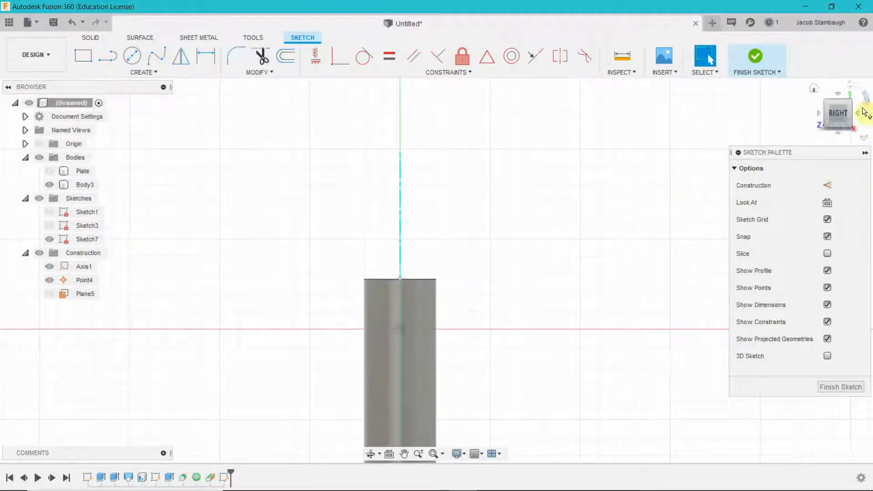
{"action": "left_click", "coordinate": [856, 94]}
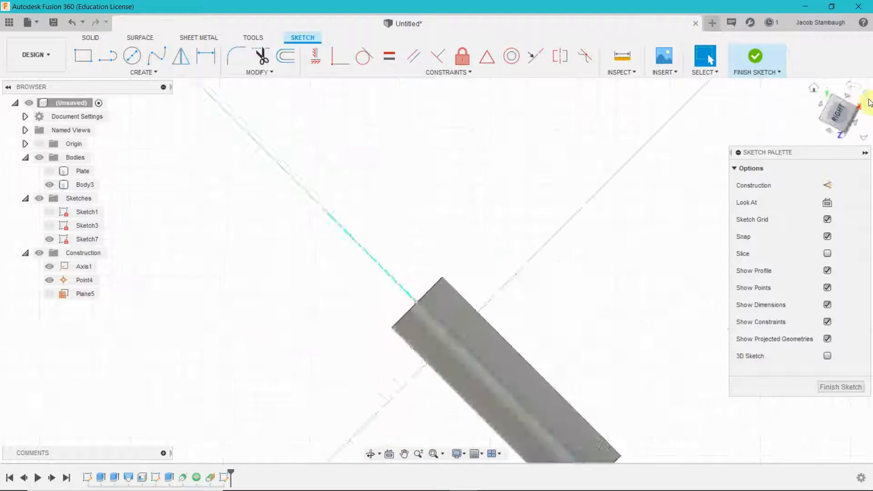
{"action": "left_click", "coordinate": [868, 101]}
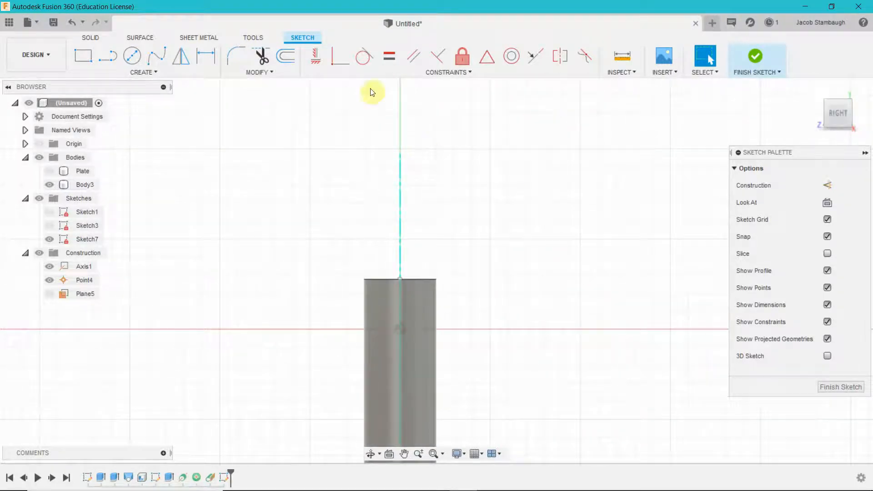
{"action": "left_click", "coordinate": [132, 55]}
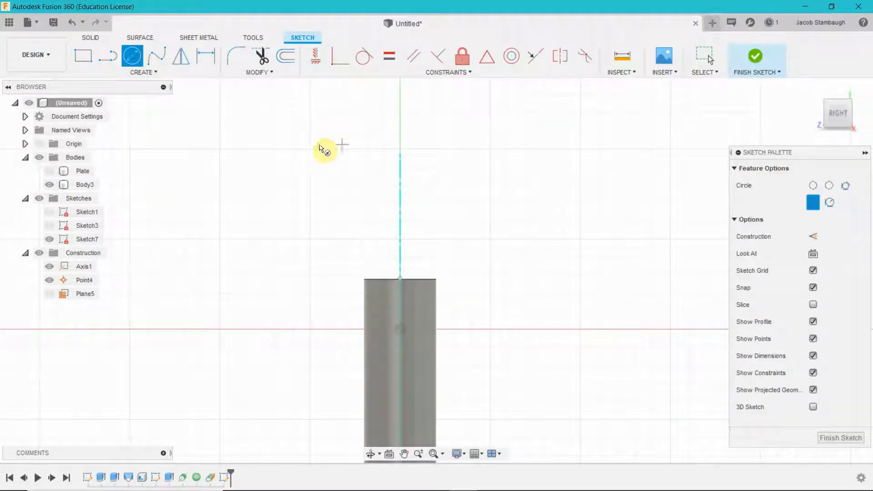
{"action": "left_click", "coordinate": [400, 149]}
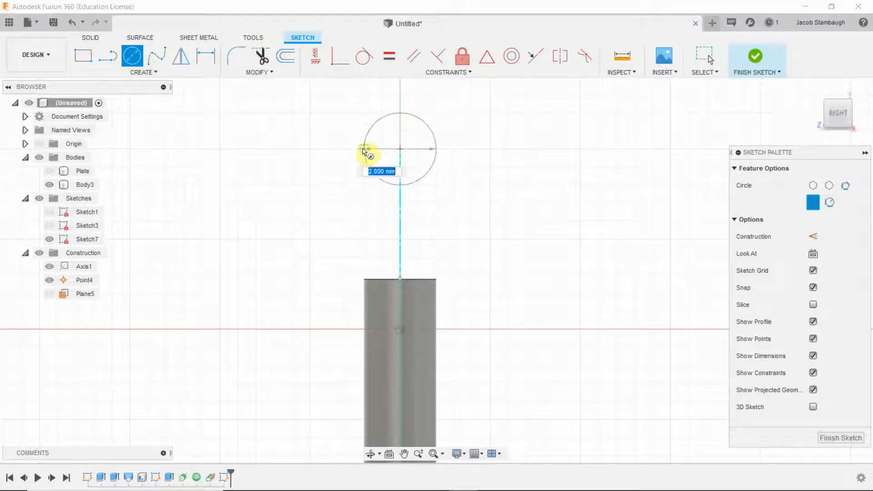
{"action": "key", "text": "BackSpace"}
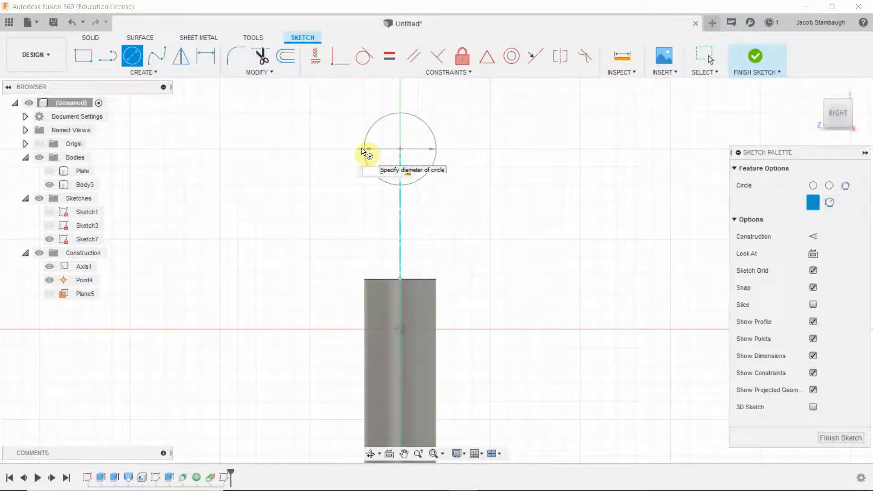
{"action": "left_click", "coordinate": [362, 151]}
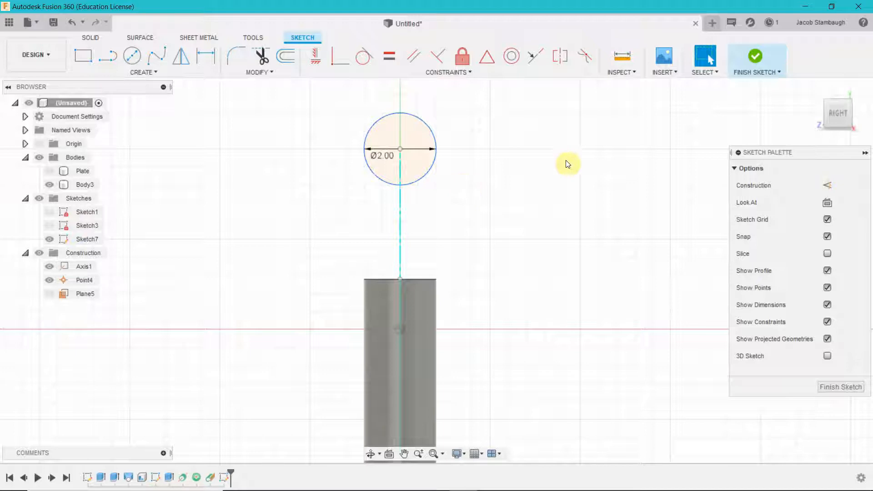
{"action": "left_click", "coordinate": [755, 59]}
- Extrude the circle as a new body, starting from an offset plane at -7 mm with a distance of -0.05 mm
{"action": "middle_click_drag", "start_coordinate": [541, 226], "coordinate": [614, 250], "text": "shift"}
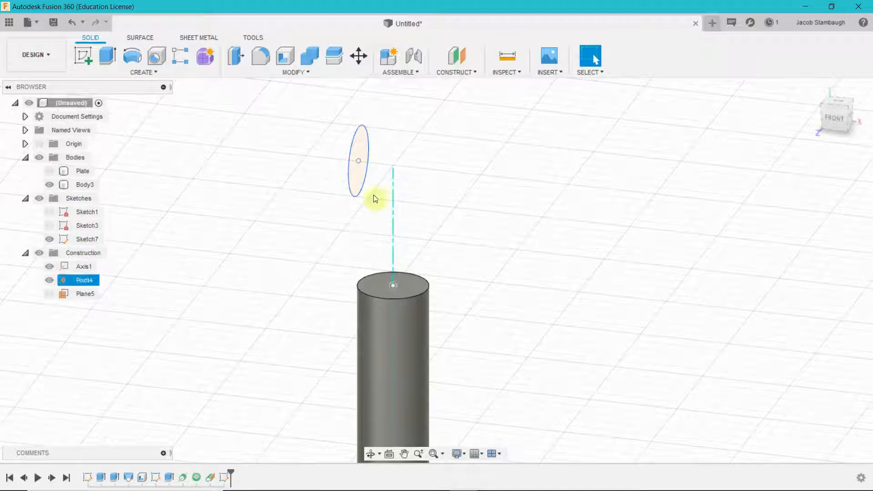
{"action": "left_click", "coordinate": [114, 58]}
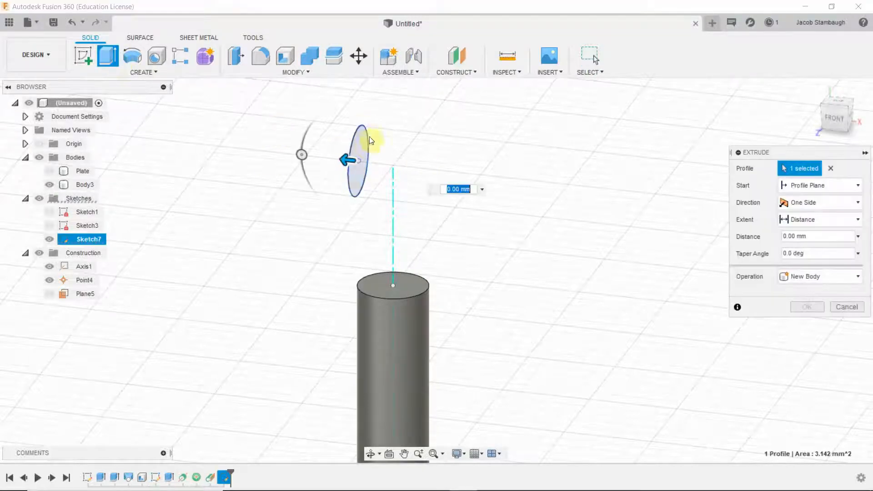
{"action": "left_click", "coordinate": [817, 219]}
{"action": "left_click", "coordinate": [813, 233]}
{"action": "left_click", "coordinate": [817, 188]}
{"action": "left_click", "coordinate": [819, 217]}
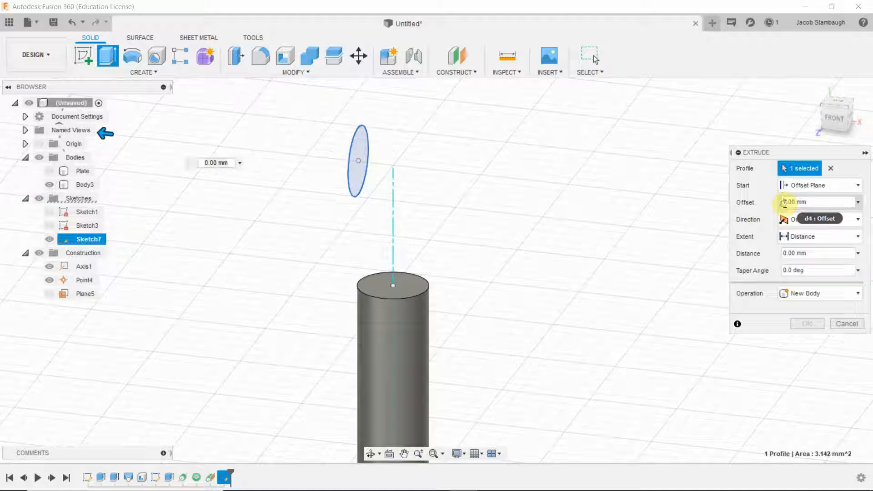
{"action": "type", "text": "-"}
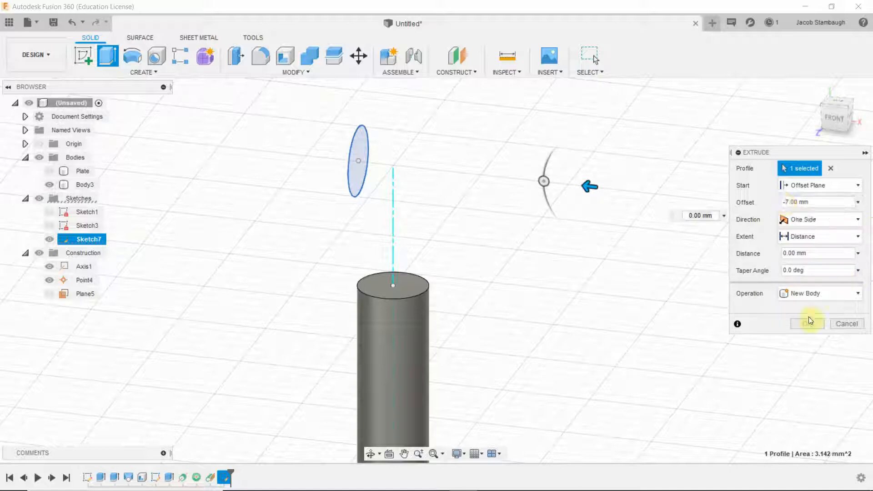
{"action": "left_click_drag", "start_coordinate": [591, 187], "coordinate": [602, 191]}
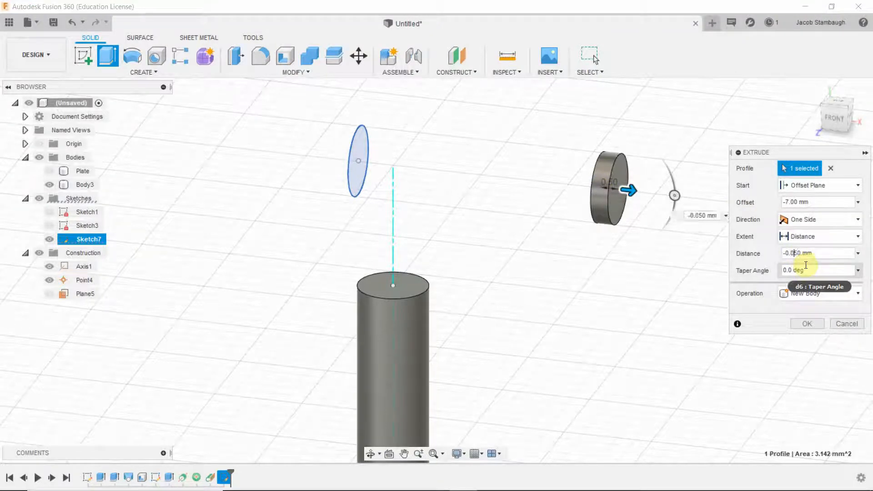
{"action": "key", "text": "Return"}
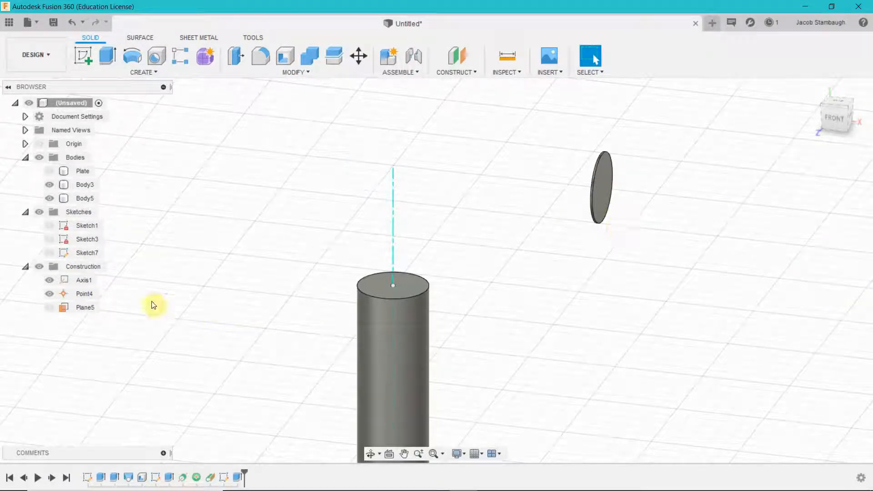
- Show the tangent plane to check its position, and hide it again
{"action": "left_click", "coordinate": [50, 308]}
{"action": "left_click", "coordinate": [50, 307]}
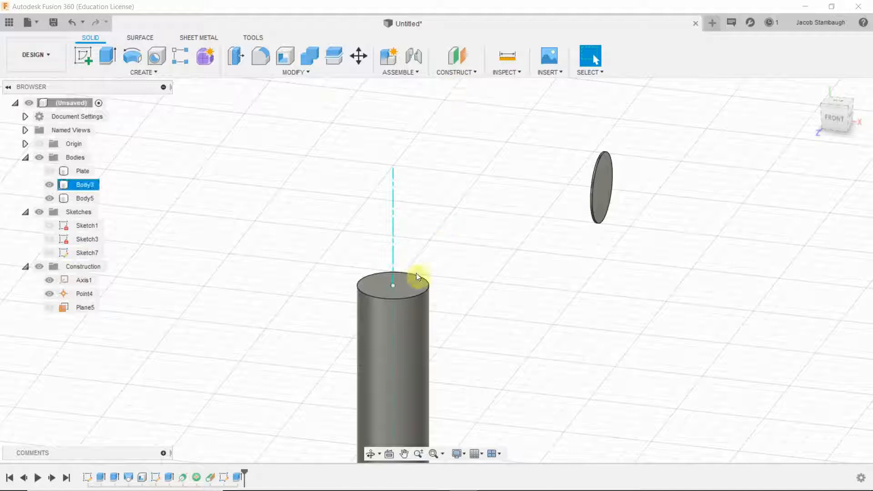
{"action": "middle_click_drag", "start_coordinate": [529, 286], "coordinate": [559, 286]}
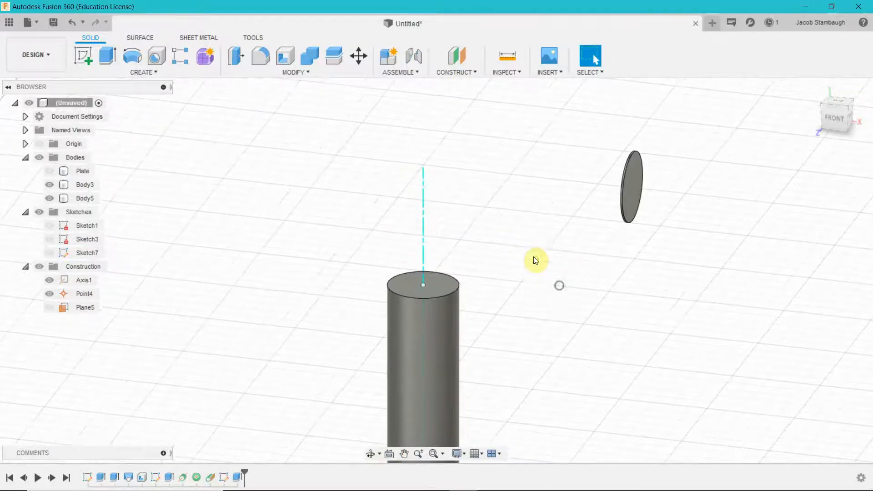
- Try to loft between the thin disc's face and the cylinder's top face as a new body
{"action": "left_click", "coordinate": [163, 74]}
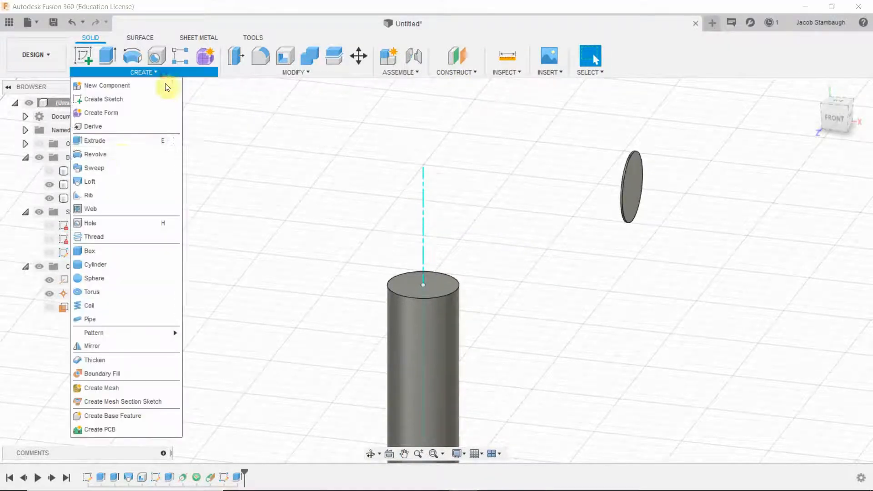
{"action": "left_click", "coordinate": [115, 186]}
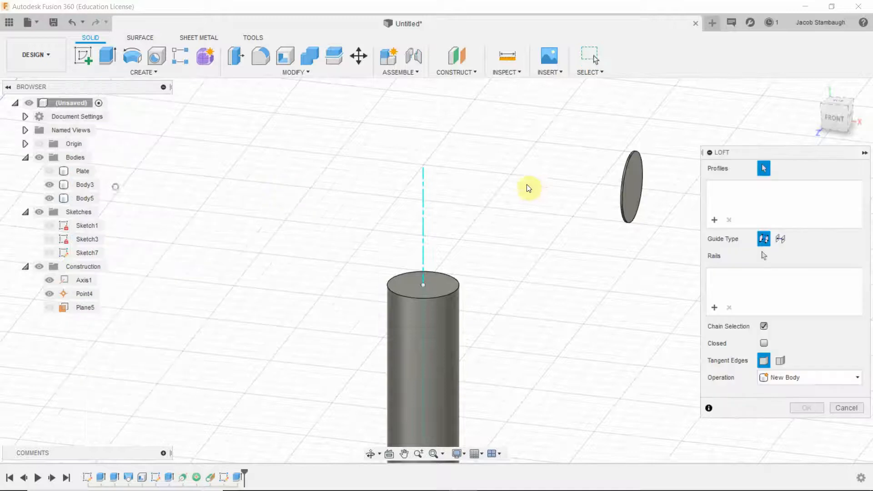
{"action": "middle_click_drag", "start_coordinate": [526, 187], "coordinate": [581, 145], "text": "shift"}
{"action": "left_click", "coordinate": [582, 145]}
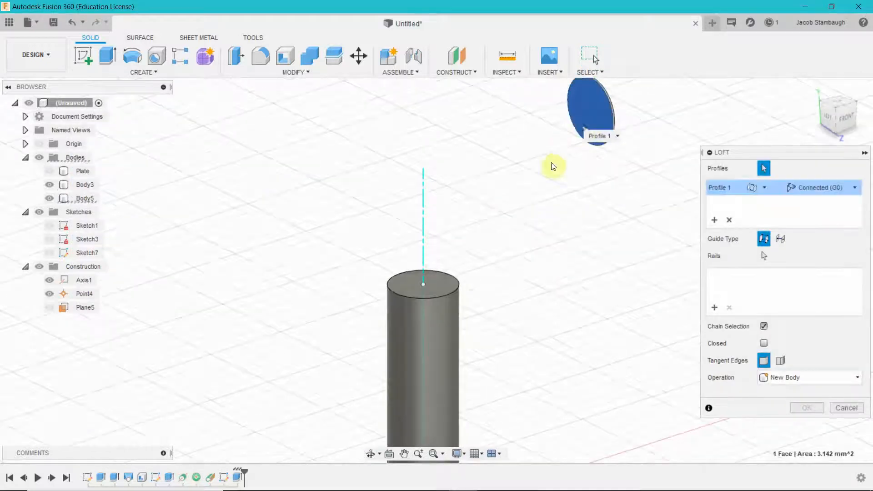
{"action": "left_click", "coordinate": [443, 278]}
{"action": "middle_click_drag", "start_coordinate": [556, 275], "coordinate": [508, 266], "text": "shift"}
{"action": "left_click", "coordinate": [846, 408]}
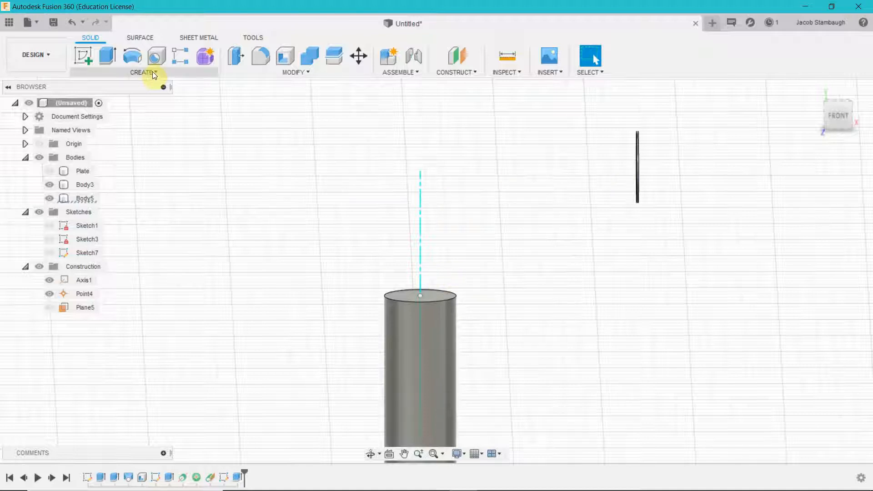
- Sketch a circle on the cylinder's top face, centred on the axis and matching the face's outer edge, and finish the sketch
{"action": "middle_click_drag", "start_coordinate": [386, 156], "coordinate": [408, 191], "text": "shift"}
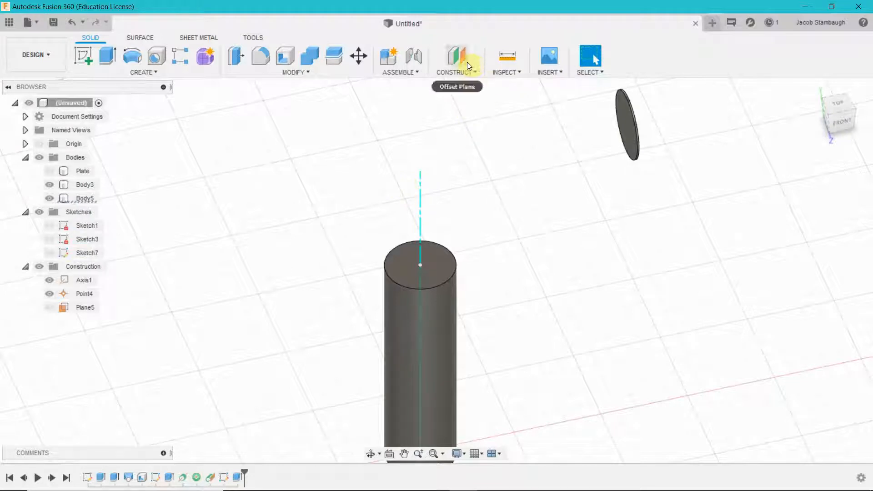
{"action": "left_click", "coordinate": [91, 54]}
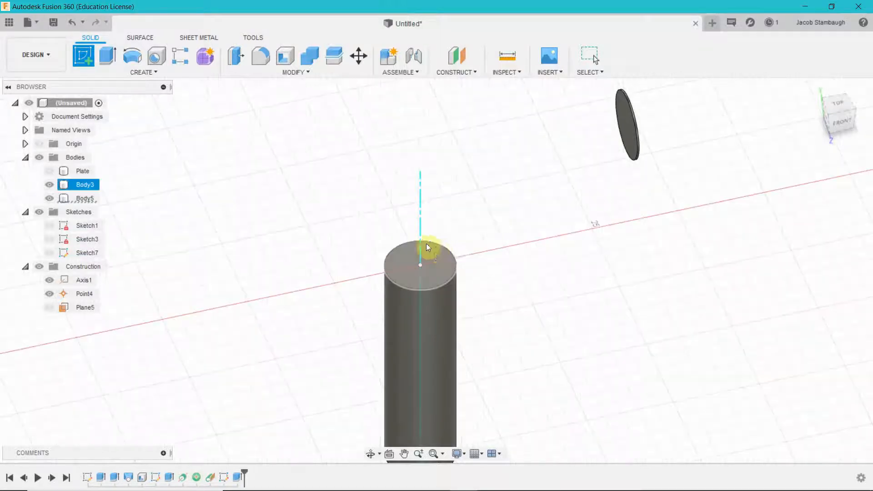
{"action": "left_click", "coordinate": [442, 272]}
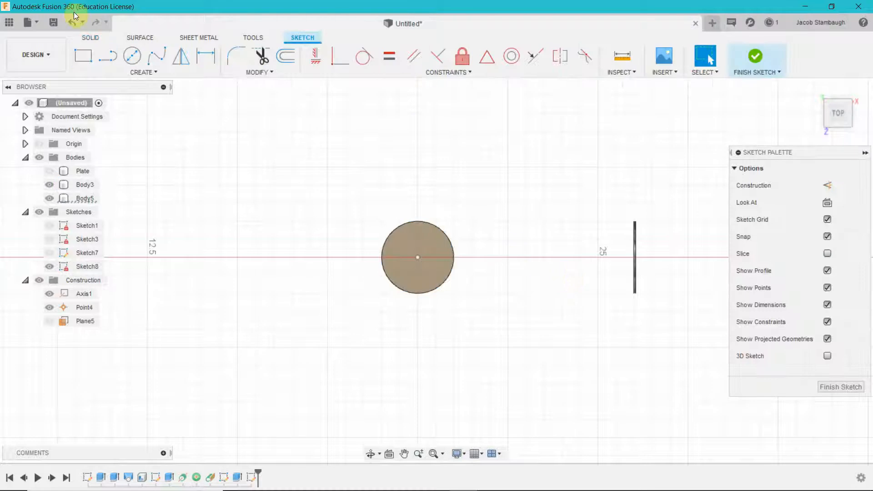
{"action": "left_click", "coordinate": [133, 56]}
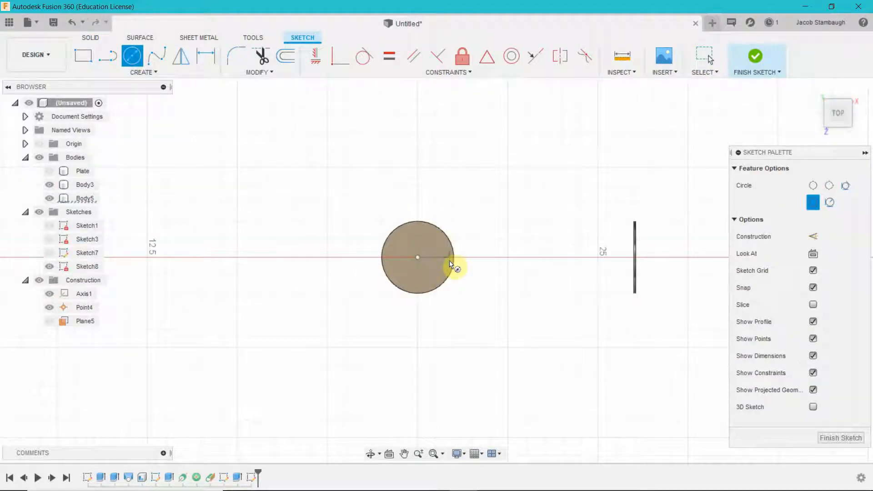
{"action": "left_click", "coordinate": [417, 257]}
{"action": "left_click", "coordinate": [448, 241]}
{"action": "left_click", "coordinate": [755, 63]}
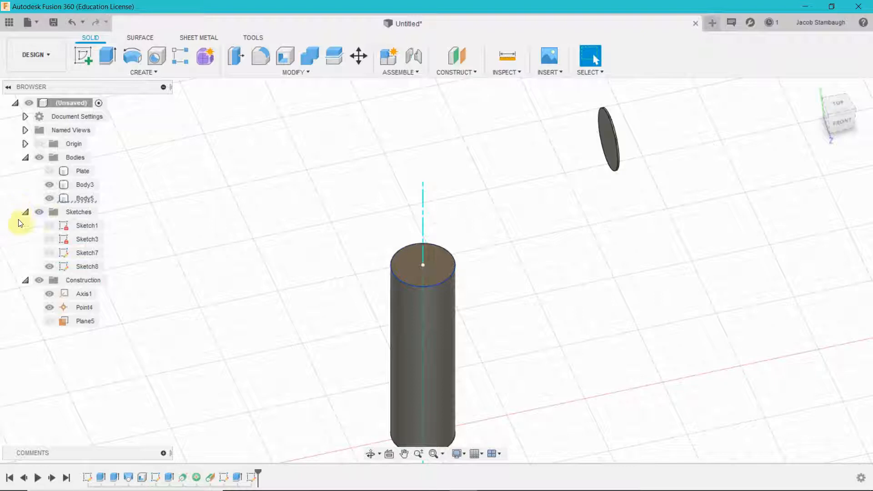
- Hide the cylinder body while keeping the thin disc visible
{"action": "left_click", "coordinate": [51, 198]}
{"action": "left_click", "coordinate": [52, 197]}
{"action": "left_click", "coordinate": [48, 190]}
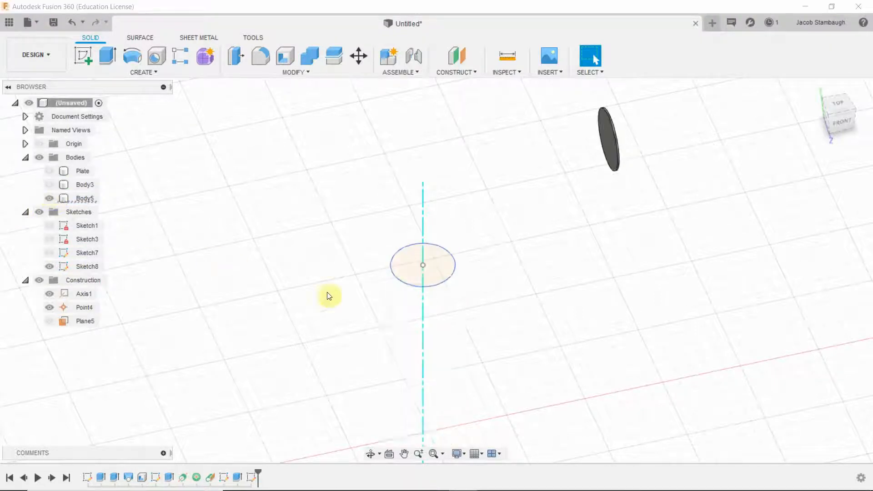
- Show the sketch with the cylinder's base circle, keeping the plate sketch and the cylinder body hidden
{"action": "scroll", "coordinate": [376, 291], "scroll_direction": "up", "scroll_amount": 2}
{"action": "scroll", "coordinate": [388, 329], "scroll_direction": "down", "scroll_amount": 4}
{"action": "middle_click_drag", "start_coordinate": [416, 378], "coordinate": [414, 328]}
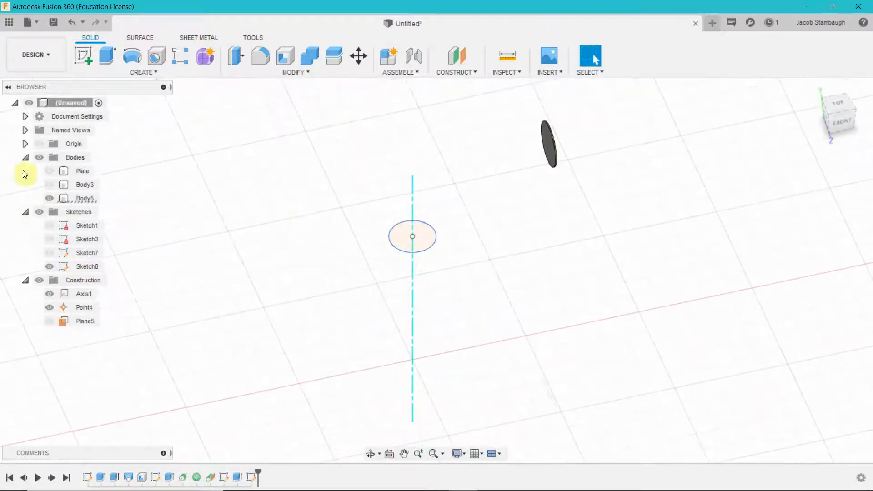
{"action": "left_click", "coordinate": [52, 229]}
{"action": "left_click", "coordinate": [51, 228]}
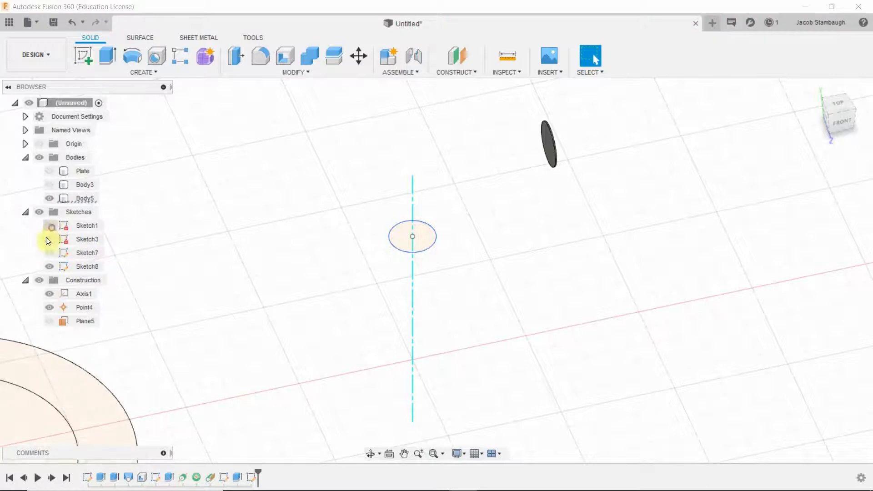
{"action": "left_click", "coordinate": [47, 241]}
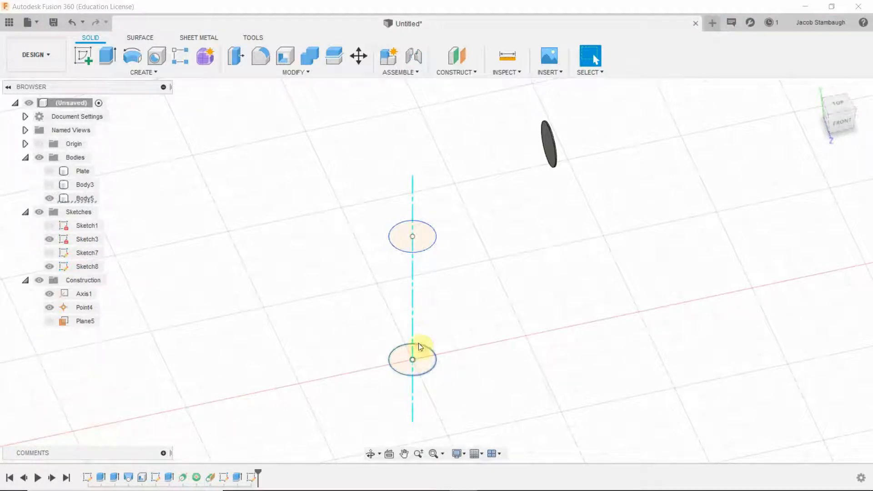
{"action": "left_click", "coordinate": [49, 184]}
{"action": "left_click", "coordinate": [49, 184]}
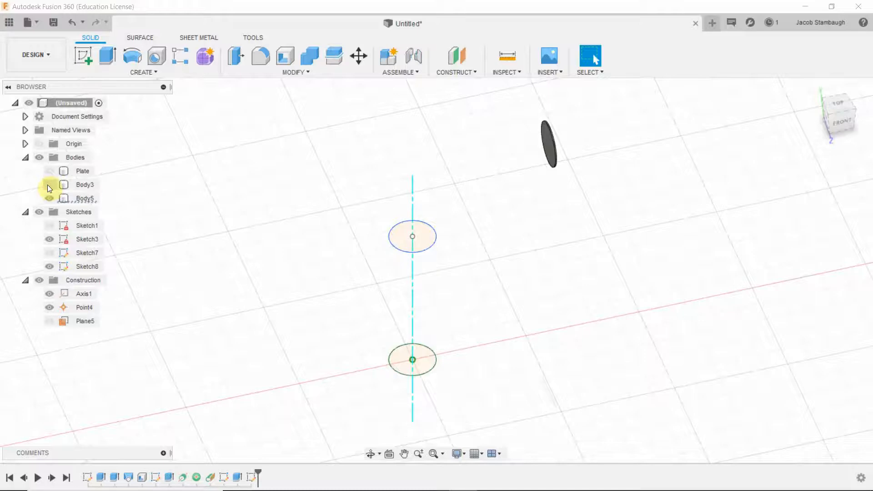
- Show the cylinder body again and hide the sketch with its base circle, keeping the top-circle sketch visible
{"action": "left_click", "coordinate": [48, 185]}
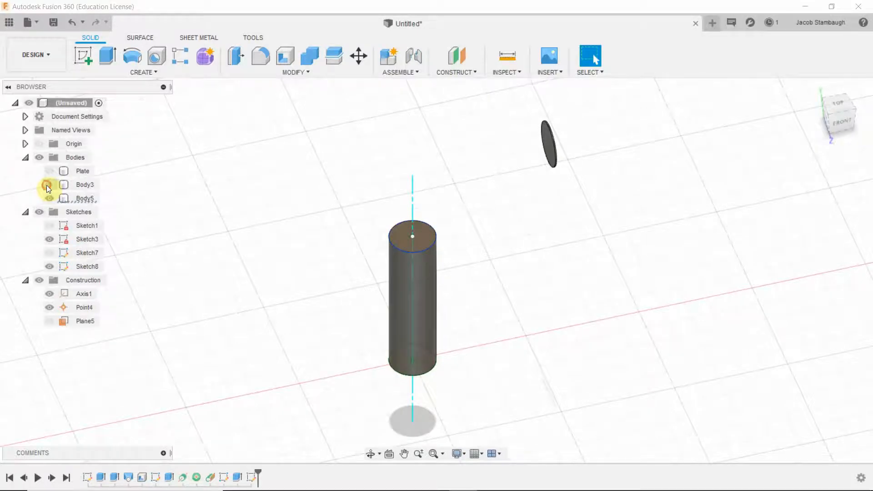
{"action": "left_click", "coordinate": [48, 184]}
{"action": "left_click", "coordinate": [47, 184]}
{"action": "left_click", "coordinate": [50, 266]}
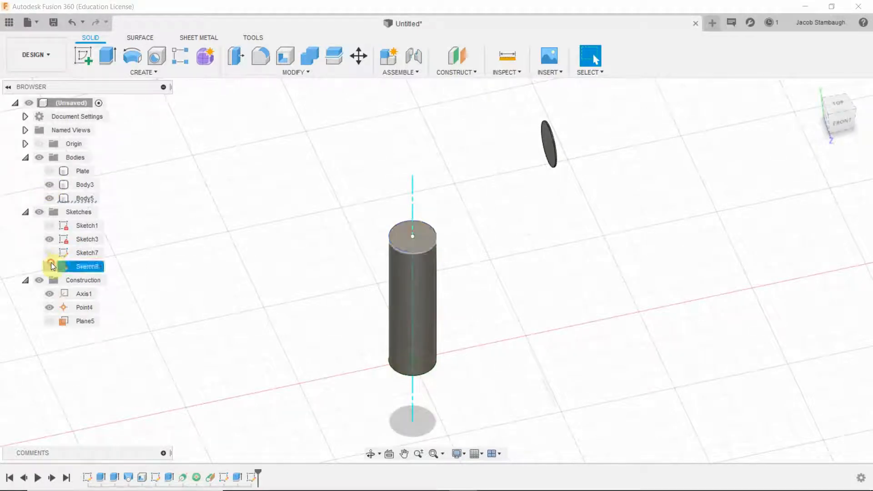
{"action": "left_click", "coordinate": [47, 242]}
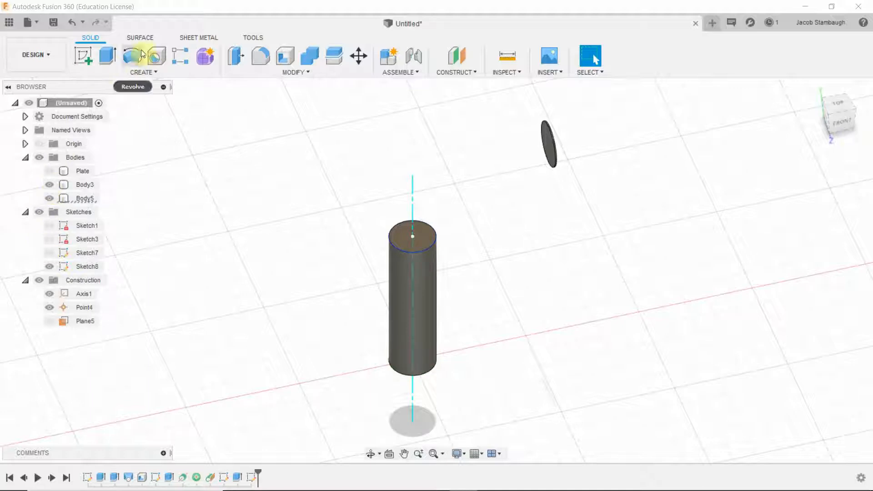
- Try to extrude the cylinder's top circle from an offset plane as a join, and undo the extrusion
{"action": "left_click", "coordinate": [108, 57]}
{"action": "left_click", "coordinate": [414, 230]}
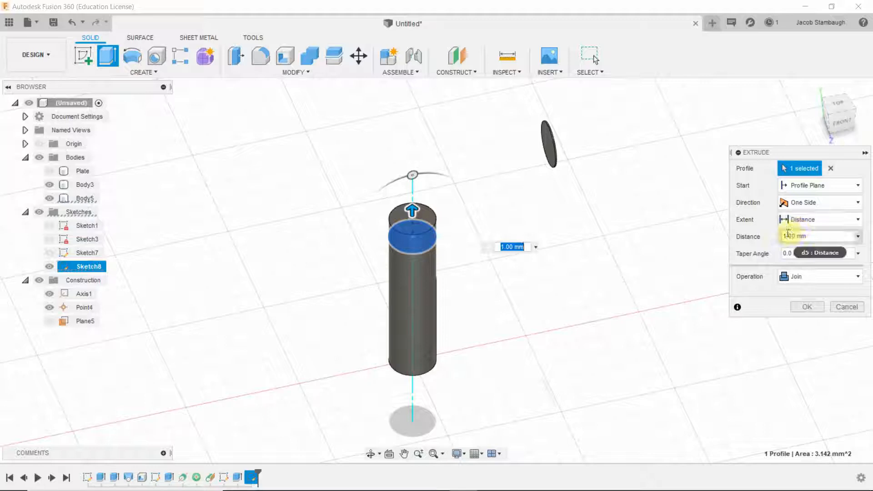
{"action": "left_click", "coordinate": [799, 196]}
{"action": "left_click", "coordinate": [800, 214]}
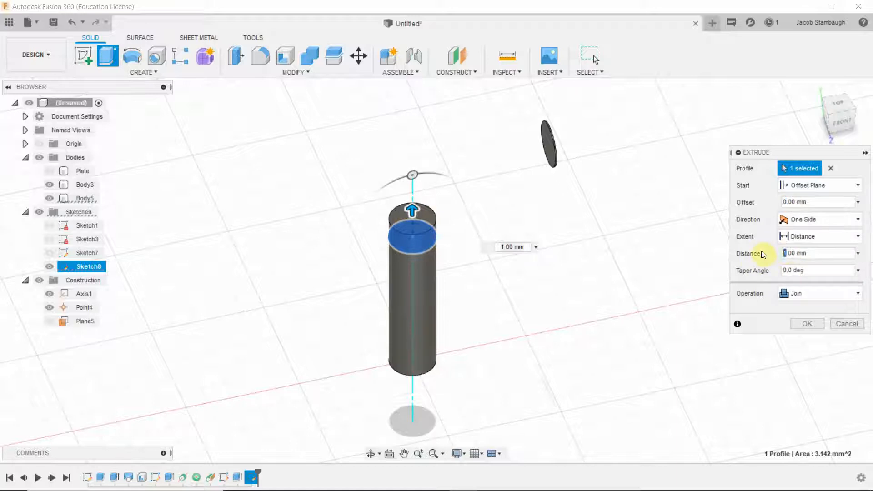
{"action": "key", "text": "Return"}
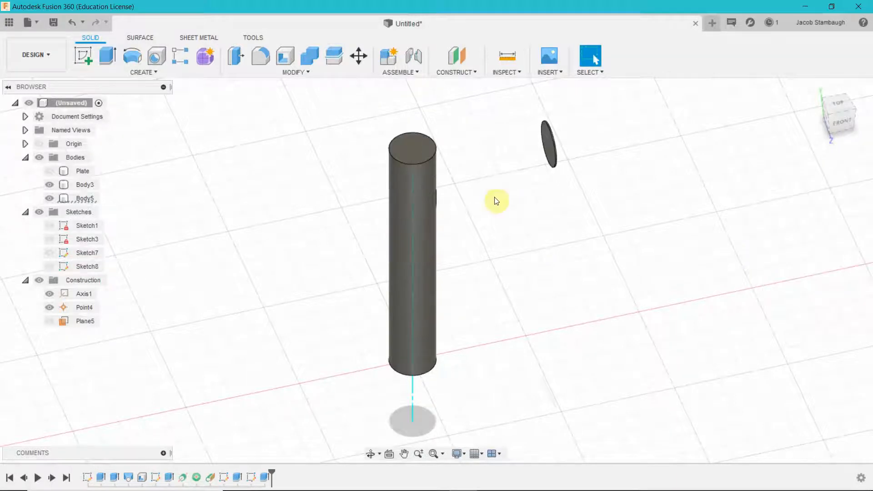
{"action": "key", "text": "ctrl+z"}
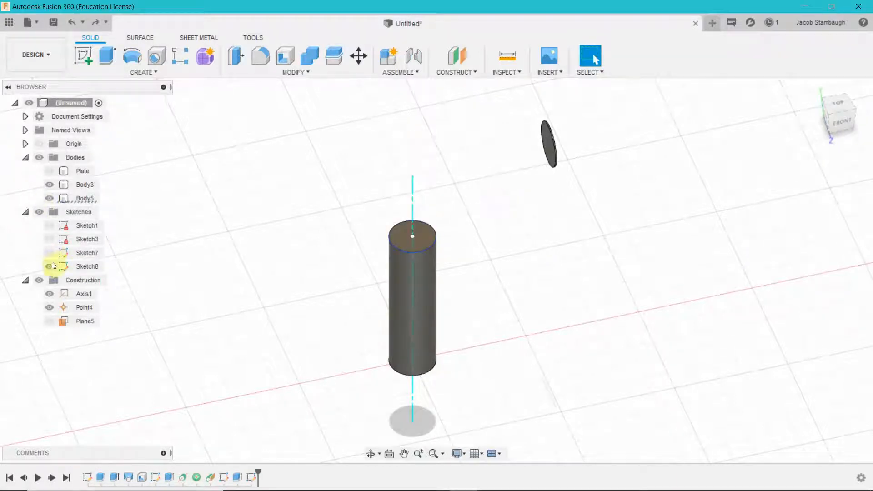
- Hide the cylinder body and extrude its top circle 1 mm as a new body, starting from a plane offset 3 mm
{"action": "left_click", "coordinate": [49, 198]}
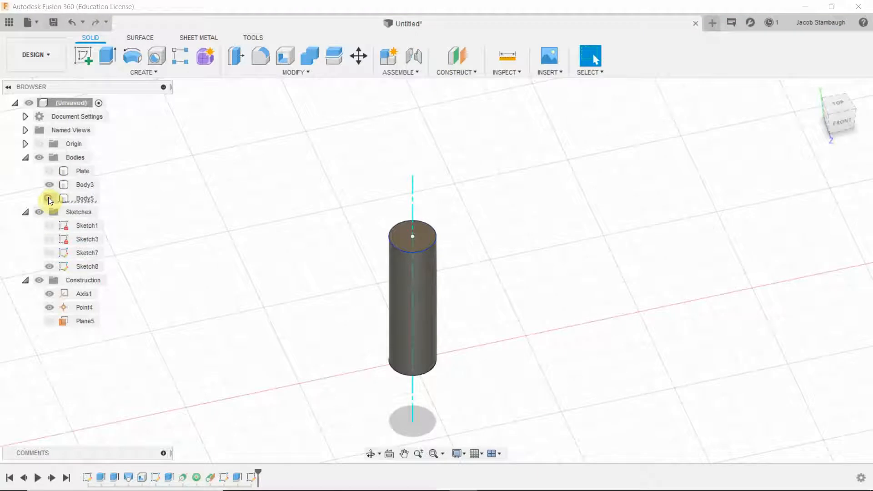
{"action": "left_click", "coordinate": [49, 198]}
{"action": "left_click", "coordinate": [49, 184]}
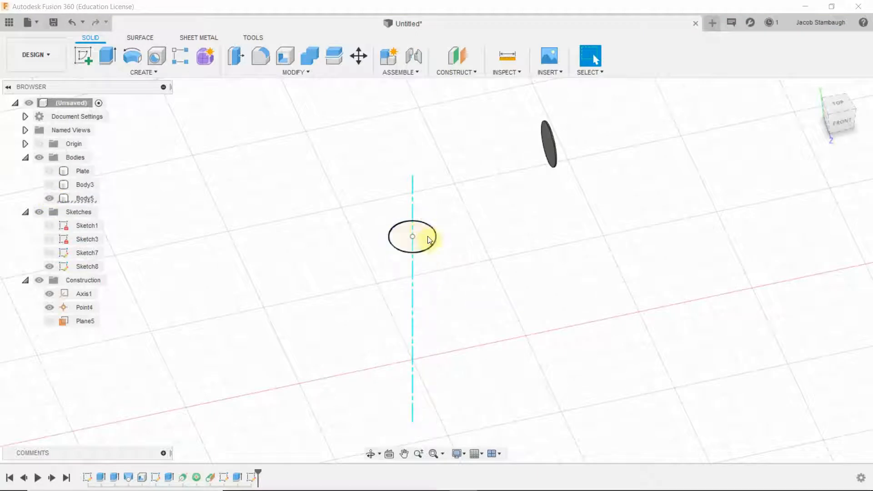
{"action": "left_click", "coordinate": [108, 56]}
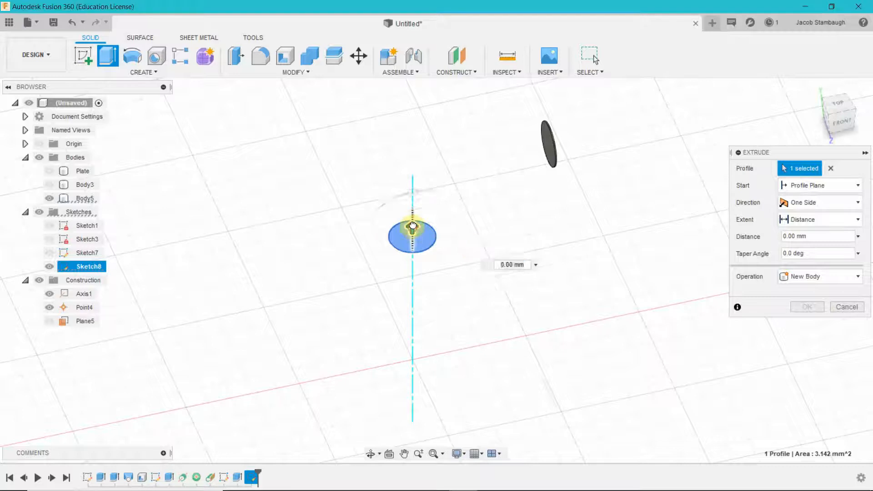
{"action": "left_click_drag", "start_coordinate": [412, 227], "coordinate": [412, 211]}
{"action": "left_click", "coordinate": [811, 185]}
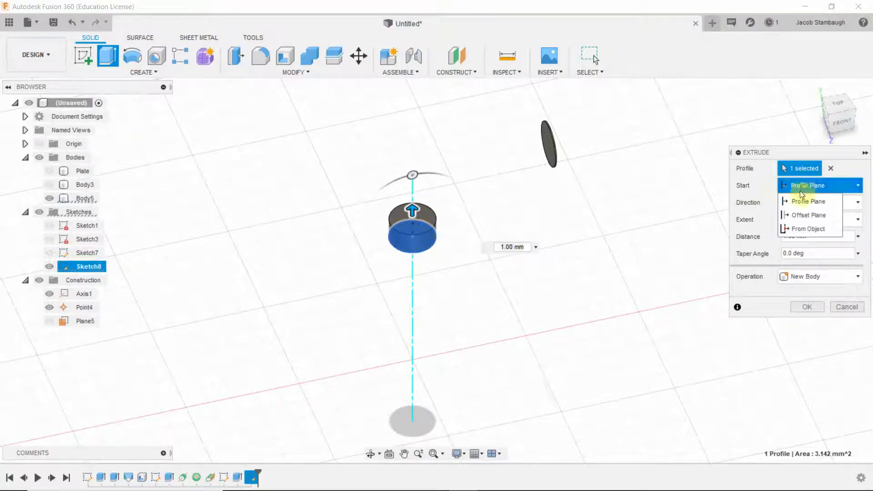
{"action": "left_click", "coordinate": [784, 214]}
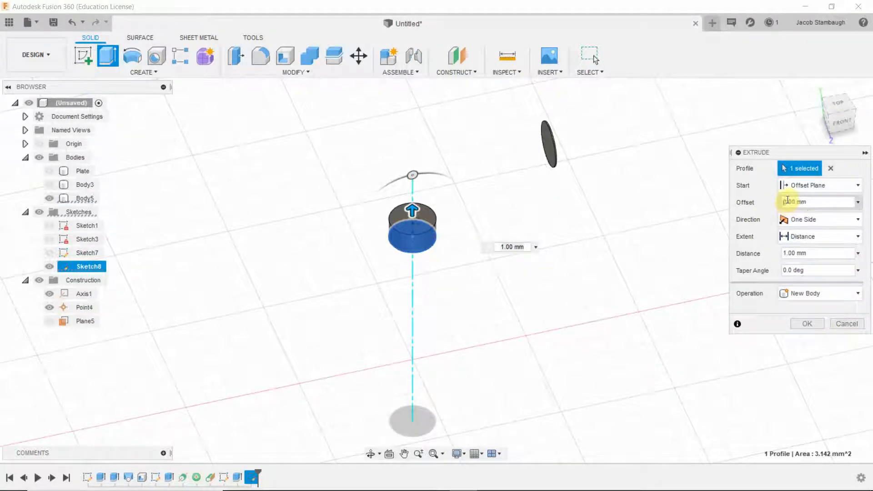
{"action": "key", "text": "Return"}
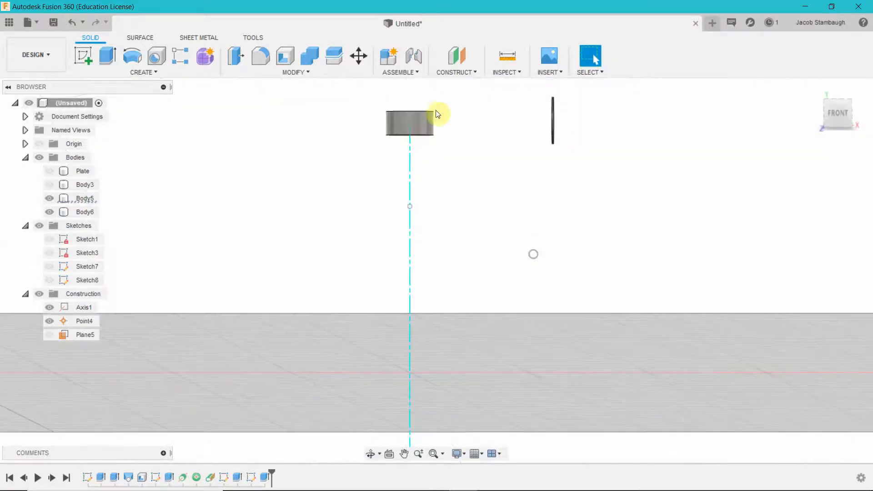
{"action": "left_click", "coordinate": [427, 121]}
{"action": "right_click", "coordinate": [426, 119]}
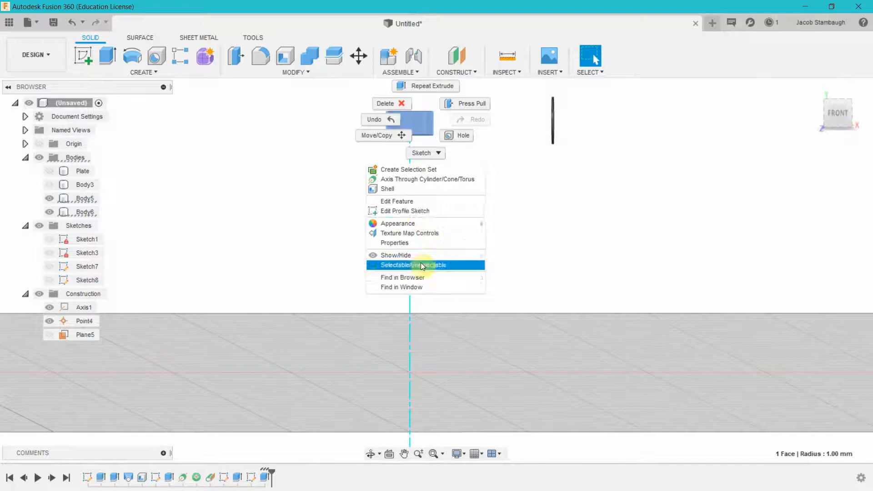
{"action": "left_click", "coordinate": [397, 202]}
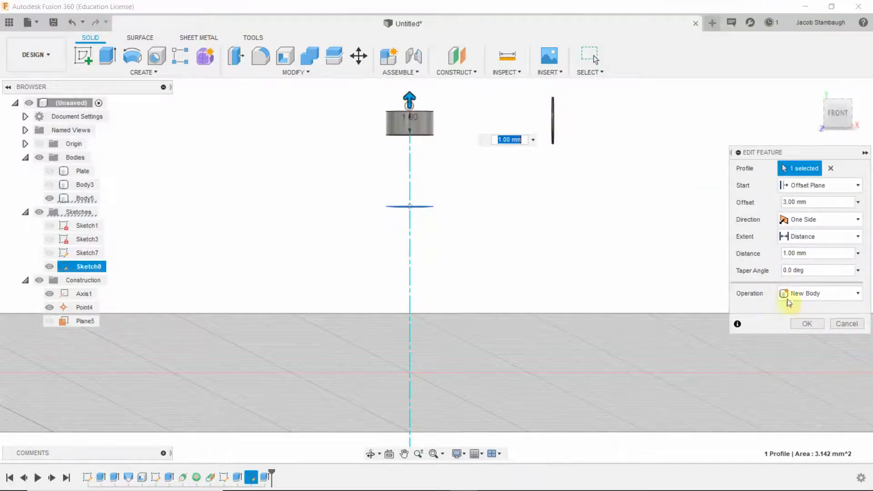
{"action": "left_click", "coordinate": [783, 249]}
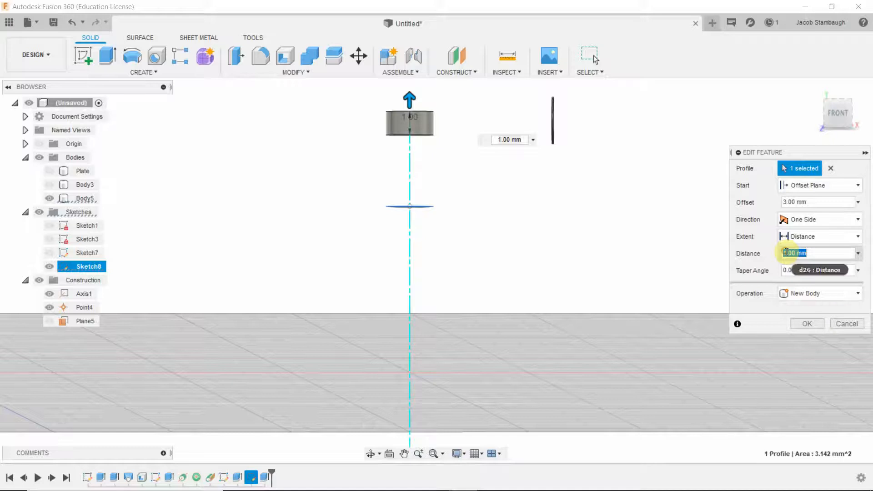
{"action": "left_click", "coordinate": [846, 324]}
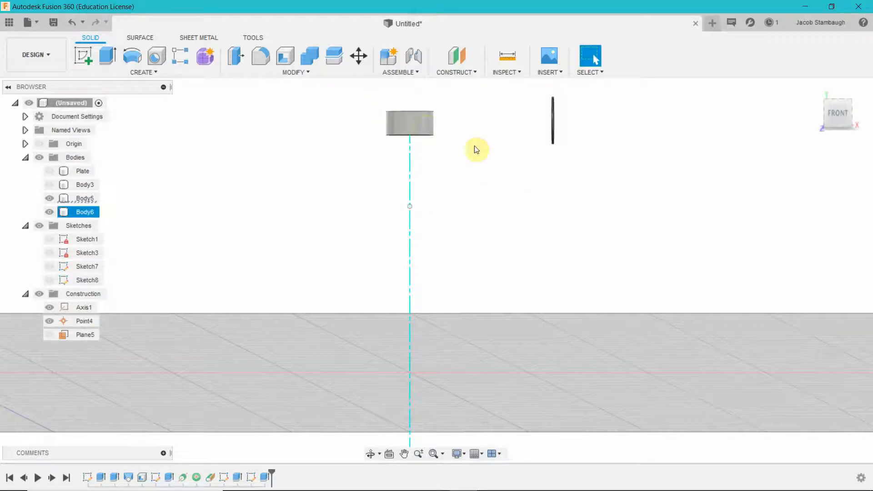
- Edit the raised disc's extrusion and set its distance to 0.05 mm
{"action": "right_click", "coordinate": [424, 124]}
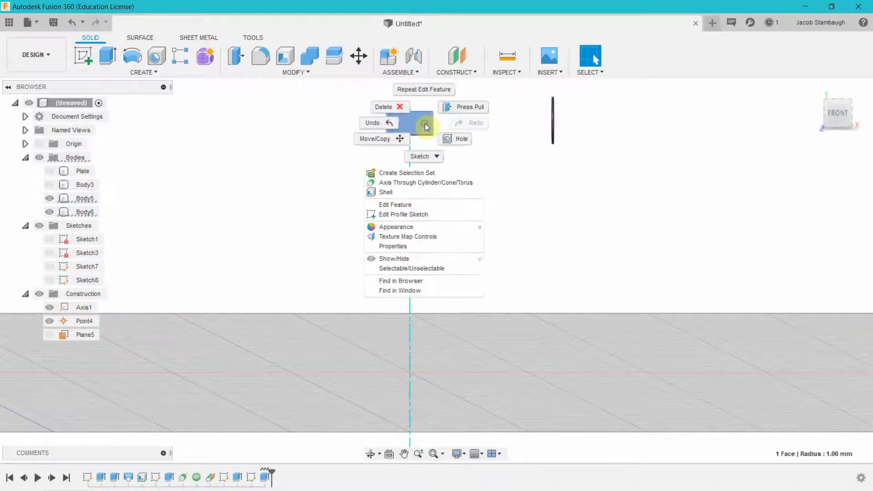
{"action": "left_click", "coordinate": [417, 208]}
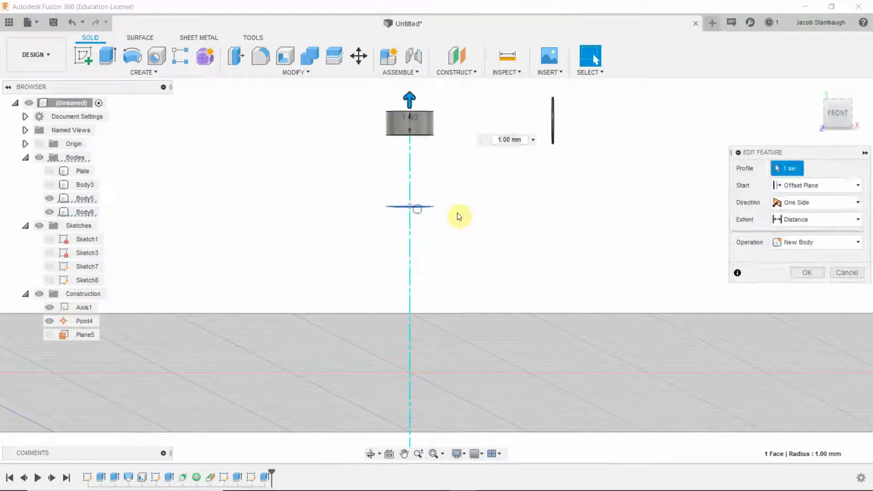
{"action": "left_click", "coordinate": [787, 254]}
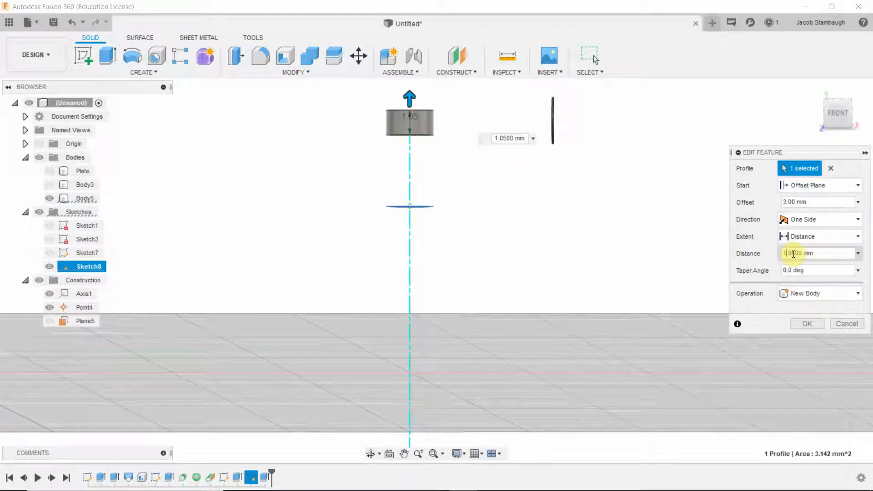
{"action": "key", "text": "Return"}
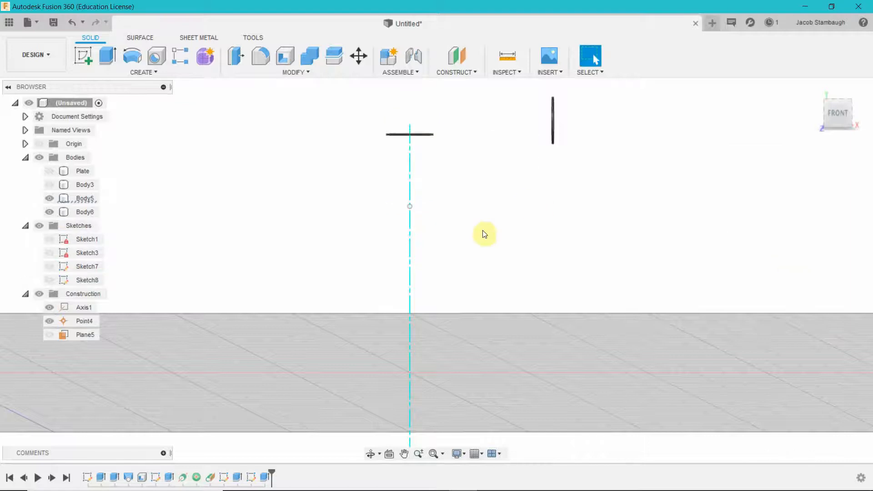
- Show the cylinder body and set up a loft through its top face, the raised horizontal disc and the vertical disc's face
{"action": "middle_click_drag", "start_coordinate": [483, 234], "coordinate": [491, 253], "text": "shift"}
{"action": "left_click", "coordinate": [51, 187]}
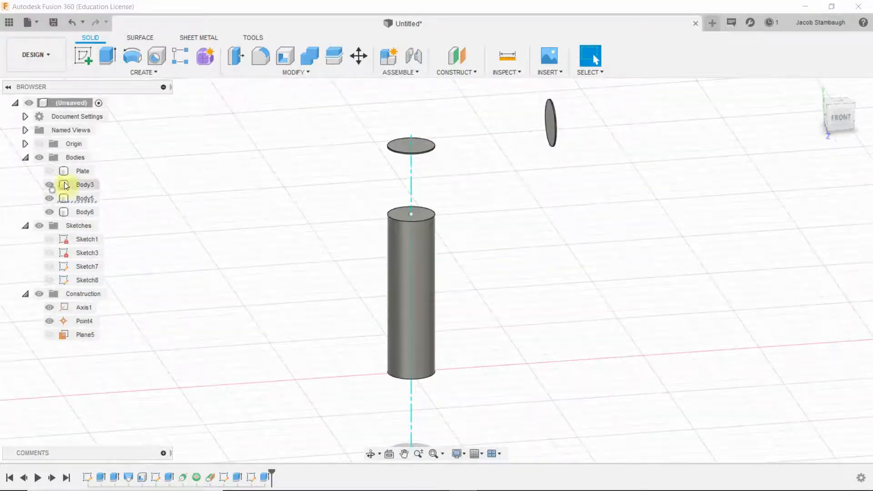
{"action": "left_click", "coordinate": [127, 69]}
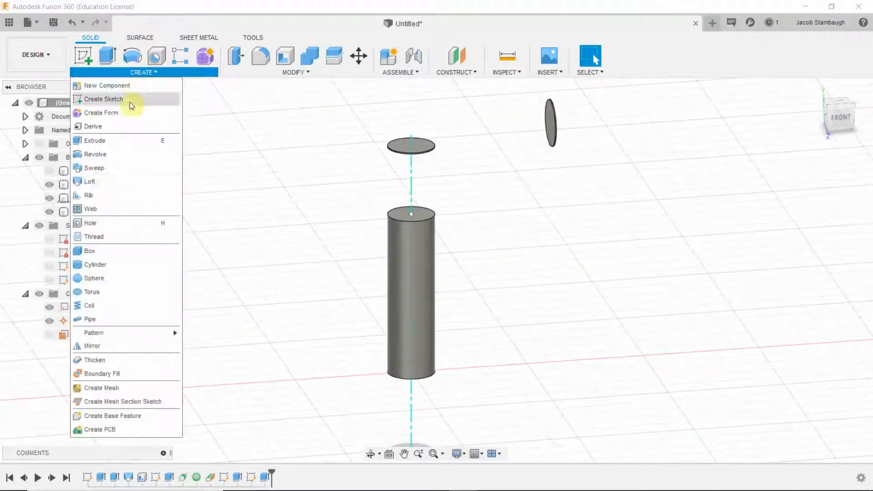
{"action": "left_click", "coordinate": [154, 183]}
{"action": "left_click", "coordinate": [428, 211]}
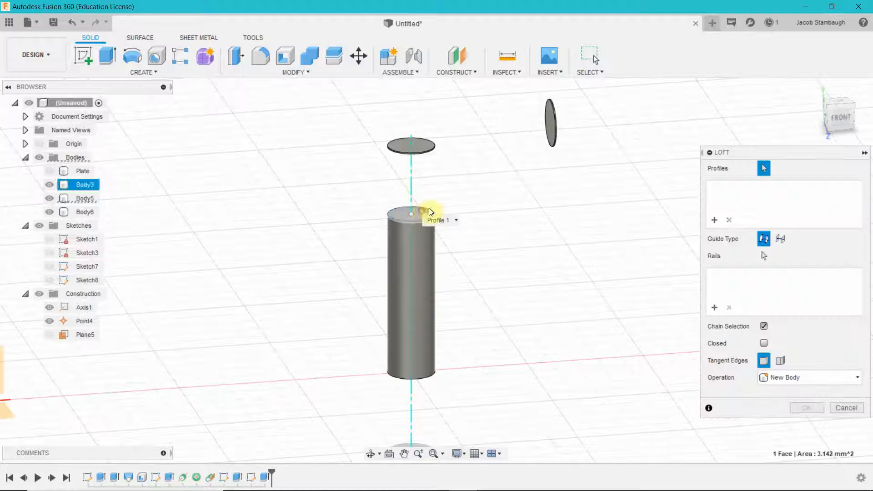
{"action": "middle_click_drag", "start_coordinate": [490, 204], "coordinate": [515, 243], "text": "shift"}
{"action": "left_click", "coordinate": [415, 151]}
{"action": "left_click", "coordinate": [531, 127]}
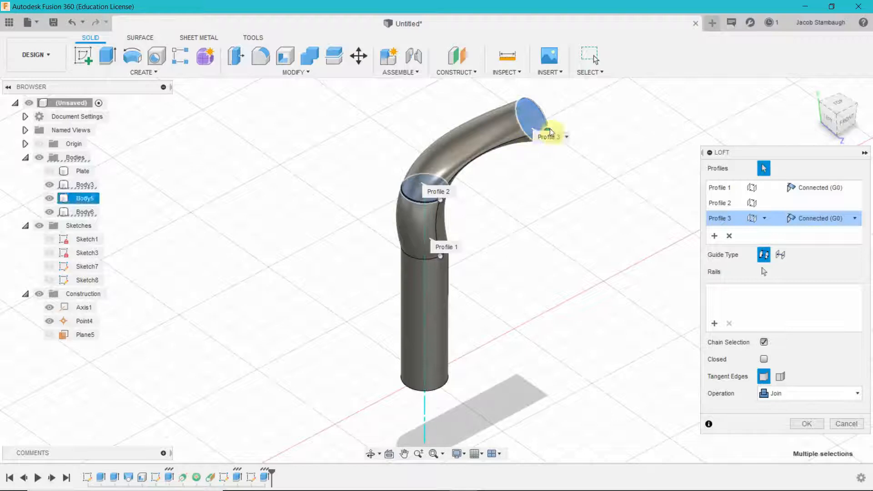
- Try moving the loft's alignment point up and down along the edge of the vertical disc's profile
{"action": "middle_click_drag", "start_coordinate": [590, 224], "coordinate": [524, 201], "text": "shift"}
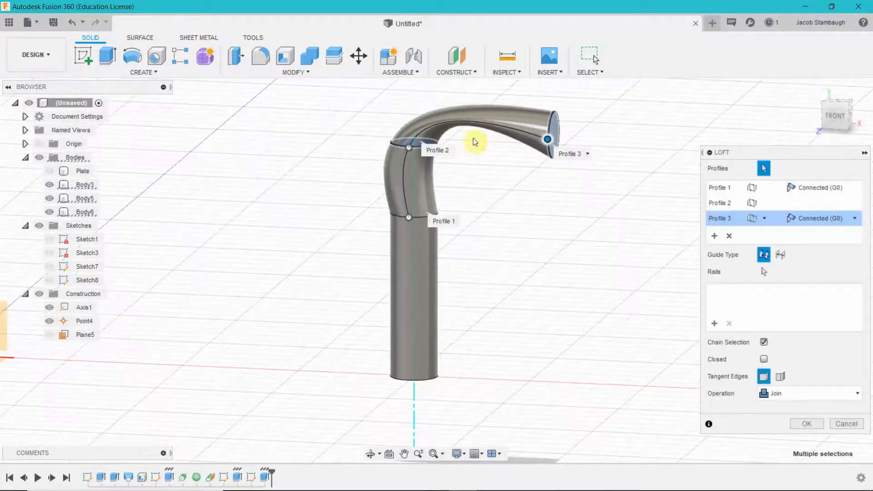
{"action": "scroll", "coordinate": [466, 186], "scroll_direction": "up", "scroll_amount": 3}
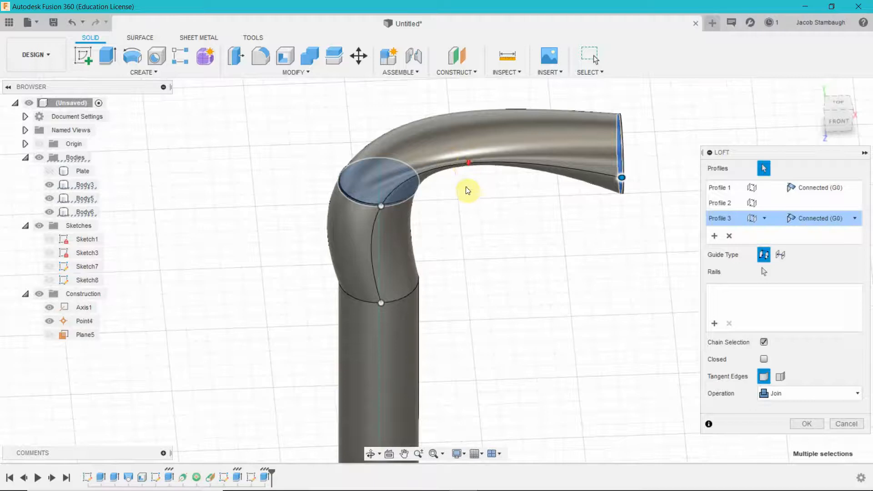
{"action": "middle_click_drag", "start_coordinate": [467, 190], "coordinate": [516, 165], "text": "shift"}
{"action": "left_click_drag", "start_coordinate": [693, 132], "coordinate": [690, 93]}
{"action": "middle_click_drag", "start_coordinate": [609, 228], "coordinate": [683, 122], "text": "shift"}
{"action": "left_click_drag", "start_coordinate": [683, 122], "coordinate": [644, 264]}
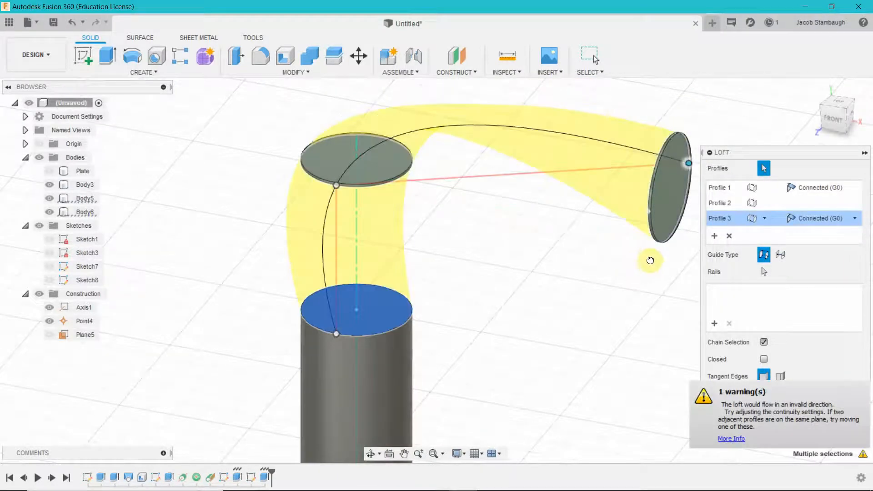
{"action": "middle_click_drag", "start_coordinate": [593, 279], "coordinate": [614, 273], "text": "shift"}
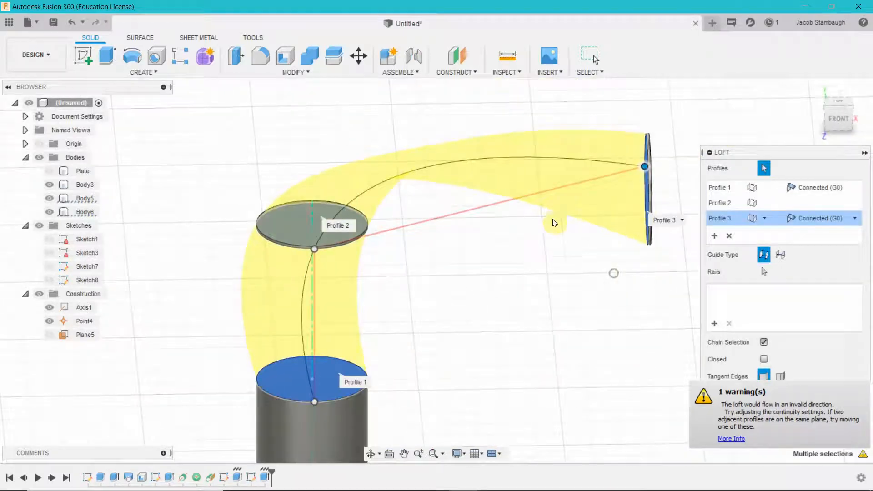
- Try shifting the loft's alignment point down the vertical disc's edge to its lowest part
{"action": "mouse_move", "coordinate": [643, 167]}
{"action": "left_mouse_down"}
{"action": "mouse_move", "coordinate": [650, 245]}
{"action": "mouse_move", "coordinate": [664, 263]}
{"action": "mouse_move", "coordinate": [651, 174]}
{"action": "left_mouse_up"}
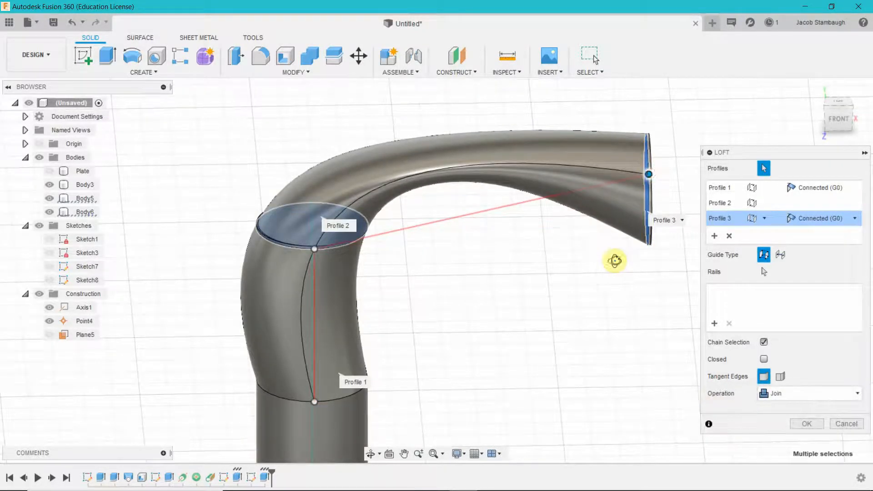
{"action": "middle_click_drag", "start_coordinate": [613, 259], "coordinate": [615, 238], "text": "shift"}
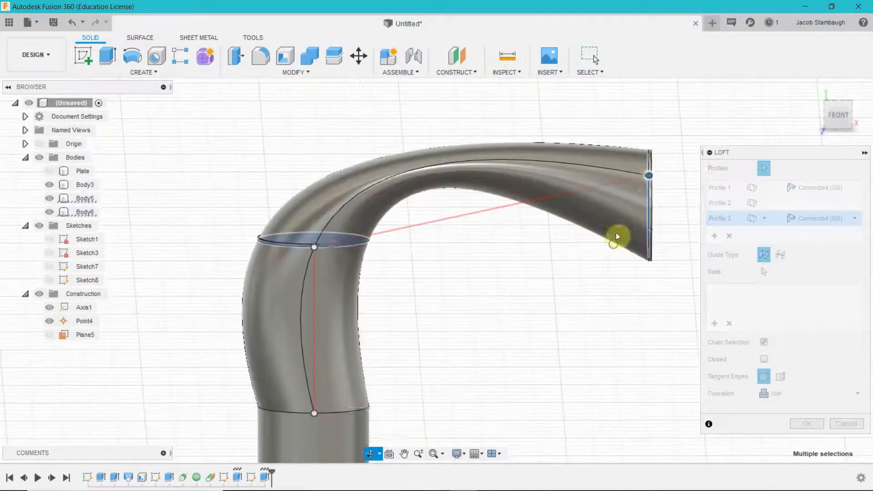
{"action": "left_click_drag", "start_coordinate": [651, 207], "coordinate": [661, 275]}
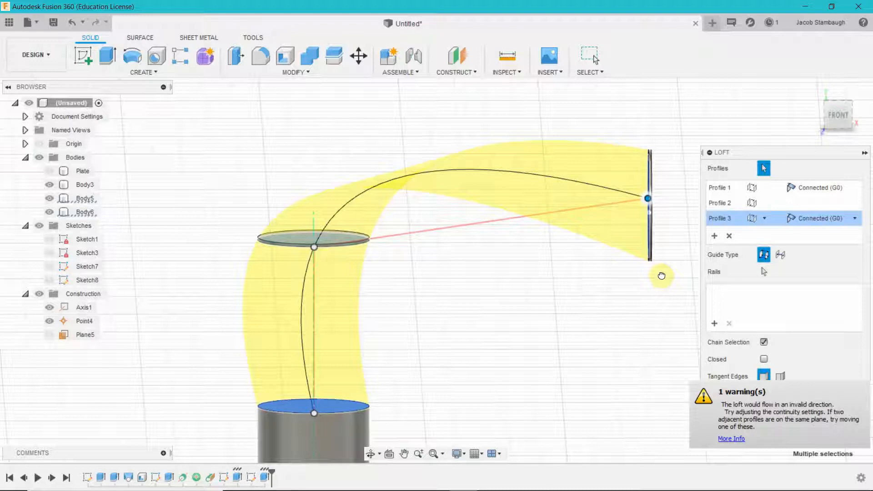
{"action": "left_click_drag", "start_coordinate": [649, 199], "coordinate": [654, 269]}
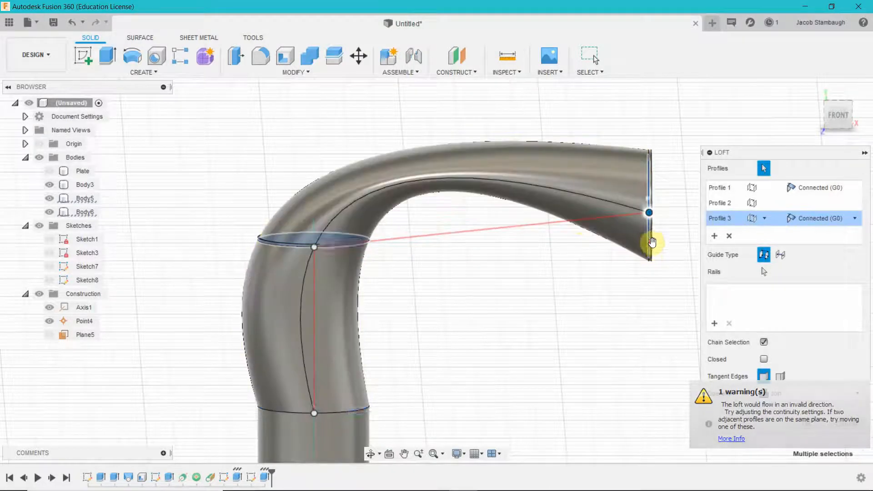
{"action": "middle_click_drag", "start_coordinate": [628, 296], "coordinate": [625, 235], "text": "shift"}
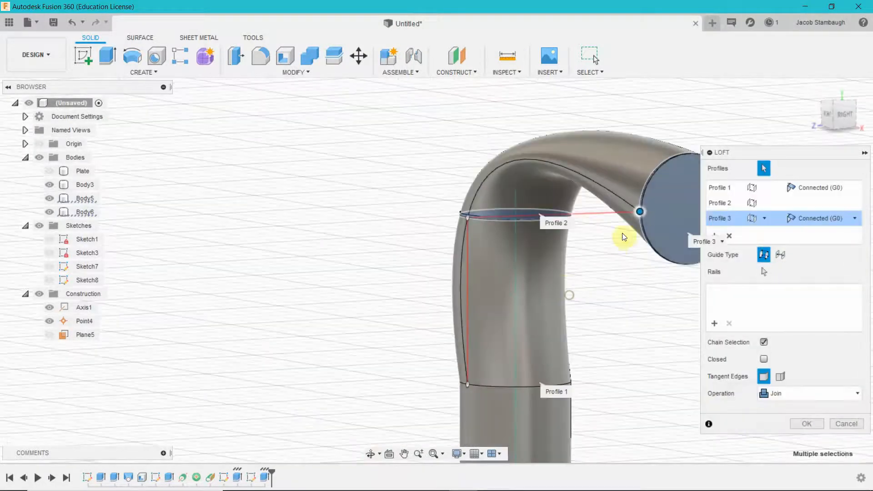
{"action": "left_click_drag", "start_coordinate": [641, 213], "coordinate": [651, 276]}
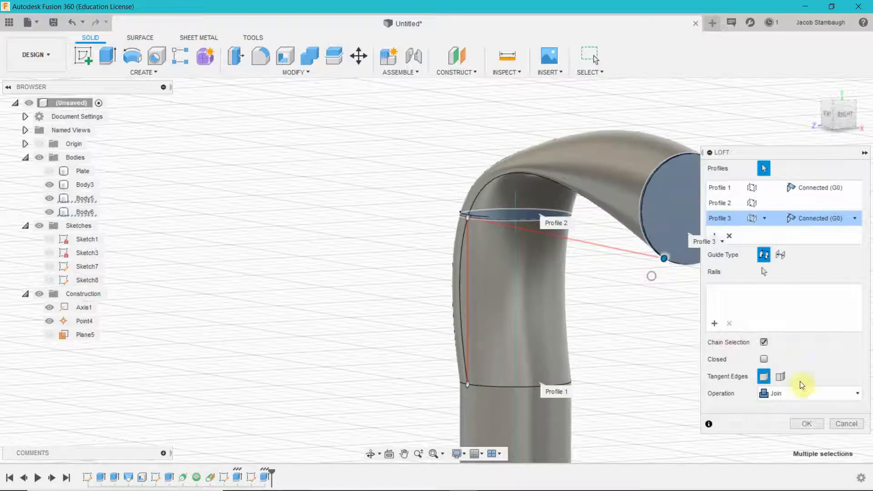
- Move the loft's alignment point to about mid-height on the vertical disc's edge and confirm the loft as a join
{"action": "middle_click_drag", "start_coordinate": [627, 305], "coordinate": [663, 273], "text": "shift"}
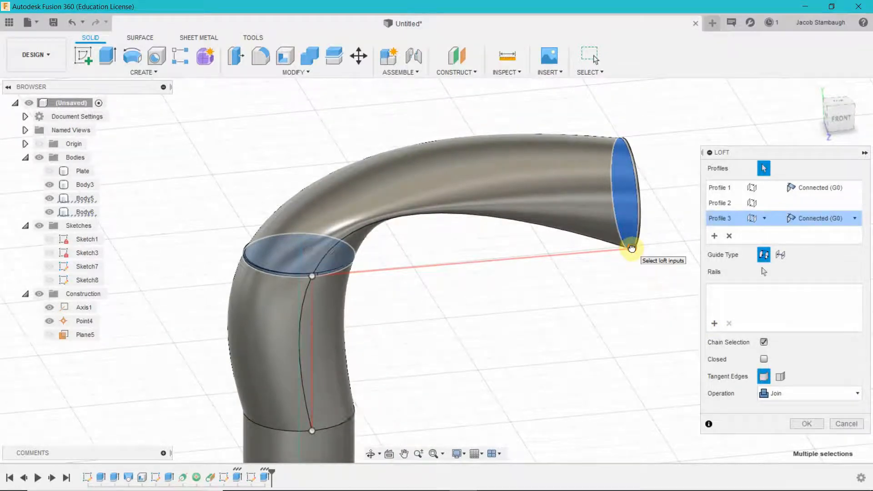
{"action": "left_click_drag", "start_coordinate": [629, 245], "coordinate": [628, 99]}
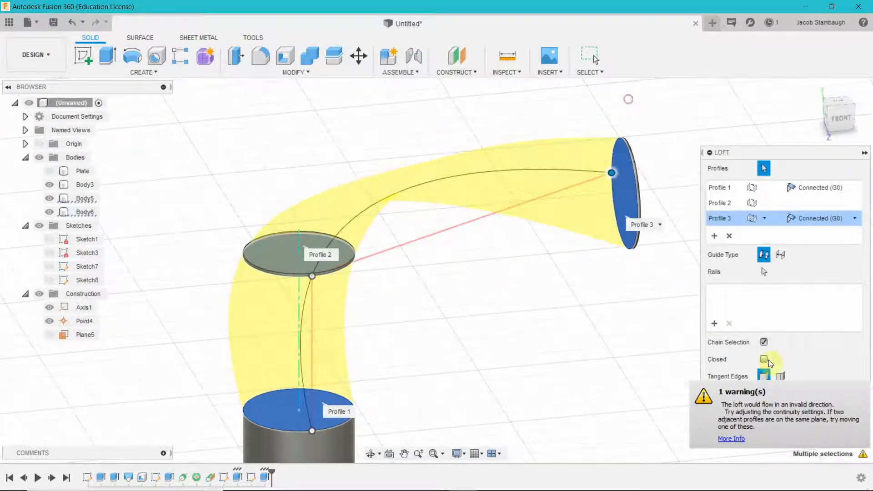
{"action": "left_click", "coordinate": [800, 422]}
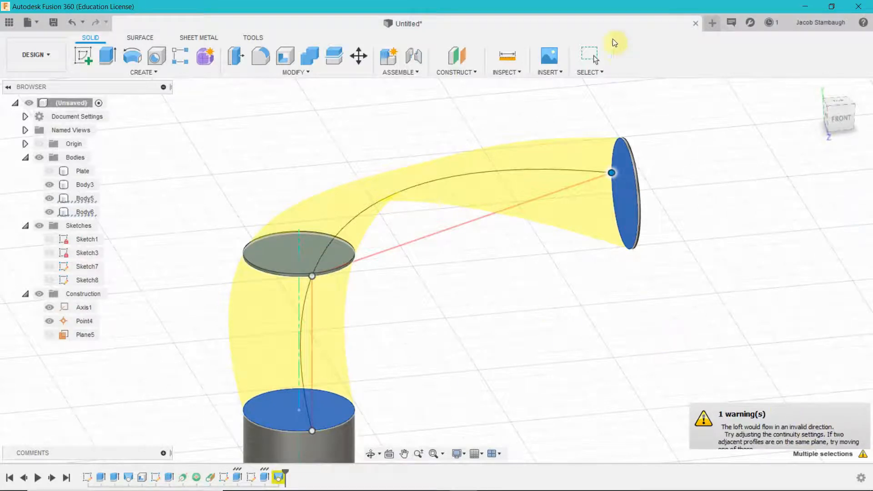
- Roll the history back to just after the construction plane and delete the sketches, extrusions and loft that follow it
{"action": "middle_click_drag", "start_coordinate": [509, 264], "coordinate": [559, 263], "text": "shift"}
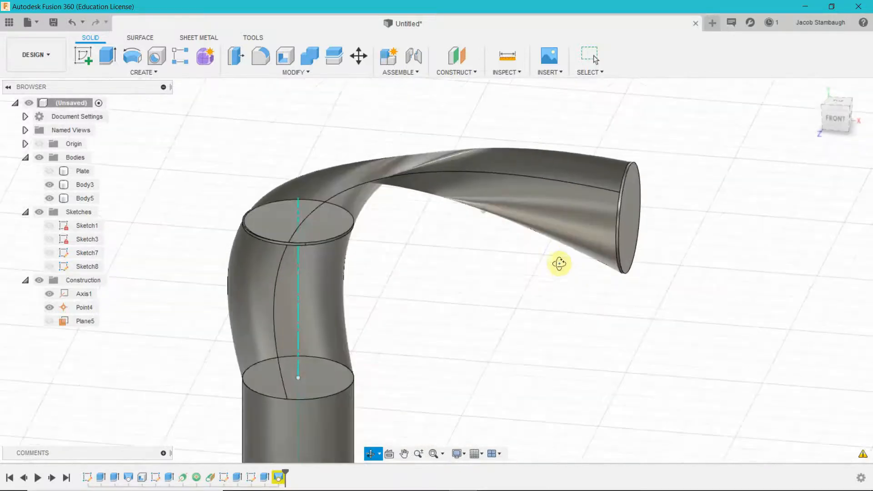
{"action": "key", "text": "Escape"}
{"action": "scroll", "coordinate": [500, 289], "scroll_direction": "down", "scroll_amount": 2}
{"action": "scroll", "coordinate": [520, 335], "scroll_direction": "down", "scroll_amount": 3}
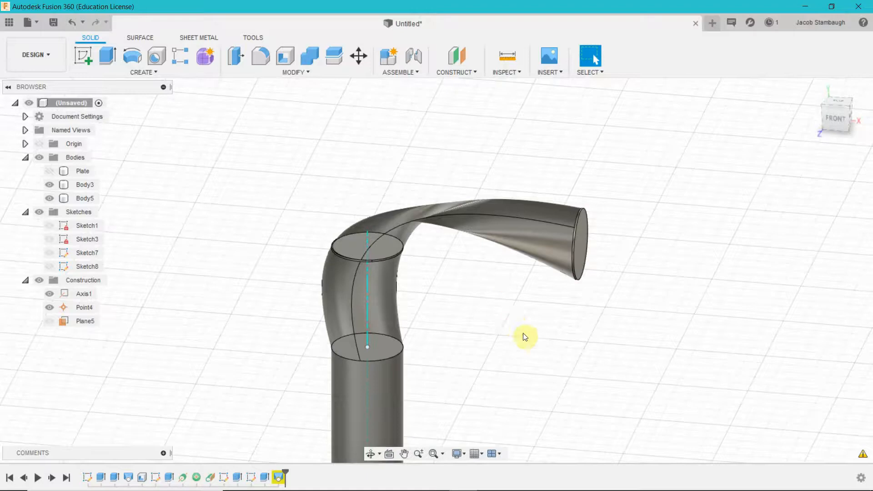
{"action": "middle_click_drag", "start_coordinate": [532, 341], "coordinate": [587, 232]}
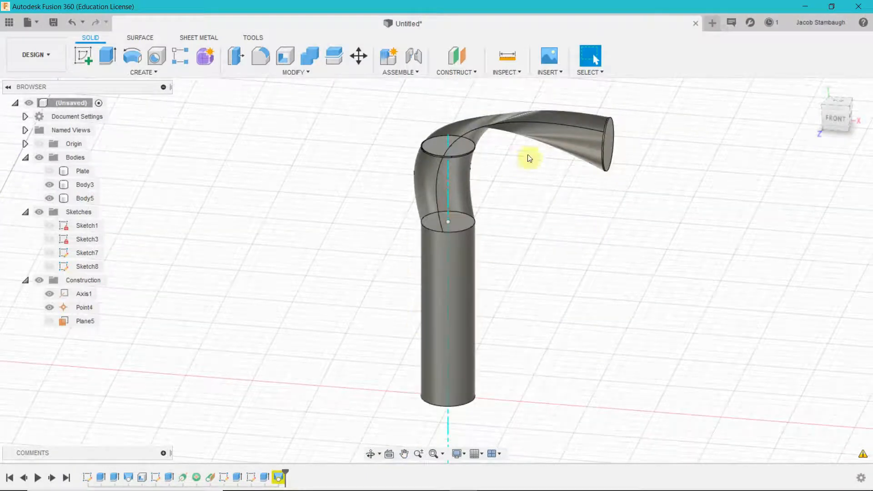
{"action": "mouse_move", "coordinate": [484, 206]}
{"action": "middle_mouse_down", "text": "shift"}
{"action": "mouse_move", "coordinate": [579, 226]}
{"action": "mouse_move", "coordinate": [544, 249]}
{"action": "mouse_move", "coordinate": [548, 218]}
{"action": "mouse_move", "coordinate": [405, 309]}
{"action": "middle_mouse_up", "text": "shift"}
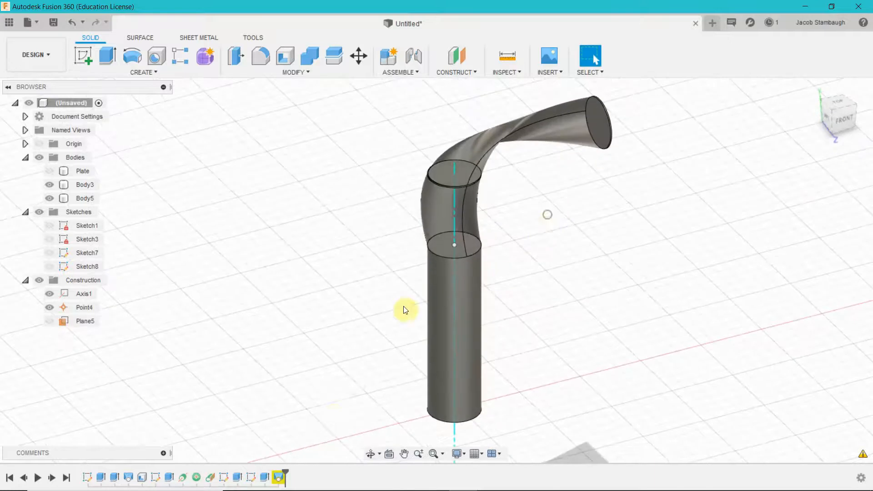
{"action": "left_click_drag", "start_coordinate": [284, 472], "coordinate": [218, 480]}
{"action": "right_click", "coordinate": [222, 477]}
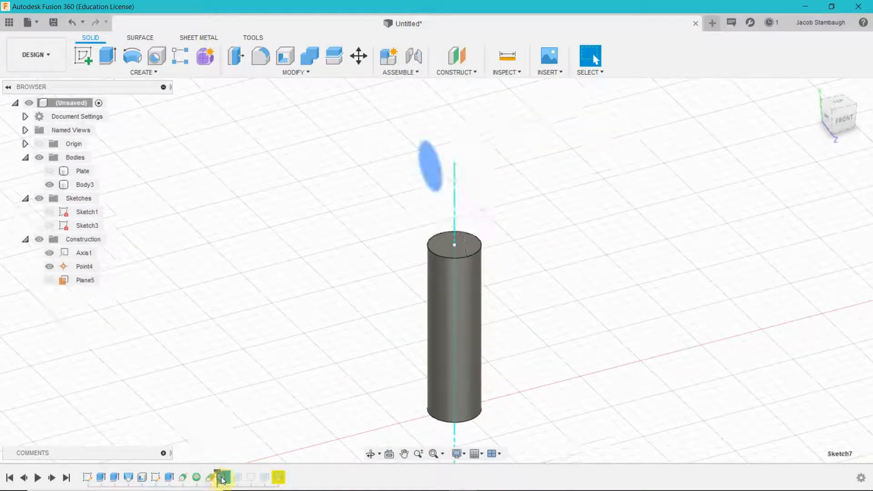
{"action": "left_click", "coordinate": [271, 439]}
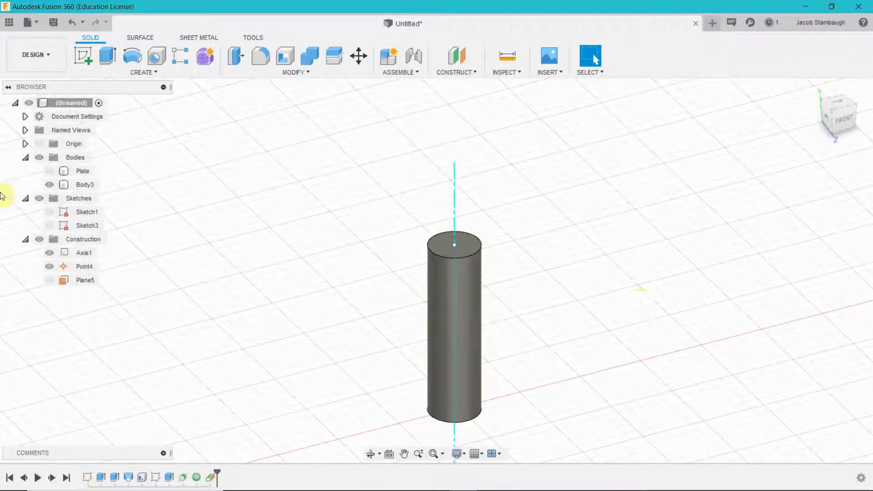
- Show the construction plane beside the cylinder and create a new sketch on it
{"action": "left_click", "coordinate": [48, 280]}
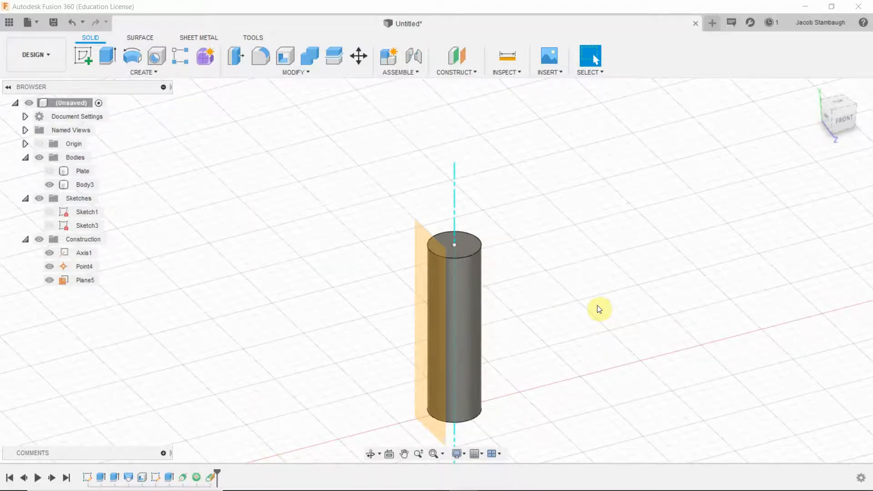
{"action": "mouse_move", "coordinate": [676, 260]}
{"action": "middle_mouse_down", "text": "shift"}
{"action": "mouse_move", "coordinate": [645, 277]}
{"action": "mouse_move", "coordinate": [592, 275]}
{"action": "mouse_move", "coordinate": [601, 204]}
{"action": "middle_mouse_up", "text": "shift"}
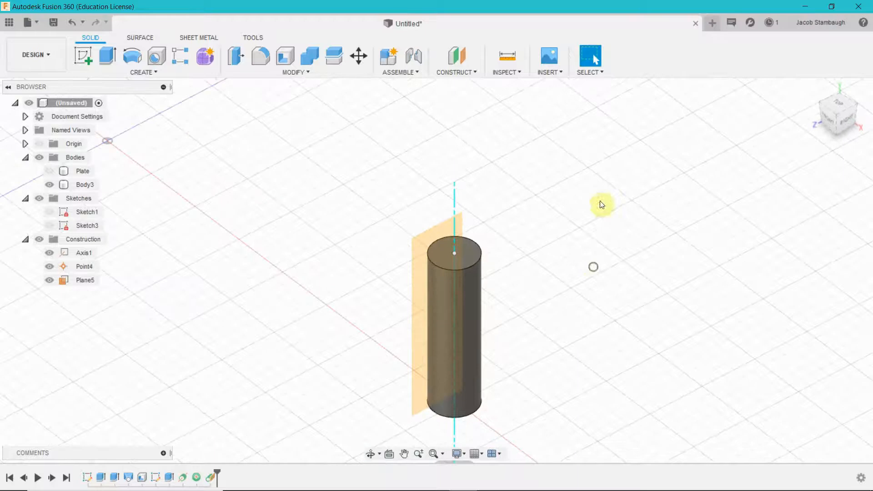
{"action": "left_click", "coordinate": [181, 68]}
{"action": "left_click", "coordinate": [82, 58]}
{"action": "left_click", "coordinate": [419, 253]}
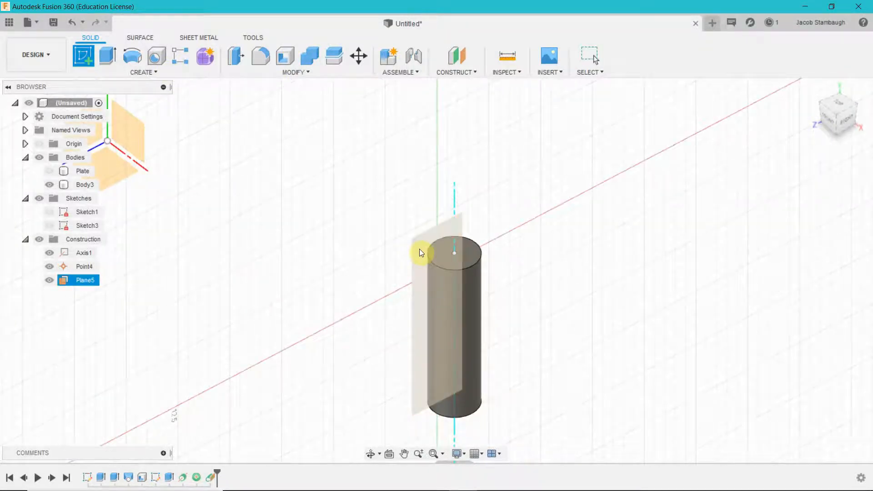
{"action": "left_click", "coordinate": [419, 248]}
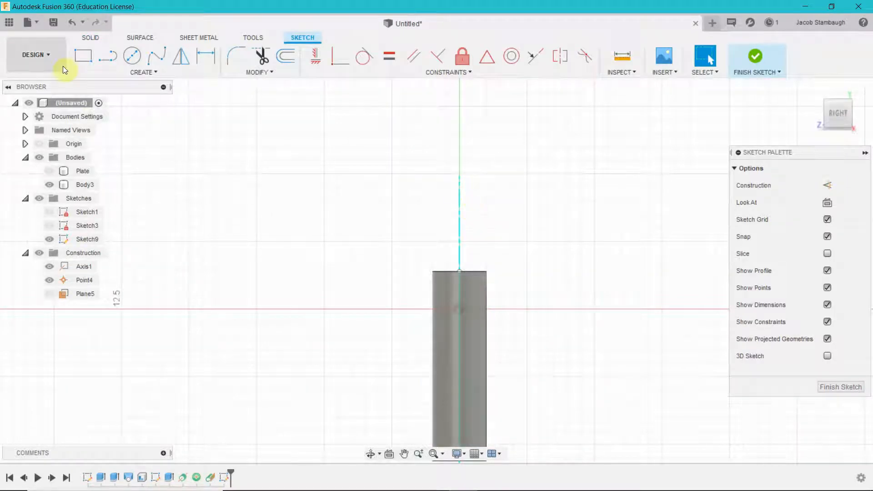
- Draw an open fit point spline from inside the cylinder up along its axis and out sideways over a hump, and finish the sketch
{"action": "left_click", "coordinate": [162, 54]}
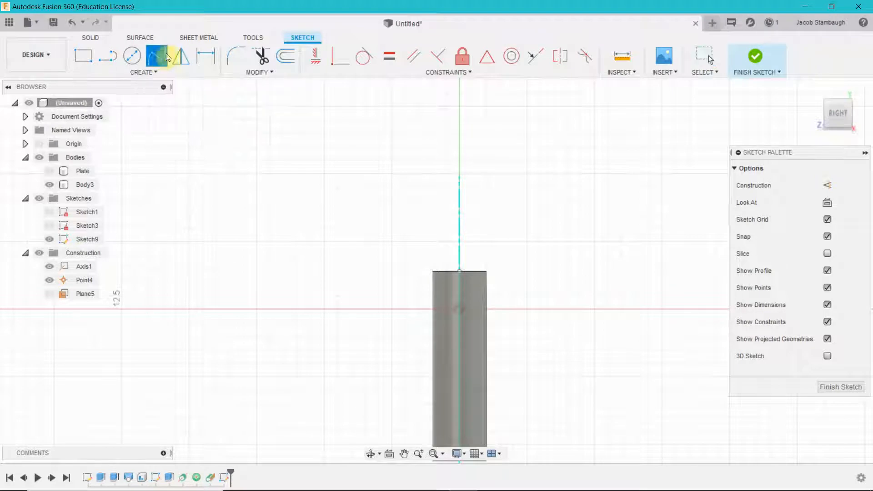
{"action": "left_click", "coordinate": [460, 272]}
{"action": "left_click", "coordinate": [459, 268]}
{"action": "left_click", "coordinate": [459, 208]}
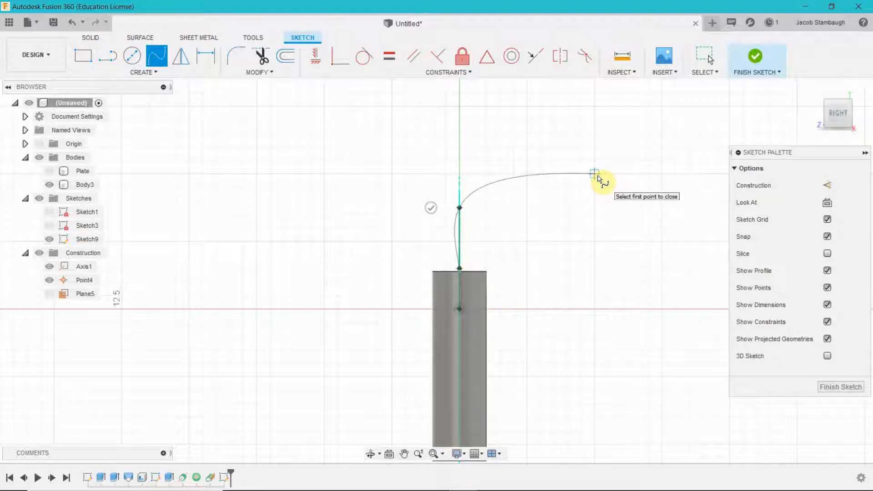
{"action": "left_click", "coordinate": [595, 175]}
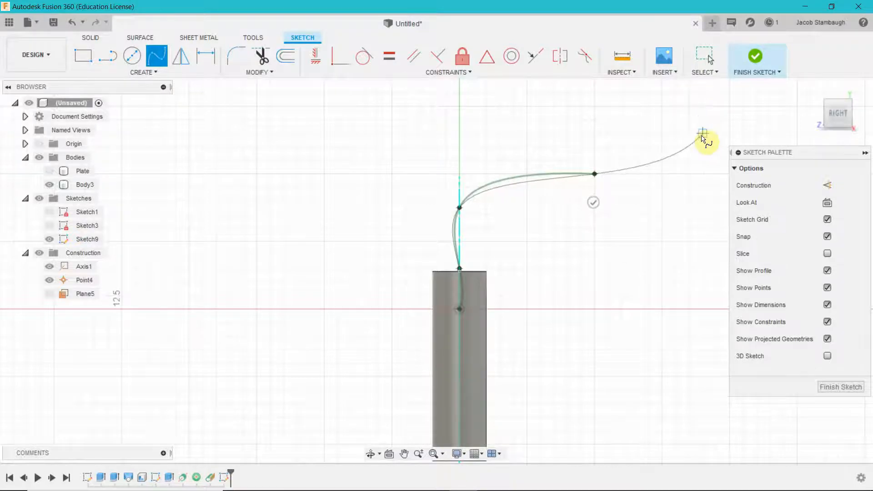
{"action": "scroll", "coordinate": [702, 138], "scroll_direction": "down", "scroll_amount": 4}
{"action": "middle_click_drag", "start_coordinate": [701, 142], "coordinate": [680, 191]}
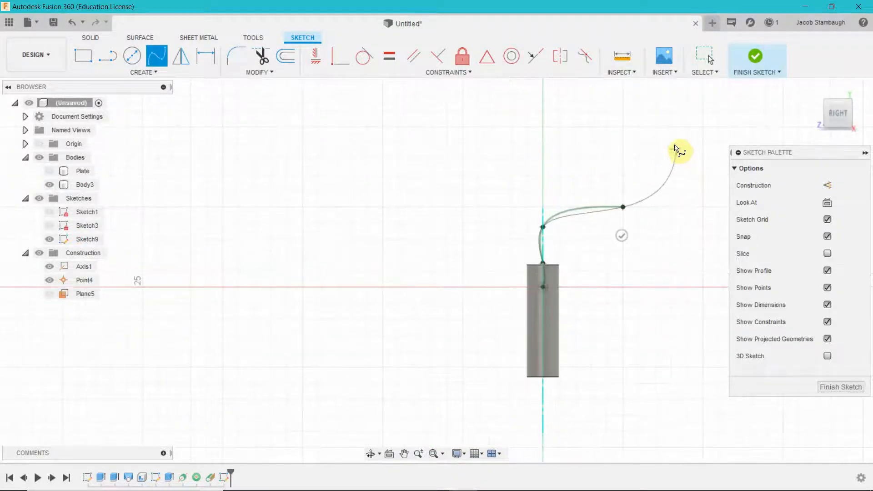
{"action": "left_click", "coordinate": [681, 142]}
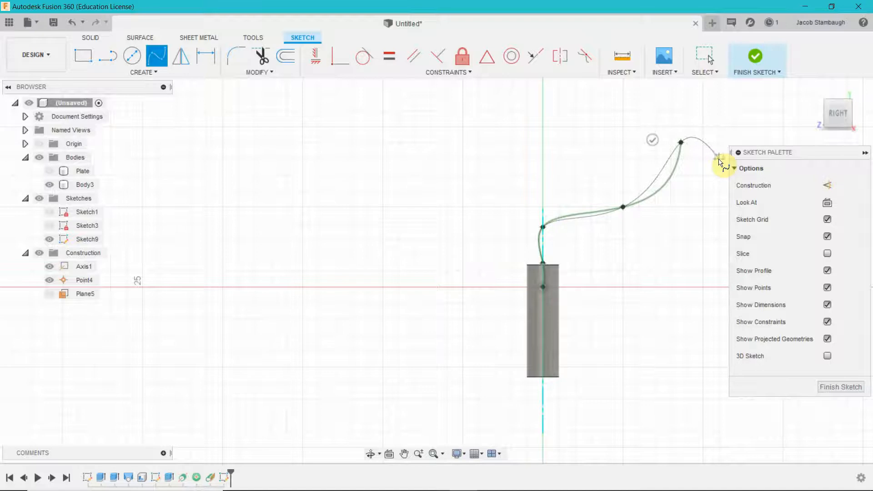
{"action": "middle_click_drag", "start_coordinate": [727, 159], "coordinate": [588, 176]}
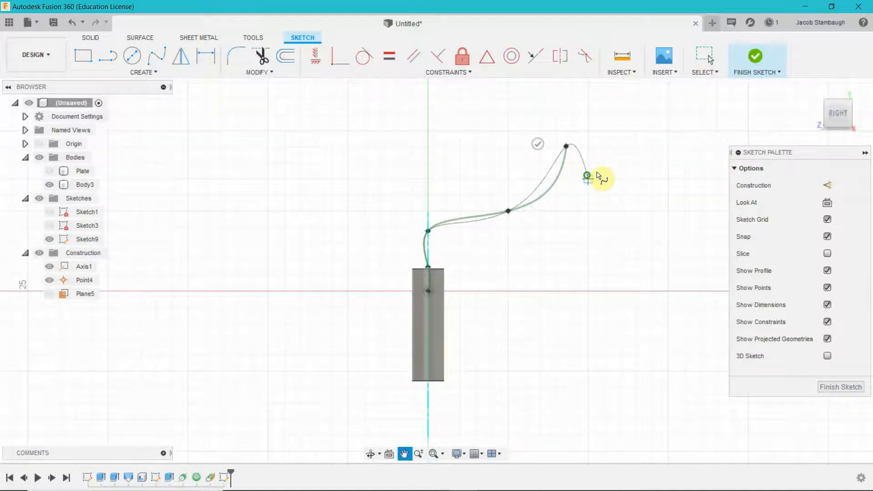
{"action": "left_click", "coordinate": [645, 179]}
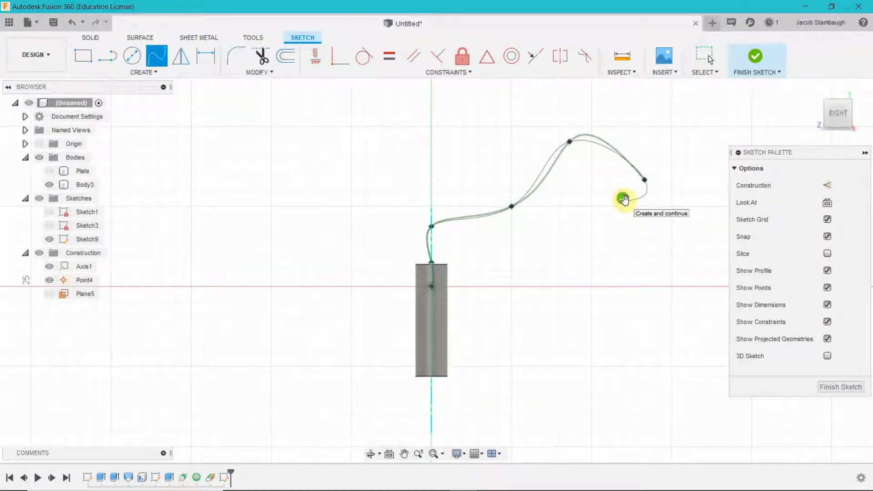
{"action": "left_click", "coordinate": [623, 199]}
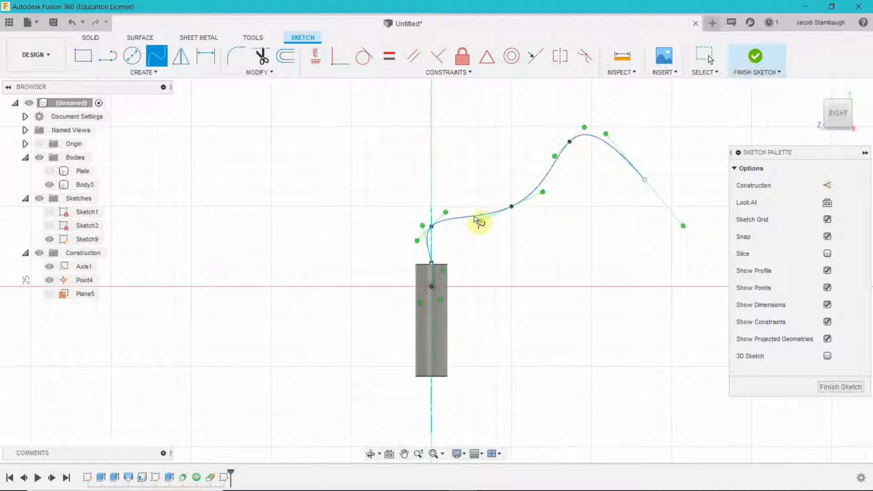
{"action": "left_click", "coordinate": [753, 57]}
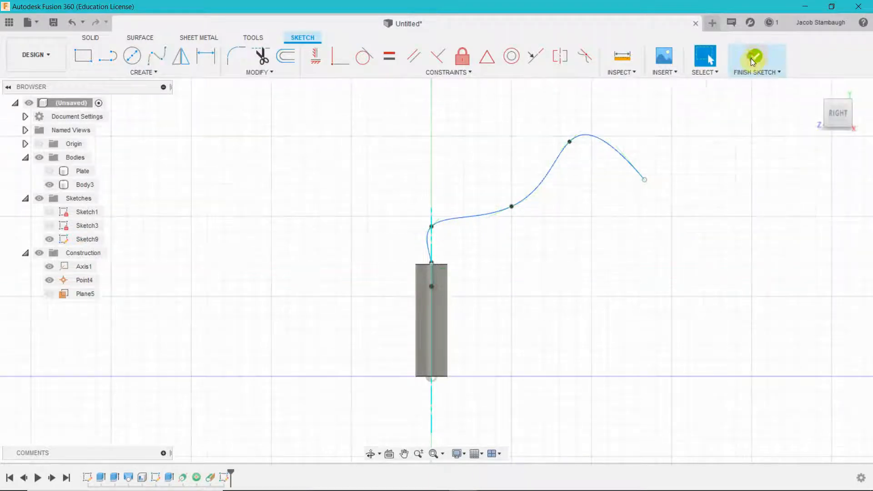
- Set up a single-path Sweep of the cylinder's top face along the spline, using the Join operation
{"action": "mouse_move", "coordinate": [527, 246]}
{"action": "middle_mouse_down", "text": "shift"}
{"action": "mouse_move", "coordinate": [546, 274]}
{"action": "mouse_move", "coordinate": [702, 248]}
{"action": "mouse_move", "coordinate": [631, 280]}
{"action": "mouse_move", "coordinate": [571, 271]}
{"action": "mouse_move", "coordinate": [527, 246]}
{"action": "mouse_move", "coordinate": [533, 260]}
{"action": "middle_mouse_up", "text": "shift"}
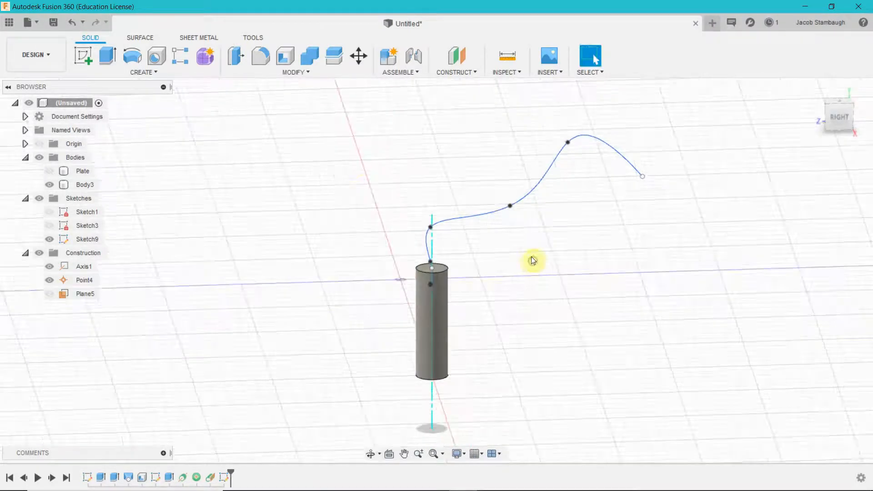
{"action": "left_click", "coordinate": [145, 71]}
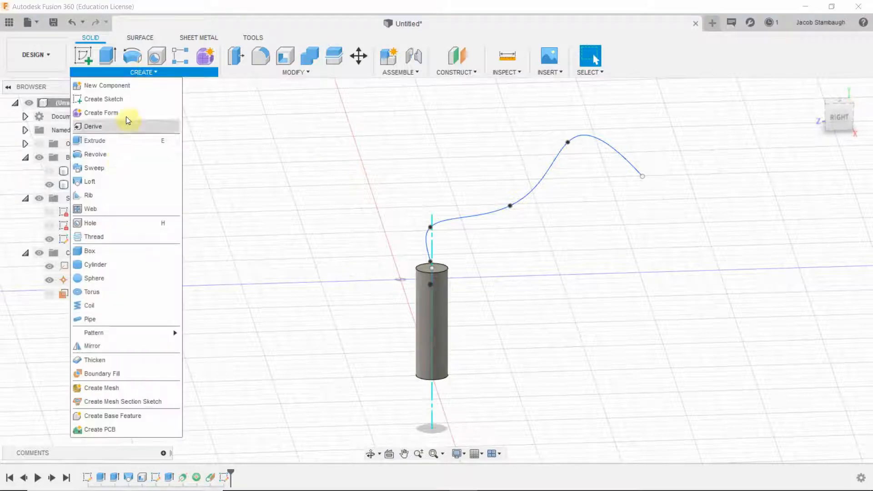
{"action": "left_click", "coordinate": [114, 167]}
{"action": "middle_click_drag", "start_coordinate": [559, 216], "coordinate": [552, 235], "text": "shift"}
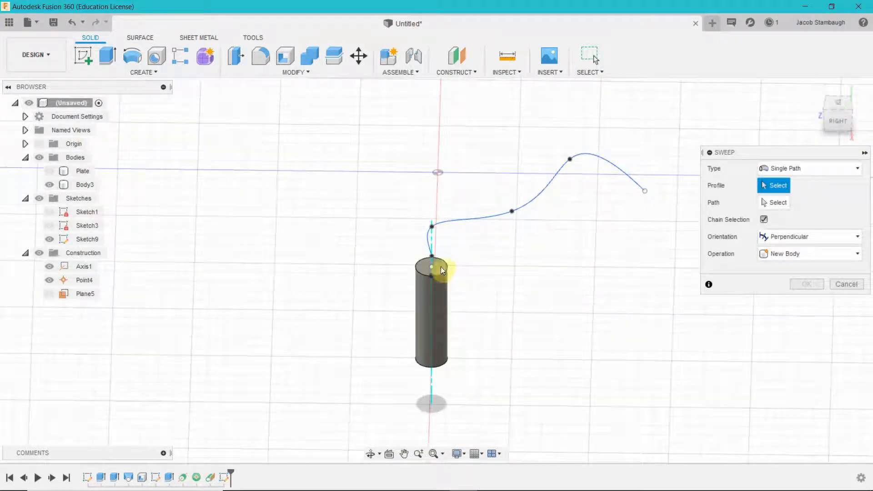
{"action": "left_click", "coordinate": [440, 266]}
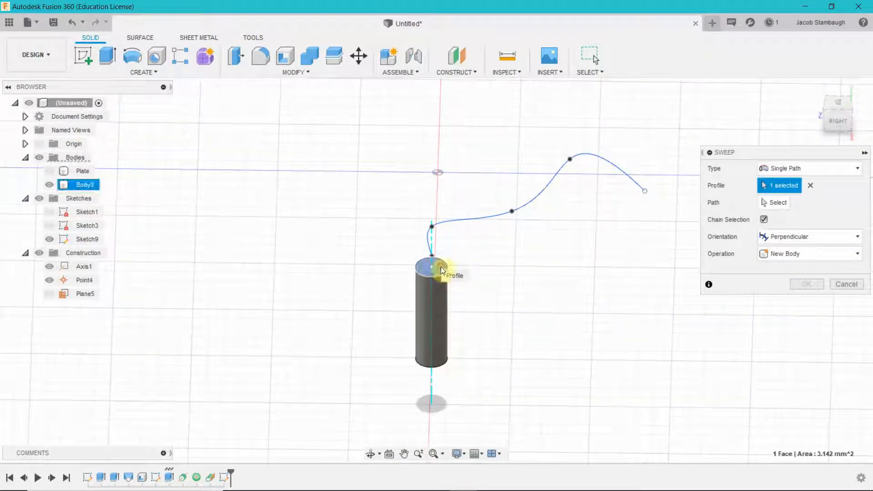
{"action": "left_click", "coordinate": [773, 203]}
{"action": "left_click", "coordinate": [542, 195]}
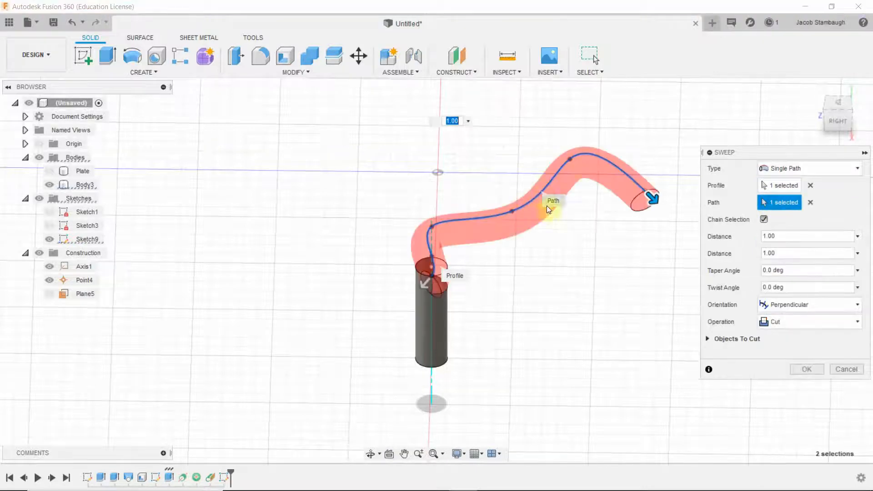
{"action": "mouse_move", "coordinate": [555, 279]}
{"action": "middle_mouse_down", "text": "shift"}
{"action": "mouse_move", "coordinate": [526, 335]}
{"action": "mouse_move", "coordinate": [542, 273]}
{"action": "mouse_move", "coordinate": [556, 260]}
{"action": "mouse_move", "coordinate": [563, 265]}
{"action": "middle_mouse_up", "text": "shift"}
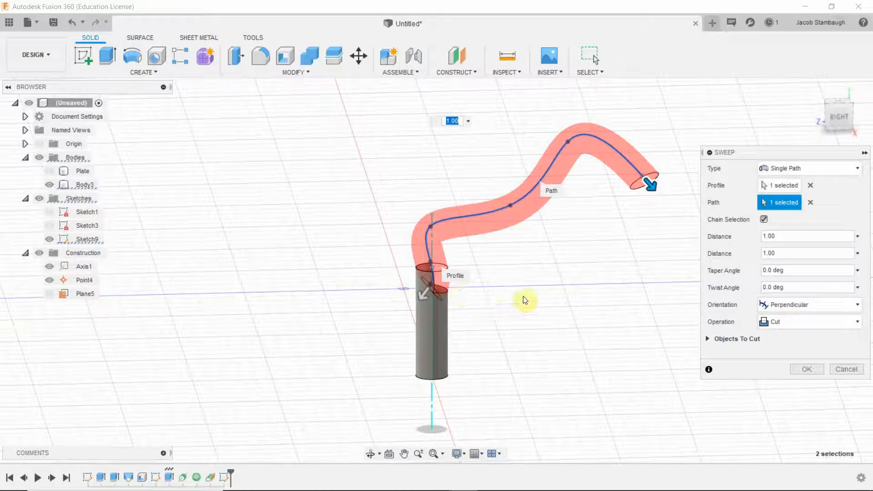
{"action": "left_click", "coordinate": [786, 321]}
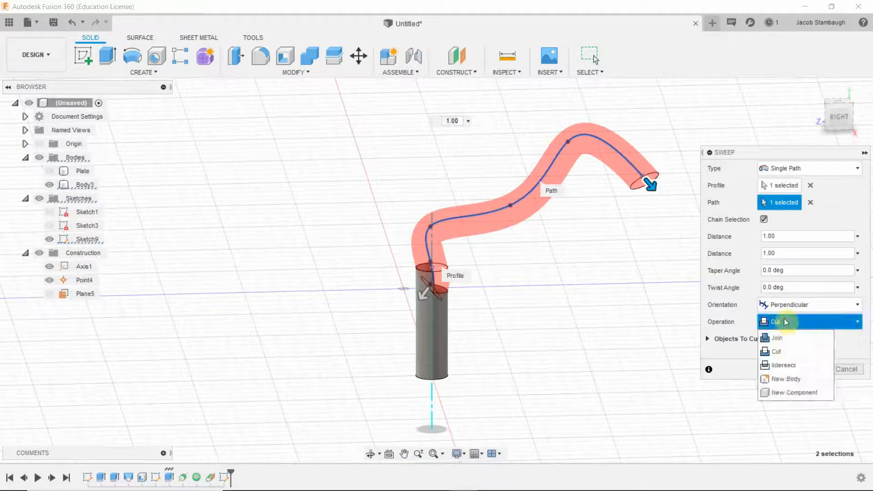
{"action": "left_click", "coordinate": [770, 335]}
{"action": "middle_click_drag", "start_coordinate": [607, 275], "coordinate": [583, 268], "text": "shift"}
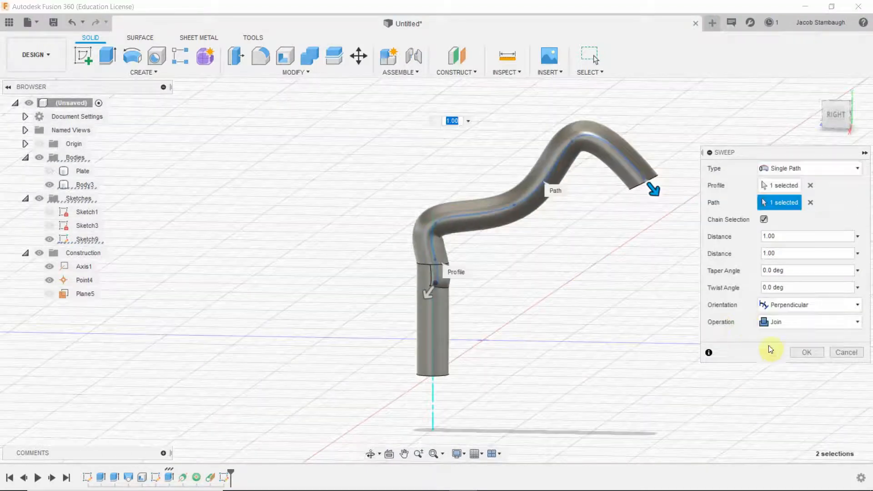
- Try the Parallel orientation for the sweep and return it to Perpendicular
{"action": "left_click_drag", "start_coordinate": [653, 191], "coordinate": [686, 249]}
{"action": "left_click", "coordinate": [813, 302]}
{"action": "left_click", "coordinate": [799, 309]}
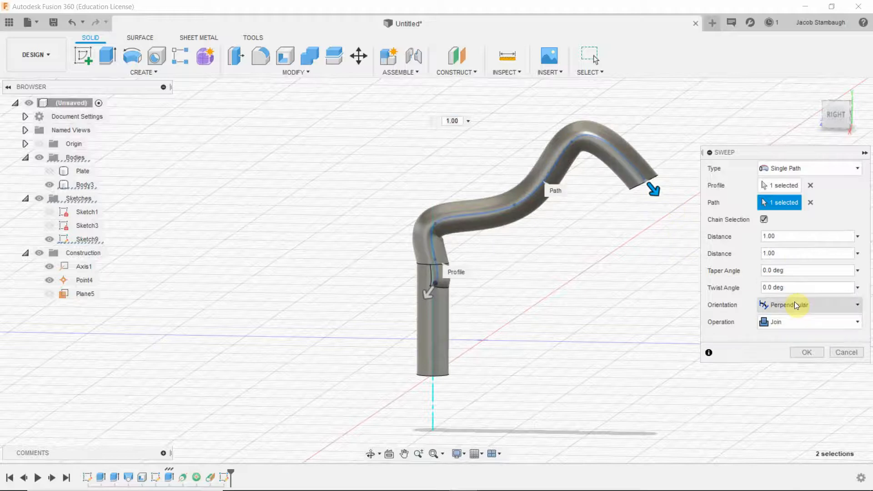
{"action": "left_click", "coordinate": [794, 305]}
{"action": "left_click", "coordinate": [797, 335]}
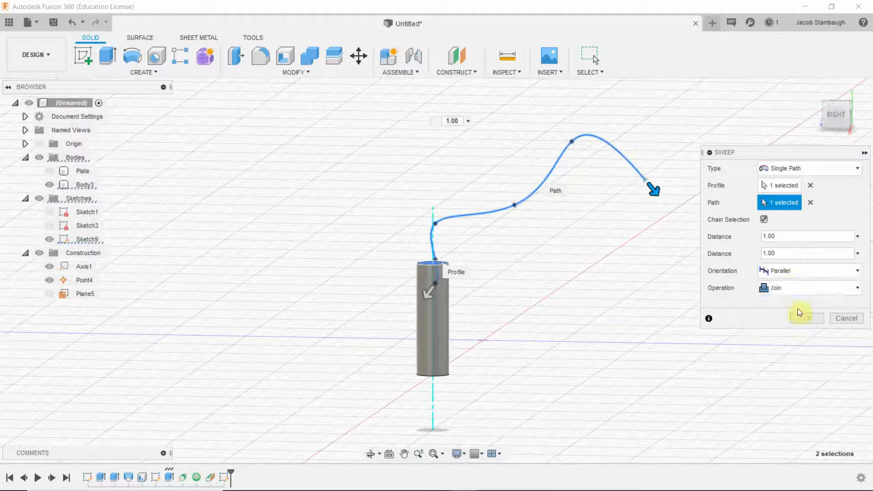
{"action": "left_click", "coordinate": [788, 275]}
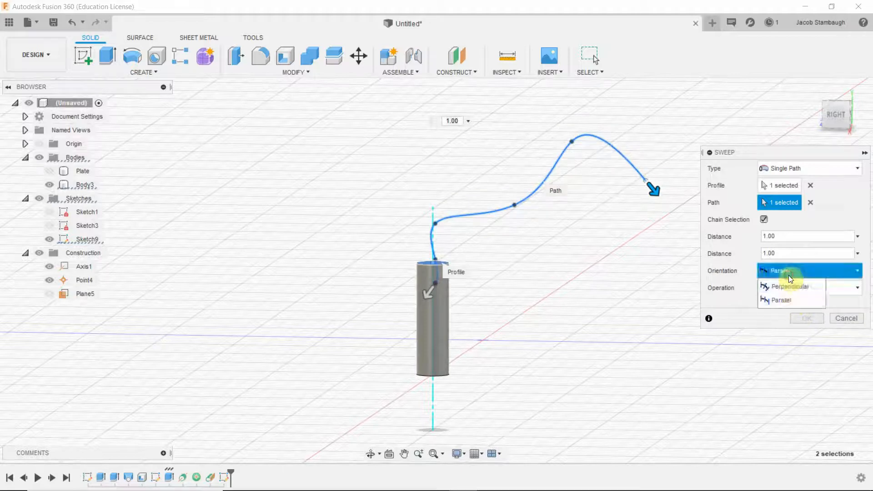
{"action": "left_click", "coordinate": [793, 288]}
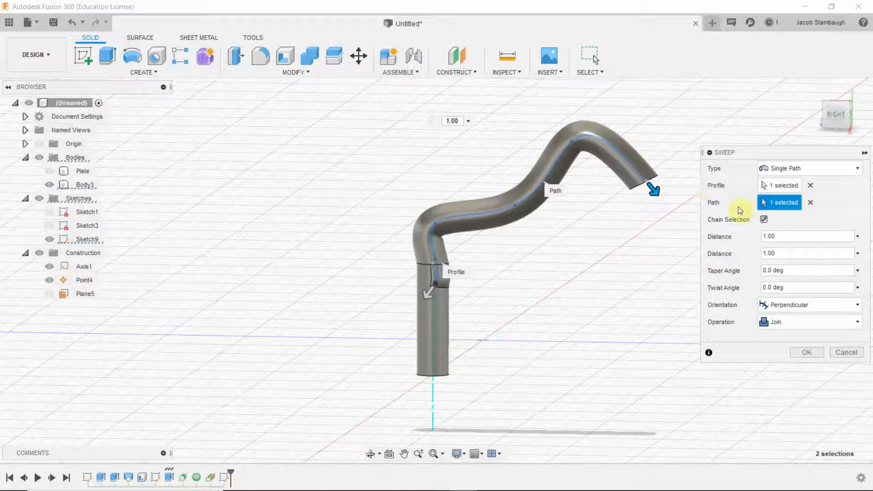
- Create the joined sweep along the spline with Perpendicular orientation
{"action": "left_click", "coordinate": [806, 350]}
{"action": "mouse_move", "coordinate": [717, 311]}
{"action": "middle_mouse_down", "text": "shift"}
{"action": "mouse_move", "coordinate": [668, 327]}
{"action": "mouse_move", "coordinate": [547, 286]}
{"action": "mouse_move", "coordinate": [594, 220]}
{"action": "mouse_move", "coordinate": [723, 337]}
{"action": "mouse_move", "coordinate": [717, 305]}
{"action": "middle_mouse_up", "text": "shift"}
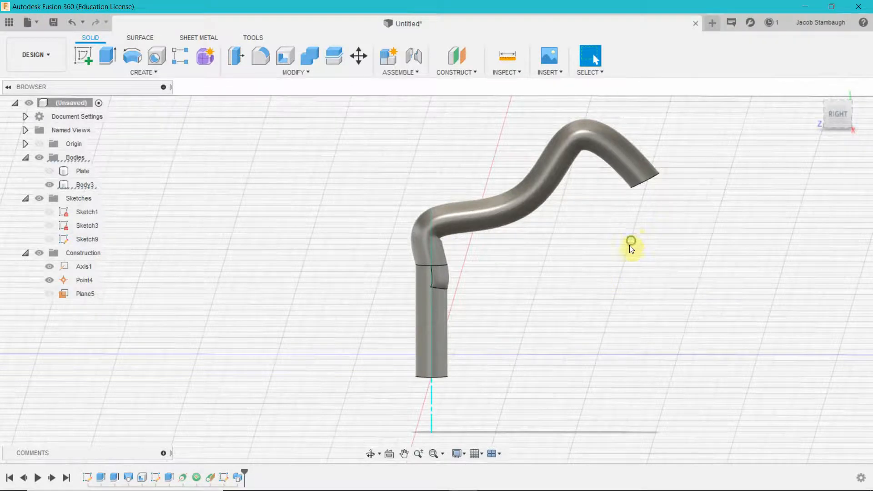
{"action": "mouse_move", "coordinate": [630, 245]}
{"action": "middle_mouse_down", "text": "shift"}
{"action": "mouse_move", "coordinate": [630, 269]}
{"action": "mouse_move", "coordinate": [631, 240]}
{"action": "middle_mouse_up", "text": "shift"}
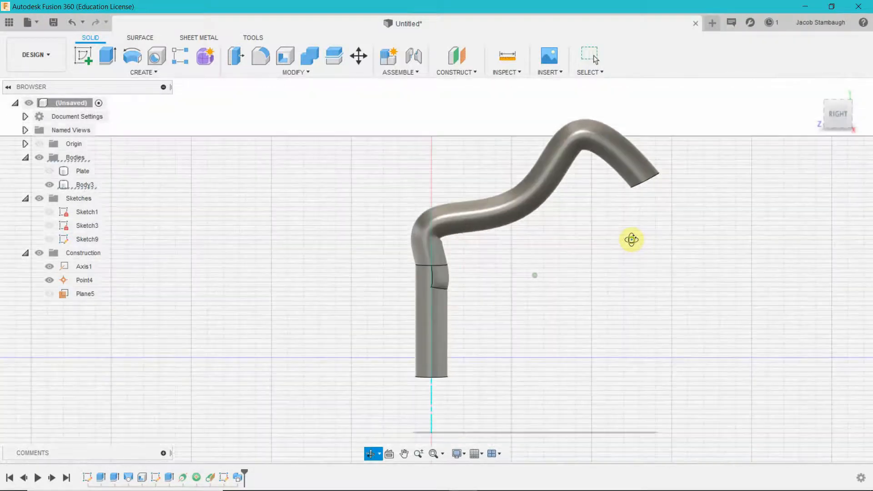
- Edit the sweep path sketch, moving the spline's three outer points so it rises along the axis and arches over sideways, and finish the sketch
{"action": "left_click", "coordinate": [223, 481]}
{"action": "right_click", "coordinate": [223, 481]}
{"action": "left_click", "coordinate": [253, 364]}
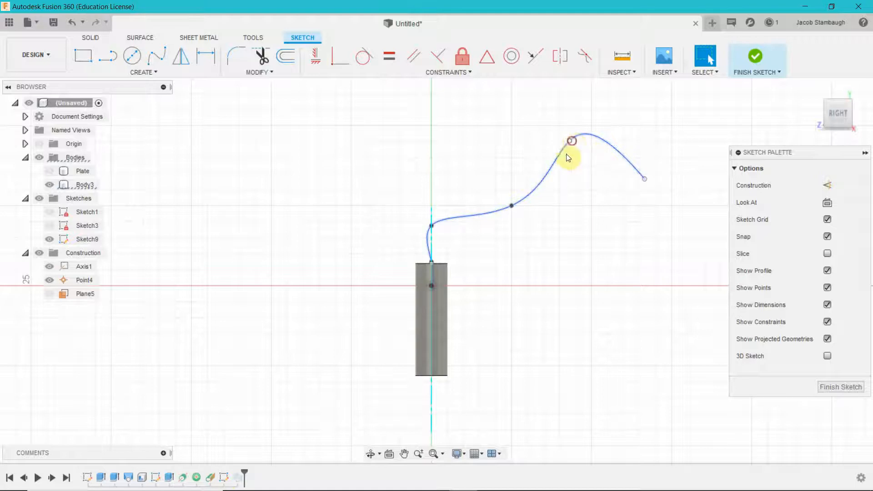
{"action": "mouse_move", "coordinate": [569, 140]}
{"action": "left_mouse_down"}
{"action": "mouse_move", "coordinate": [567, 191]}
{"action": "mouse_move", "coordinate": [536, 140]}
{"action": "left_mouse_up"}
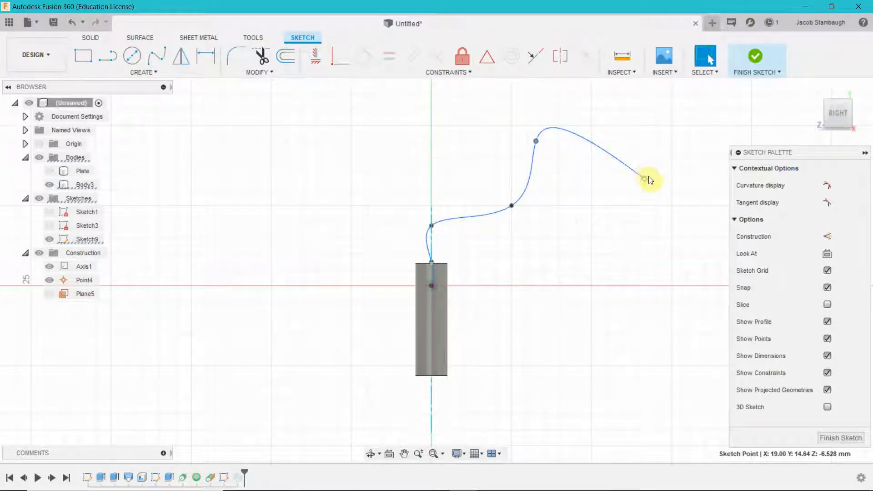
{"action": "left_click_drag", "start_coordinate": [617, 151], "coordinate": [601, 137]}
{"action": "left_click_drag", "start_coordinate": [512, 205], "coordinate": [440, 146]}
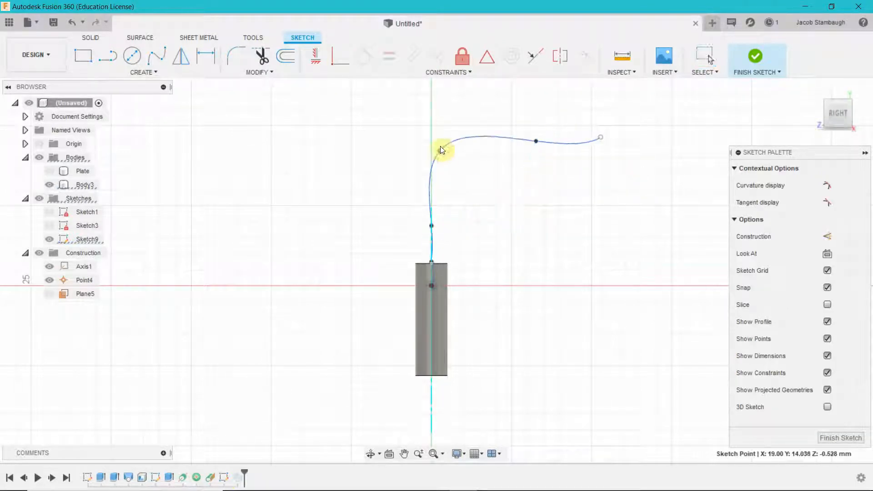
{"action": "left_click_drag", "start_coordinate": [602, 137], "coordinate": [605, 197]}
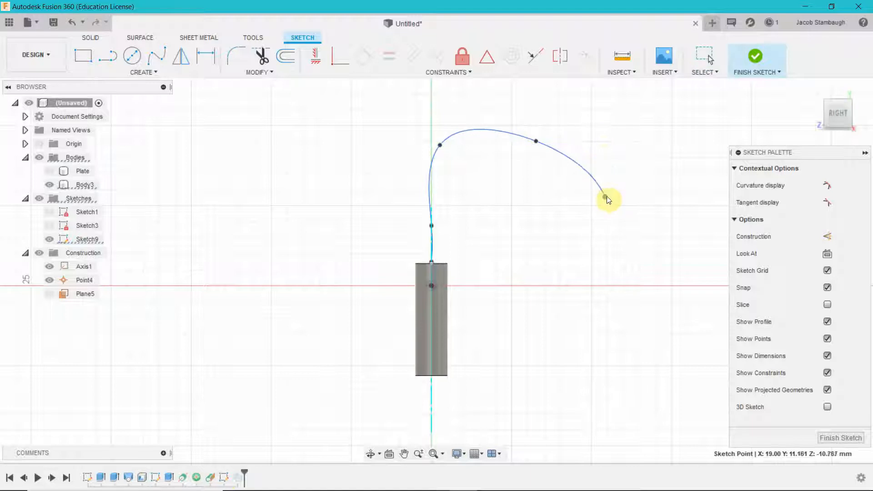
{"action": "left_click", "coordinate": [840, 437]}
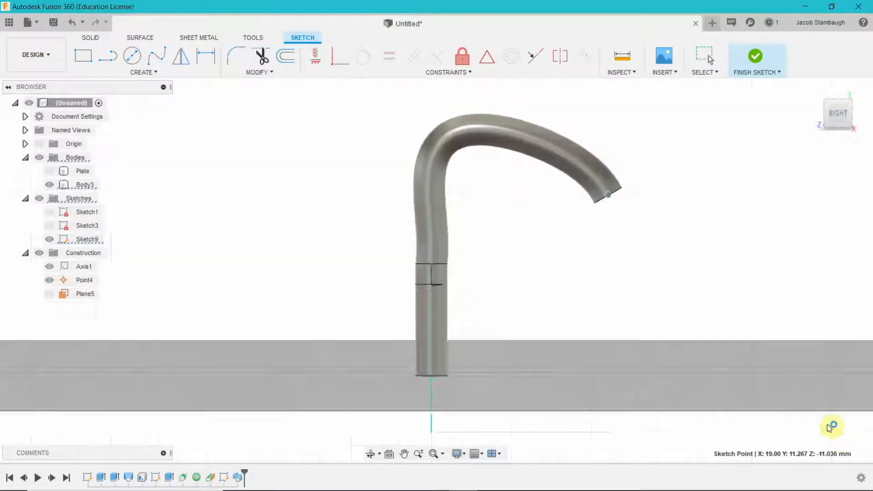
{"action": "mouse_move", "coordinate": [588, 346]}
{"action": "middle_mouse_down", "text": "shift"}
{"action": "mouse_move", "coordinate": [590, 319]}
{"action": "mouse_move", "coordinate": [641, 305]}
{"action": "mouse_move", "coordinate": [526, 360]}
{"action": "mouse_move", "coordinate": [502, 302]}
{"action": "mouse_move", "coordinate": [667, 319]}
{"action": "middle_mouse_up", "text": "shift"}
- Edit the path sketch again, moving the spline's third point outward and down to about Y 12.94, Z -3.79 mm, and finish the sketch
{"action": "right_click", "coordinate": [236, 477]}
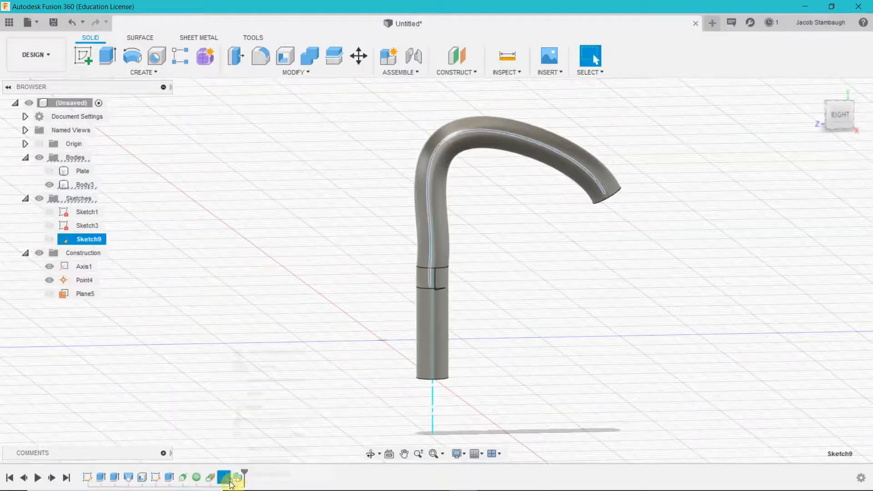
{"action": "left_click", "coordinate": [267, 366]}
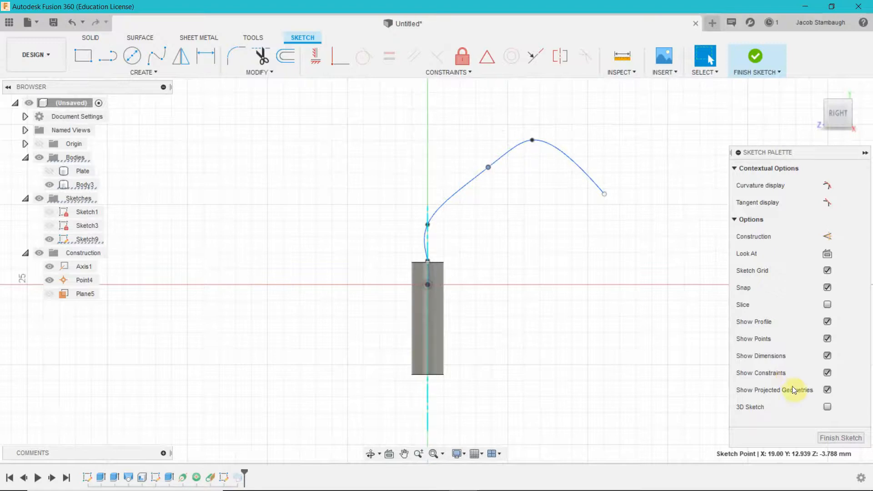
{"action": "left_click", "coordinate": [841, 437]}
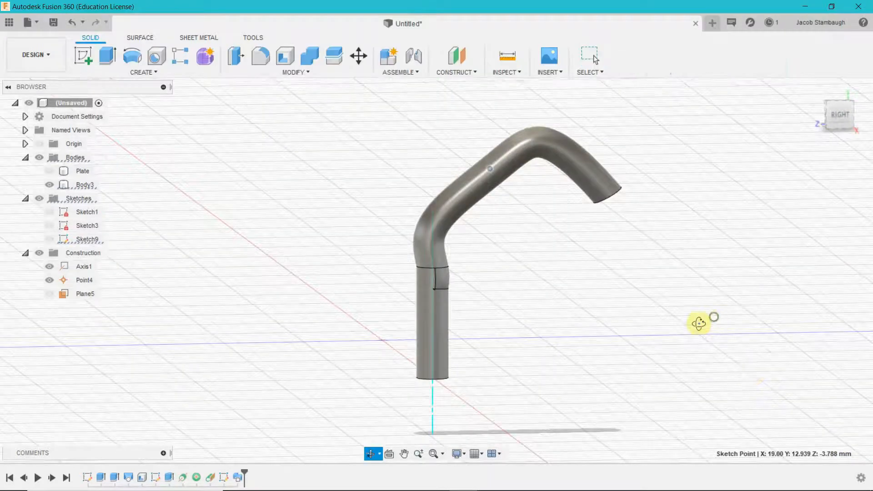
{"action": "mouse_move", "coordinate": [697, 322]}
{"action": "middle_mouse_down", "text": "shift"}
{"action": "mouse_move", "coordinate": [604, 314]}
{"action": "mouse_move", "coordinate": [637, 275]}
{"action": "mouse_move", "coordinate": [671, 300]}
{"action": "mouse_move", "coordinate": [715, 304]}
{"action": "middle_mouse_up", "text": "shift"}
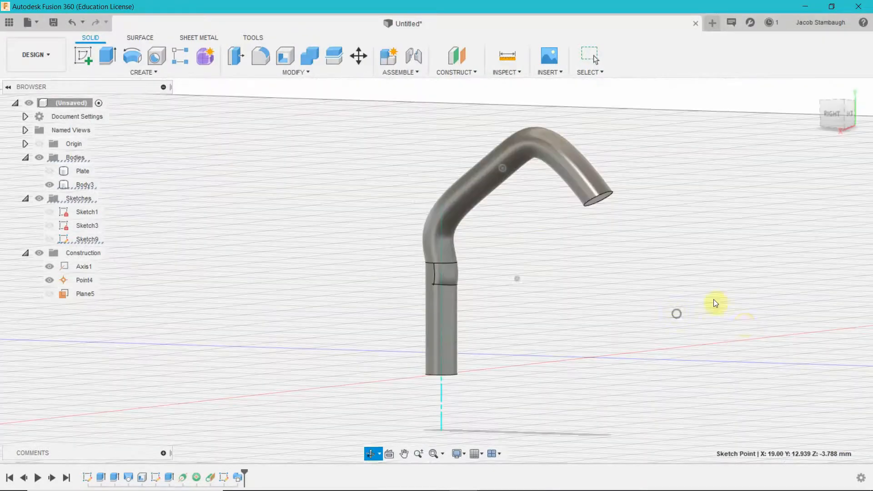
{"action": "key", "text": "Escape"}
- Set up a Fillet on the edge of the swept tube's free end, trying radii of 0.50 mm and 0.25 mm
{"action": "left_click", "coordinate": [261, 58]}
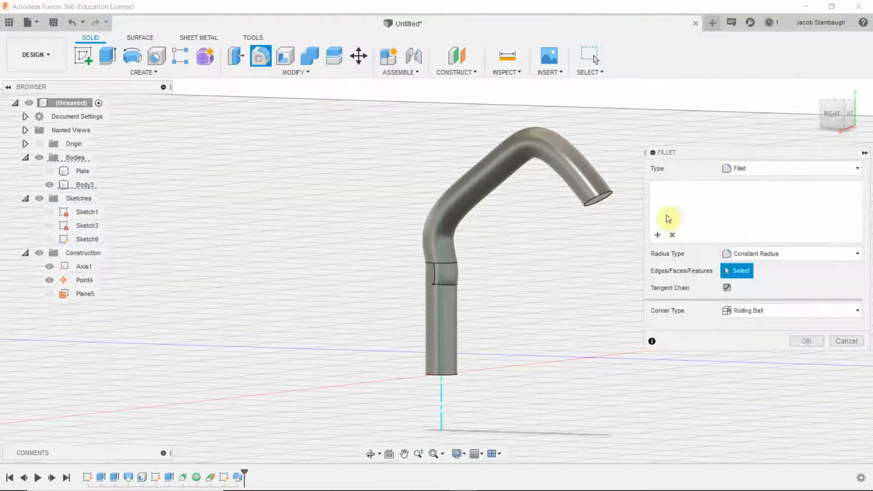
{"action": "left_click", "coordinate": [609, 196]}
{"action": "mouse_move", "coordinate": [624, 197]}
{"action": "left_mouse_down"}
{"action": "mouse_move", "coordinate": [594, 186]}
{"action": "mouse_move", "coordinate": [619, 203]}
{"action": "left_mouse_up"}
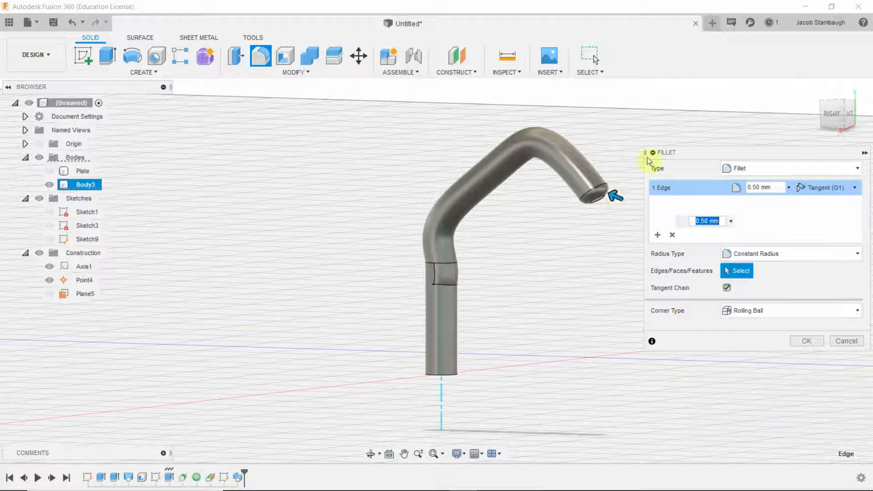
{"action": "scroll", "coordinate": [606, 198], "scroll_direction": "up", "scroll_amount": 8}
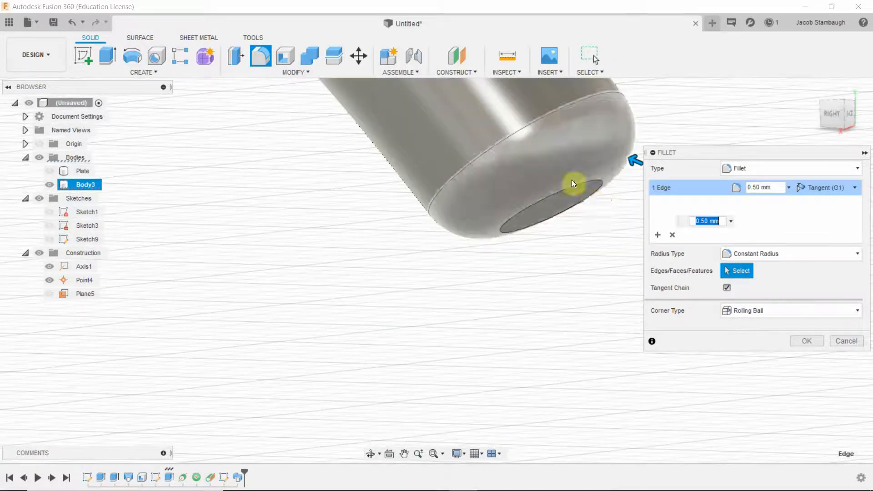
{"action": "middle_click_drag", "start_coordinate": [578, 248], "coordinate": [532, 320]}
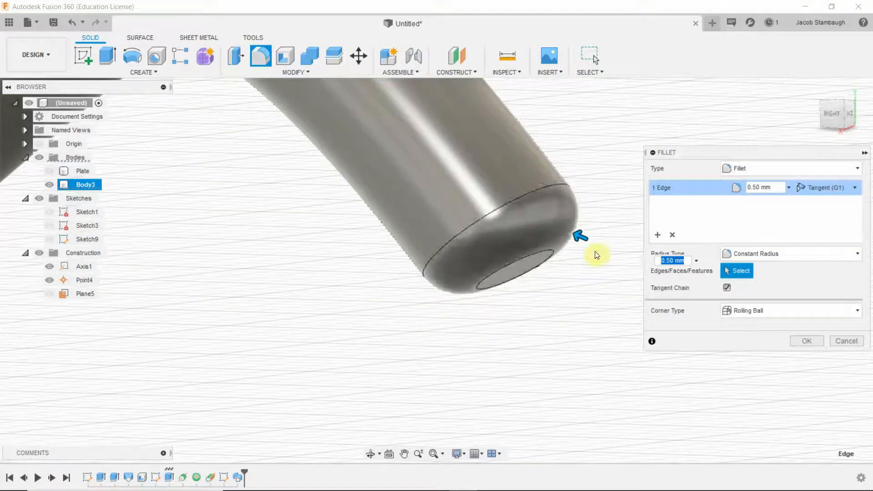
{"action": "middle_click_drag", "start_coordinate": [611, 266], "coordinate": [611, 266]}
{"action": "left_click_drag", "start_coordinate": [612, 266], "coordinate": [589, 239]}
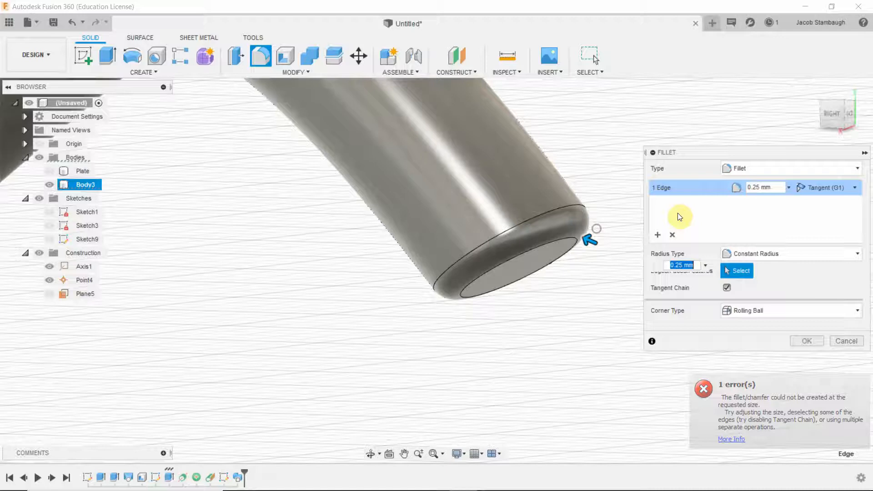
- Examine the fillet's available types, radius types and corner types without changing them
{"action": "left_click", "coordinate": [761, 170]}
{"action": "left_click", "coordinate": [760, 170]}
{"action": "left_click", "coordinate": [755, 255]}
{"action": "left_click", "coordinate": [758, 257]}
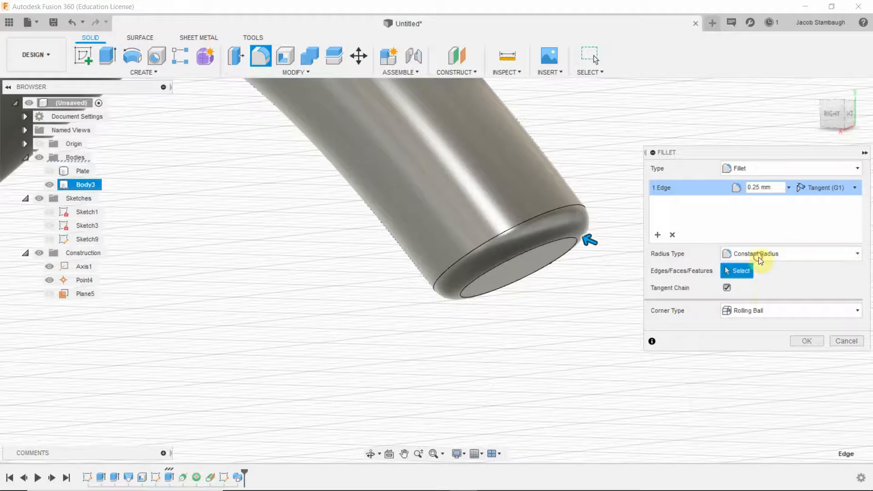
{"action": "left_click", "coordinate": [757, 308]}
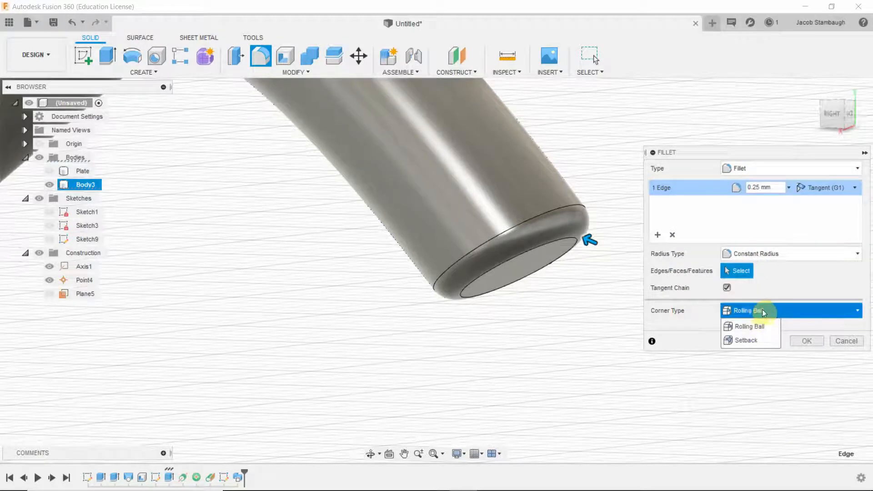
{"action": "left_click", "coordinate": [755, 309]}
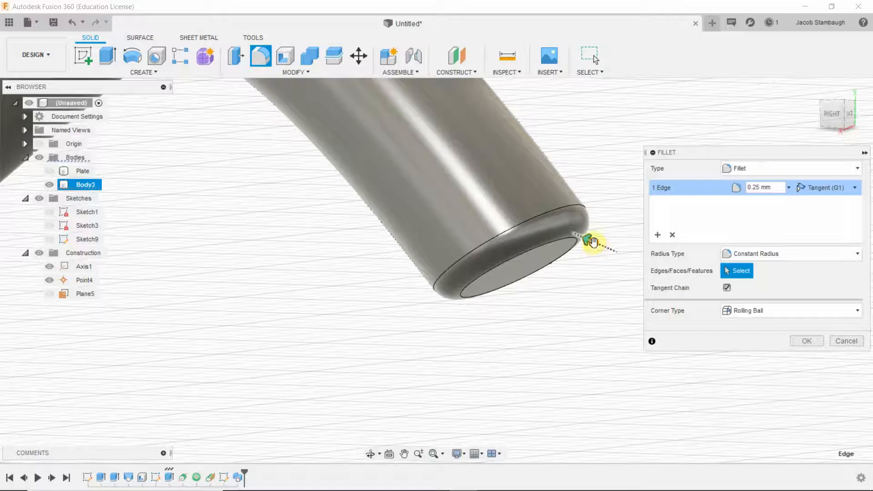
- Round the edge of the tube's free end with a 0.90 mm constant-radius, Rolling Ball fillet
{"action": "left_click_drag", "start_coordinate": [592, 241], "coordinate": [566, 241]}
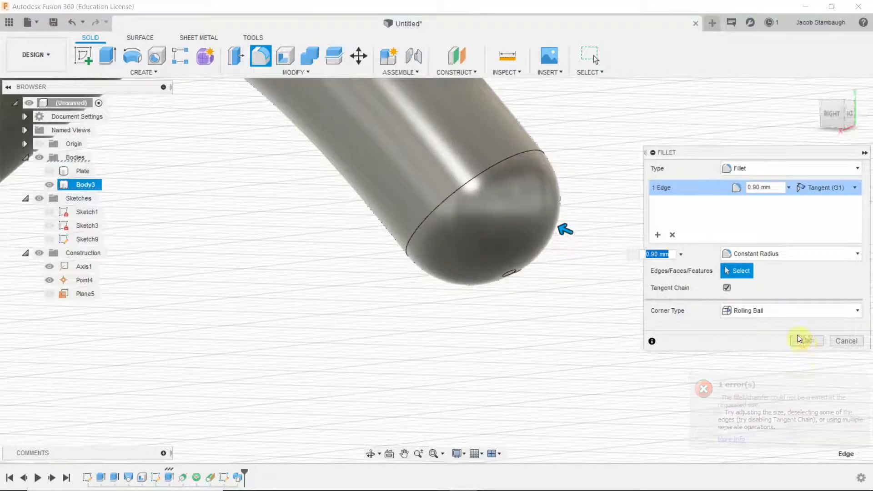
{"action": "left_click", "coordinate": [798, 340]}
{"action": "scroll", "coordinate": [619, 302], "scroll_direction": "down", "scroll_amount": 5}
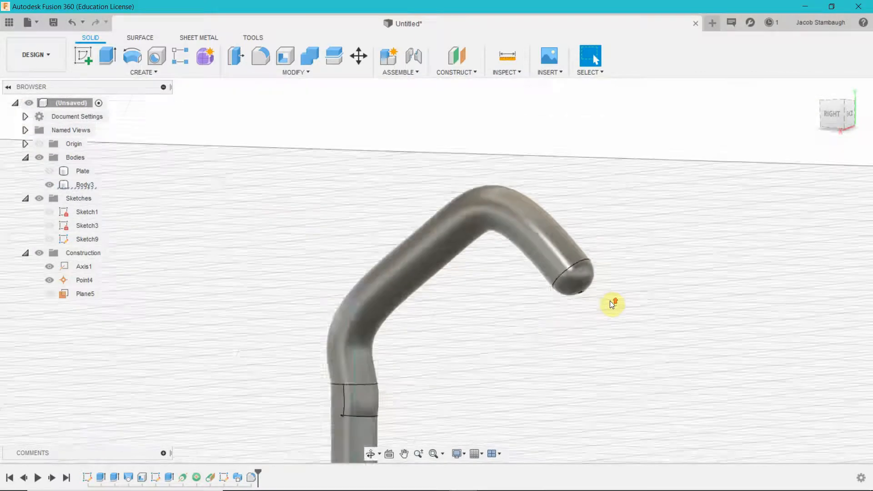
{"action": "middle_click_drag", "start_coordinate": [609, 301], "coordinate": [620, 339], "text": "shift"}
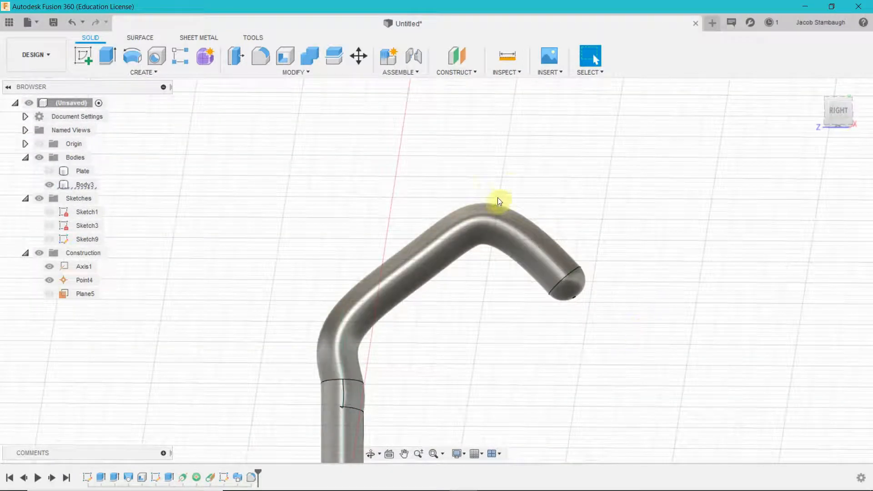
- Try to shell the swept tube toward the inside, using its tangent chain of outer faces
{"action": "left_click", "coordinate": [285, 55]}
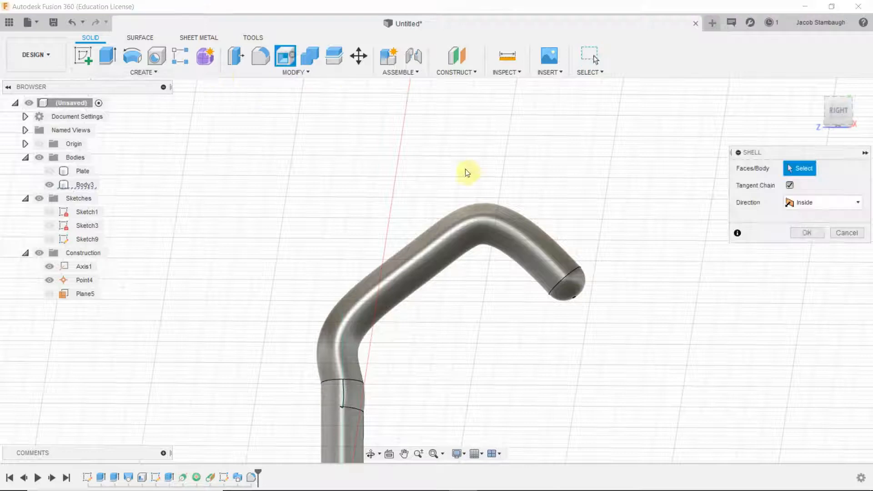
{"action": "left_click", "coordinate": [545, 256]}
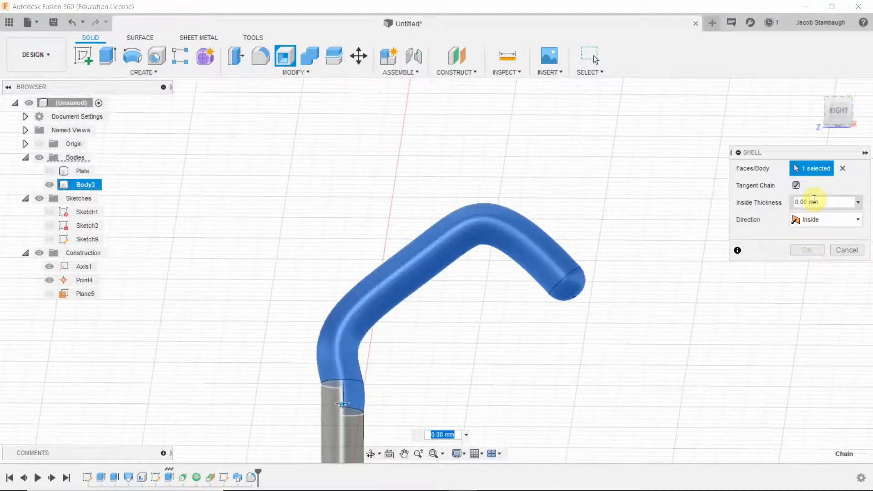
{"action": "middle_click_drag", "start_coordinate": [651, 317], "coordinate": [585, 316], "text": "shift"}
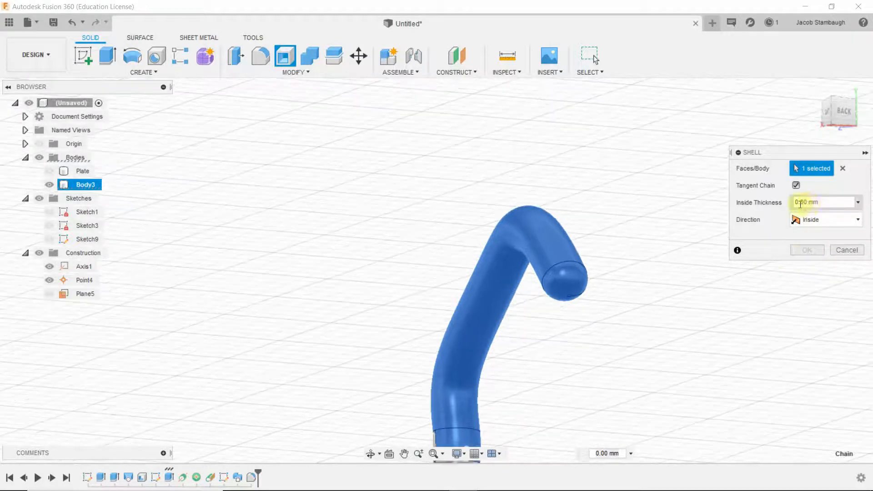
{"action": "scroll", "coordinate": [537, 348], "scroll_direction": "up", "scroll_amount": 3}
{"action": "scroll", "coordinate": [558, 356], "scroll_direction": "down", "scroll_amount": 6}
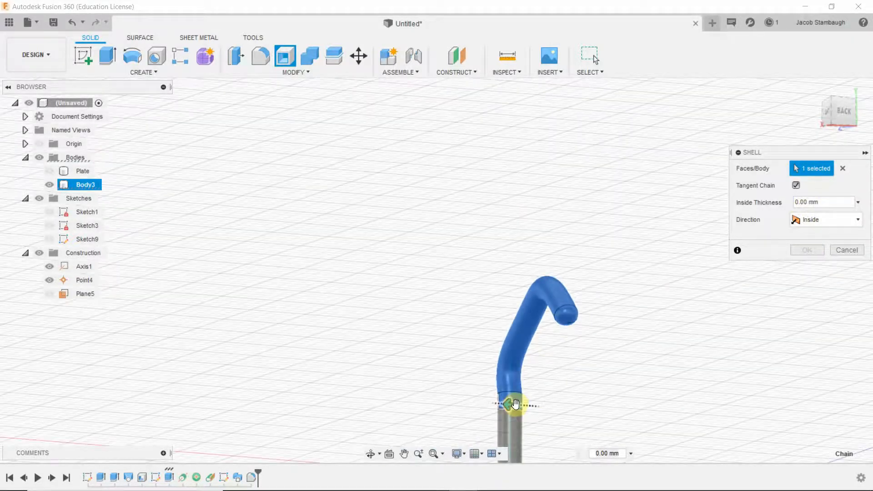
{"action": "mouse_move", "coordinate": [515, 404]}
{"action": "left_mouse_down"}
{"action": "mouse_move", "coordinate": [540, 405]}
{"action": "mouse_move", "coordinate": [483, 405]}
{"action": "mouse_move", "coordinate": [578, 402]}
{"action": "mouse_move", "coordinate": [374, 391]}
{"action": "left_mouse_up"}
{"action": "left_click", "coordinate": [841, 248]}
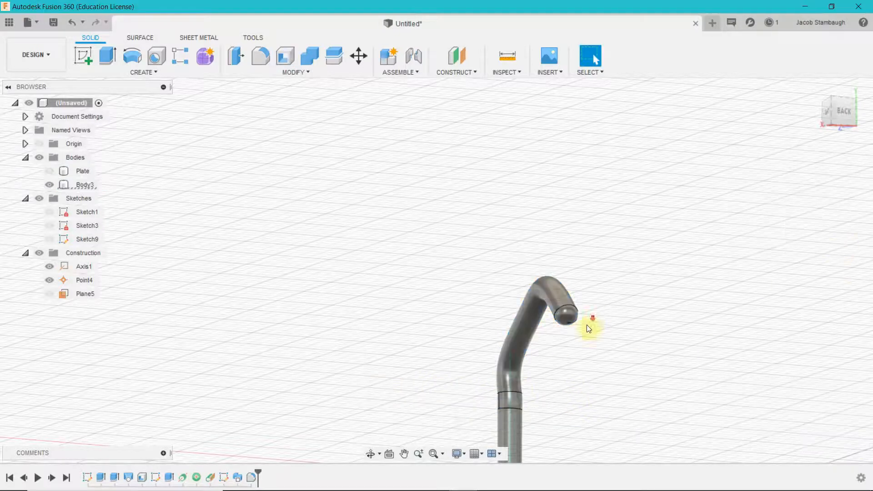
- Delete the fillet feature from the free end of the swept tube
{"action": "middle_click_drag", "start_coordinate": [588, 329], "coordinate": [672, 380], "text": "shift"}
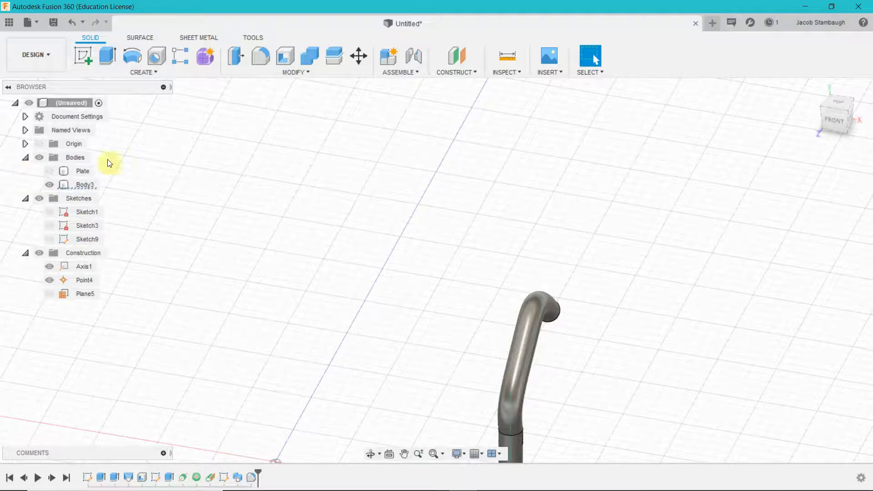
{"action": "right_click", "coordinate": [251, 477]}
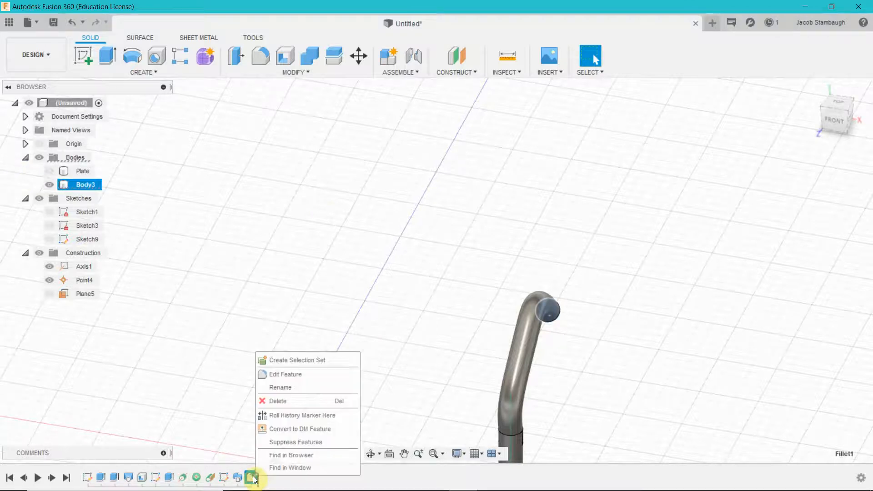
{"action": "left_click", "coordinate": [304, 402]}
{"action": "middle_click_drag", "start_coordinate": [659, 379], "coordinate": [518, 380], "text": "shift"}
{"action": "scroll", "coordinate": [535, 336], "scroll_direction": "down", "scroll_amount": 3}
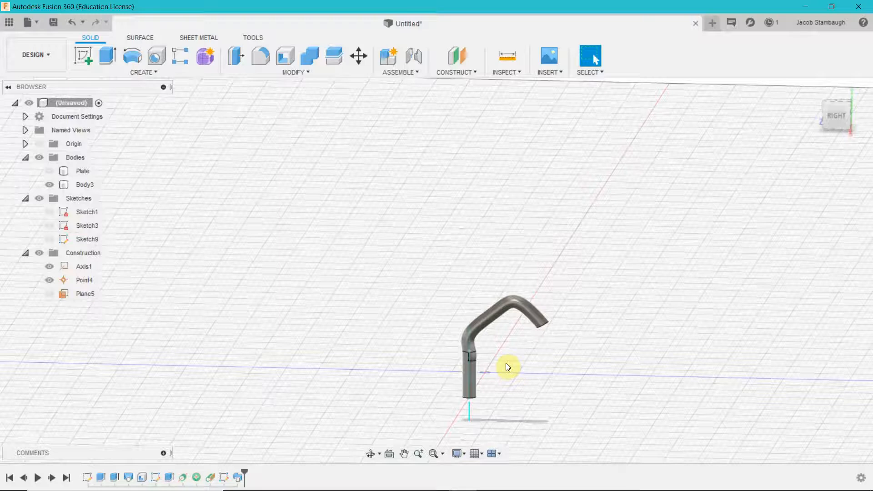
- Show the hidden construction plane Plane5 beside the cylinder and view it together with the swept tube
{"action": "left_click", "coordinate": [127, 71]}
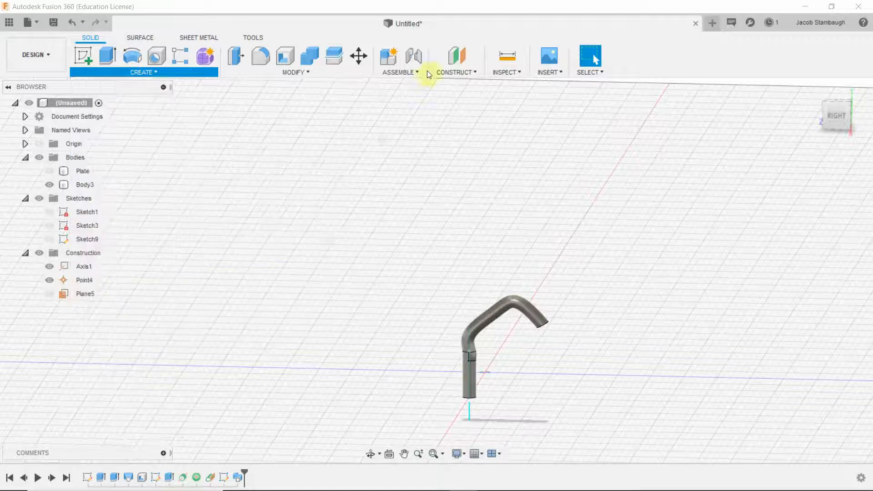
{"action": "left_click", "coordinate": [456, 72]}
{"action": "left_click", "coordinate": [48, 294]}
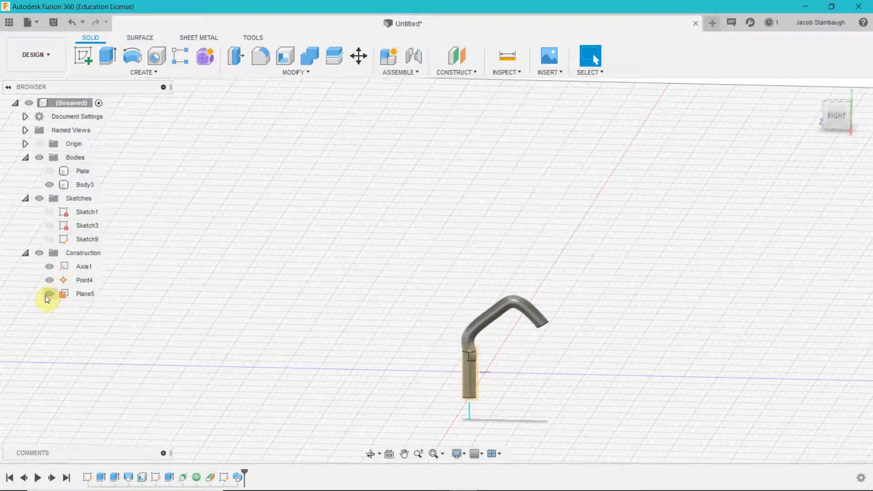
{"action": "middle_click_drag", "start_coordinate": [501, 198], "coordinate": [498, 276], "text": "shift"}
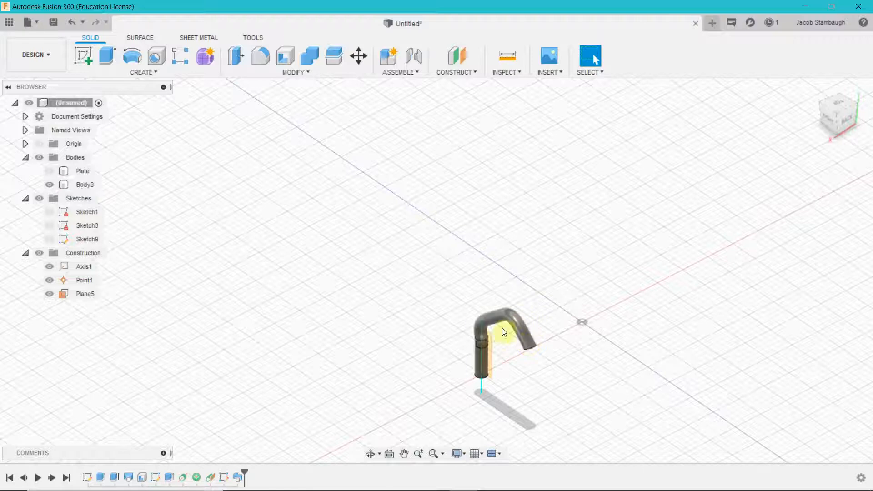
{"action": "scroll", "coordinate": [497, 347], "scroll_direction": "up", "scroll_amount": 5}
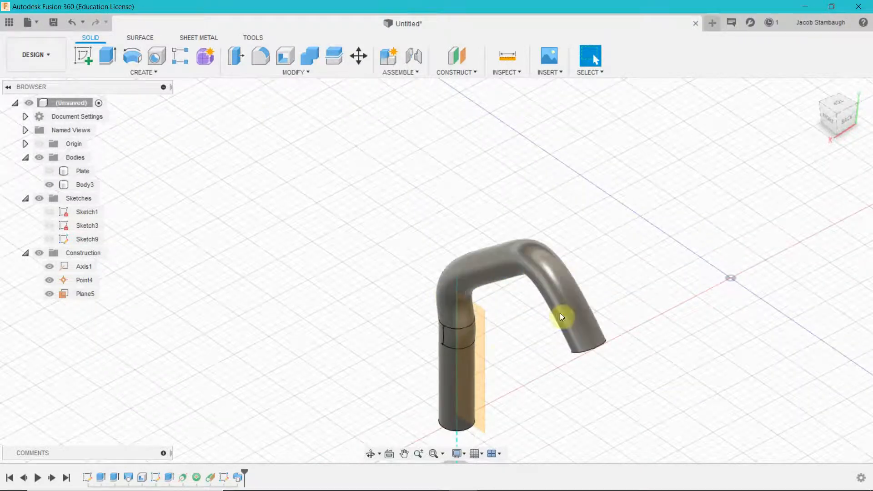
{"action": "middle_click_drag", "start_coordinate": [477, 357], "coordinate": [533, 338], "text": "shift"}
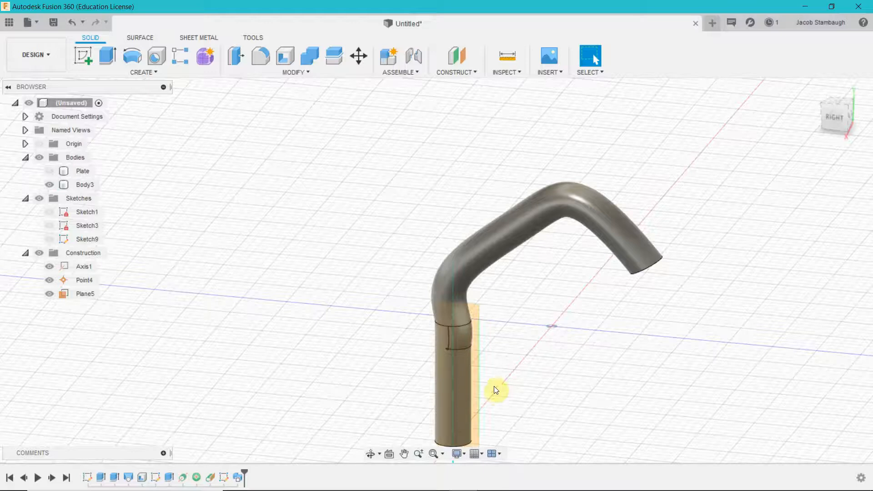
{"action": "mouse_move", "coordinate": [462, 471]}
{"action": "scroll", "coordinate": [307, 303], "scroll_direction": "up", "scroll_amount": 3}
{"action": "mouse_move", "coordinate": [409, 486]}
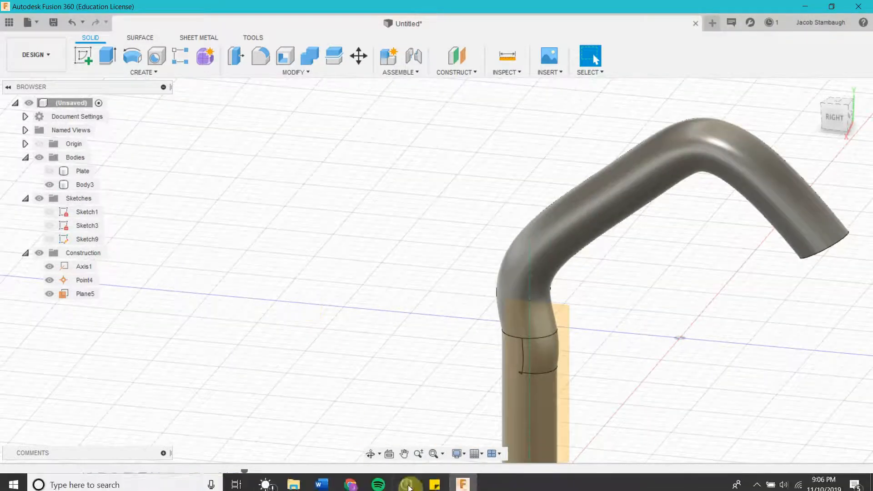
{"action": "scroll", "coordinate": [647, 340], "scroll_direction": "up", "scroll_amount": 3}
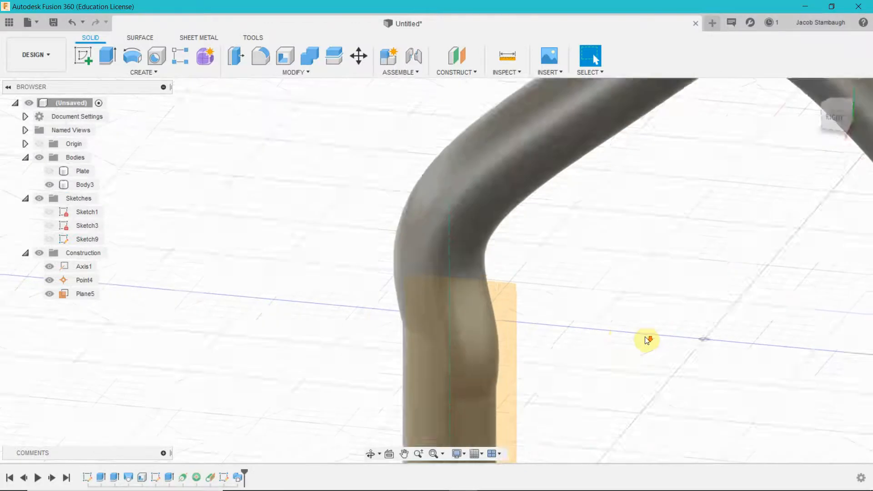
- Hide the swept tube body and show the Plate body in its place
{"action": "scroll", "coordinate": [648, 340], "scroll_direction": "down", "scroll_amount": 4}
{"action": "middle_click_drag", "start_coordinate": [745, 302], "coordinate": [595, 302], "text": "shift"}
{"action": "middle_click_drag", "start_coordinate": [590, 292], "coordinate": [636, 287], "text": "shift"}
{"action": "scroll", "coordinate": [651, 287], "scroll_direction": "up", "scroll_amount": 3}
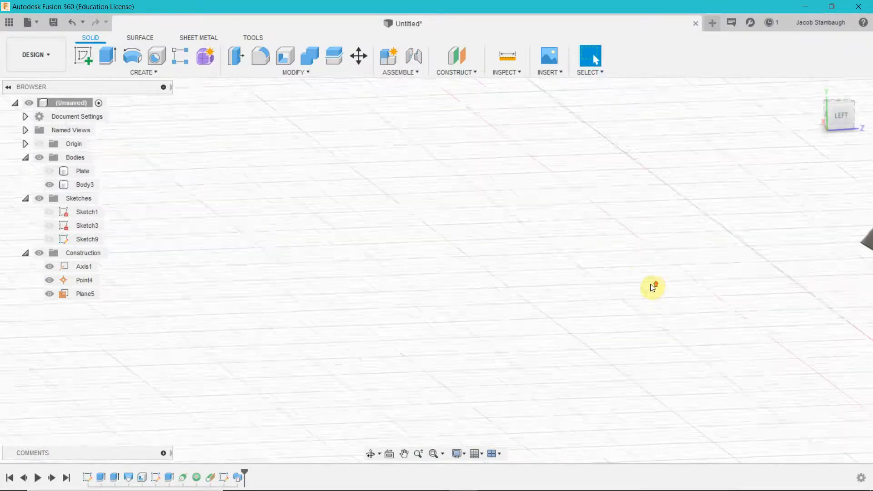
{"action": "scroll", "coordinate": [652, 287], "scroll_direction": "down", "scroll_amount": 3}
{"action": "middle_click_drag", "start_coordinate": [737, 319], "coordinate": [432, 285]}
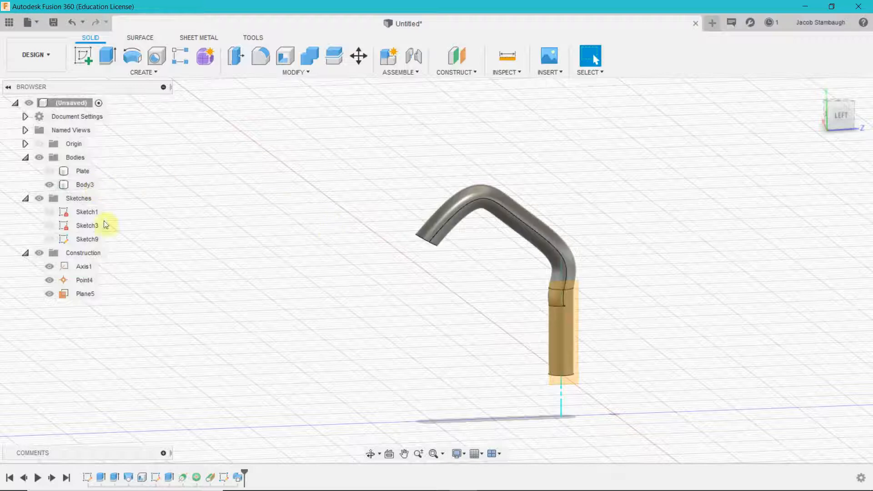
{"action": "left_click", "coordinate": [49, 185]}
{"action": "left_click", "coordinate": [49, 170]}
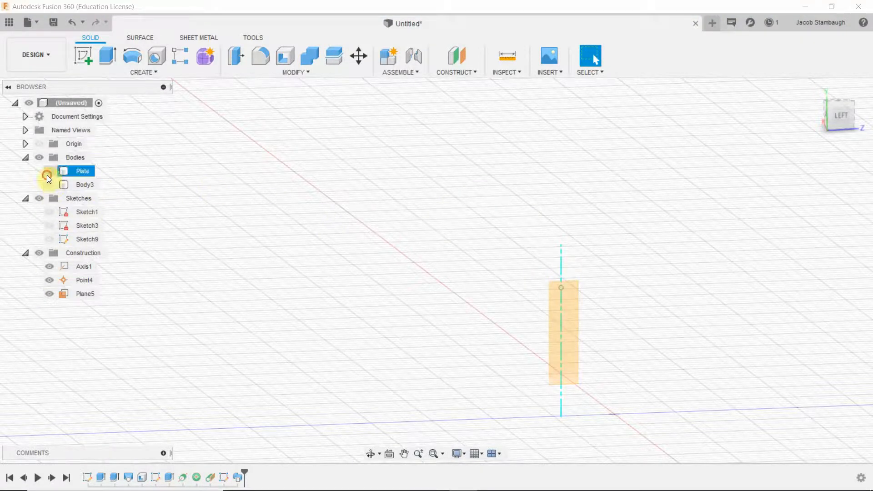
- Show the swept tube again and view it together with the plate
{"action": "scroll", "coordinate": [612, 389], "scroll_direction": "up", "scroll_amount": 2}
{"action": "scroll", "coordinate": [612, 389], "scroll_direction": "up", "scroll_amount": 1}
{"action": "left_click", "coordinate": [390, 363]}
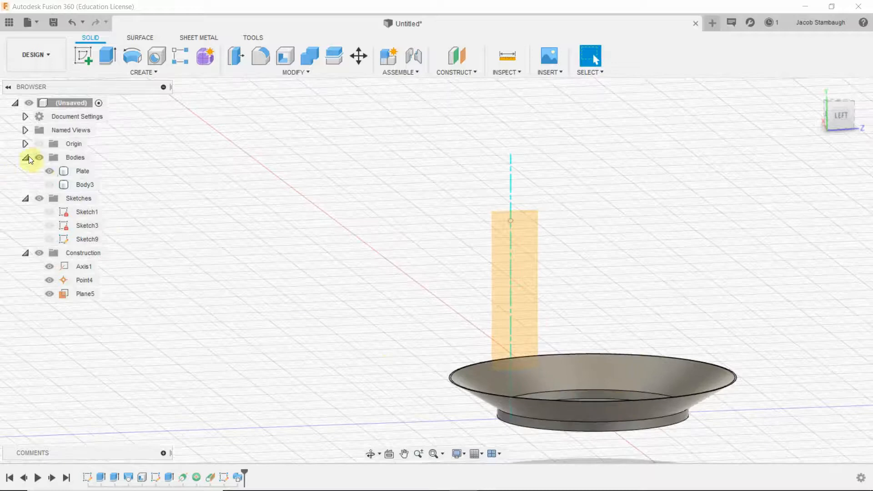
{"action": "left_click", "coordinate": [49, 185]}
{"action": "middle_click_drag", "start_coordinate": [244, 275], "coordinate": [285, 273], "text": "shift"}
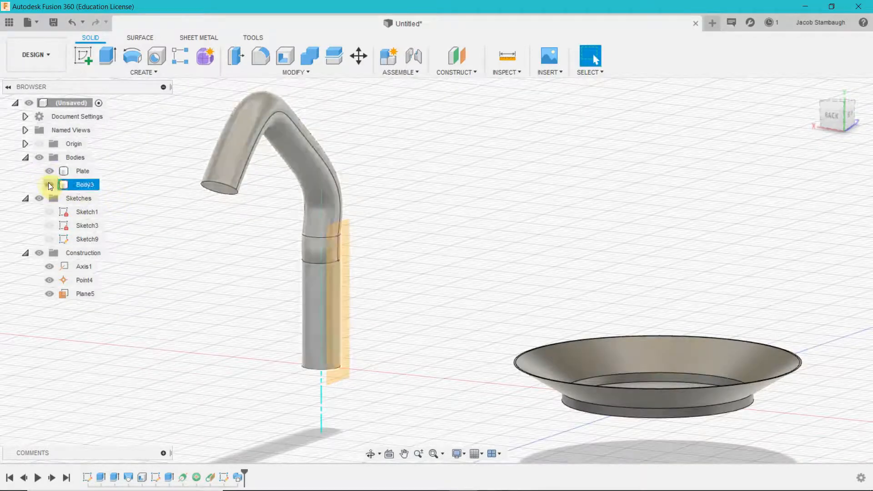
- Hide the Plate body and rename the swept tube body, Body3, as Straw
{"action": "left_click", "coordinate": [44, 171]}
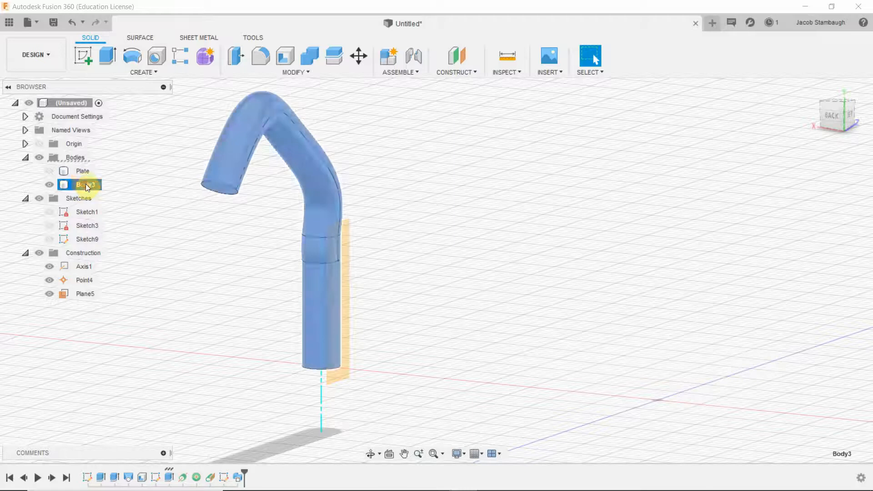
{"action": "double_click", "coordinate": [85, 184]}
{"action": "type", "text": "B"}
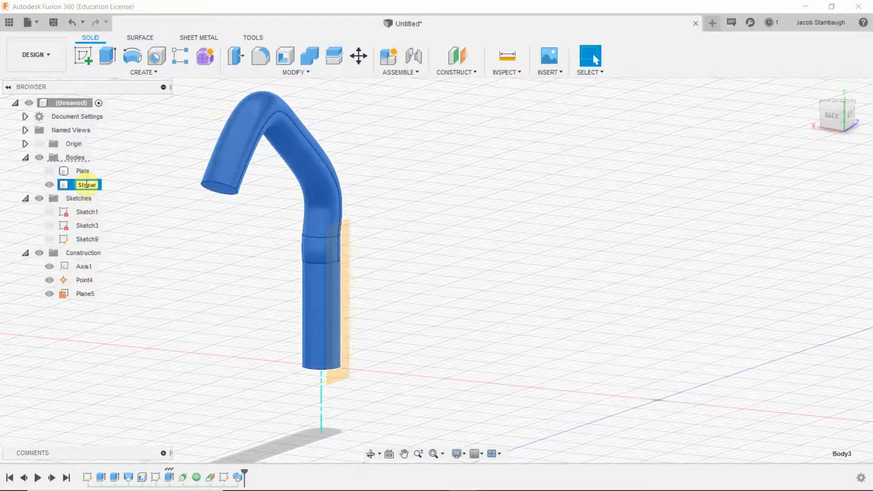
{"action": "key", "text": "Return"}
{"action": "left_click", "coordinate": [130, 203]}
- Hide the Straw body, show the Plate body and look through the available assembly commands
{"action": "left_click", "coordinate": [49, 182]}
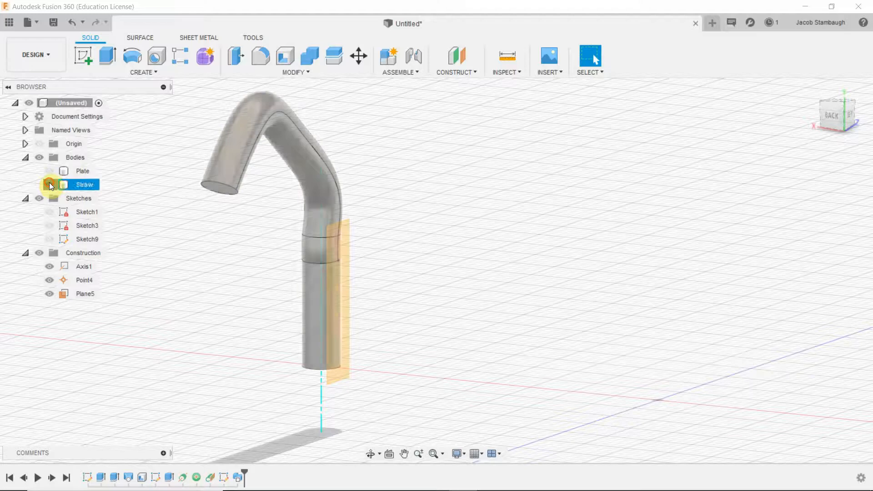
{"action": "left_click", "coordinate": [49, 171]}
{"action": "scroll", "coordinate": [797, 346], "scroll_direction": "up", "scroll_amount": 3}
{"action": "scroll", "coordinate": [799, 342], "scroll_direction": "down", "scroll_amount": 5}
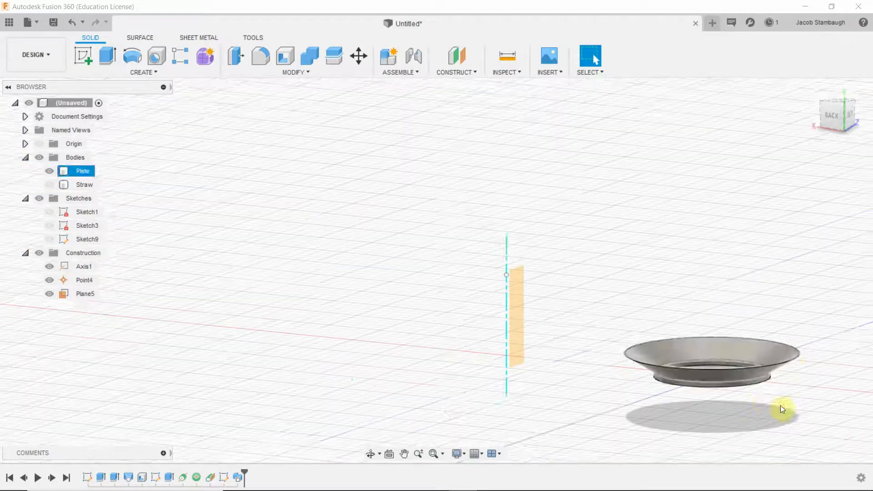
{"action": "left_click", "coordinate": [780, 409]}
{"action": "middle_click_drag", "start_coordinate": [745, 405], "coordinate": [522, 354]}
{"action": "scroll", "coordinate": [571, 350], "scroll_direction": "down", "scroll_amount": 1}
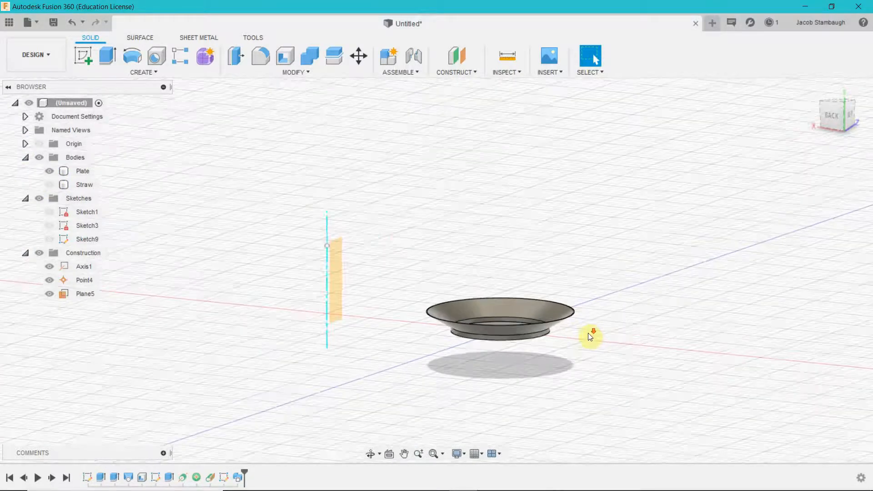
{"action": "scroll", "coordinate": [588, 333], "scroll_direction": "up", "scroll_amount": 5}
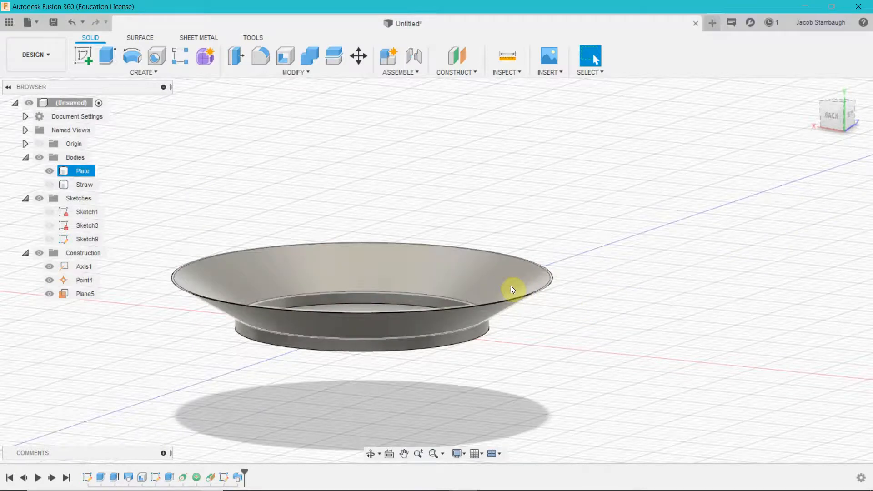
{"action": "left_click", "coordinate": [398, 72]}
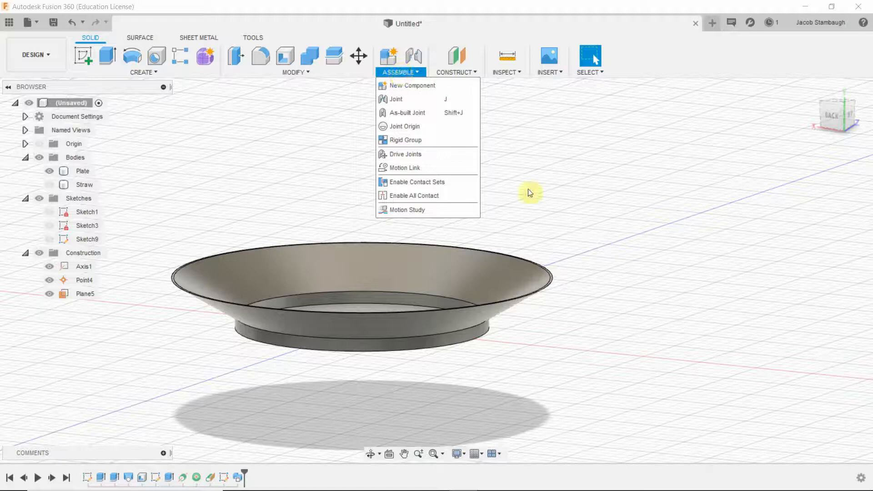
{"action": "left_click", "coordinate": [601, 194]}
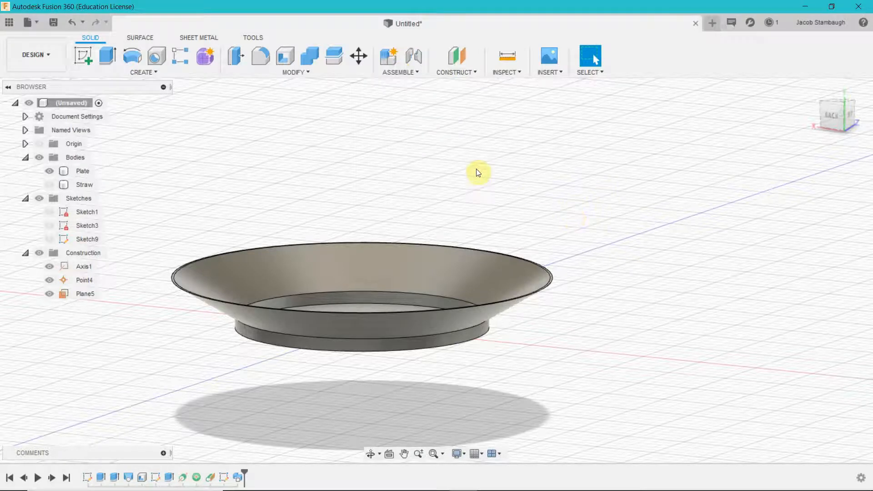
- Sketch a 3 mm diameter circle at the origin on the plate's bottom face, then hide the plate and finish the sketch
{"action": "middle_click_drag", "start_coordinate": [476, 169], "coordinate": [543, 340], "text": "shift"}
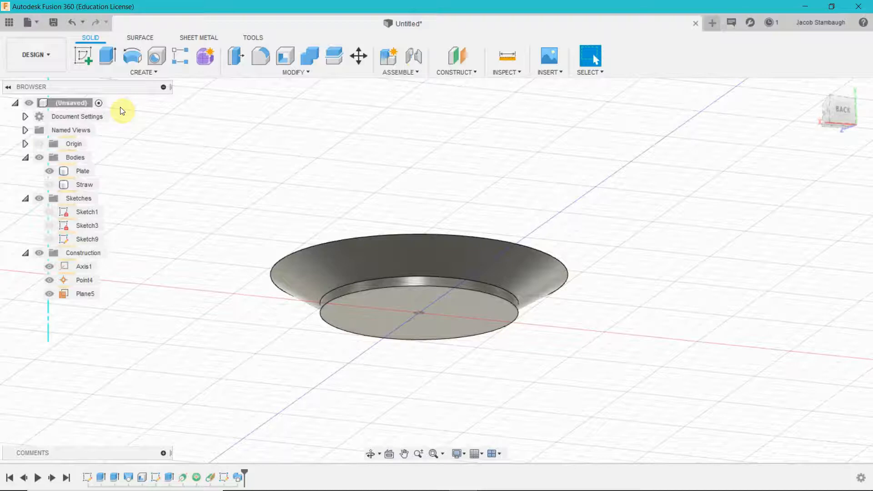
{"action": "left_click", "coordinate": [83, 60]}
{"action": "middle_click_drag", "start_coordinate": [635, 395], "coordinate": [626, 344], "text": "shift"}
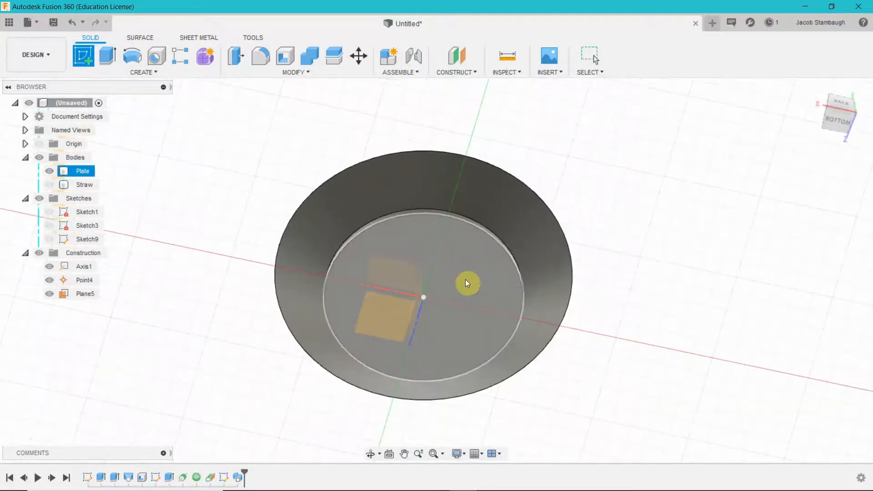
{"action": "left_click", "coordinate": [465, 281]}
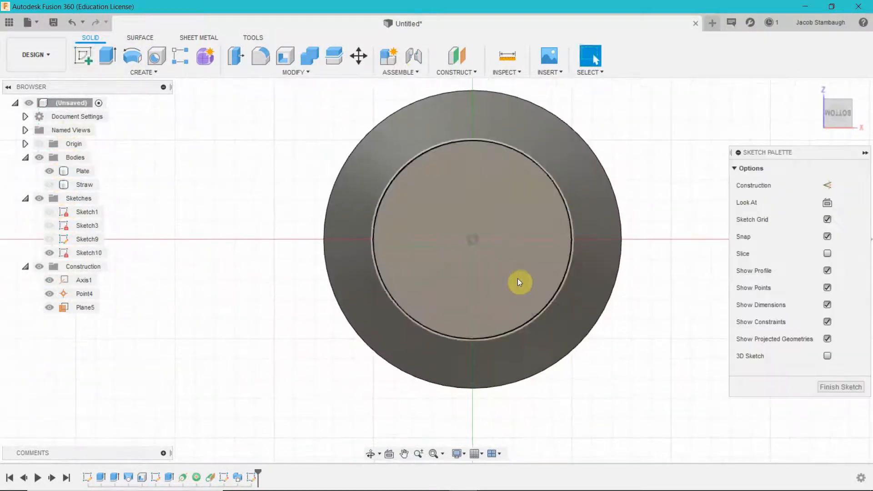
{"action": "key", "text": "c"}
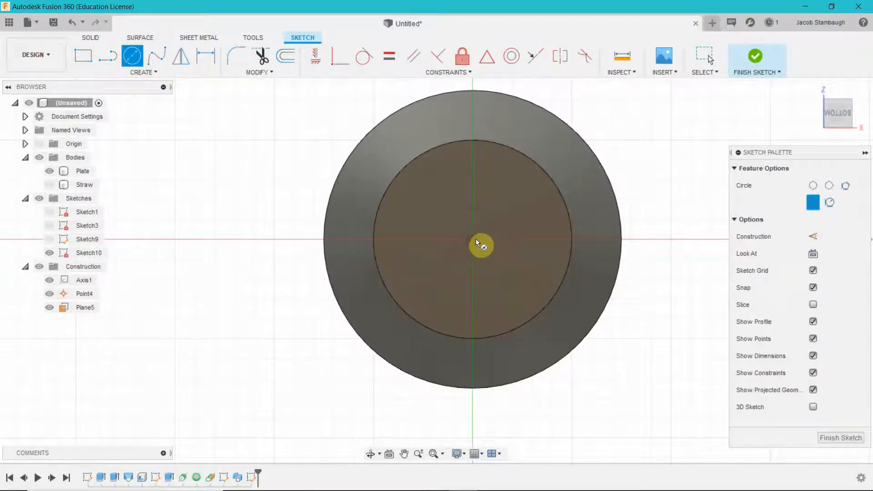
{"action": "left_click", "coordinate": [471, 240]}
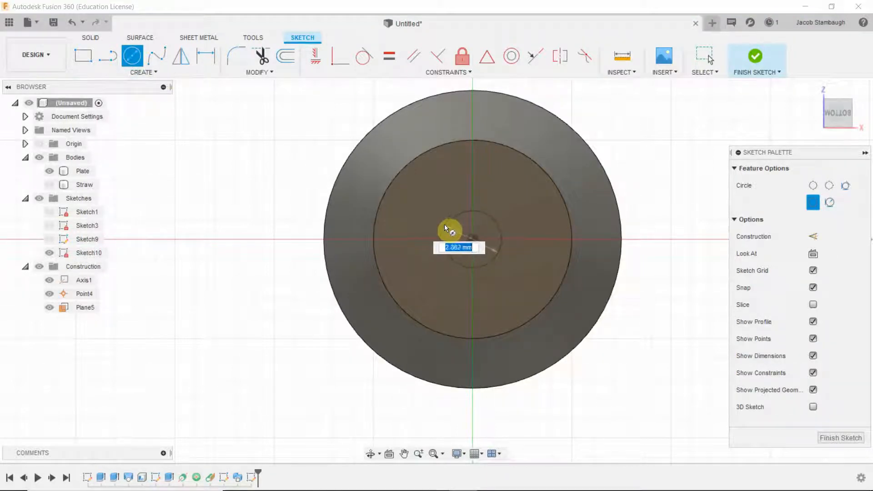
{"action": "type", "text": "3"}
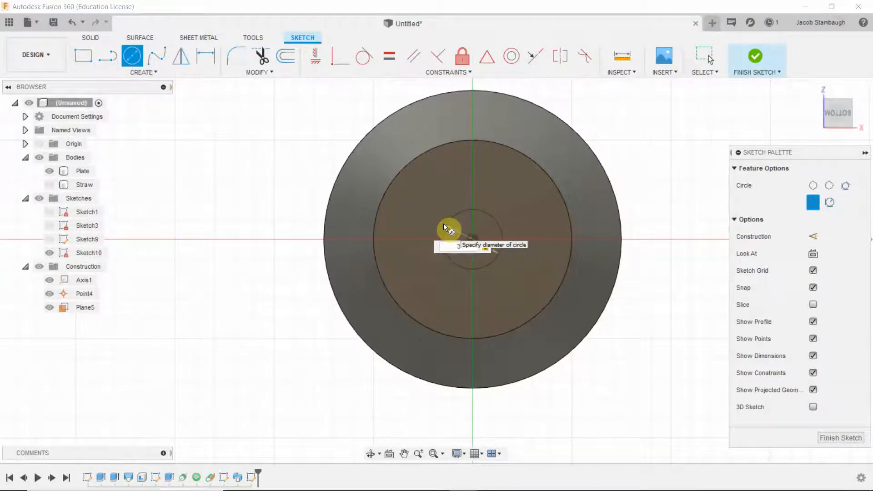
{"action": "key", "text": "Return"}
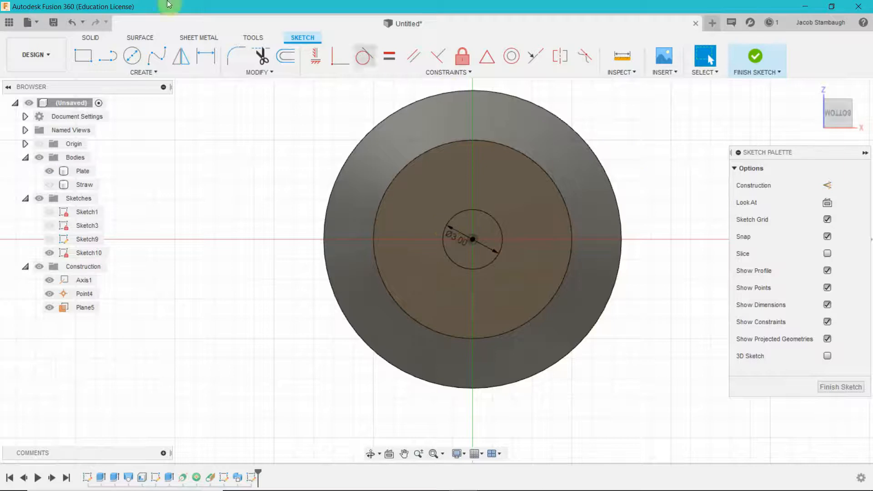
{"action": "left_click", "coordinate": [47, 173]}
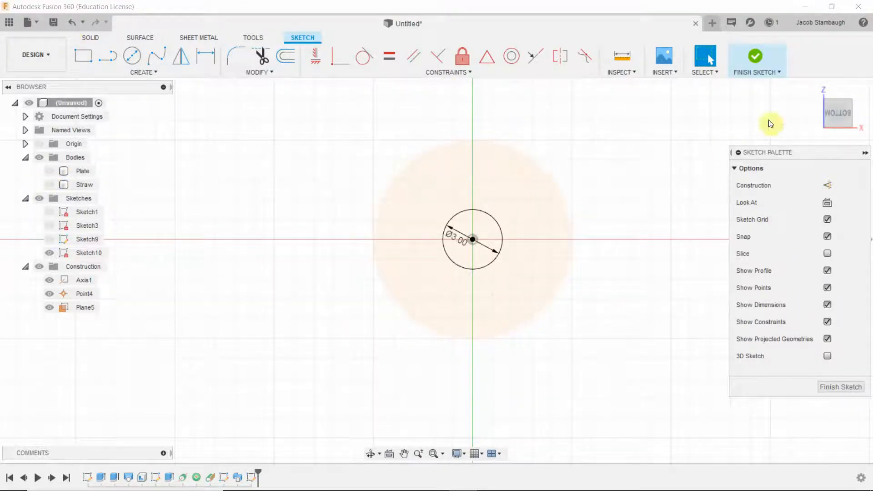
{"action": "left_click", "coordinate": [757, 58]}
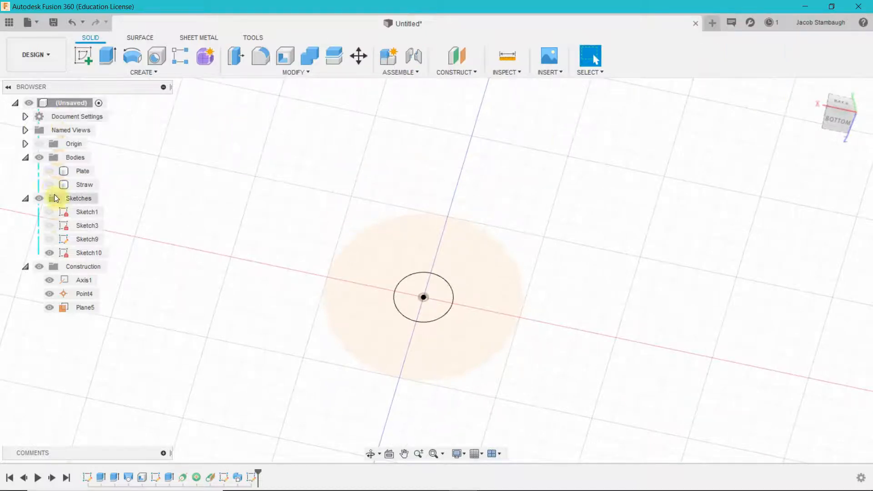
- Extrude the 3 mm circle 14 mm downward from the plate's underside, with the Plate body shown
{"action": "left_click", "coordinate": [47, 173]}
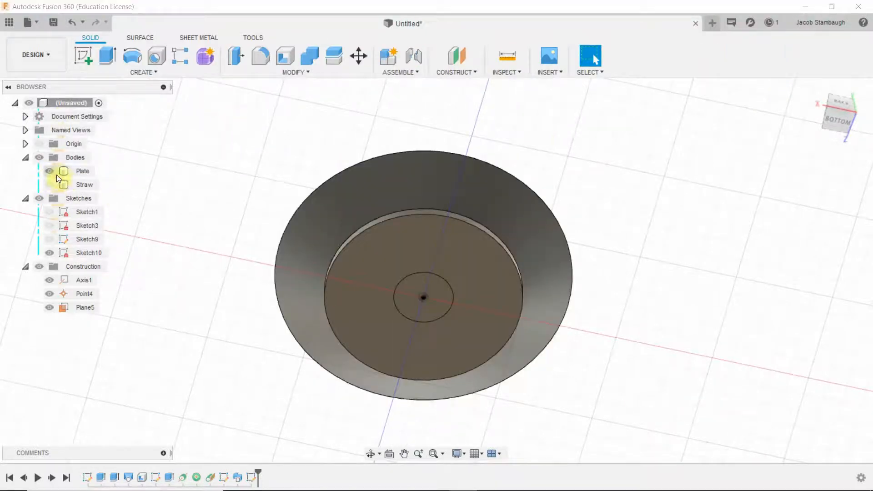
{"action": "left_click", "coordinate": [50, 171]}
{"action": "left_click", "coordinate": [108, 55]}
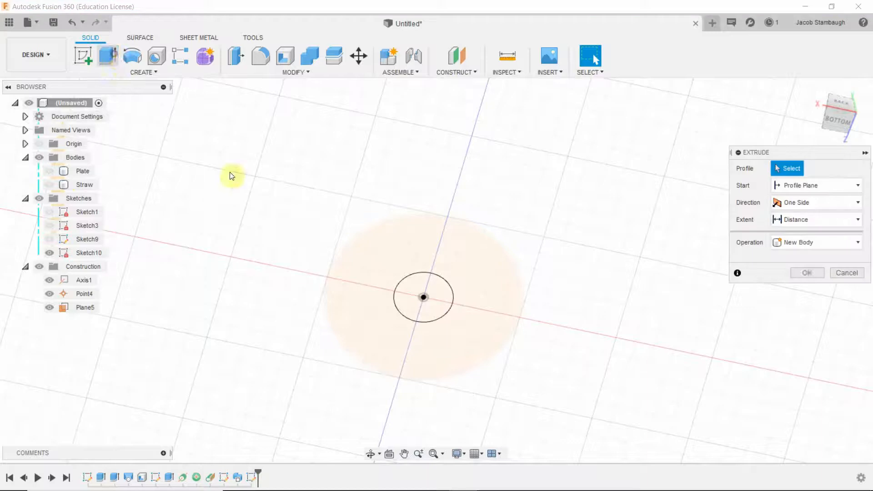
{"action": "left_click", "coordinate": [435, 299]}
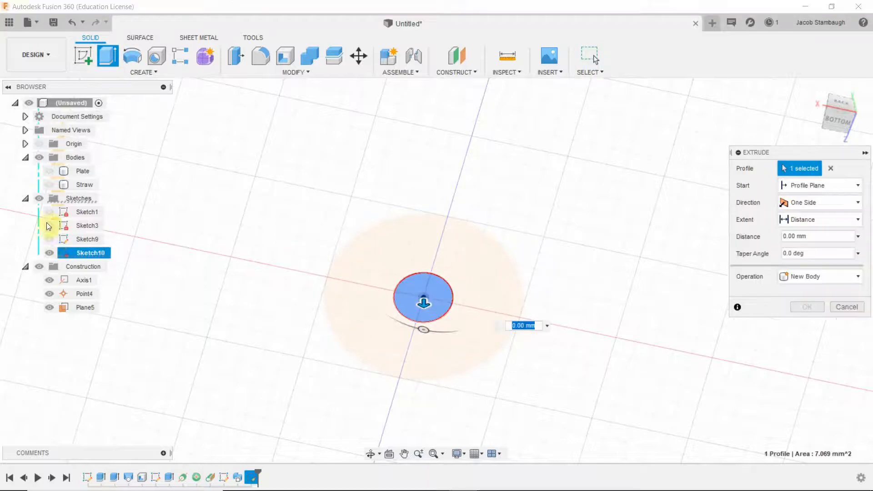
{"action": "left_click", "coordinate": [48, 171]}
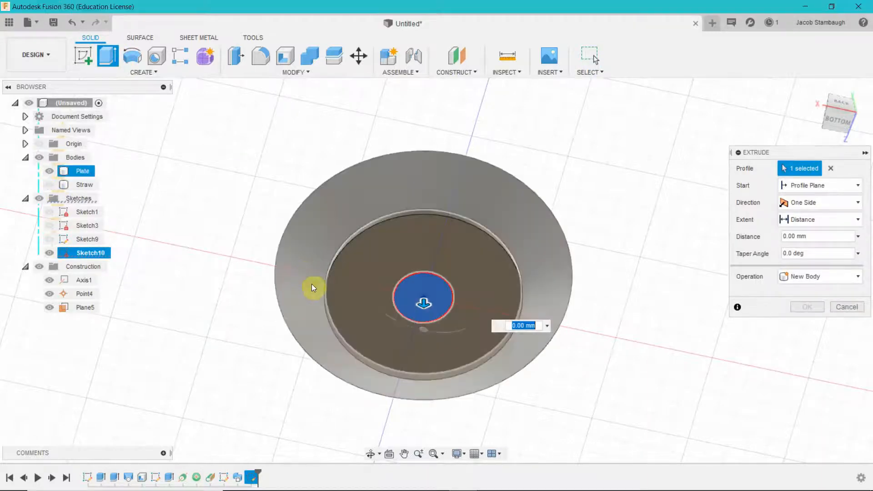
{"action": "middle_click_drag", "start_coordinate": [312, 289], "coordinate": [447, 320], "text": "shift"}
{"action": "left_click_drag", "start_coordinate": [420, 324], "coordinate": [416, 384]}
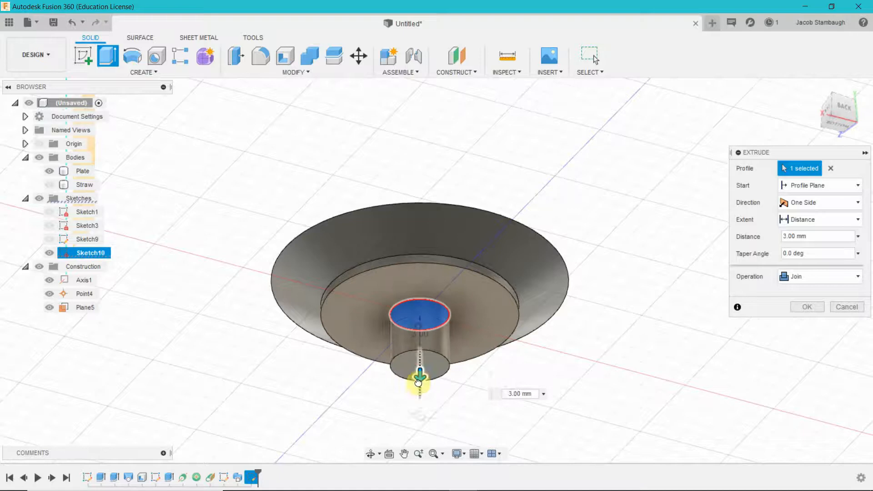
{"action": "middle_click_drag", "start_coordinate": [541, 299], "coordinate": [598, 383], "text": "shift"}
{"action": "left_click_drag", "start_coordinate": [503, 366], "coordinate": [565, 404]}
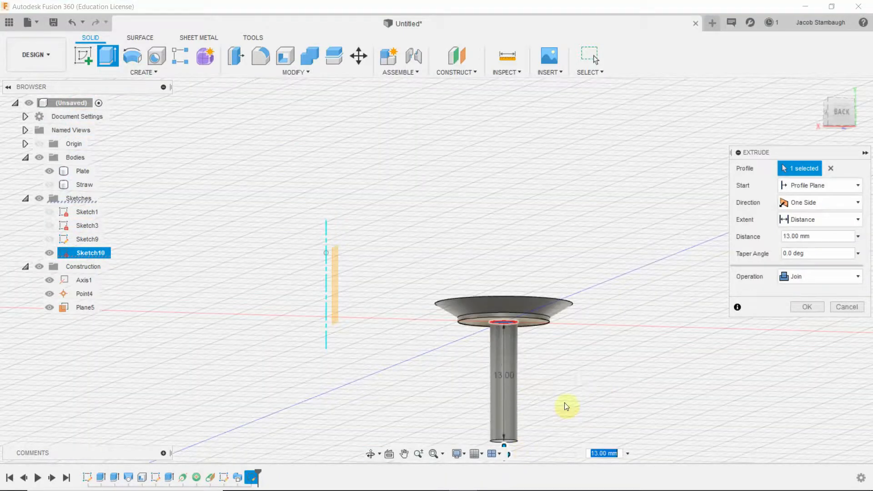
{"action": "middle_click_drag", "start_coordinate": [565, 405], "coordinate": [544, 327], "text": "shift"}
{"action": "left_click_drag", "start_coordinate": [505, 334], "coordinate": [503, 344]}
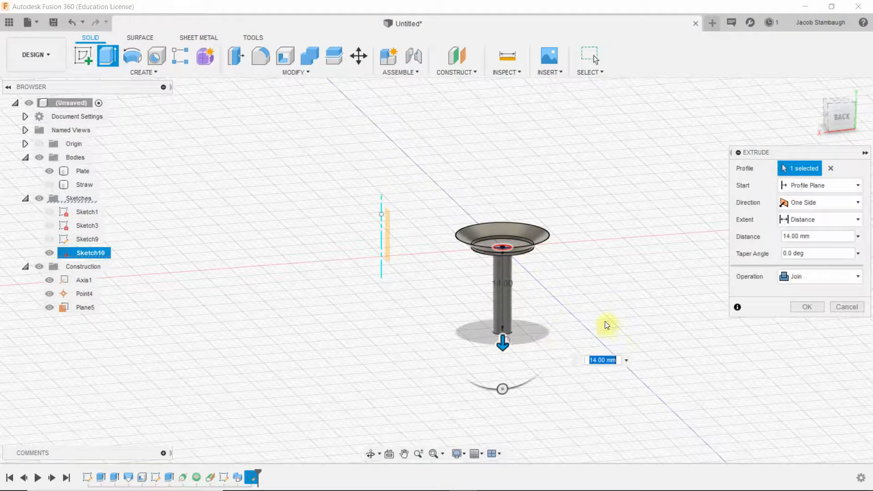
- Set the extrusion's operation to New Body and complete the extrusion
{"action": "left_click", "coordinate": [826, 277]}
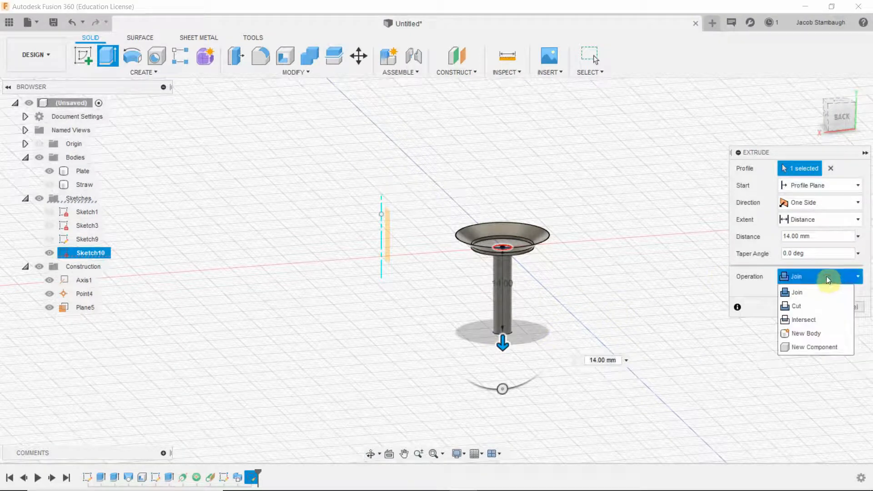
{"action": "left_click", "coordinate": [814, 335]}
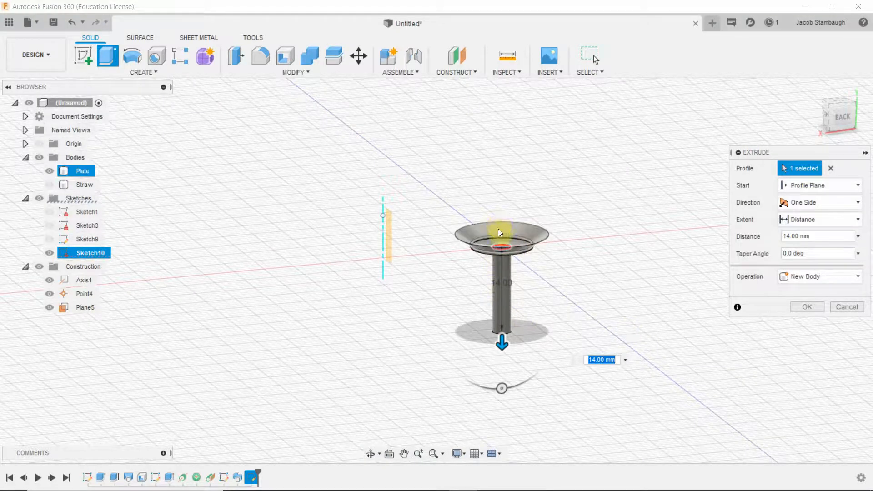
{"action": "scroll", "coordinate": [503, 273], "scroll_direction": "up", "scroll_amount": 5}
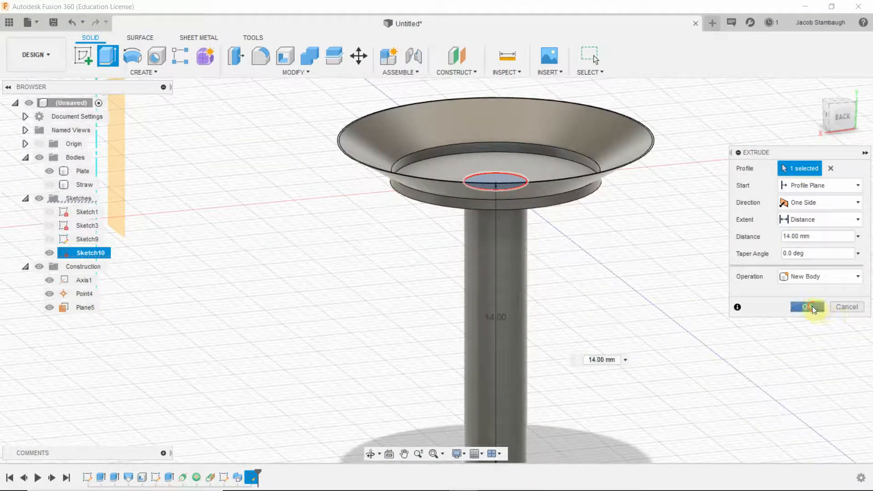
{"action": "left_click", "coordinate": [811, 307]}
- Rename the new cylinder body under the plate as Pole
{"action": "double_click", "coordinate": [80, 198]}
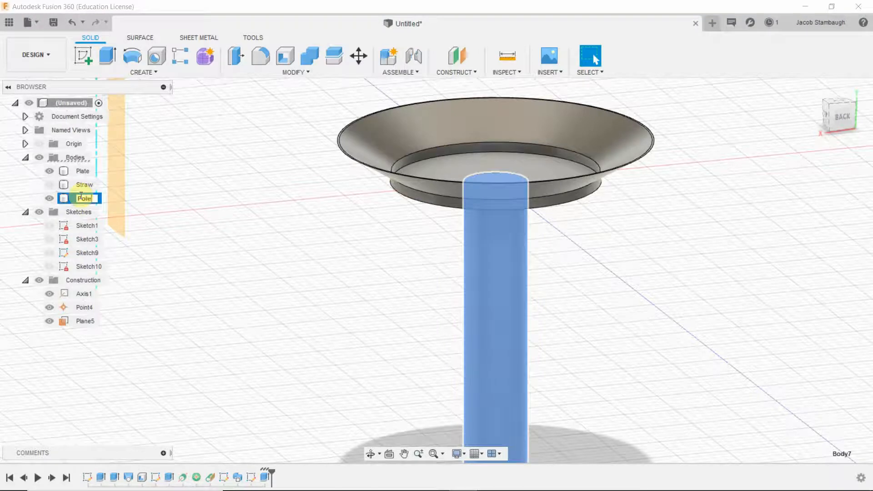
{"action": "key", "text": "Return"}
{"action": "left_click", "coordinate": [196, 189]}
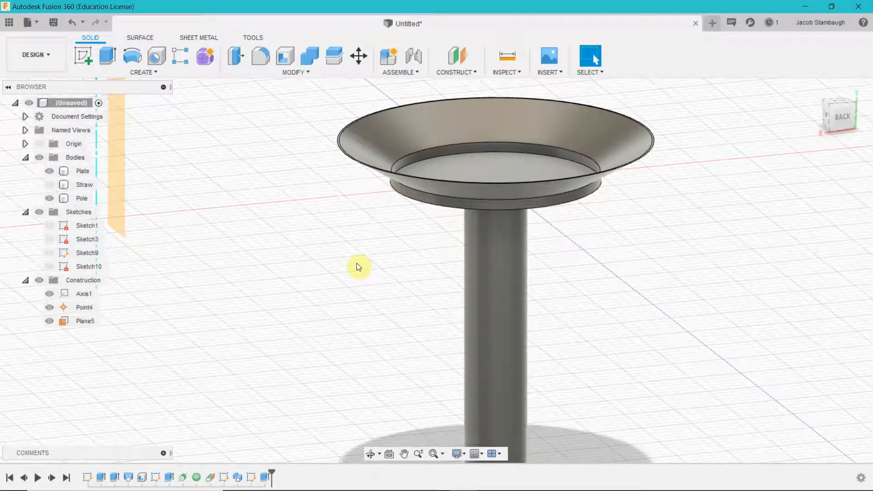
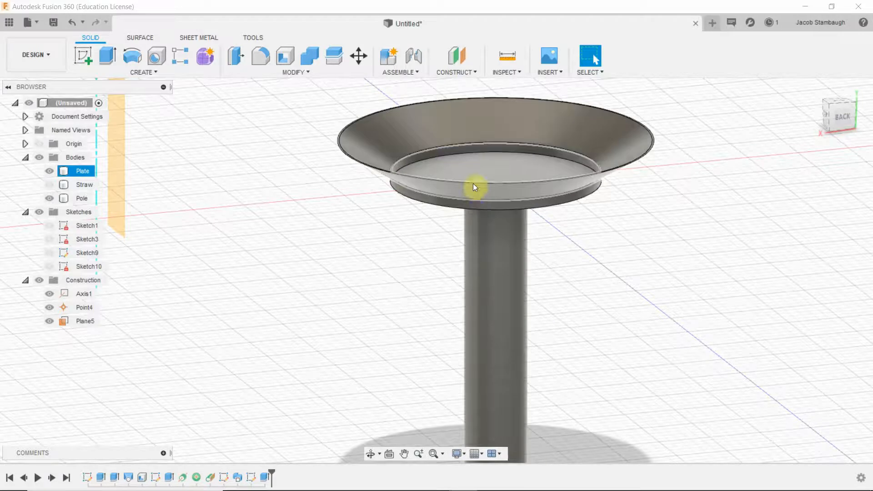
- Reopen the pole's extrusion to review its available operation types, and leave without changing it
{"action": "right_click", "coordinate": [264, 477]}
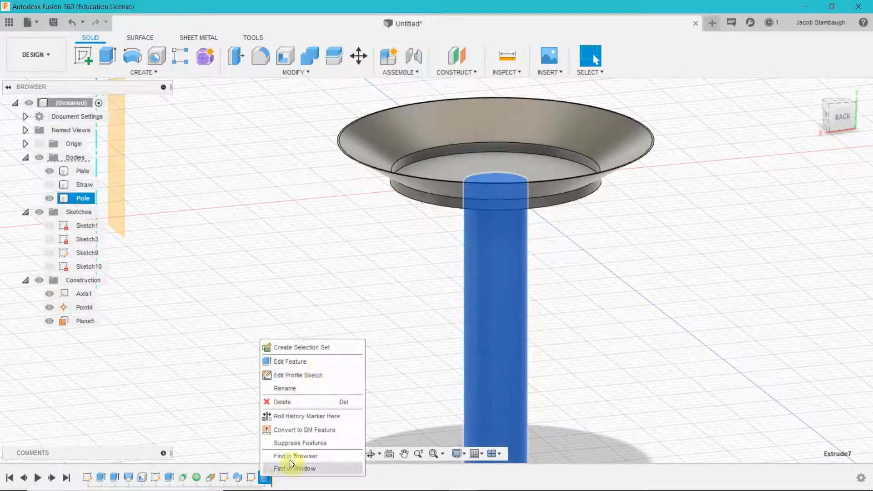
{"action": "left_click", "coordinate": [312, 362]}
{"action": "left_click", "coordinate": [786, 277]}
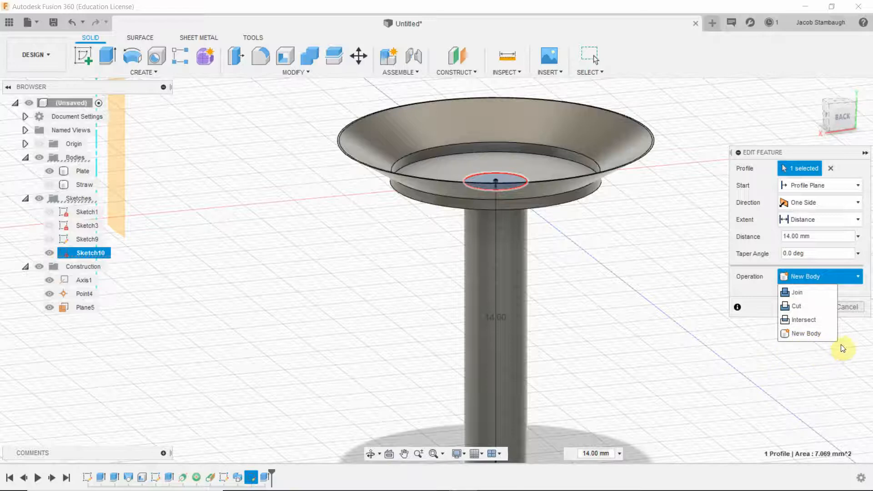
{"action": "left_click", "coordinate": [847, 304]}
{"action": "left_click", "coordinate": [847, 304]}
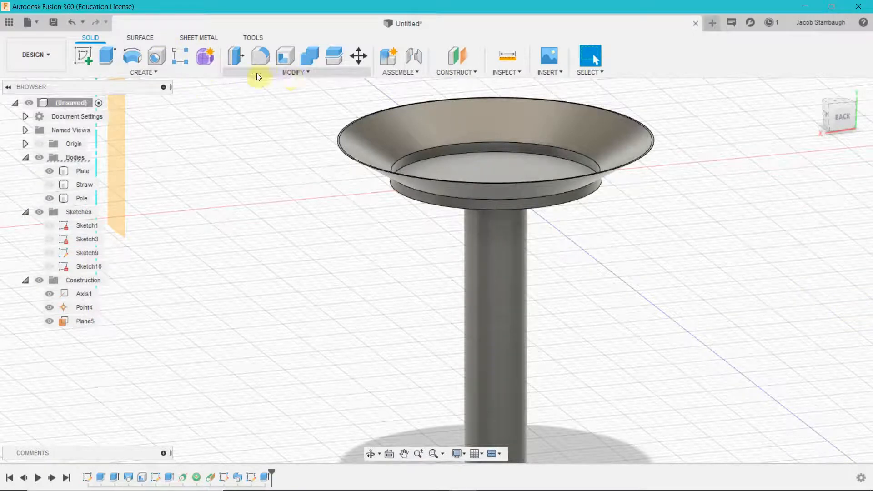
{"action": "scroll", "coordinate": [591, 263], "scroll_direction": "up", "scroll_amount": 5}
{"action": "scroll", "coordinate": [624, 238], "scroll_direction": "down", "scroll_amount": 6}
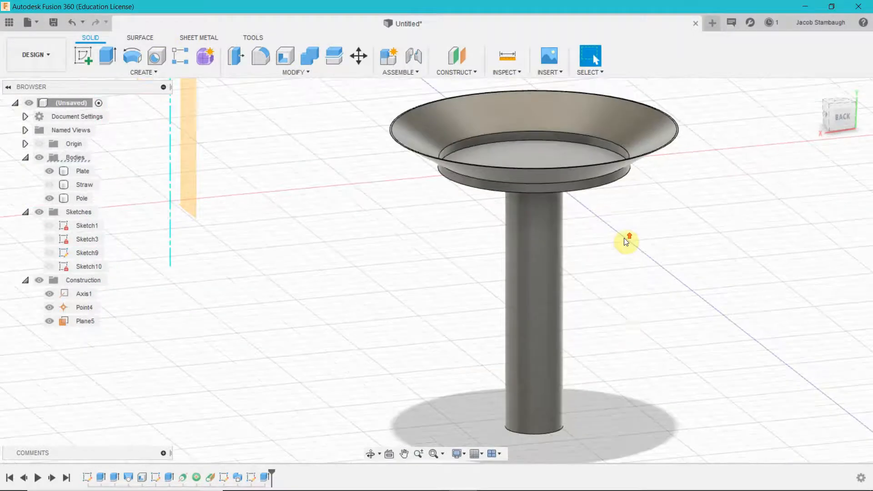
{"action": "mouse_move", "coordinate": [638, 331]}
{"action": "middle_mouse_down", "text": "shift"}
{"action": "mouse_move", "coordinate": [629, 308]}
{"action": "mouse_move", "coordinate": [622, 334]}
{"action": "middle_mouse_up", "text": "shift"}
{"action": "scroll", "coordinate": [591, 308], "scroll_direction": "up", "scroll_amount": 3}
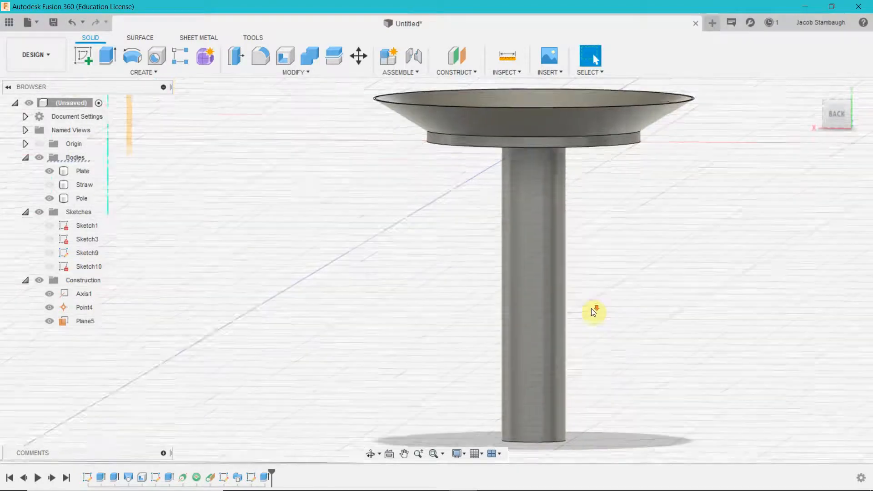
{"action": "scroll", "coordinate": [617, 234], "scroll_direction": "down", "scroll_amount": 4}
{"action": "scroll", "coordinate": [288, 173], "scroll_direction": "down", "scroll_amount": 1}
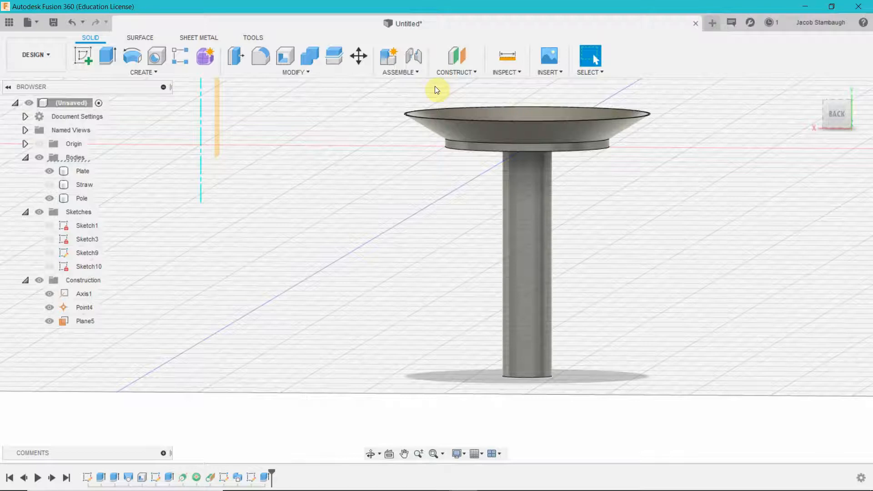
- Create new components from the existing Pole and Plate bodies
{"action": "left_click", "coordinate": [389, 73]}
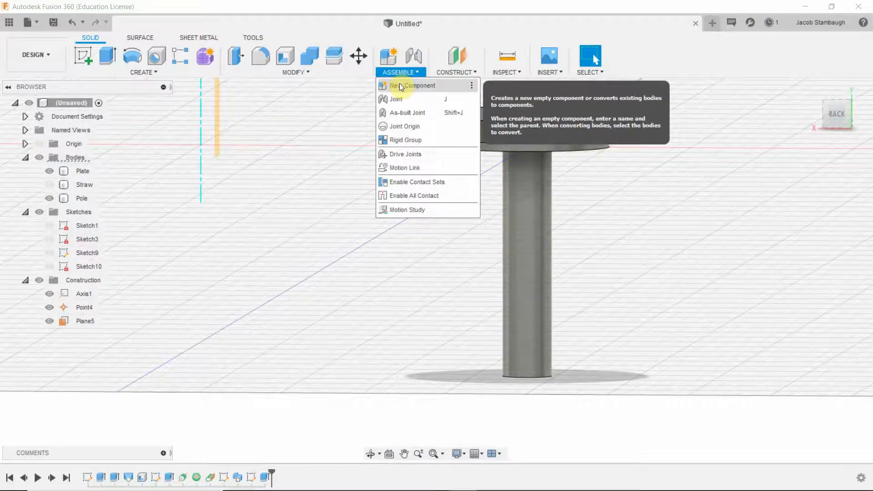
{"action": "left_click", "coordinate": [399, 85]}
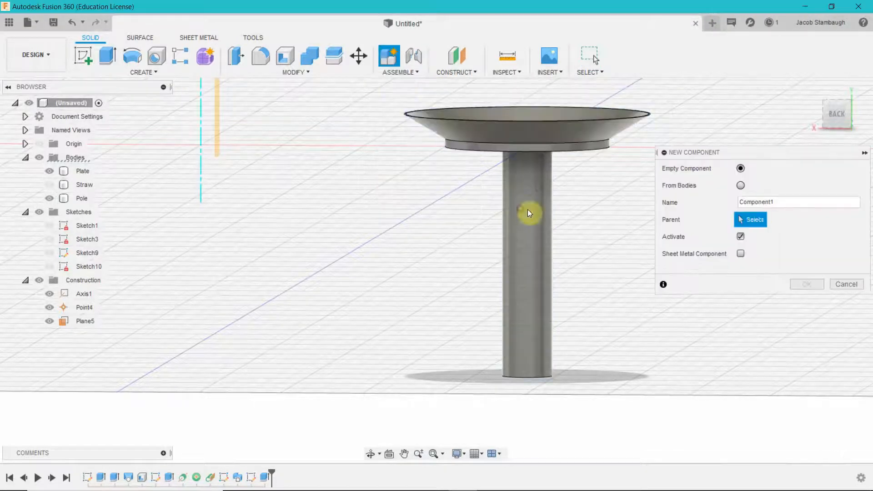
{"action": "left_click", "coordinate": [739, 186]}
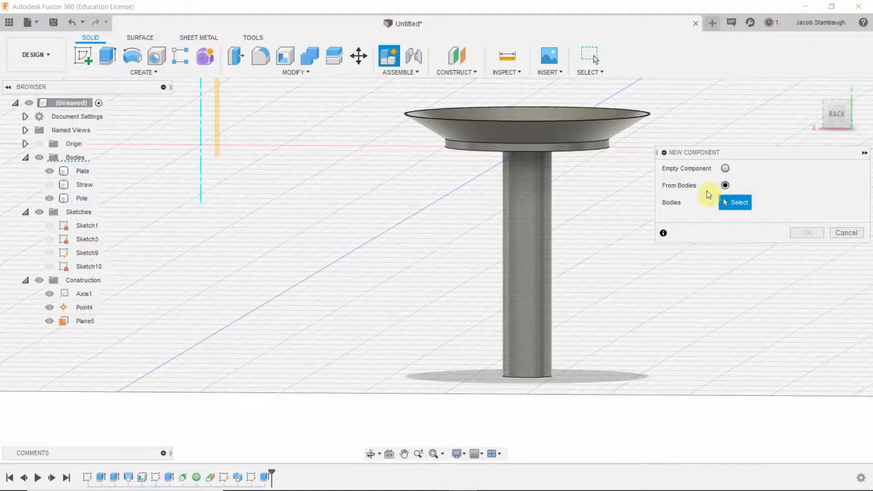
{"action": "left_click", "coordinate": [521, 215]}
{"action": "left_click", "coordinate": [550, 120]}
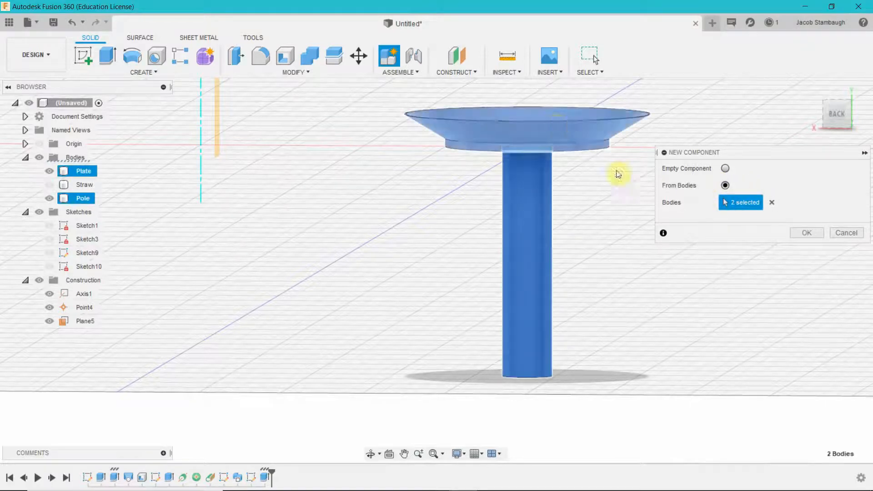
{"action": "left_click", "coordinate": [804, 234]}
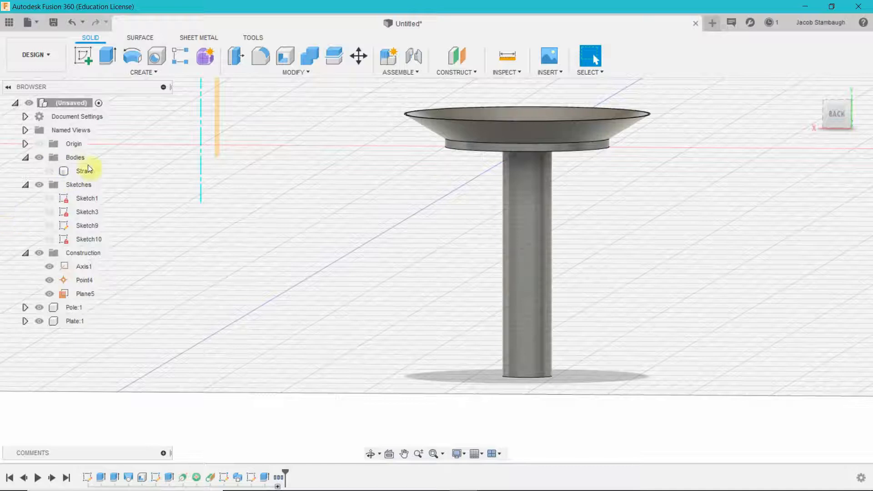
- Inspect the contents of the Pole component, including its own origin, and collapse it again
{"action": "left_click", "coordinate": [24, 309]}
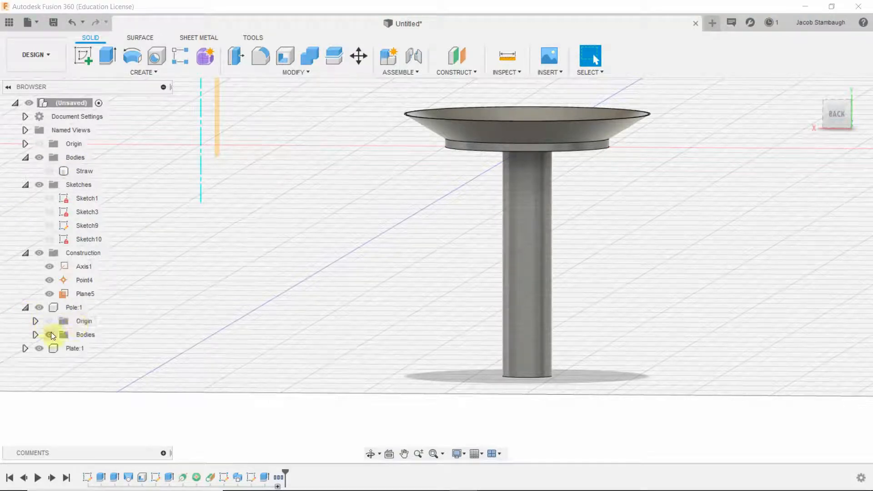
{"action": "left_click", "coordinate": [41, 322]}
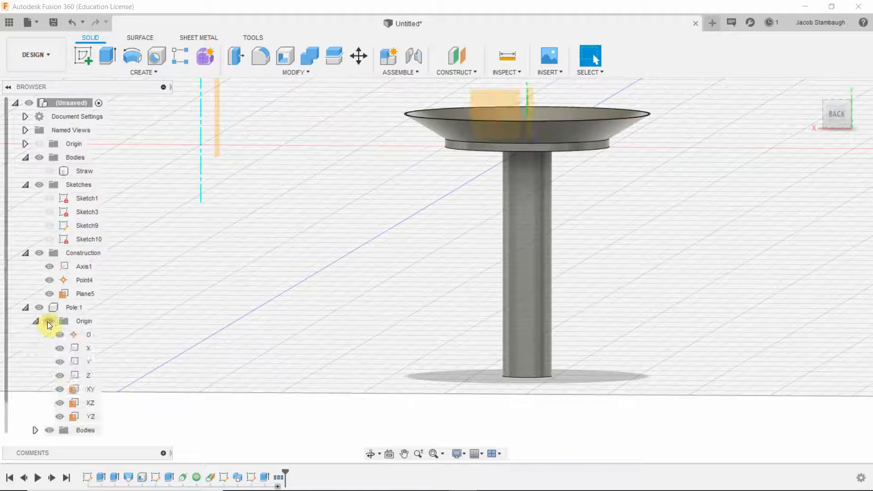
{"action": "left_click", "coordinate": [37, 321]}
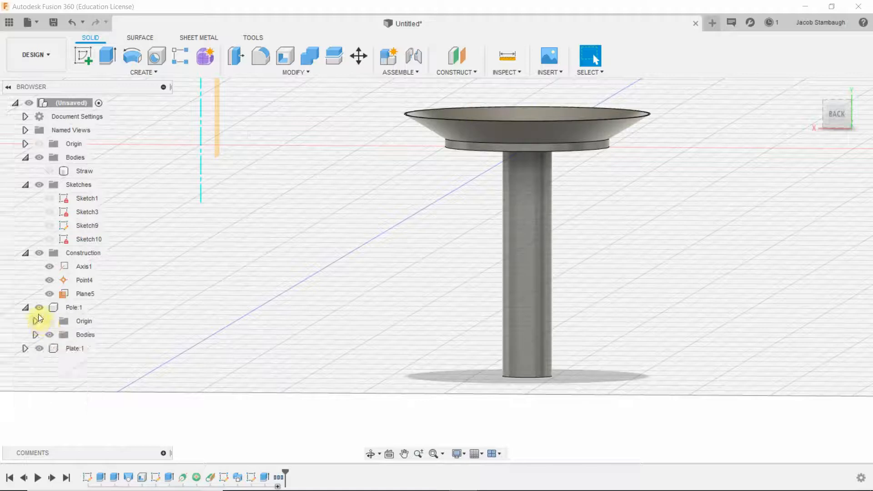
{"action": "left_click", "coordinate": [24, 307]}
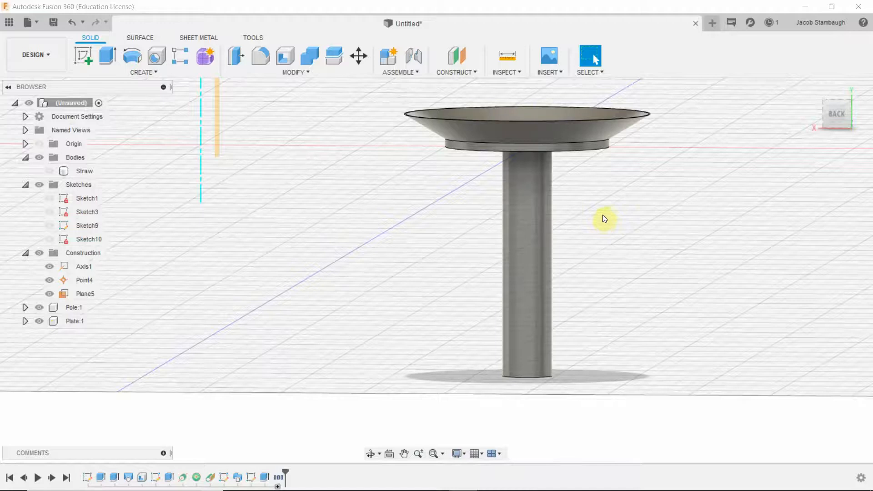
{"action": "middle_click_drag", "start_coordinate": [604, 218], "coordinate": [571, 165], "text": "shift"}
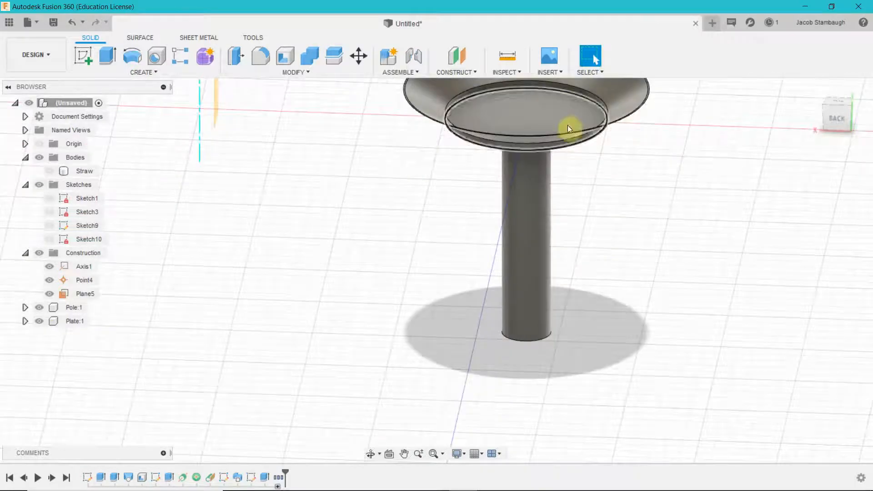
{"action": "middle_click_drag", "start_coordinate": [567, 125], "coordinate": [618, 243], "text": "shift"}
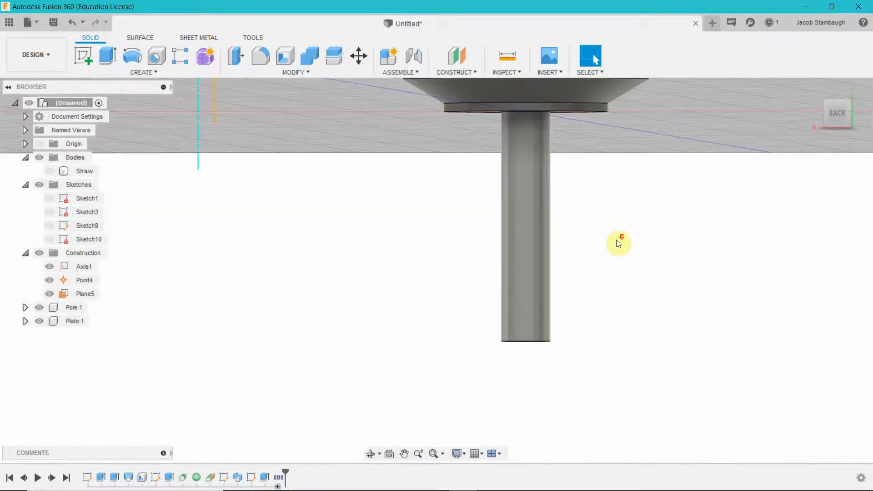
{"action": "scroll", "coordinate": [618, 243], "scroll_direction": "down", "scroll_amount": 5}
{"action": "middle_click_drag", "start_coordinate": [641, 205], "coordinate": [646, 270]}
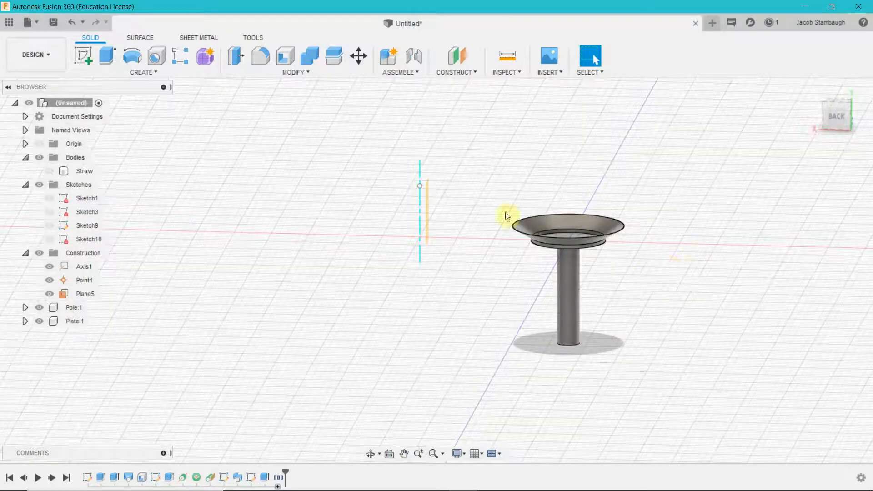
{"action": "left_click", "coordinate": [472, 72]}
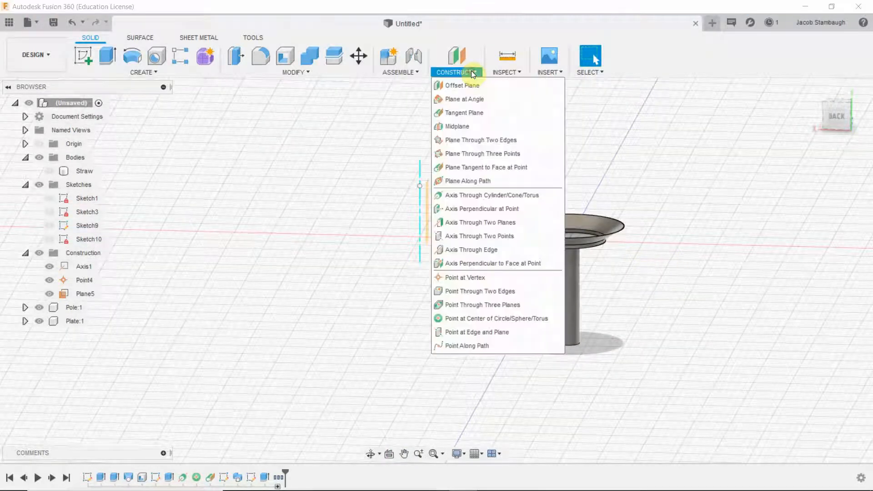
- Set up a Revolute as-built joint between the Pole and the Plate, positioned at the centre of the plate's floor
{"action": "left_click", "coordinate": [400, 72]}
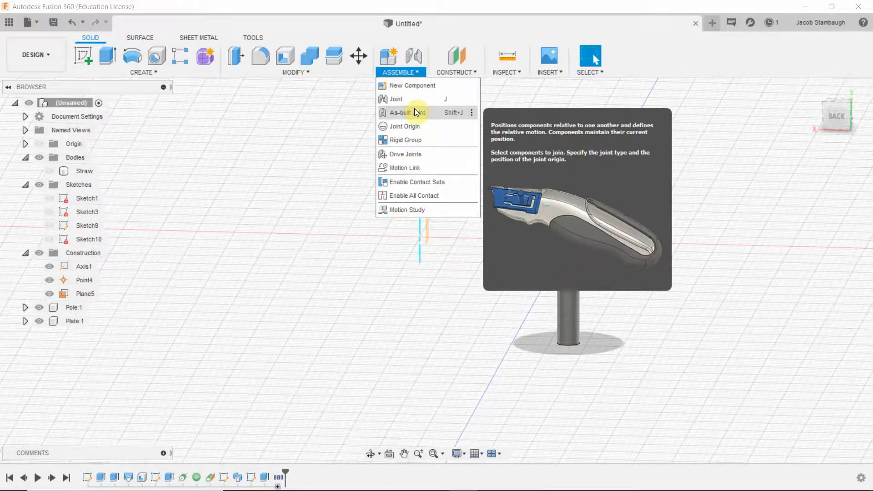
{"action": "left_click", "coordinate": [414, 112]}
{"action": "scroll", "coordinate": [654, 278], "scroll_direction": "up", "scroll_amount": 5}
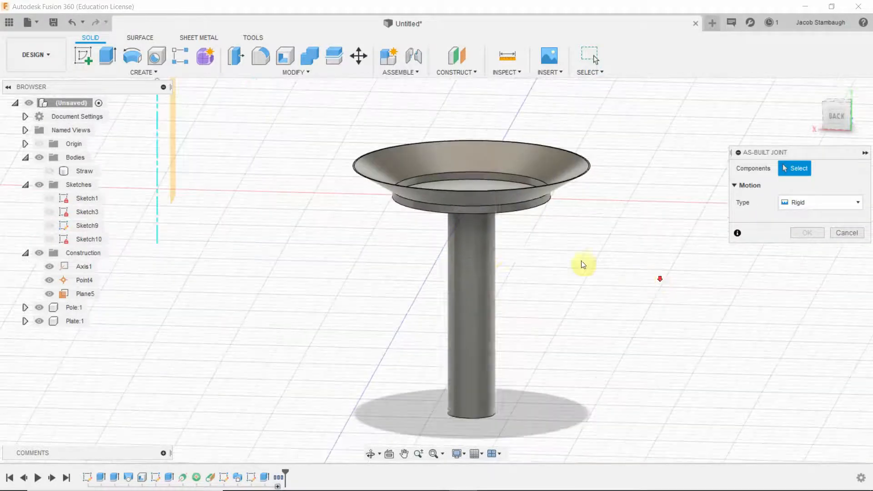
{"action": "left_click", "coordinate": [490, 242]}
{"action": "left_click", "coordinate": [518, 181]}
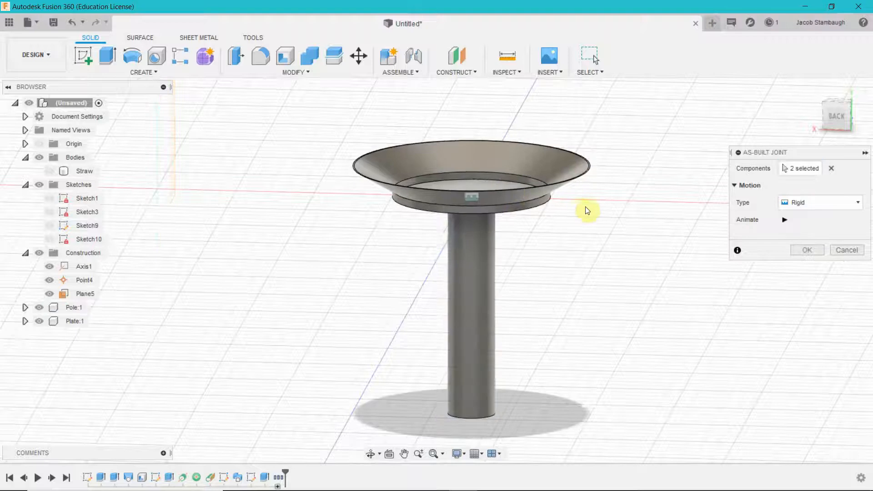
{"action": "left_click", "coordinate": [827, 201]}
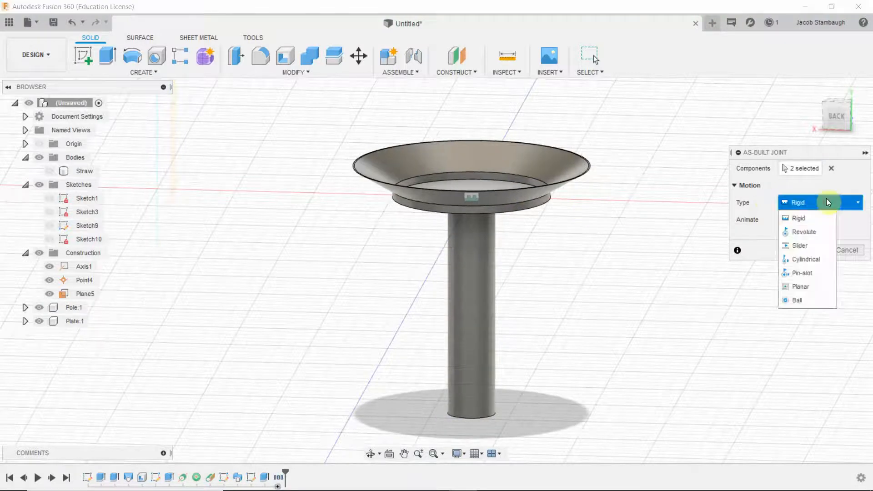
{"action": "left_click", "coordinate": [814, 232]}
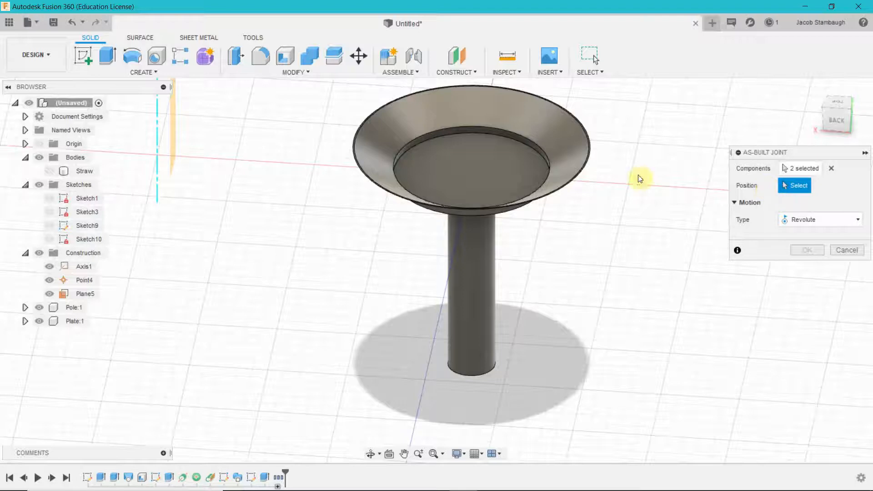
{"action": "left_click", "coordinate": [473, 172]}
- Animate the revolute joint about the Z Axis and examine the motion from above and below
{"action": "mouse_move", "coordinate": [598, 247]}
{"action": "middle_mouse_down", "text": "shift"}
{"action": "mouse_move", "coordinate": [623, 202]}
{"action": "mouse_move", "coordinate": [594, 253]}
{"action": "mouse_move", "coordinate": [612, 249]}
{"action": "middle_mouse_up", "text": "shift"}
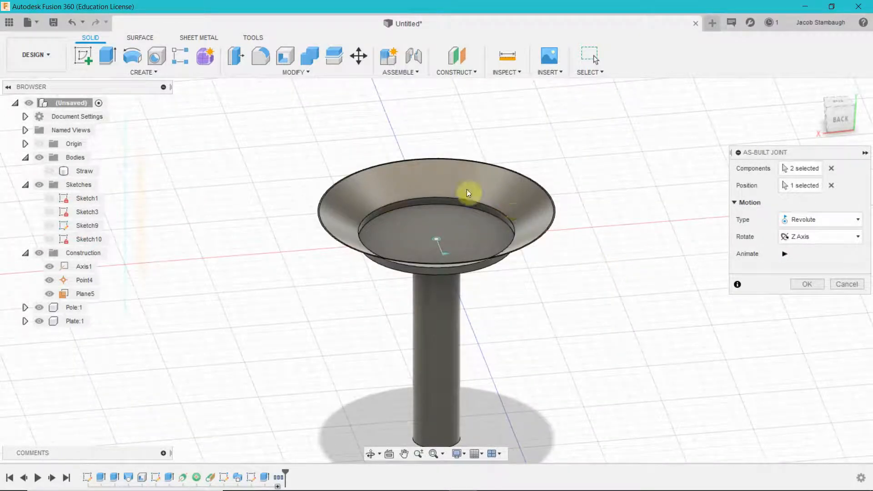
{"action": "middle_click_drag", "start_coordinate": [539, 267], "coordinate": [563, 319], "text": "shift"}
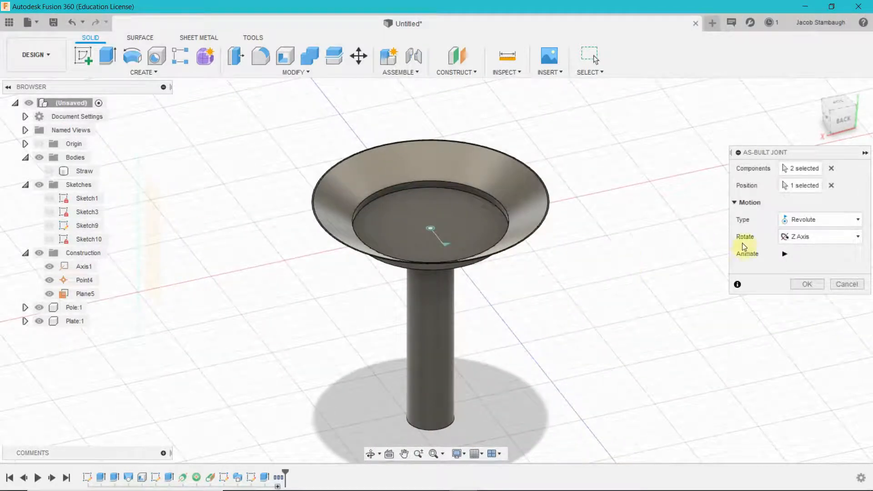
{"action": "left_click", "coordinate": [784, 254]}
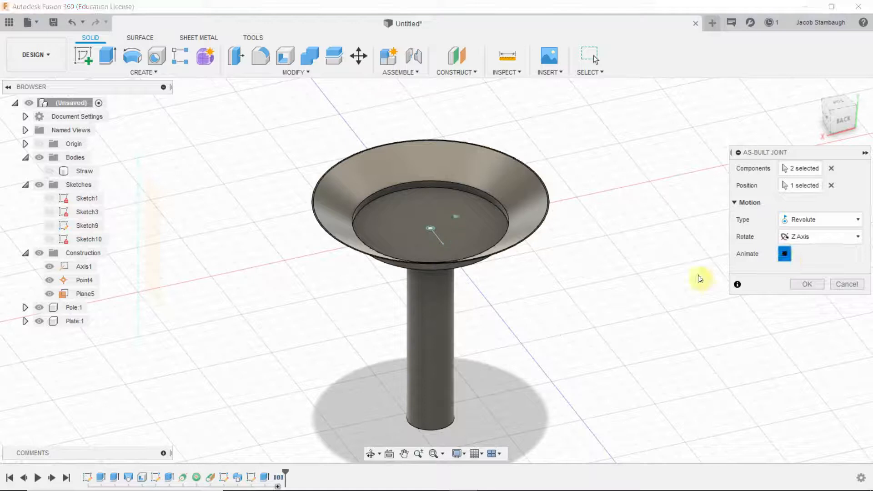
{"action": "middle_click_drag", "start_coordinate": [614, 331], "coordinate": [617, 249], "text": "shift"}
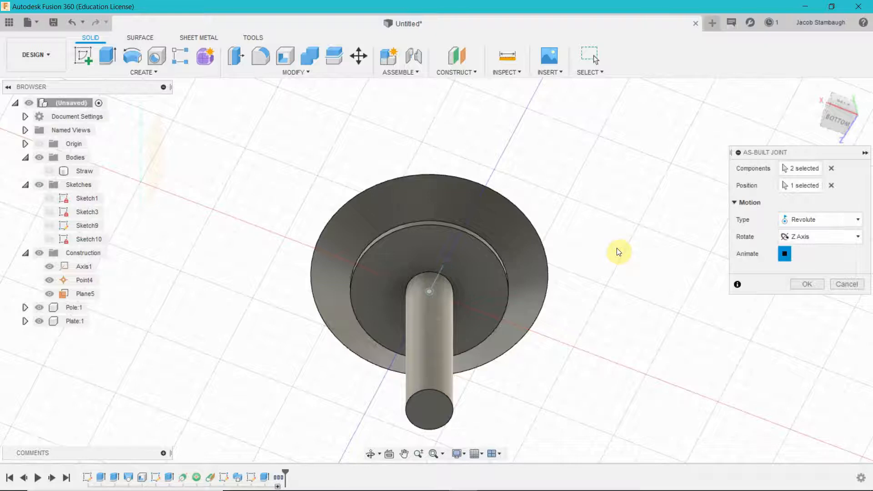
{"action": "scroll", "coordinate": [427, 335], "scroll_direction": "up", "scroll_amount": 5}
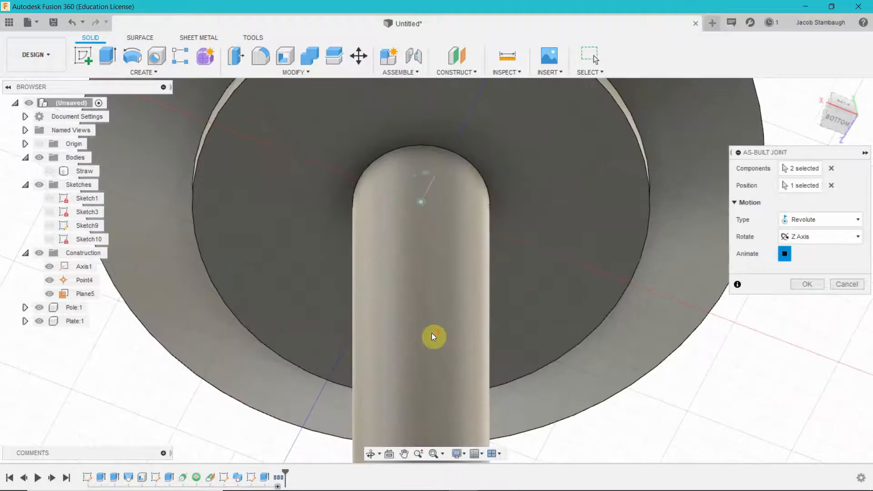
{"action": "scroll", "coordinate": [432, 337], "scroll_direction": "up", "scroll_amount": 1}
{"action": "scroll", "coordinate": [431, 336], "scroll_direction": "down", "scroll_amount": 4}
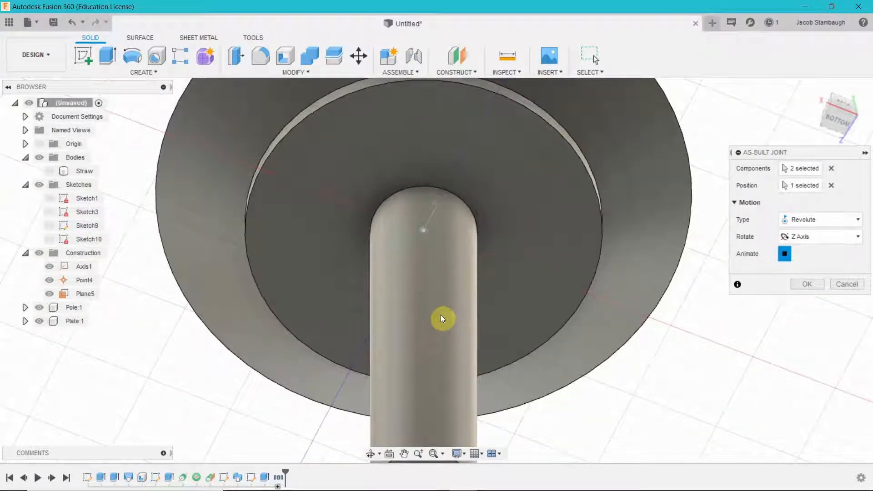
{"action": "middle_click_drag", "start_coordinate": [724, 171], "coordinate": [756, 189], "text": "shift"}
- Clear the joint's component selection and reselect the Plate first and the Pole second
{"action": "left_click", "coordinate": [831, 168]}
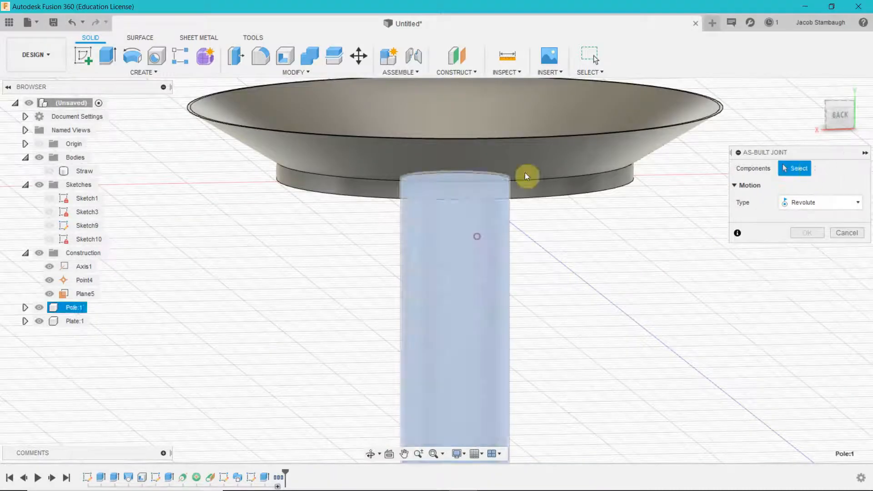
{"action": "left_click", "coordinate": [546, 160]}
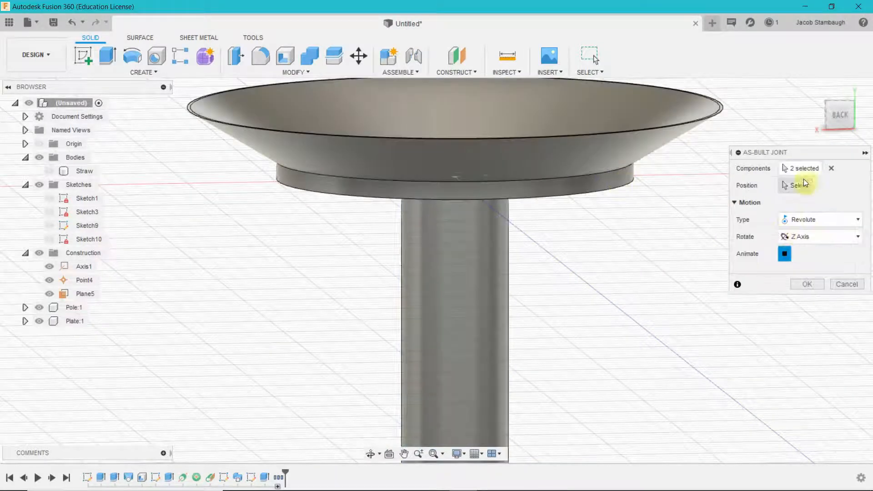
{"action": "left_click", "coordinate": [831, 168]}
{"action": "left_click", "coordinate": [563, 137]}
{"action": "left_click", "coordinate": [482, 250]}
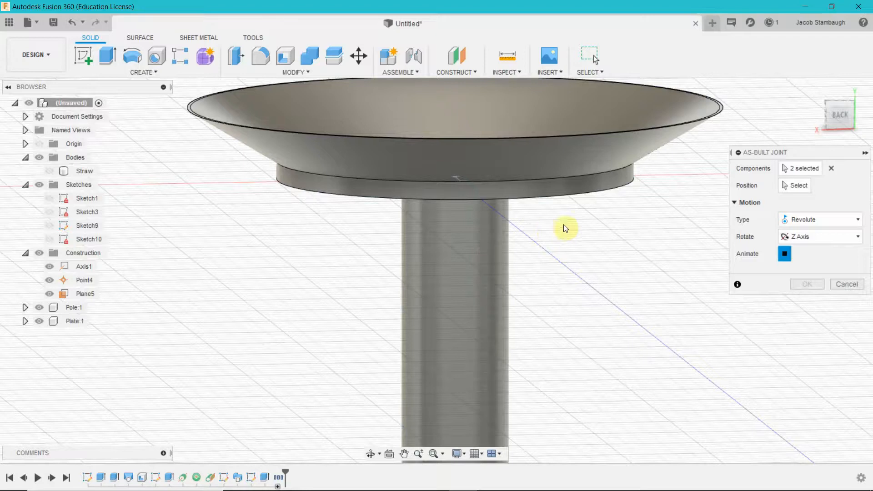
- Complete the revolute as-built joint between the Plate and the Pole, rotating about the Z Axis
{"action": "mouse_move", "coordinate": [572, 235]}
{"action": "middle_mouse_down", "text": "shift"}
{"action": "mouse_move", "coordinate": [571, 261]}
{"action": "mouse_move", "coordinate": [572, 232]}
{"action": "middle_mouse_up", "text": "shift"}
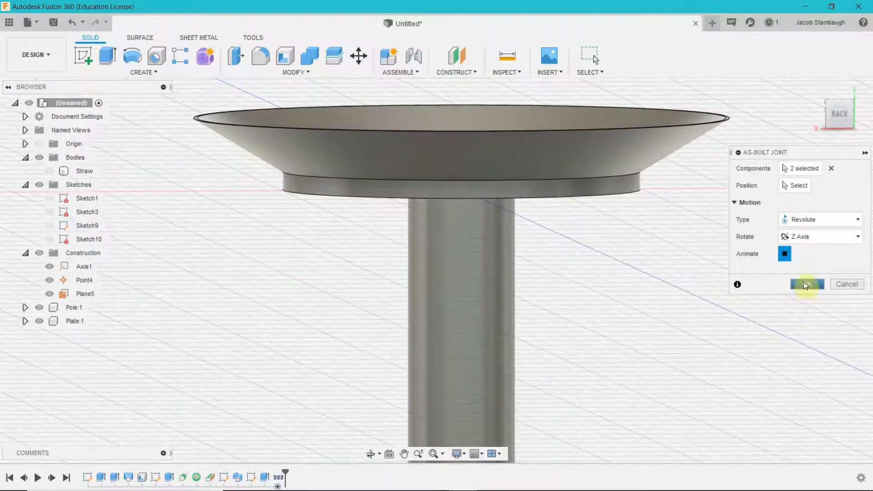
{"action": "scroll", "coordinate": [658, 302], "scroll_direction": "up", "scroll_amount": 3}
{"action": "scroll", "coordinate": [659, 302], "scroll_direction": "down", "scroll_amount": 6}
{"action": "middle_click_drag", "start_coordinate": [635, 337], "coordinate": [629, 219]}
{"action": "left_click", "coordinate": [807, 284]}
{"action": "middle_click_drag", "start_coordinate": [678, 240], "coordinate": [604, 146], "text": "shift"}
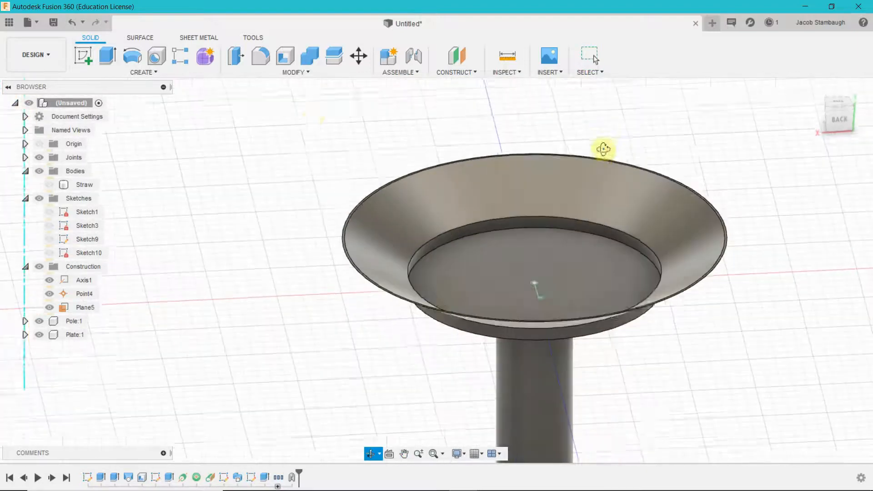
- Place a single simple hole on the plate's sloped inner face, 1 mm in diameter and 3.5 mm deep
{"action": "left_click", "coordinate": [154, 57]}
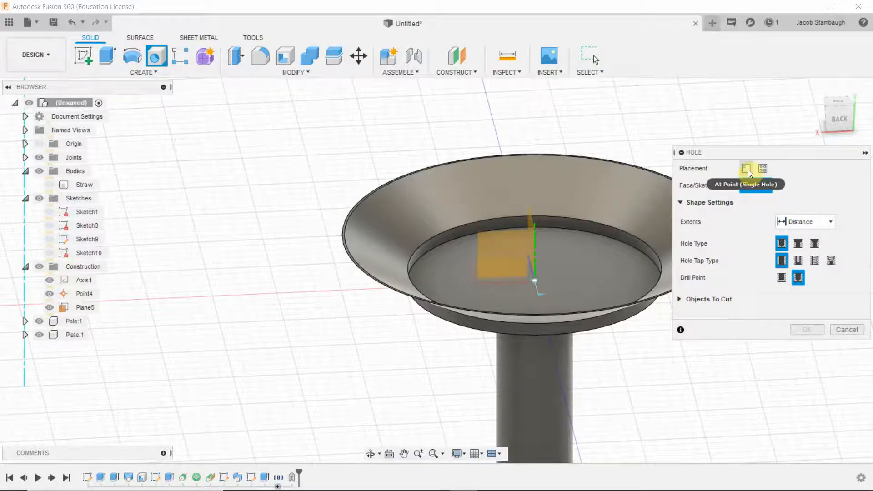
{"action": "left_click", "coordinate": [748, 171]}
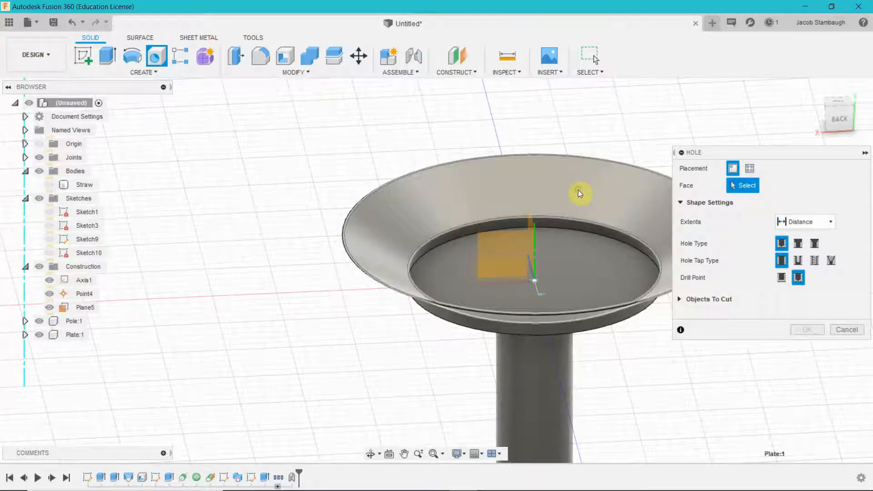
{"action": "left_click", "coordinate": [528, 191]}
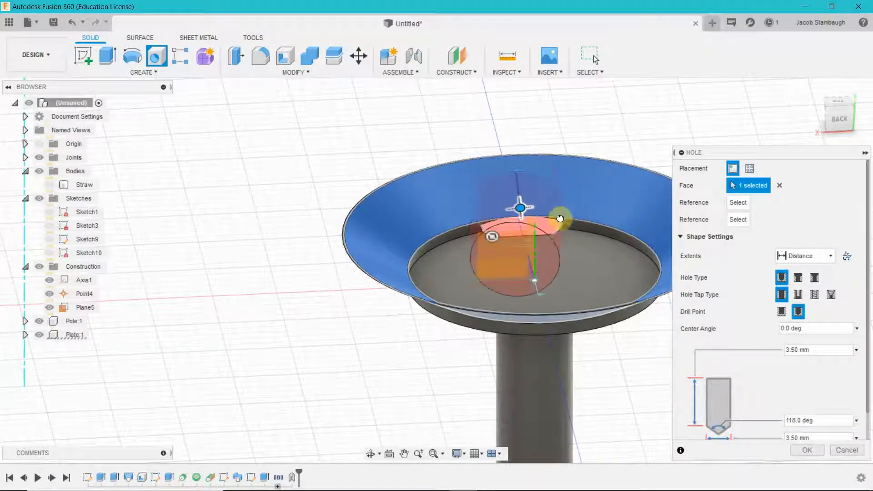
{"action": "left_click_drag", "start_coordinate": [560, 218], "coordinate": [528, 174]}
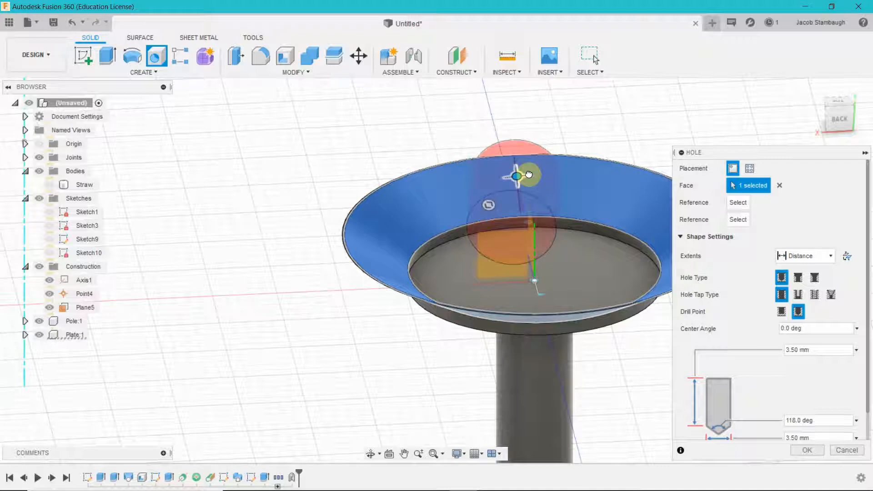
{"action": "left_click_drag", "start_coordinate": [490, 204], "coordinate": [517, 185]}
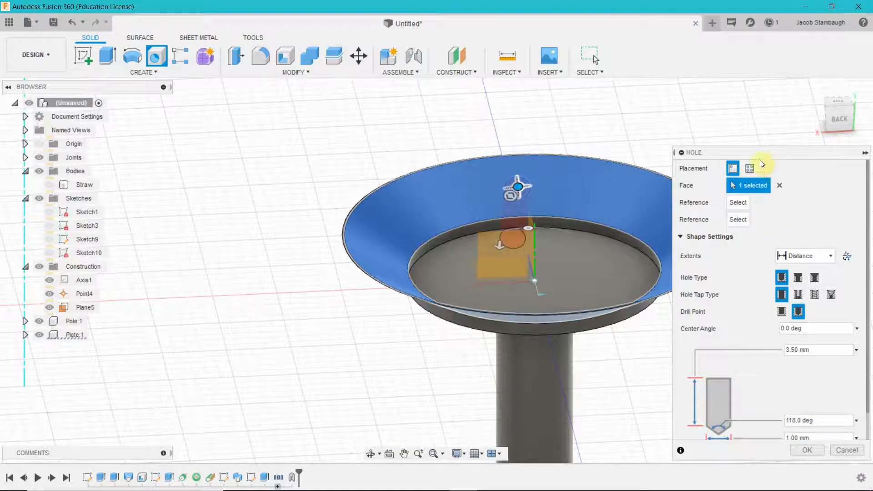
{"action": "left_click", "coordinate": [749, 168]}
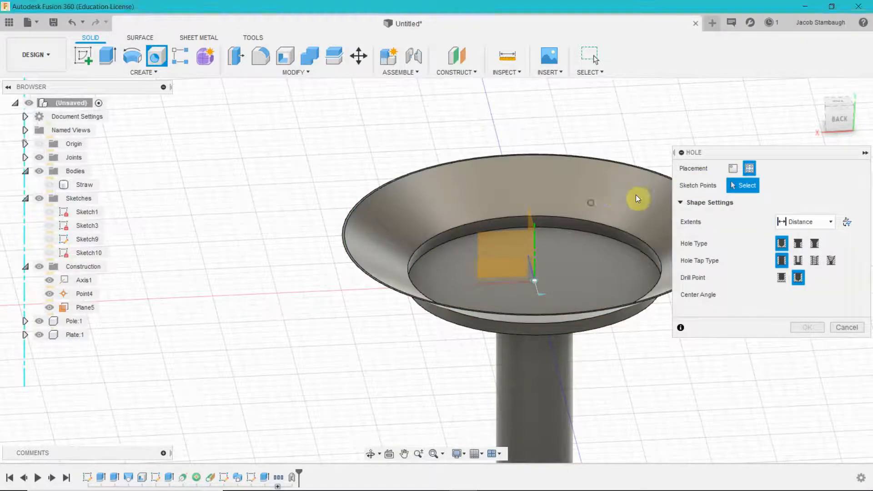
{"action": "left_click", "coordinate": [731, 167]}
{"action": "left_click", "coordinate": [517, 190]}
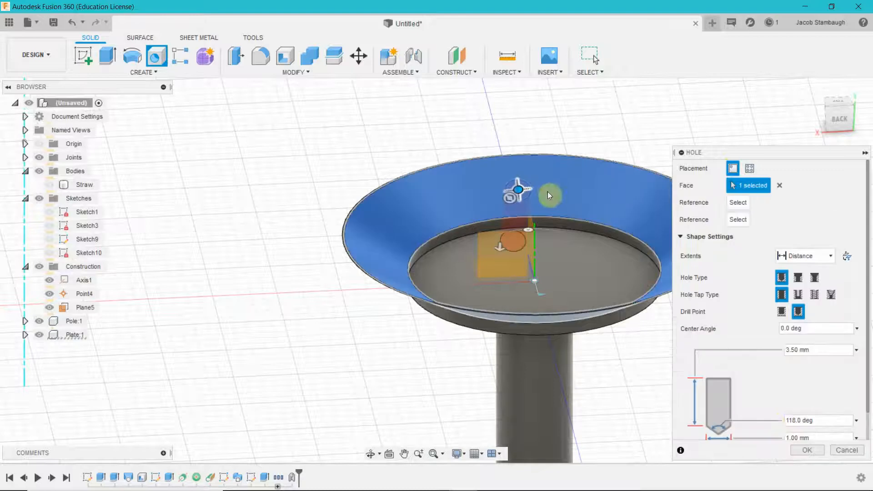
{"action": "left_click", "coordinate": [812, 448]}
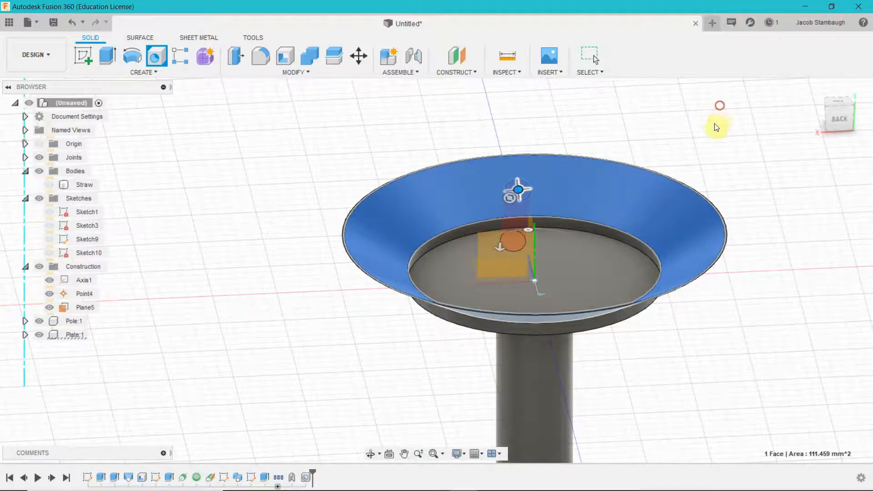
- Edit the 1 mm hole in the plate's rim so that its extent is All
{"action": "middle_click_drag", "start_coordinate": [357, 259], "coordinate": [572, 241], "text": "shift"}
{"action": "scroll", "coordinate": [348, 321], "scroll_direction": "up", "scroll_amount": 5}
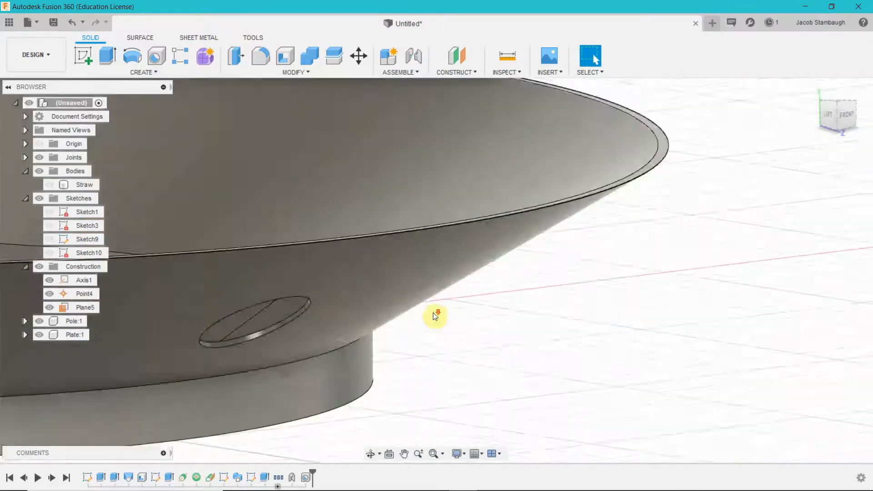
{"action": "middle_click_drag", "start_coordinate": [435, 316], "coordinate": [496, 297], "text": "shift"}
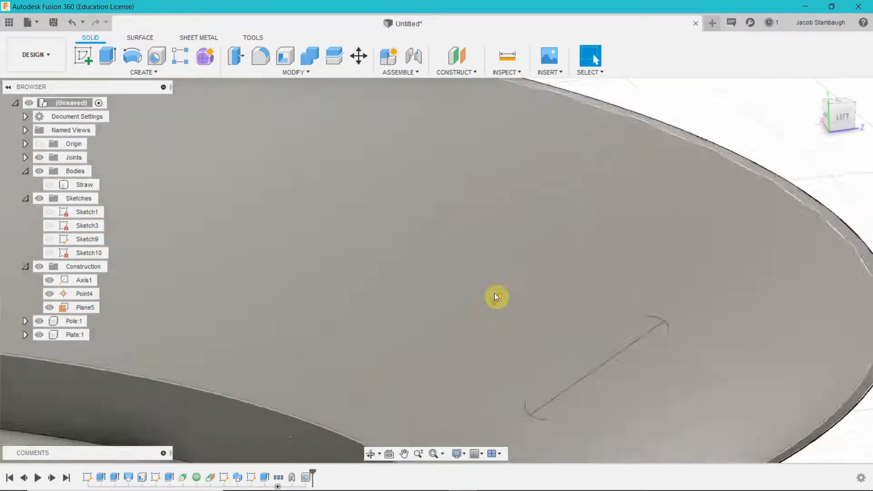
{"action": "scroll", "coordinate": [496, 296], "scroll_direction": "down", "scroll_amount": 4}
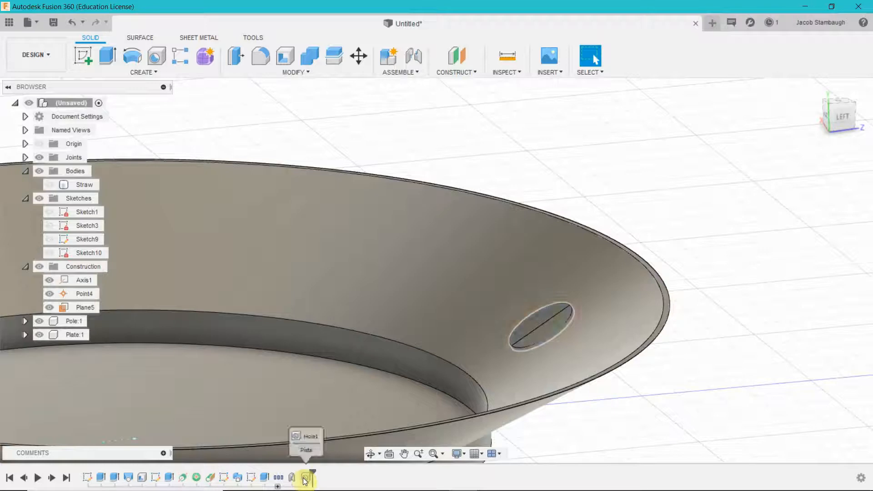
{"action": "right_click", "coordinate": [304, 481]}
{"action": "left_click", "coordinate": [348, 376]}
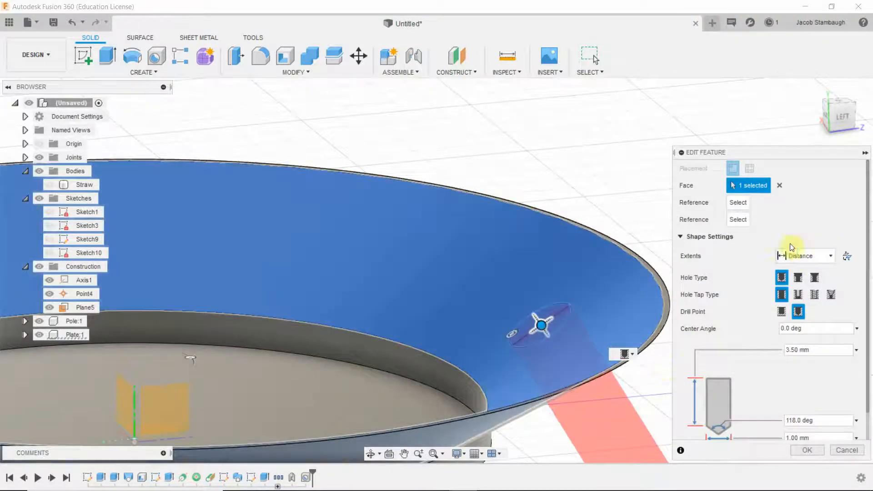
{"action": "left_click", "coordinate": [809, 254]}
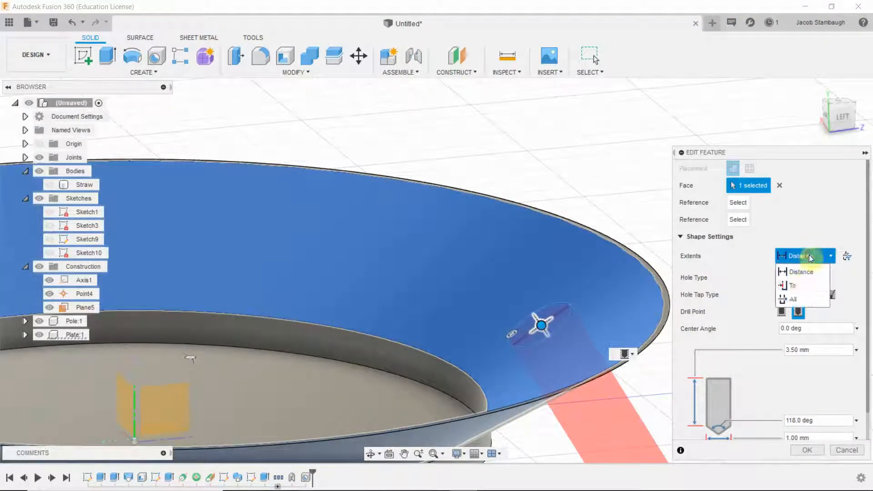
{"action": "left_click", "coordinate": [803, 299]}
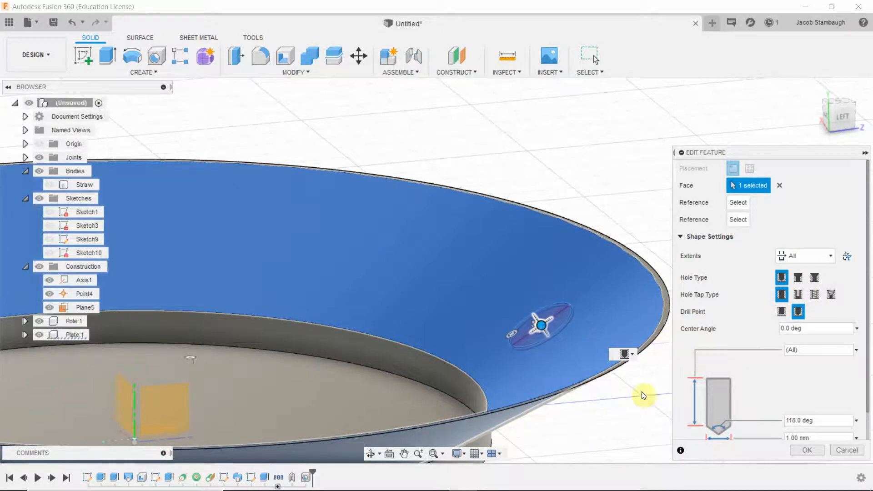
{"action": "middle_click_drag", "start_coordinate": [637, 402], "coordinate": [592, 308], "text": "shift"}
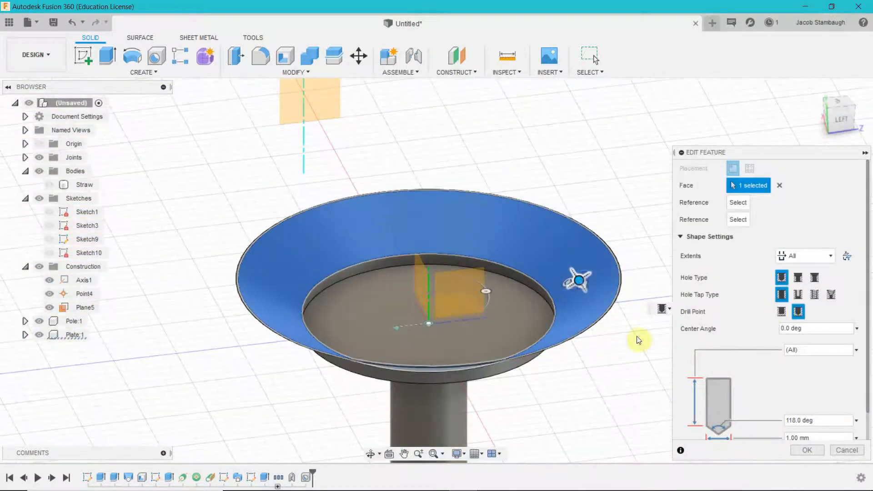
{"action": "left_click", "coordinate": [801, 450]}
- Reopen the rim hole's settings, try the To extent and set the extent back to All
{"action": "scroll", "coordinate": [631, 328], "scroll_direction": "up", "scroll_amount": 1}
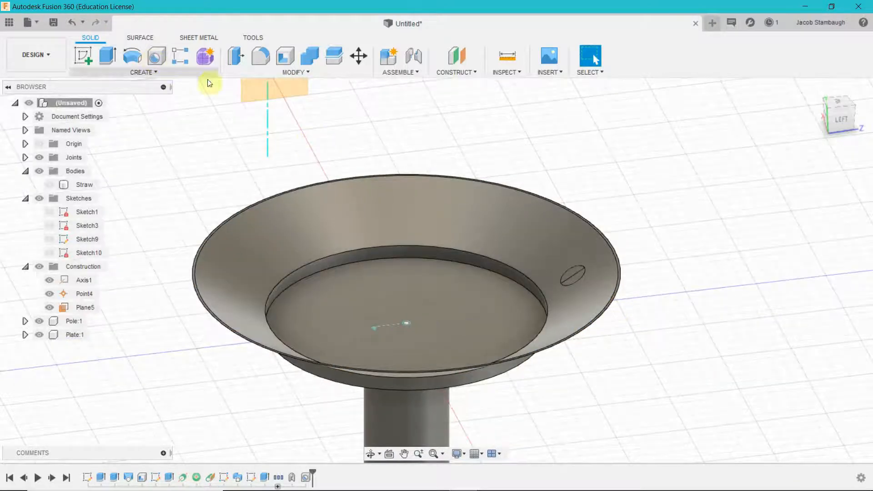
{"action": "right_click", "coordinate": [308, 476]}
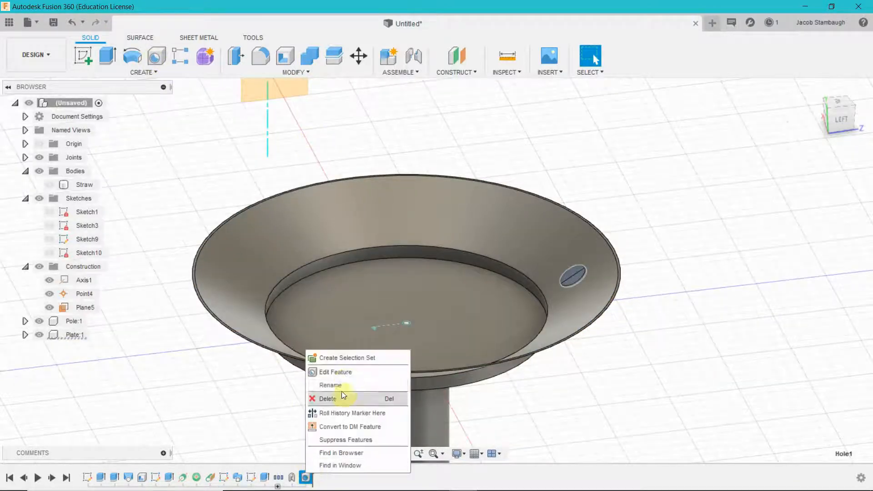
{"action": "left_click", "coordinate": [322, 370]}
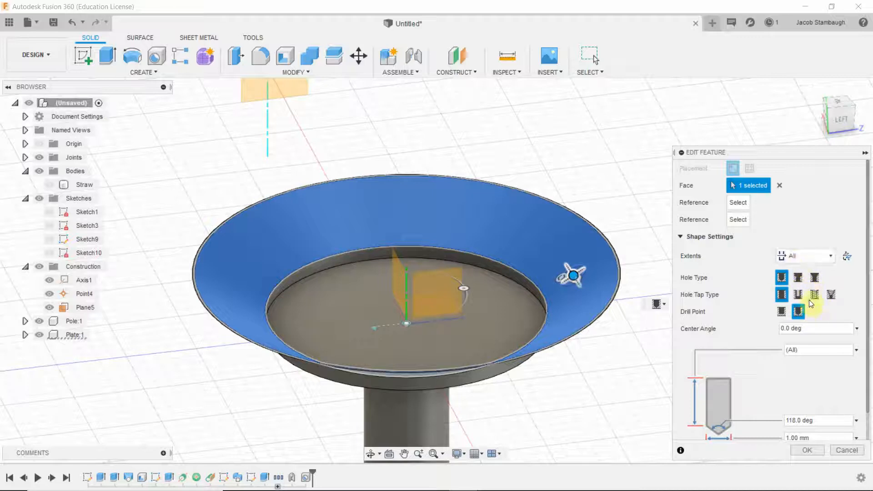
{"action": "scroll", "coordinate": [839, 304], "scroll_direction": "down", "scroll_amount": 3}
{"action": "scroll", "coordinate": [801, 252], "scroll_direction": "up", "scroll_amount": 2}
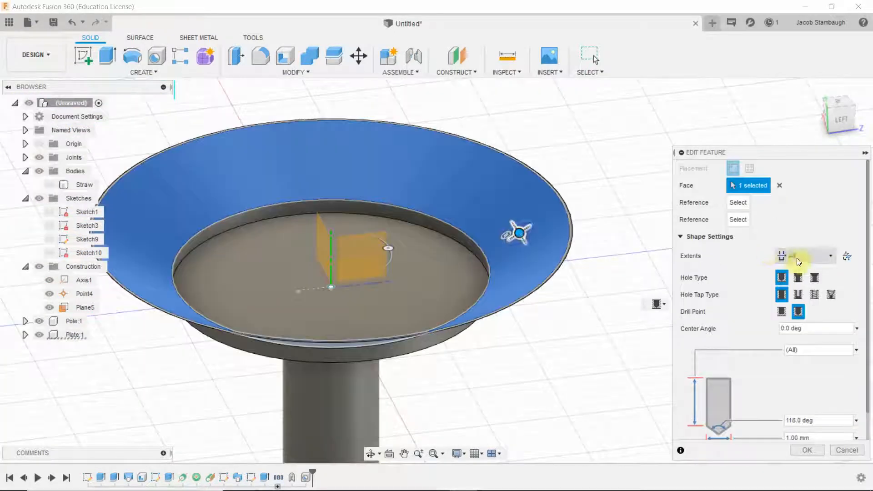
{"action": "left_click", "coordinate": [798, 258]}
{"action": "left_click", "coordinate": [796, 285]}
{"action": "left_click", "coordinate": [794, 256]}
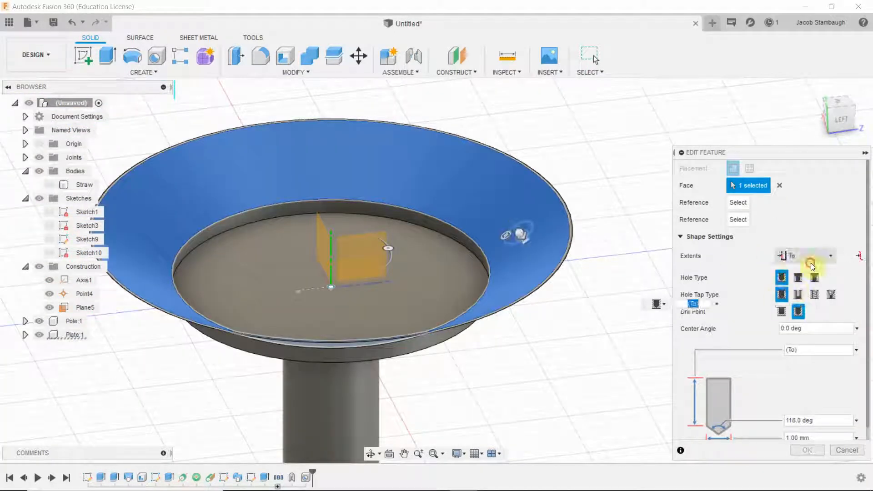
{"action": "left_click", "coordinate": [798, 300]}
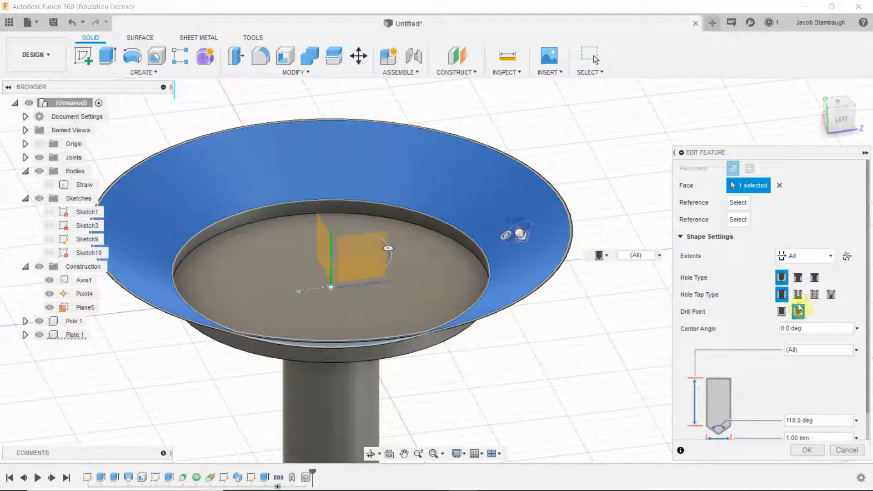
{"action": "left_click", "coordinate": [807, 450]}
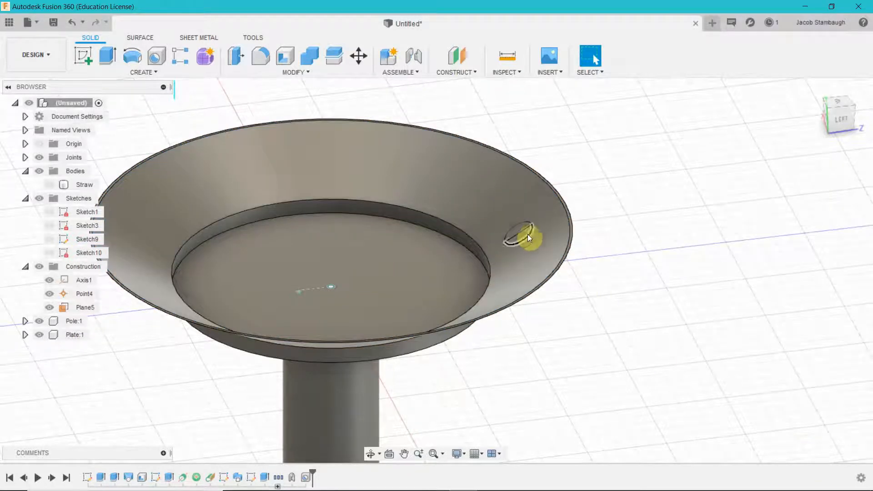
- Delete the rim hole and roll the timeline back to before the bodies were converted to components
{"action": "right_click", "coordinate": [306, 477]}
{"action": "left_click", "coordinate": [333, 421]}
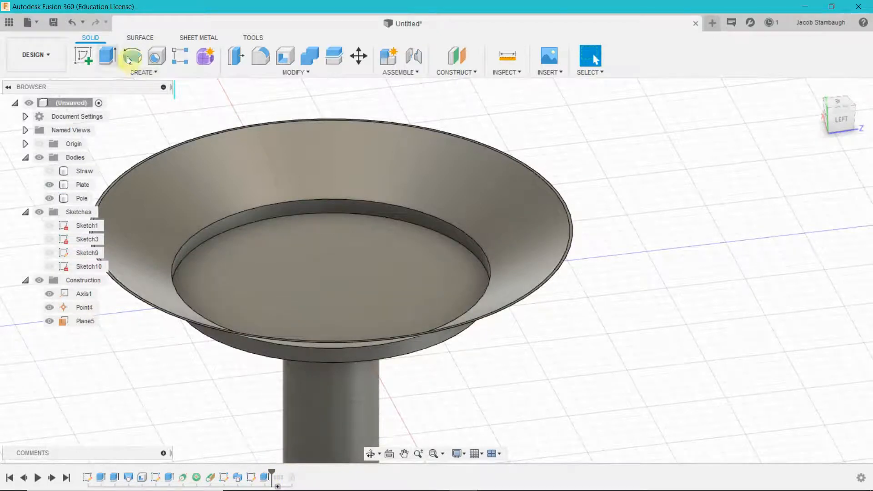
- Place a single hole on the Plate body's sloped inner face, 2.5 mm in diameter and 2.5 mm deep
{"action": "left_click", "coordinate": [156, 56]}
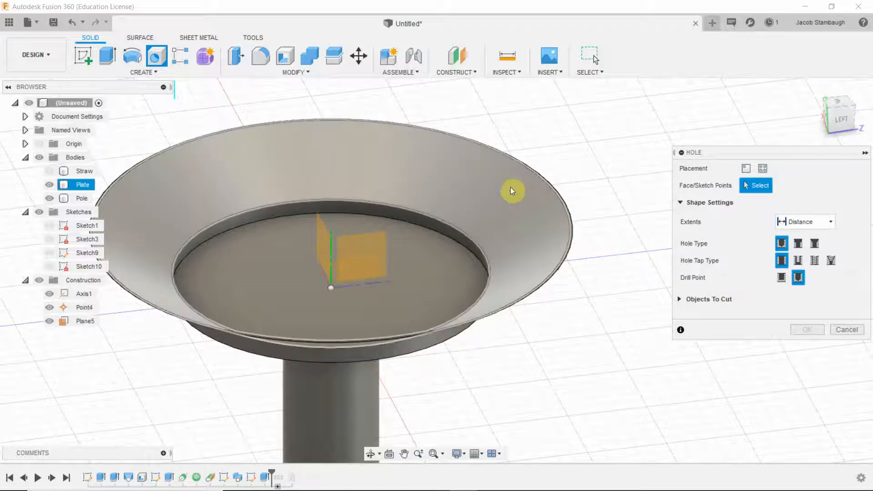
{"action": "left_click", "coordinate": [513, 188]}
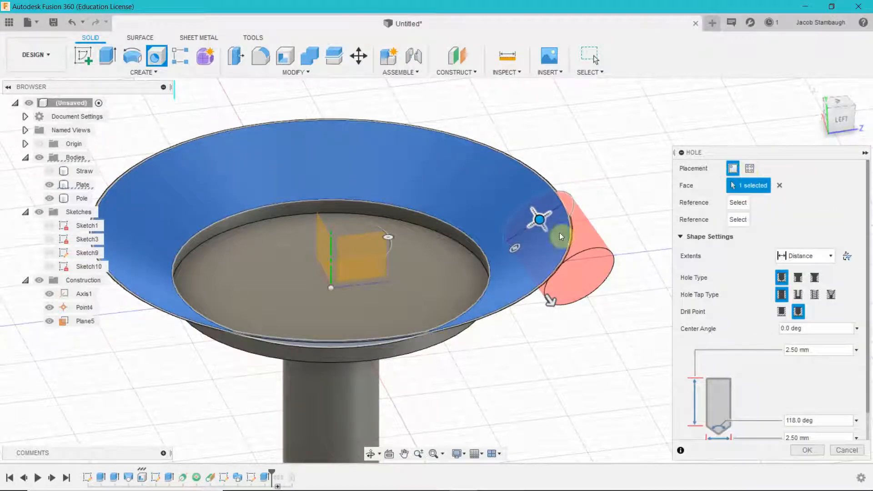
{"action": "left_click_drag", "start_coordinate": [536, 220], "coordinate": [525, 241]}
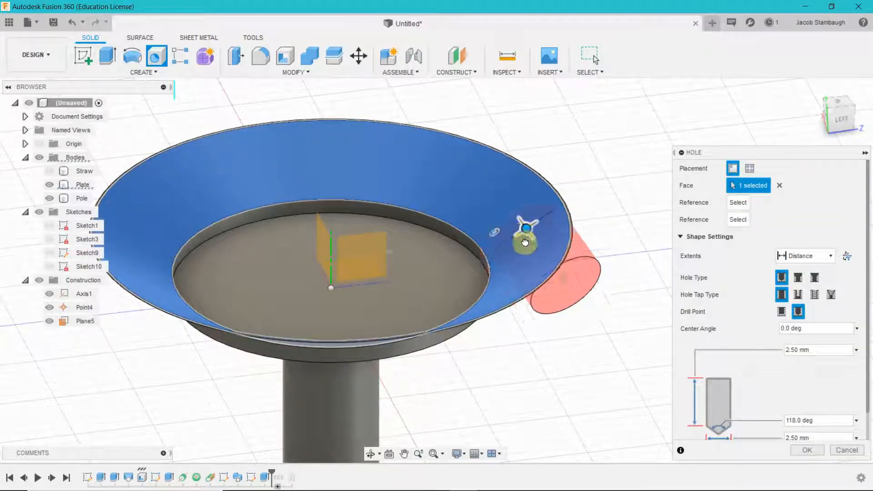
{"action": "left_click", "coordinate": [807, 450]}
- Edit the hole in the plate's sloped face and reduce its diameter to 2 mm
{"action": "scroll", "coordinate": [564, 257], "scroll_direction": "up", "scroll_amount": 5}
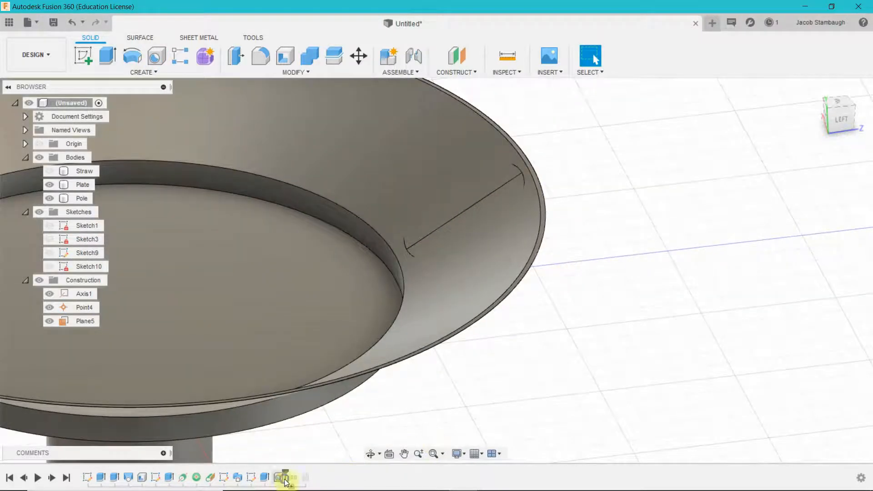
{"action": "right_click", "coordinate": [285, 482]}
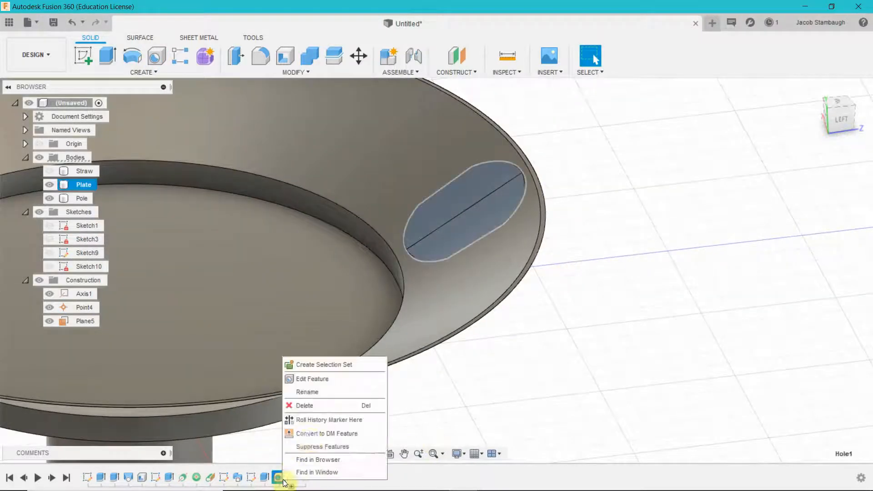
{"action": "left_click", "coordinate": [307, 378]}
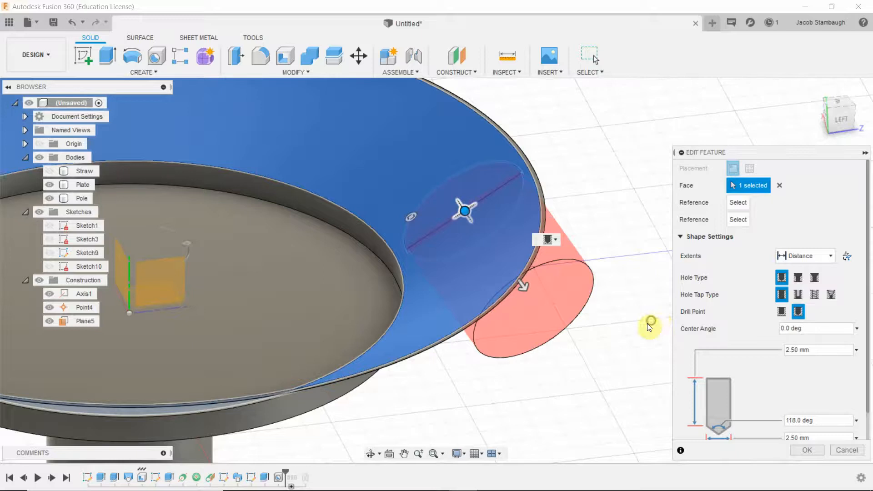
{"action": "mouse_move", "coordinate": [648, 323]}
{"action": "middle_mouse_down", "text": "shift"}
{"action": "mouse_move", "coordinate": [592, 309]}
{"action": "mouse_move", "coordinate": [660, 331]}
{"action": "middle_mouse_up", "text": "shift"}
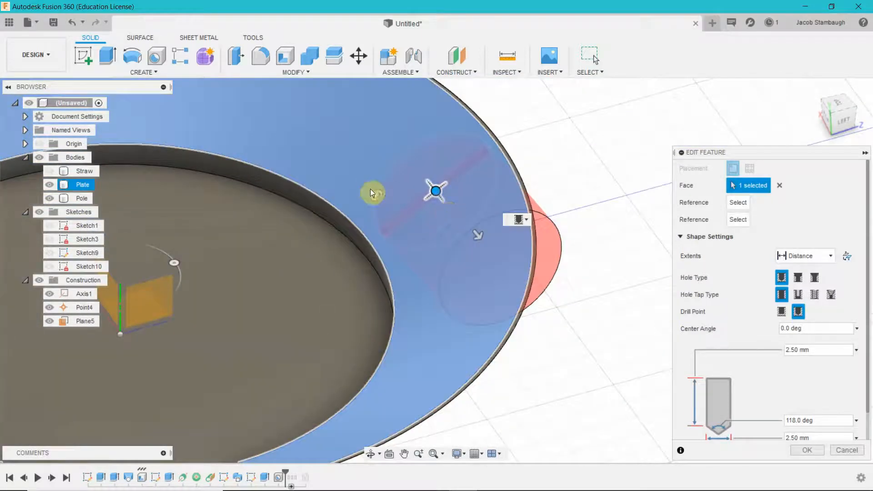
{"action": "left_click_drag", "start_coordinate": [377, 193], "coordinate": [388, 194]}
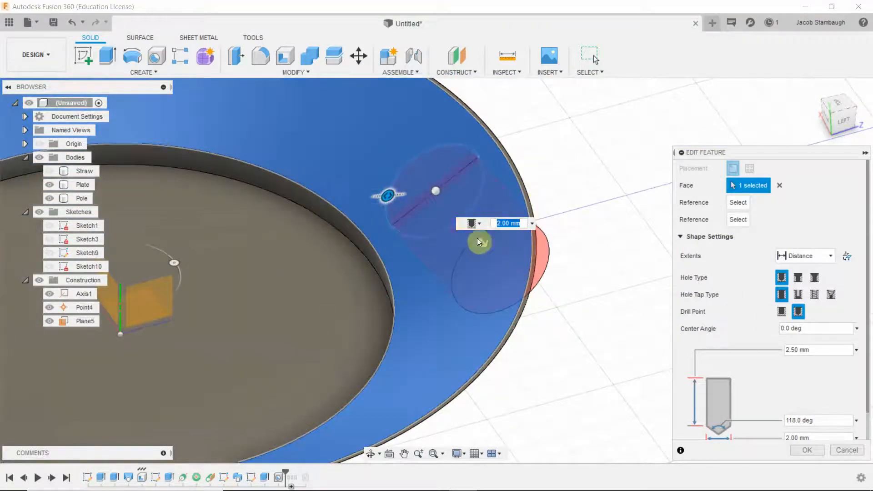
{"action": "left_click", "coordinate": [481, 223]}
{"action": "left_click", "coordinate": [472, 226]}
{"action": "left_click", "coordinate": [472, 227]}
{"action": "left_click", "coordinate": [479, 237]}
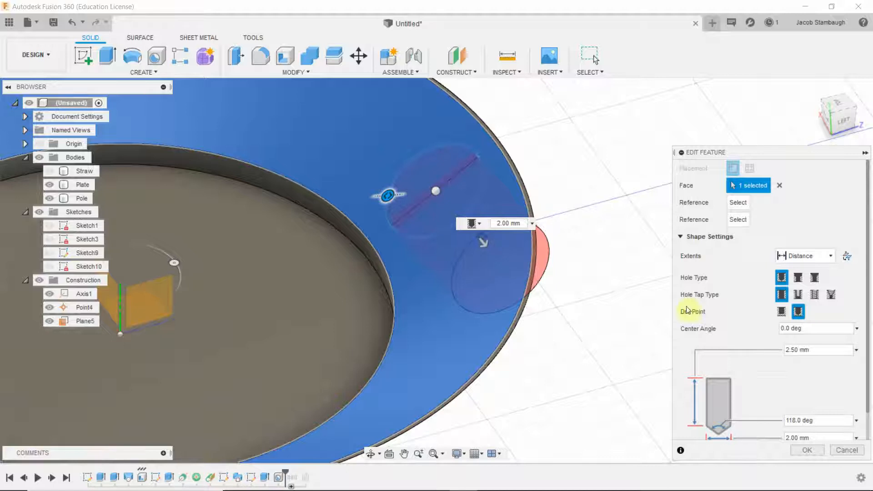
- Set the hole's extent to All, check its path through the plate's wall and apply the edit
{"action": "left_click", "coordinate": [819, 255]}
{"action": "left_click", "coordinate": [792, 298]}
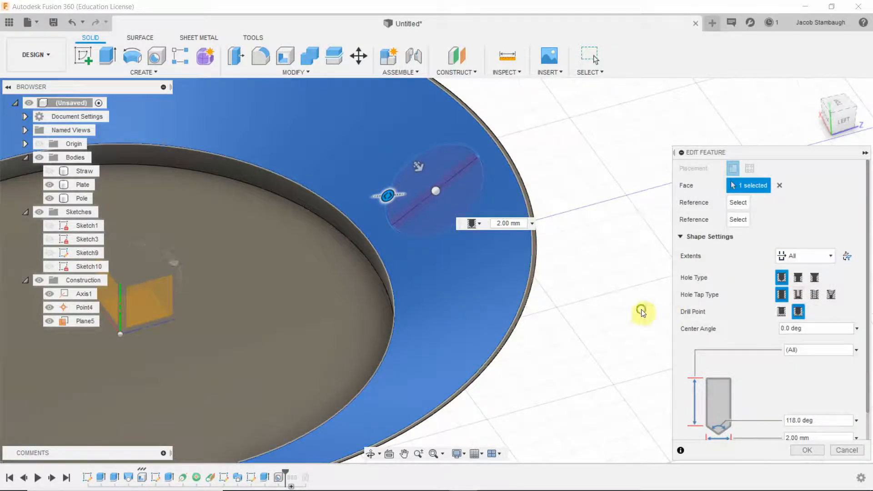
{"action": "middle_click_drag", "start_coordinate": [641, 309], "coordinate": [611, 298], "text": "shift"}
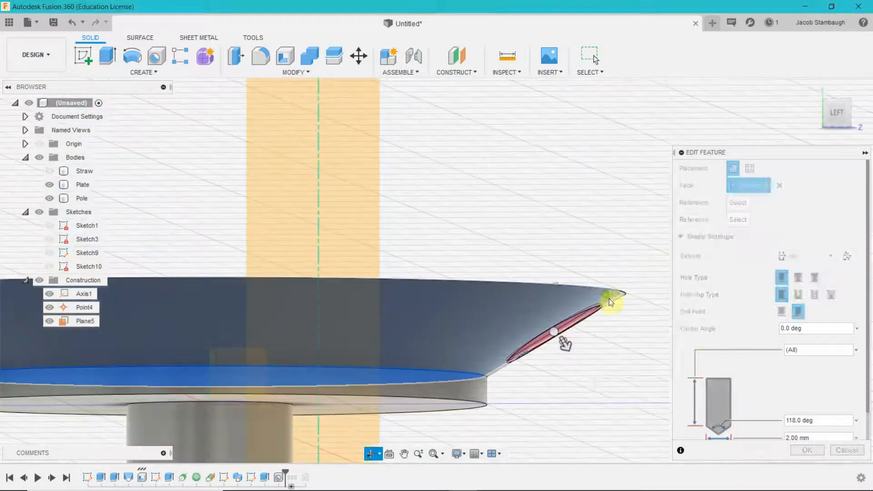
{"action": "left_click", "coordinate": [803, 448]}
{"action": "middle_click_drag", "start_coordinate": [662, 398], "coordinate": [691, 327], "text": "shift"}
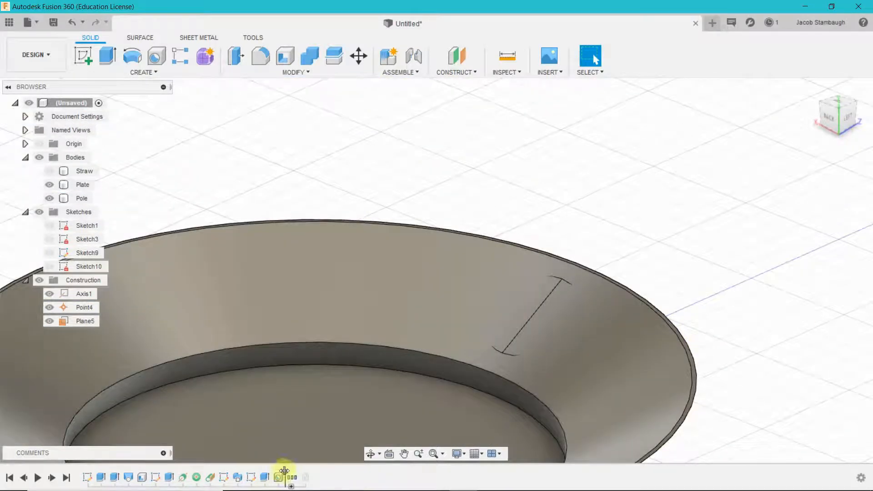
- Roll the timeline forward to its end, past the component conversion and the revolute joint, and inspect the circle on the plate's sloped face
{"action": "left_click_drag", "start_coordinate": [284, 471], "coordinate": [323, 475]}
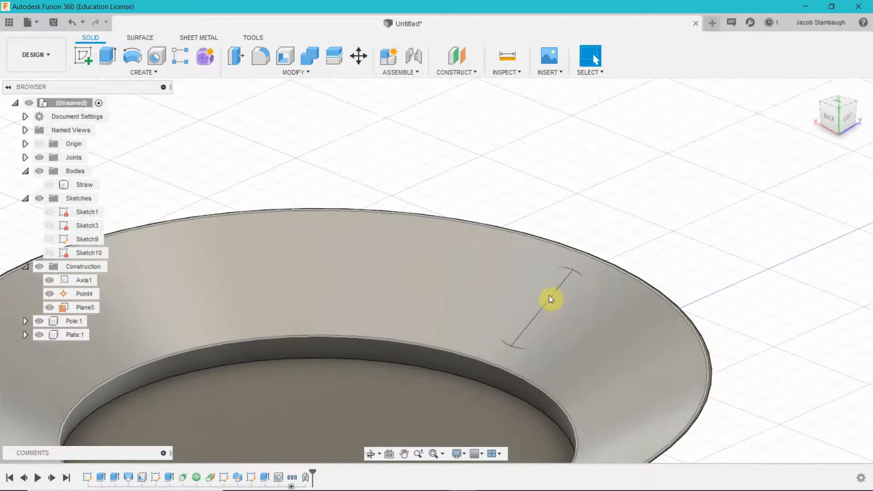
{"action": "scroll", "coordinate": [576, 271], "scroll_direction": "up", "scroll_amount": 2}
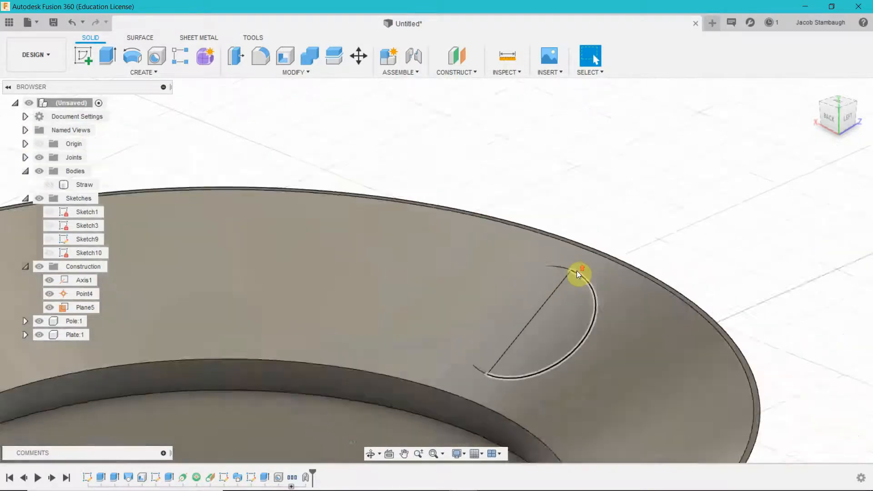
{"action": "scroll", "coordinate": [576, 271], "scroll_direction": "down", "scroll_amount": 2}
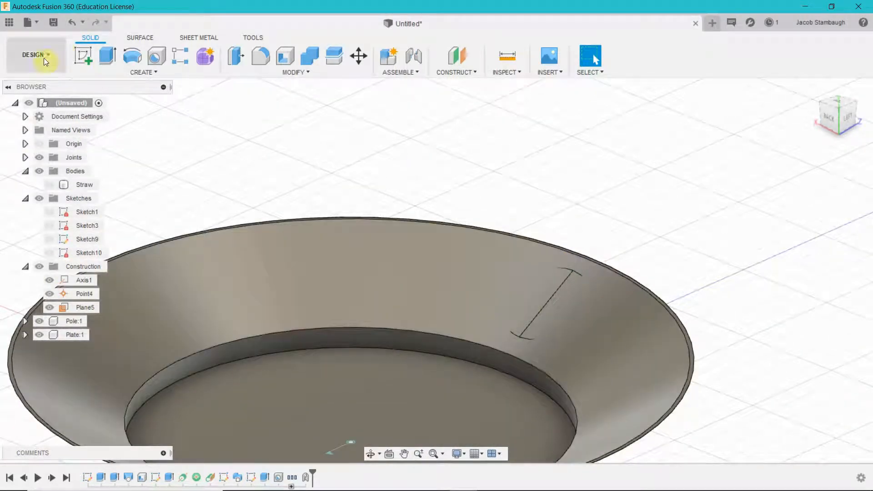
{"action": "left_click", "coordinate": [86, 57]}
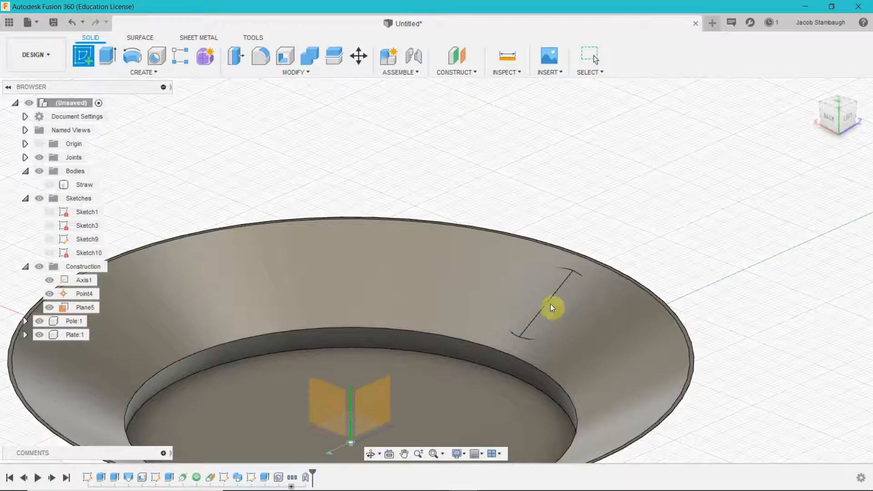
{"action": "left_click", "coordinate": [574, 300]}
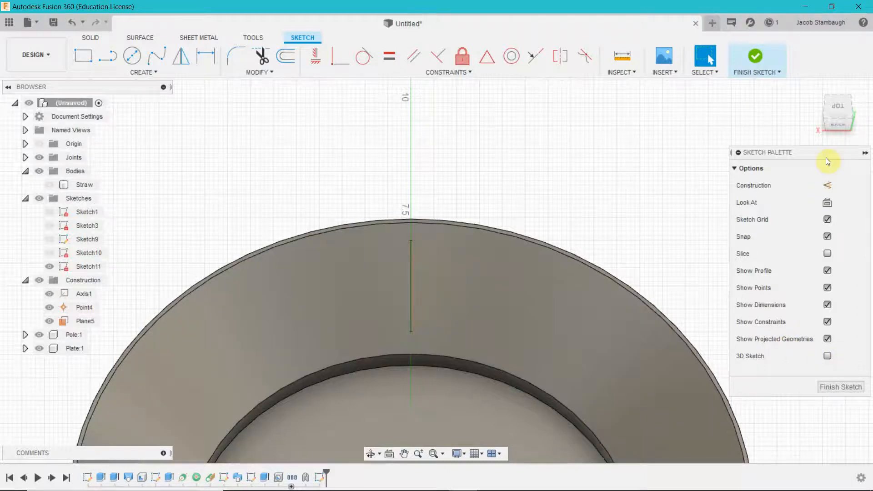
{"action": "left_click", "coordinate": [748, 54]}
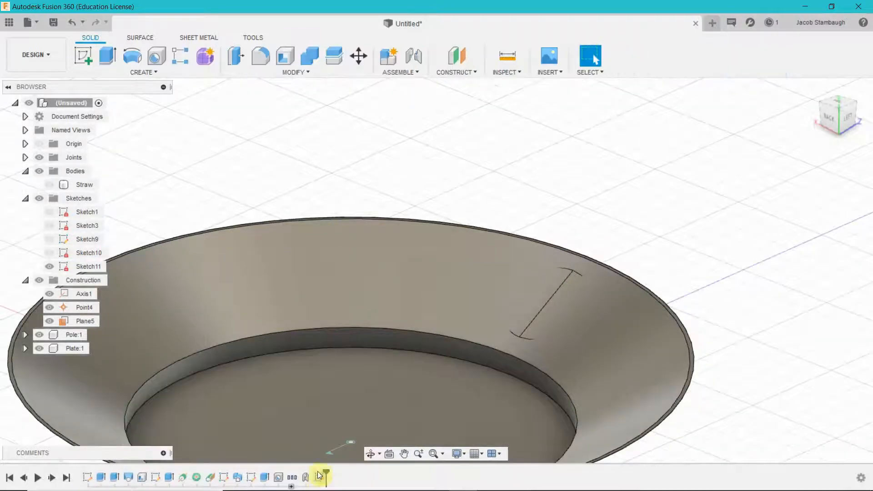
{"action": "right_click", "coordinate": [320, 476]}
{"action": "left_click", "coordinate": [367, 401]}
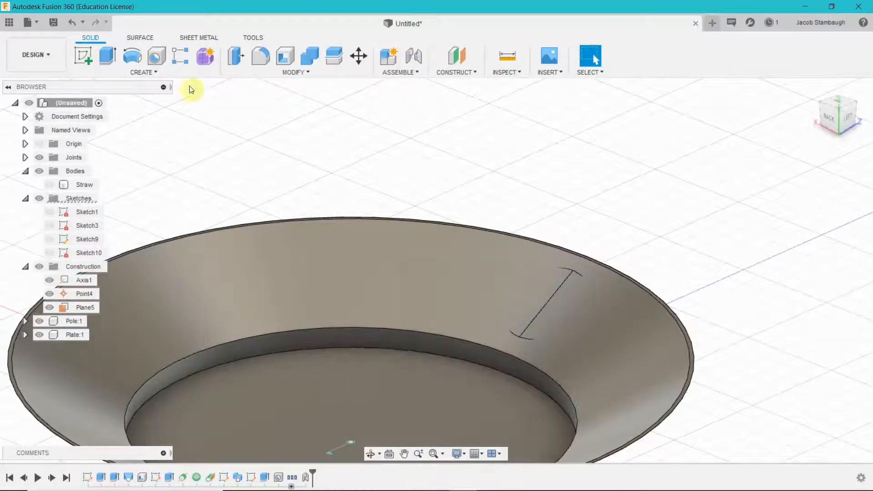
- Extrude one half-circle face on the plate's sloped rim as a cut through the wall
{"action": "left_click", "coordinate": [108, 56]}
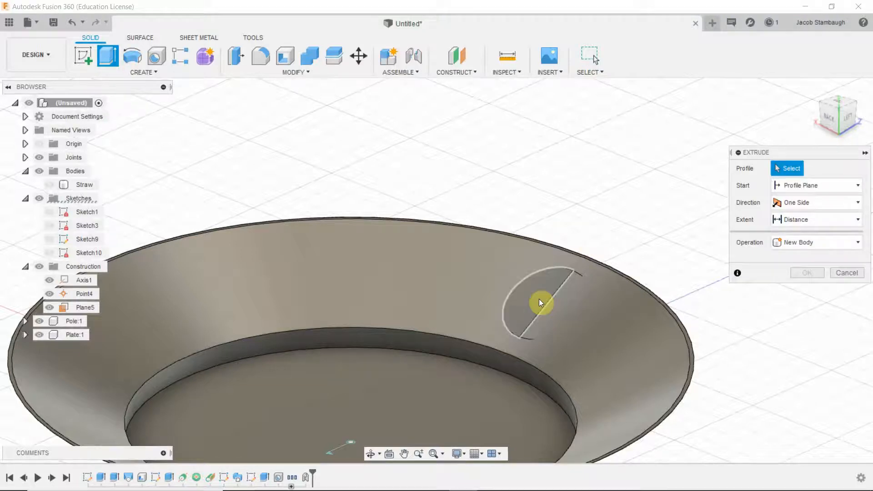
{"action": "left_click", "coordinate": [539, 299]}
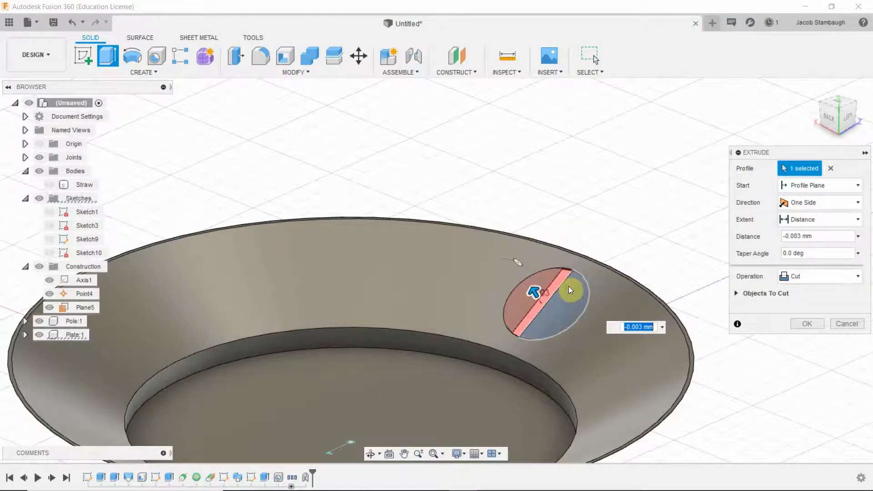
{"action": "left_click_drag", "start_coordinate": [534, 291], "coordinate": [477, 273]}
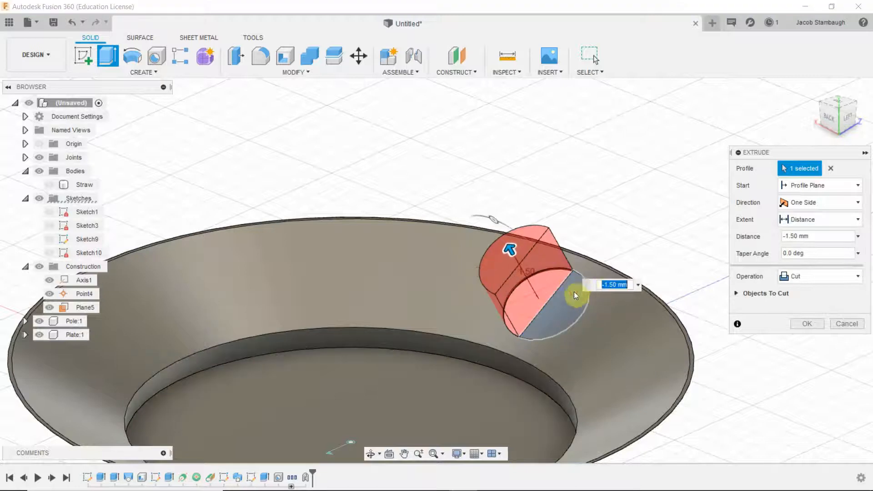
{"action": "left_click", "coordinate": [575, 294]}
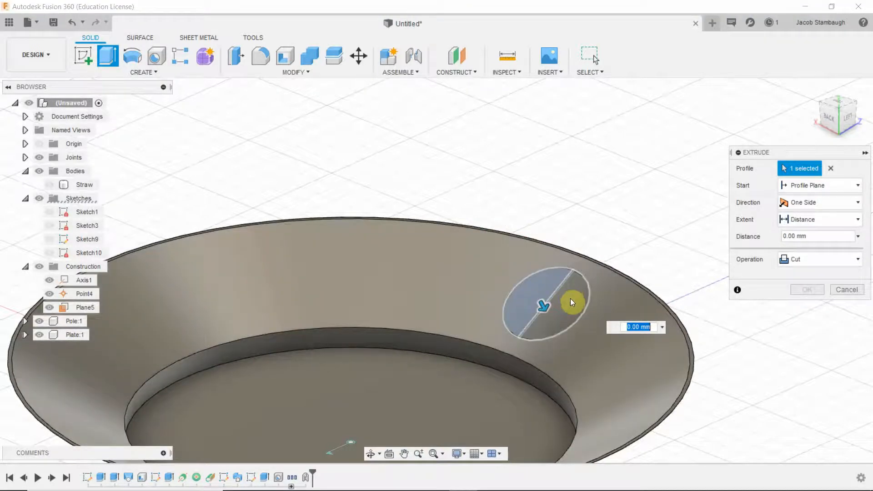
{"action": "left_click_drag", "start_coordinate": [572, 302], "coordinate": [545, 287]}
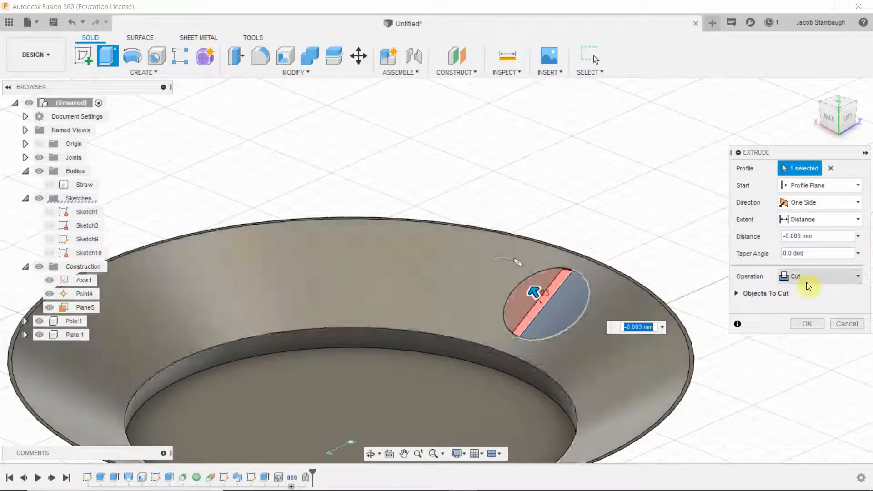
{"action": "left_click_drag", "start_coordinate": [532, 295], "coordinate": [498, 273]}
{"action": "left_click", "coordinate": [808, 321]}
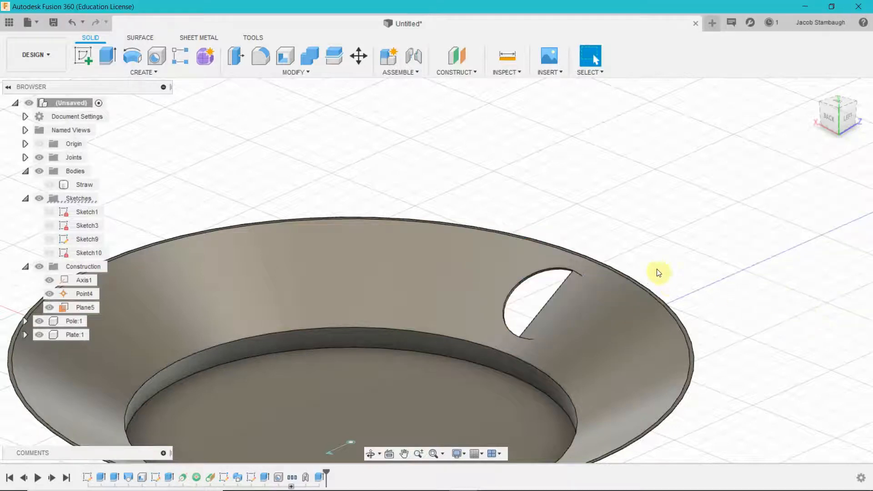
- Try to extrude the remaining half-circle face on the sloped rim as a cut to a distance of about -2.3 mm
{"action": "left_click", "coordinate": [106, 55]}
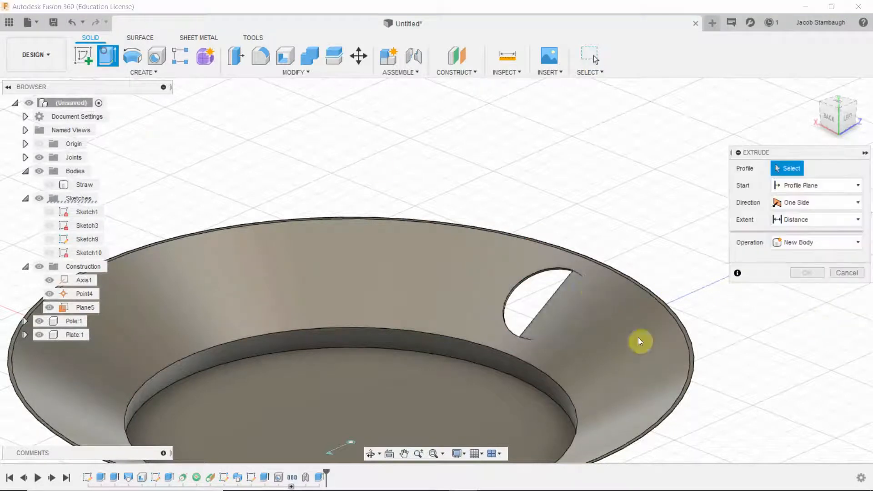
{"action": "left_click", "coordinate": [566, 302]}
{"action": "left_click_drag", "start_coordinate": [568, 304], "coordinate": [538, 280]}
{"action": "left_click", "coordinate": [833, 276]}
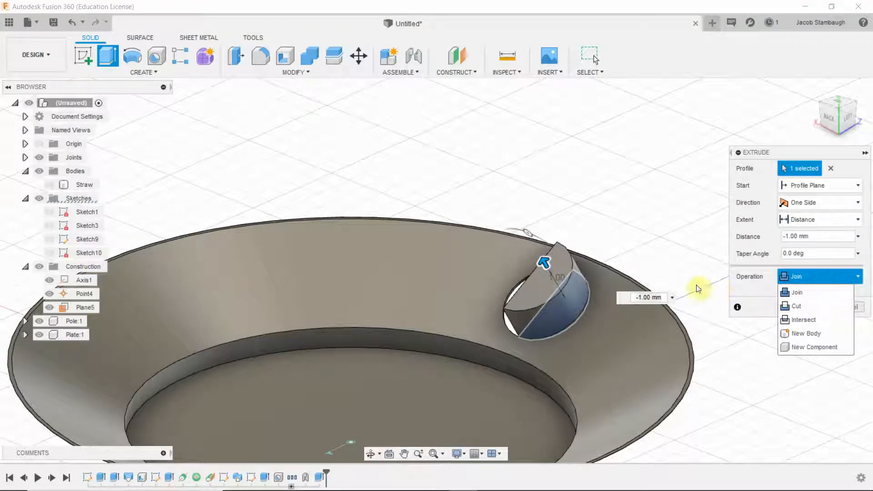
{"action": "left_click", "coordinate": [800, 277]}
{"action": "left_click", "coordinate": [801, 278]}
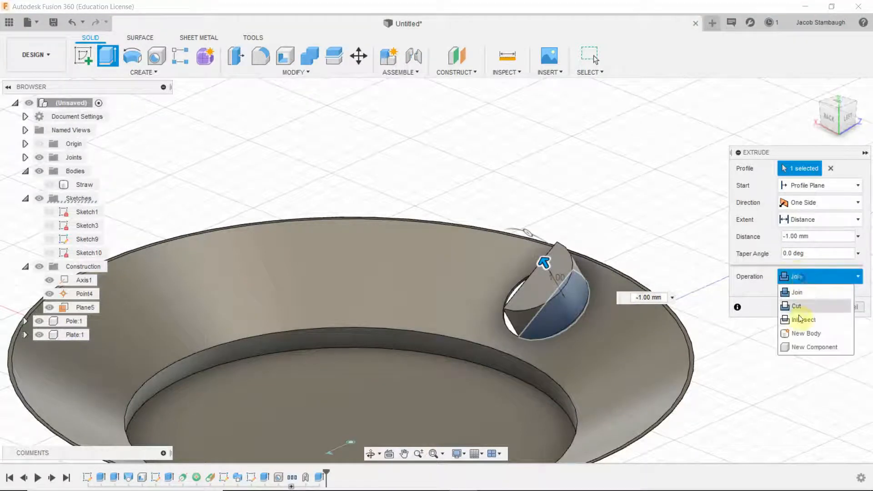
{"action": "left_click", "coordinate": [802, 305]}
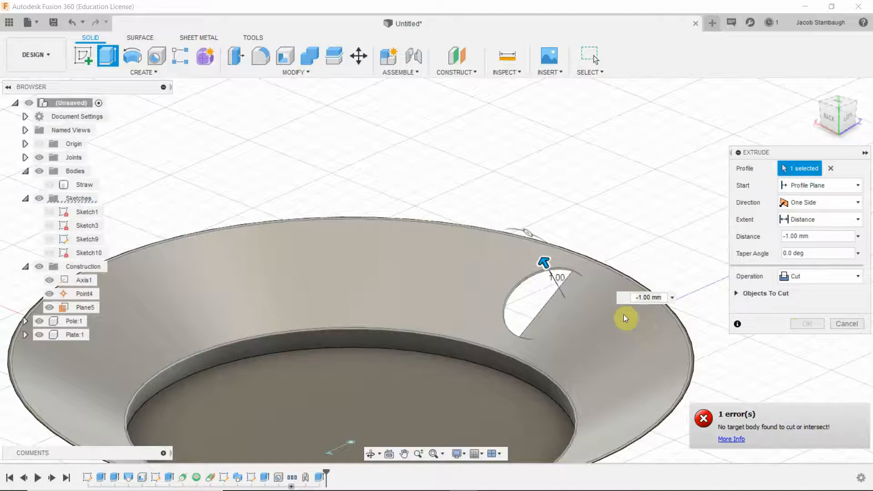
{"action": "left_click_drag", "start_coordinate": [544, 263], "coordinate": [518, 254]}
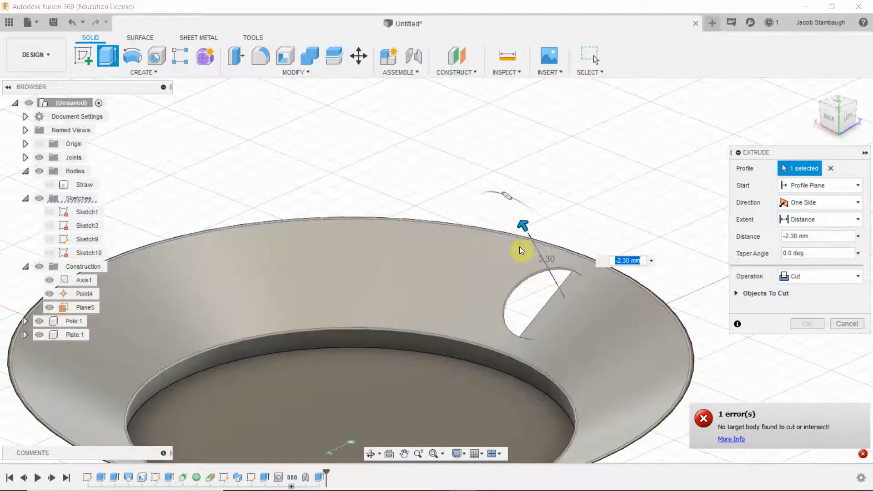
{"action": "middle_click_drag", "start_coordinate": [519, 248], "coordinate": [643, 309], "text": "shift"}
{"action": "left_click_drag", "start_coordinate": [563, 253], "coordinate": [601, 303]}
{"action": "left_click", "coordinate": [846, 325]}
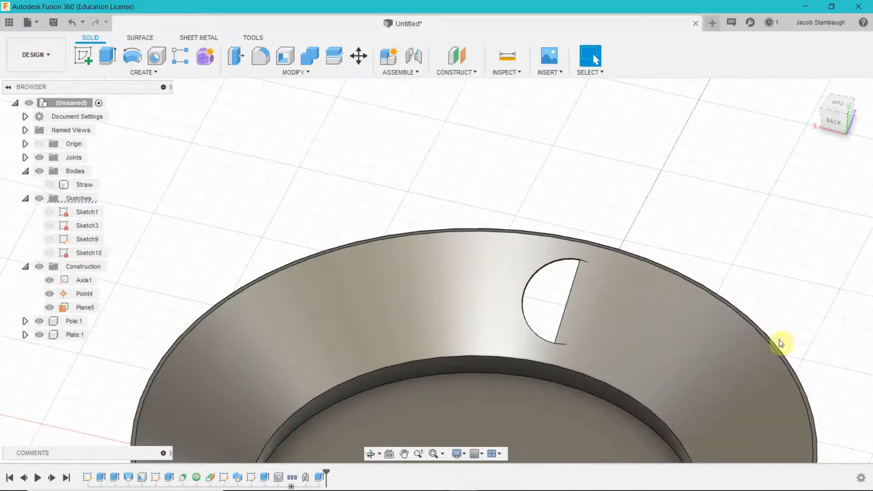
- Animate the model from the Rev1 joint and check the plate's rotation on the pole
{"action": "scroll", "coordinate": [637, 306], "scroll_direction": "down", "scroll_amount": 5}
{"action": "middle_click_drag", "start_coordinate": [592, 341], "coordinate": [502, 199]}
{"action": "middle_click_drag", "start_coordinate": [627, 309], "coordinate": [614, 286], "text": "shift"}
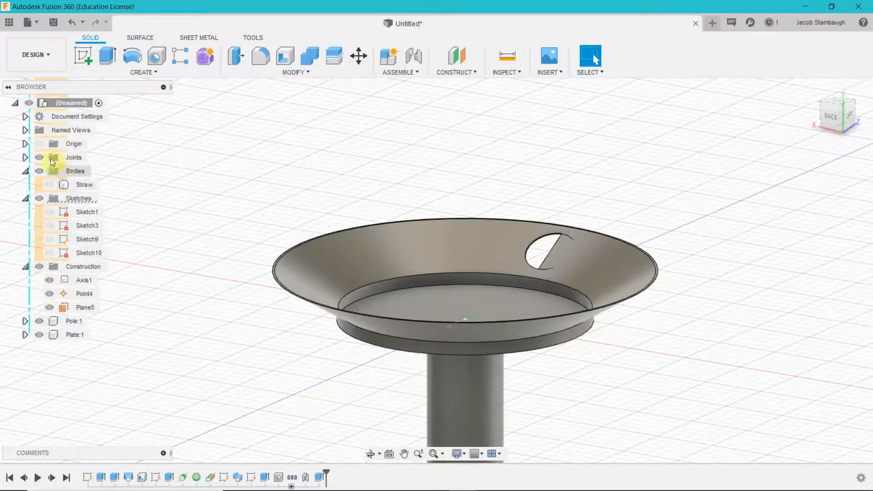
{"action": "left_click", "coordinate": [25, 158]}
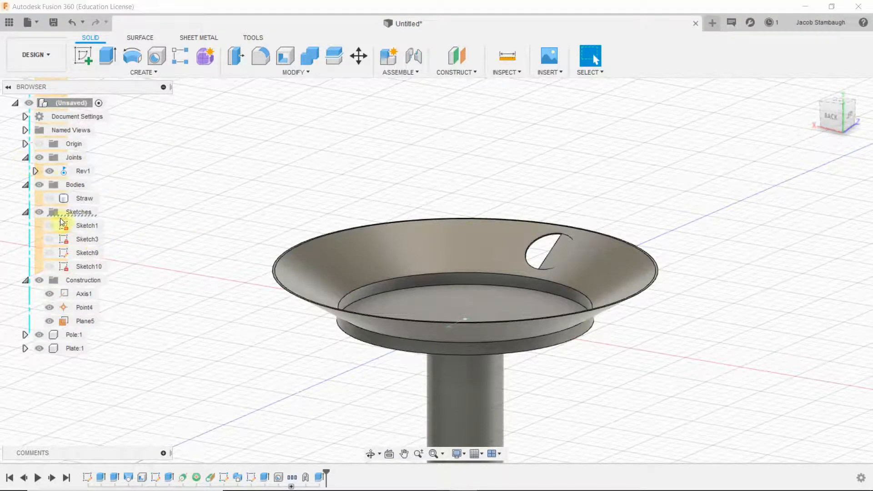
{"action": "right_click", "coordinate": [64, 172]}
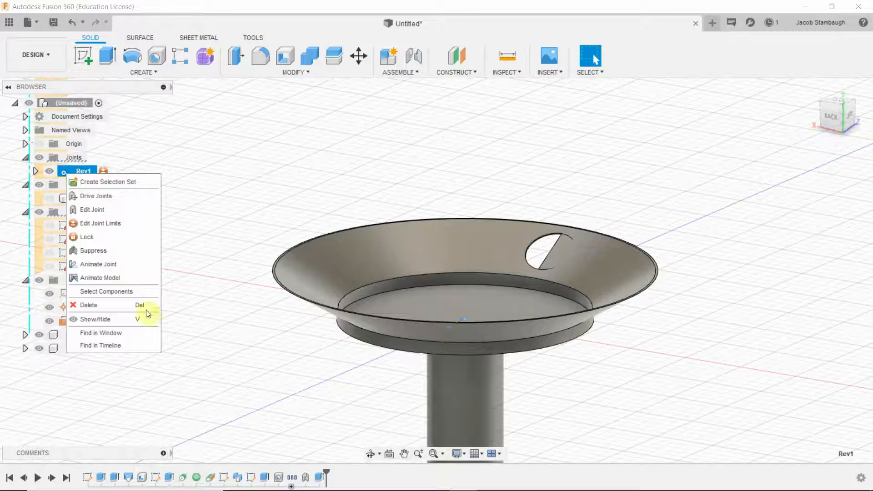
{"action": "left_click", "coordinate": [129, 282]}
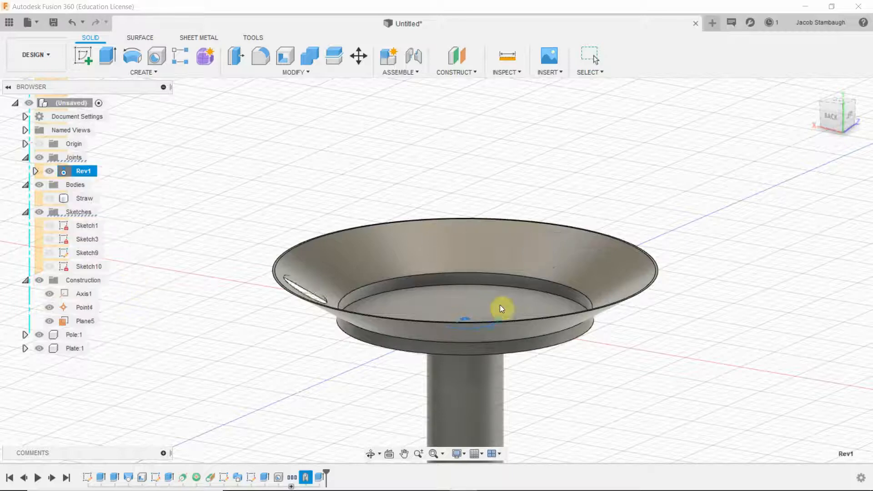
{"action": "middle_click_drag", "start_coordinate": [533, 315], "coordinate": [562, 348], "text": "shift"}
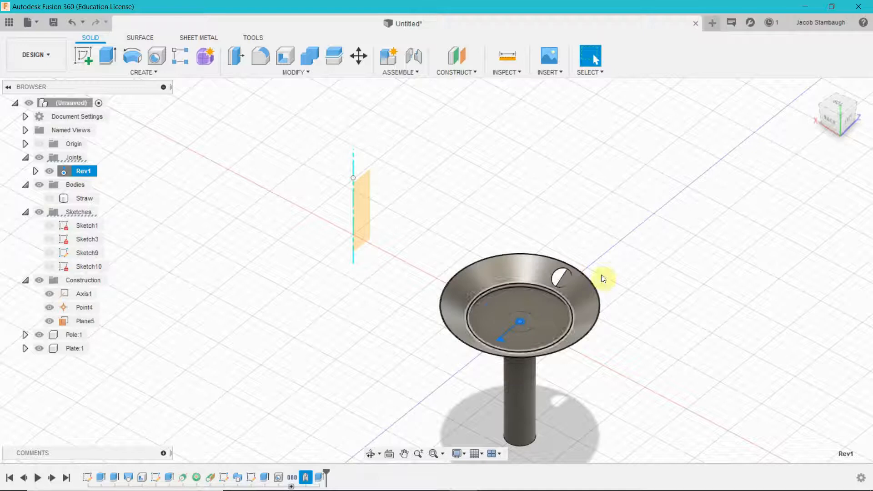
- Try to create a motion link on the Rev1 joint using Rotate Z with an angle of 36000 deg
{"action": "left_click", "coordinate": [419, 68]}
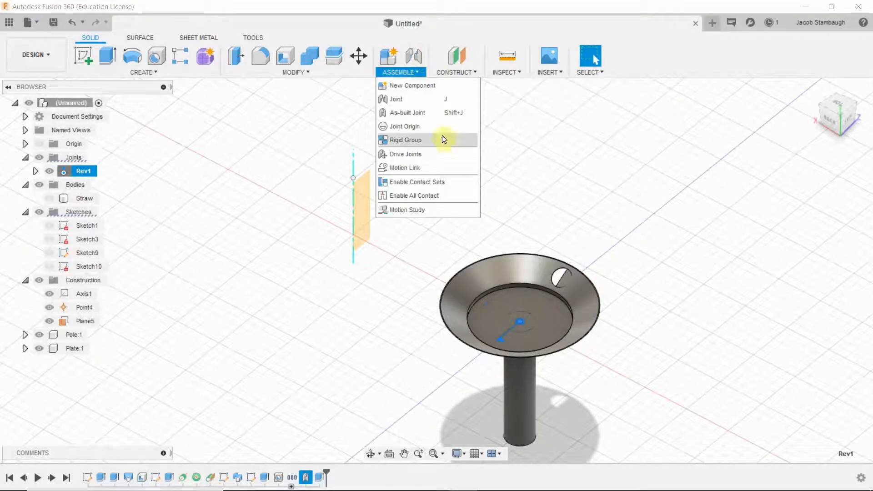
{"action": "left_click", "coordinate": [423, 165]}
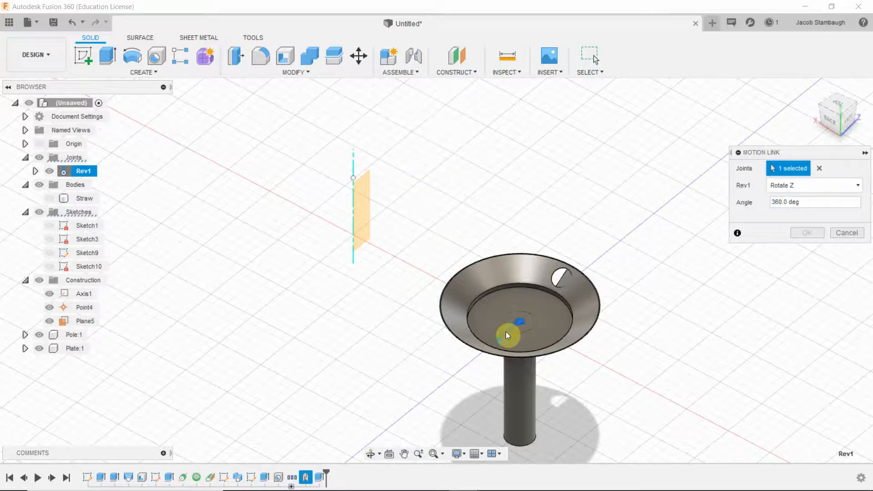
{"action": "left_click", "coordinate": [520, 324]}
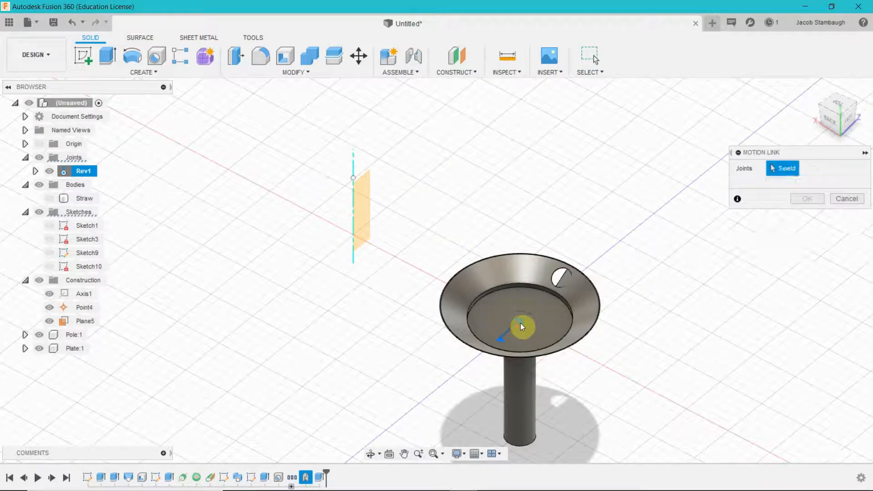
{"action": "left_click", "coordinate": [516, 328]}
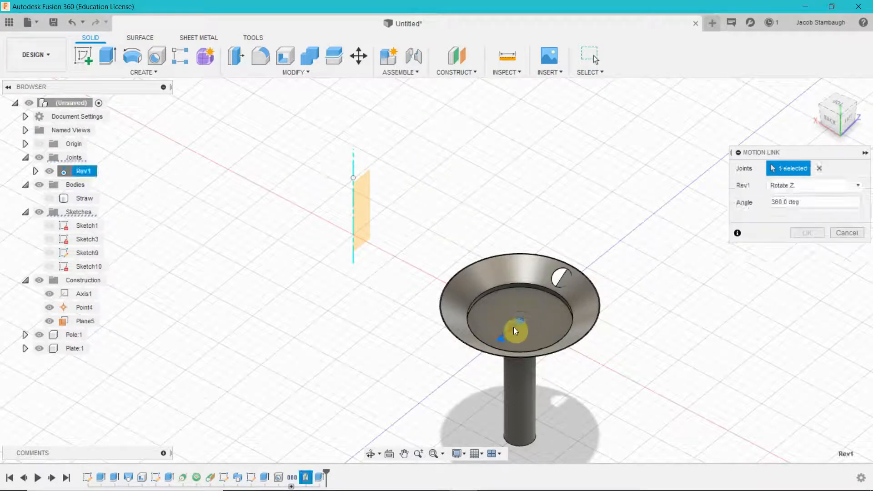
{"action": "left_click_drag", "start_coordinate": [782, 202], "coordinate": [715, 200]}
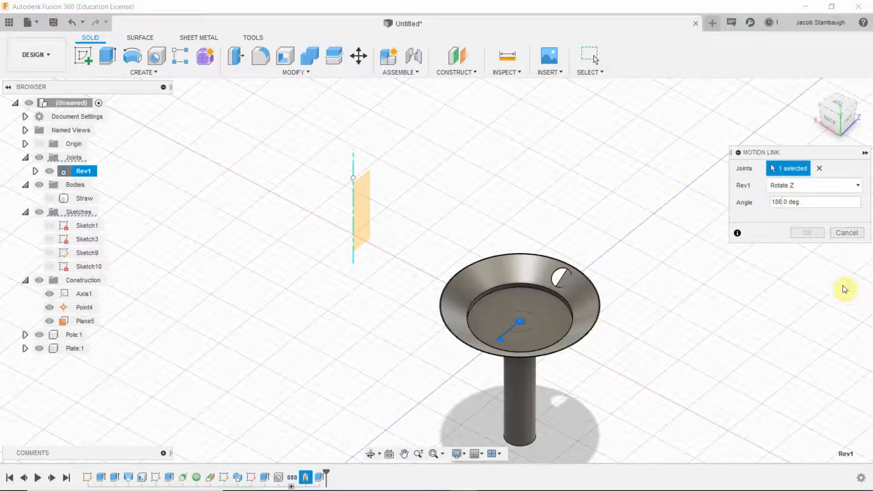
{"action": "left_click", "coordinate": [820, 180]}
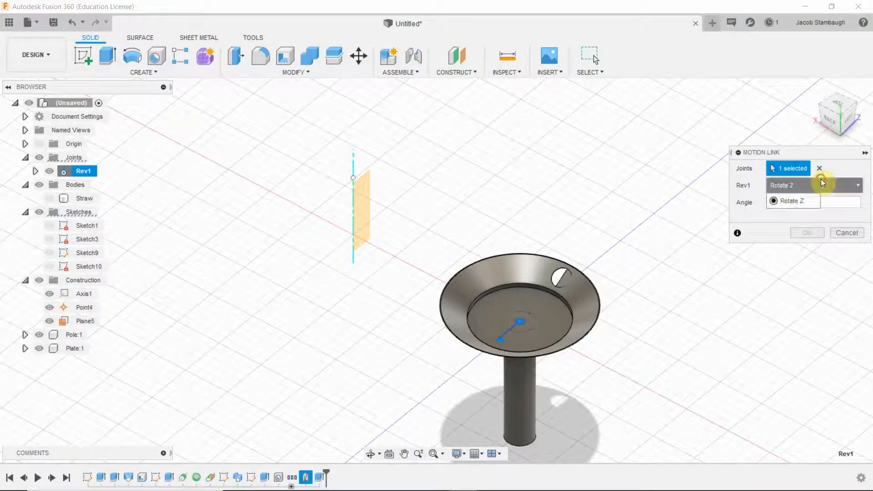
{"action": "left_click", "coordinate": [806, 200]}
{"action": "left_click", "coordinate": [780, 203]}
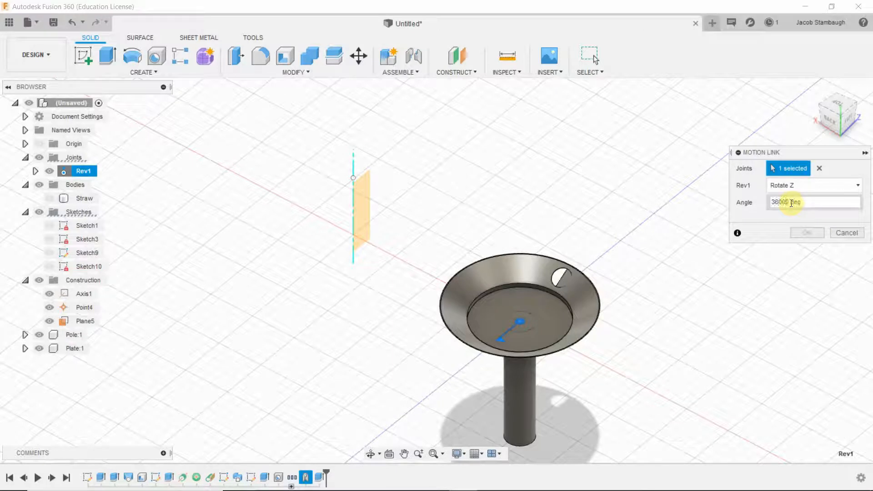
{"action": "left_click", "coordinate": [815, 232]}
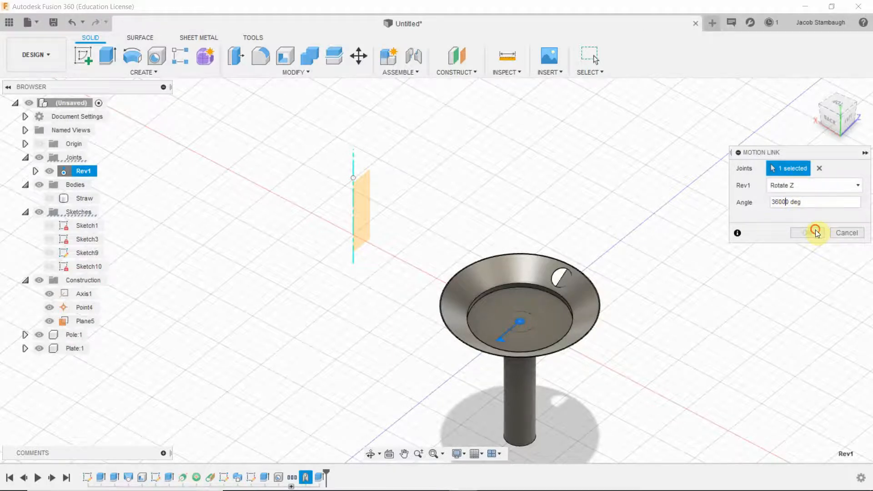
{"action": "left_click", "coordinate": [846, 233]}
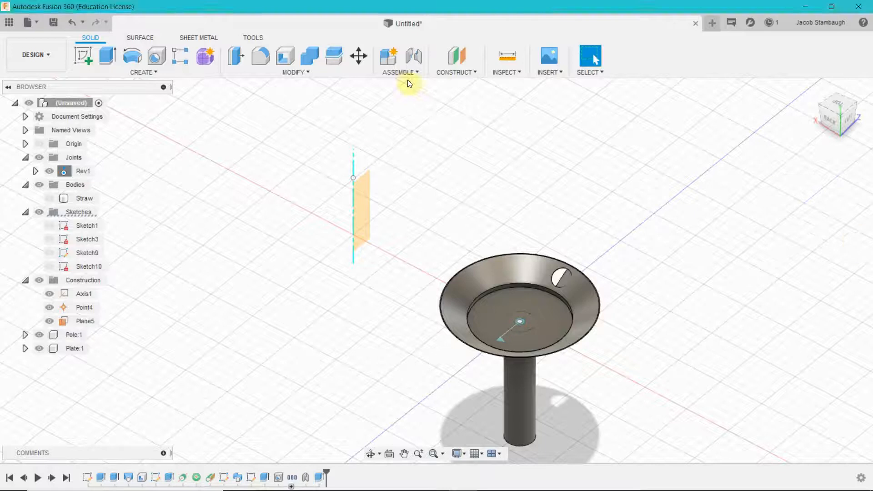
- Drive the Rev1 joint to a rotation of 2 deg
{"action": "left_click", "coordinate": [409, 72]}
{"action": "left_click", "coordinate": [411, 155]}
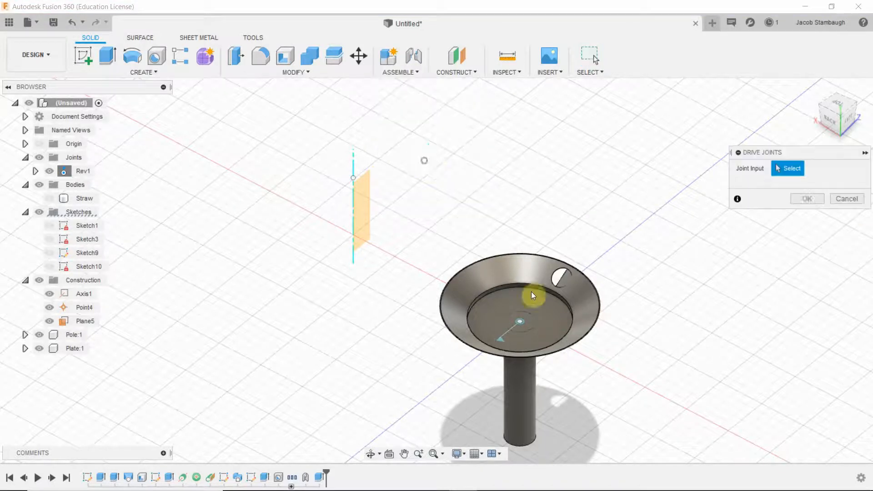
{"action": "left_click", "coordinate": [500, 336]}
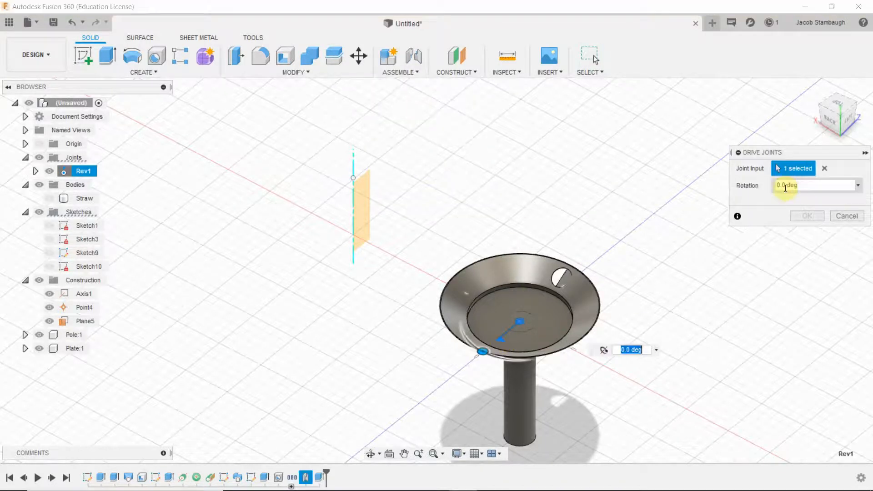
{"action": "left_click", "coordinate": [782, 186]}
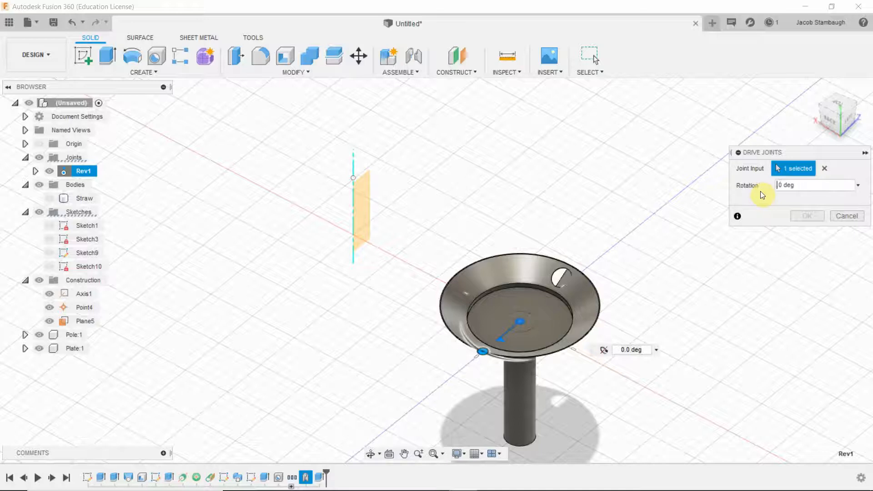
{"action": "type", "text": "2."}
{"action": "key", "text": "Return"}
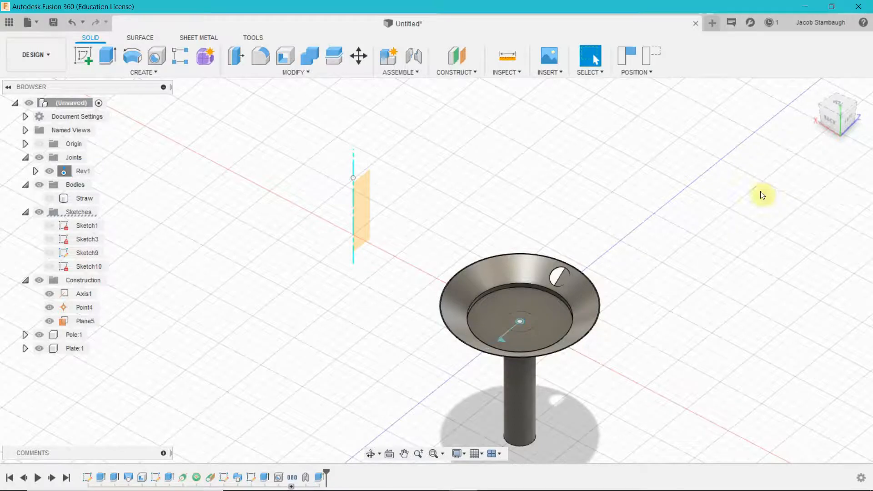
- Animate the model from the Rev1 joint, expand the joint's entries, and stop the animation
{"action": "right_click", "coordinate": [89, 172]}
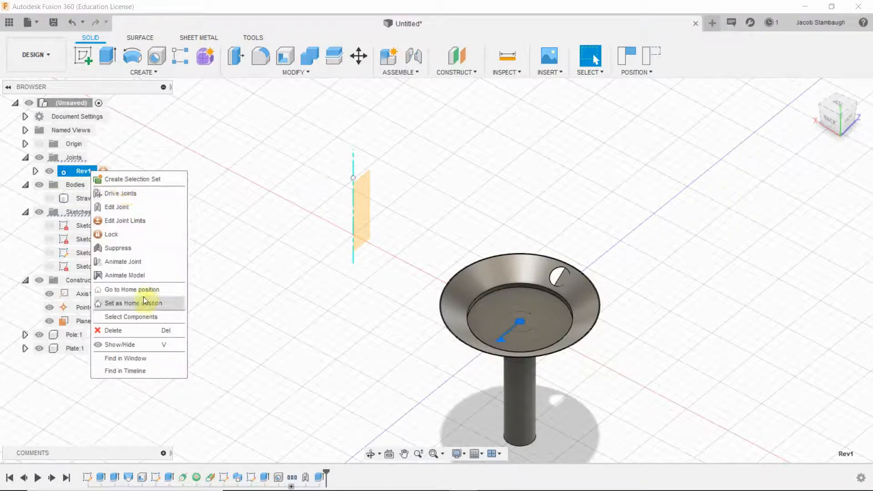
{"action": "left_click", "coordinate": [146, 275]}
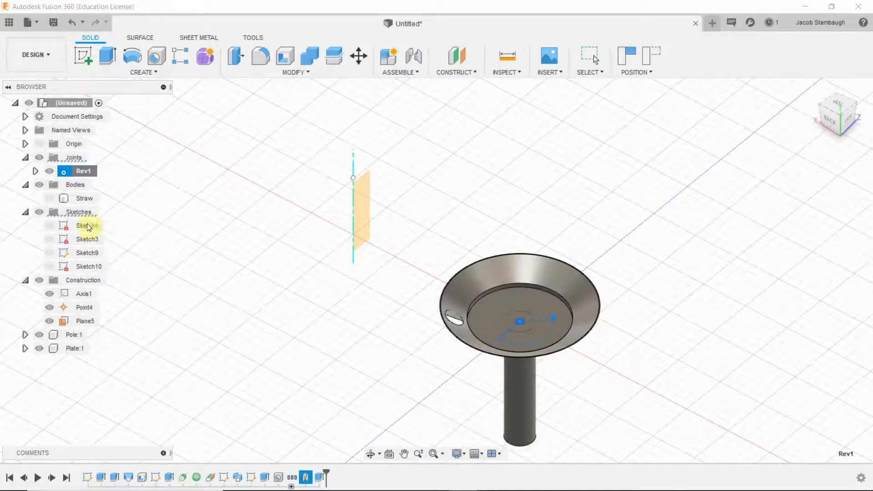
{"action": "left_click", "coordinate": [35, 171]}
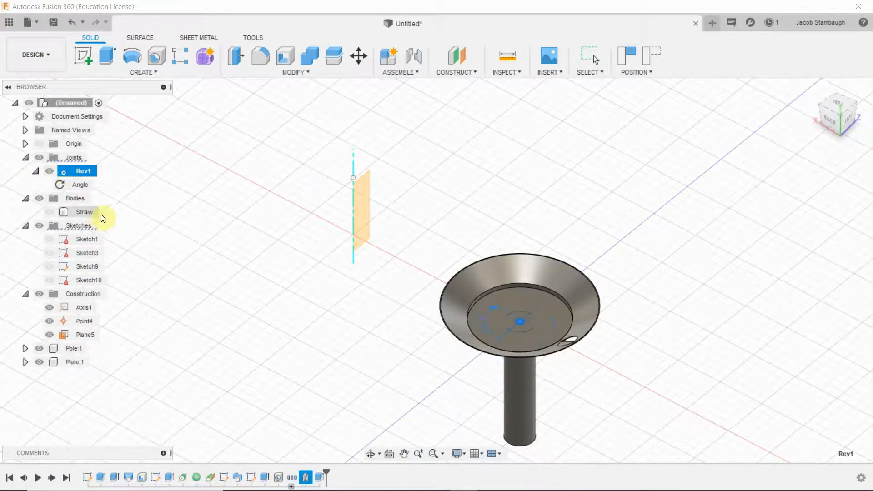
{"action": "key", "text": "Escape"}
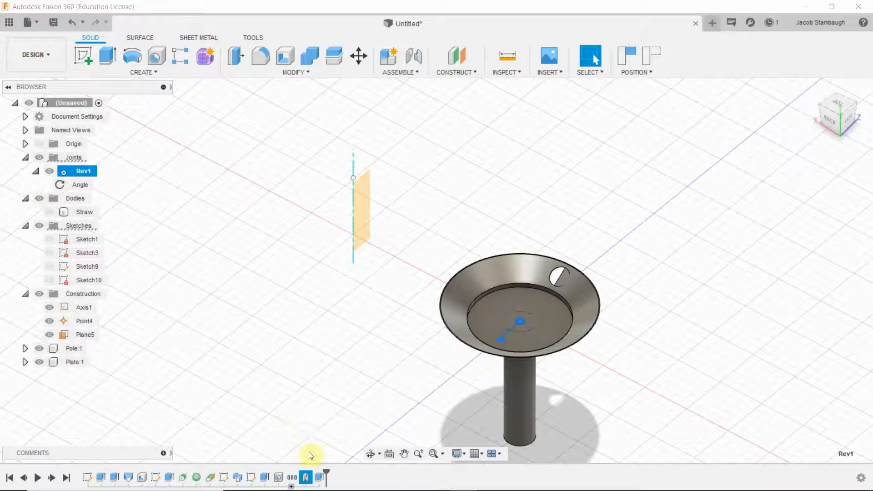
- Drive the Rev1 joint to turn the plate so its rim opening faces roughly the opposite side
{"action": "left_click", "coordinate": [386, 73]}
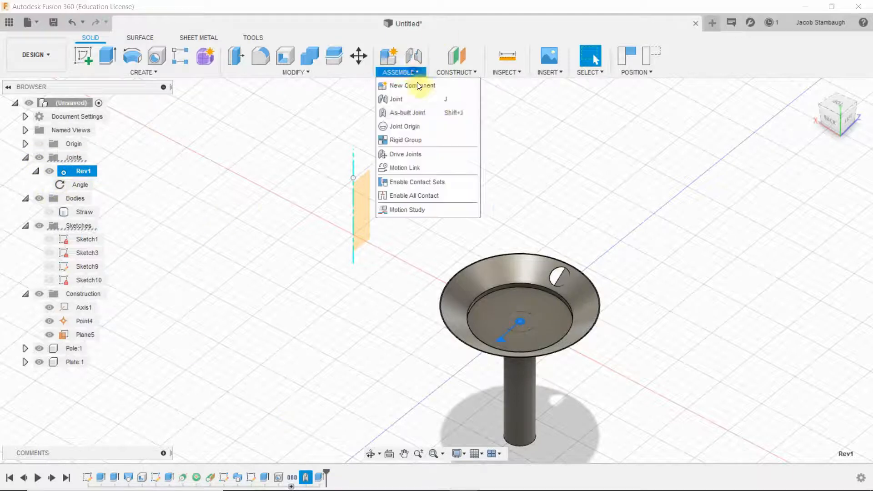
{"action": "left_click", "coordinate": [438, 155]}
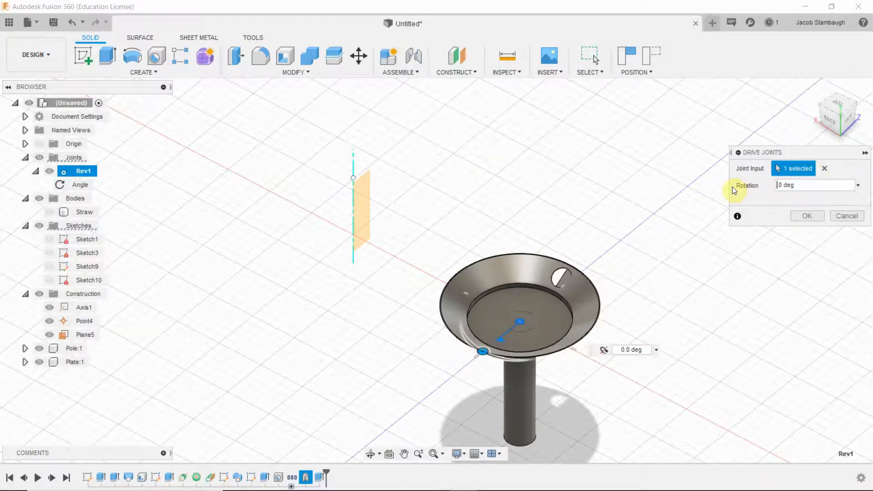
{"action": "key", "text": "Return"}
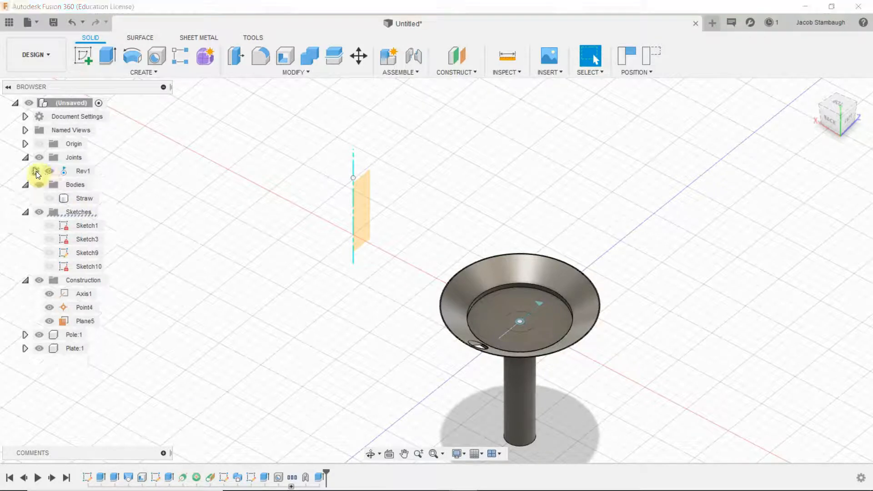
- Try to start a motion link for the plate's revolute joint
{"action": "left_click", "coordinate": [389, 72]}
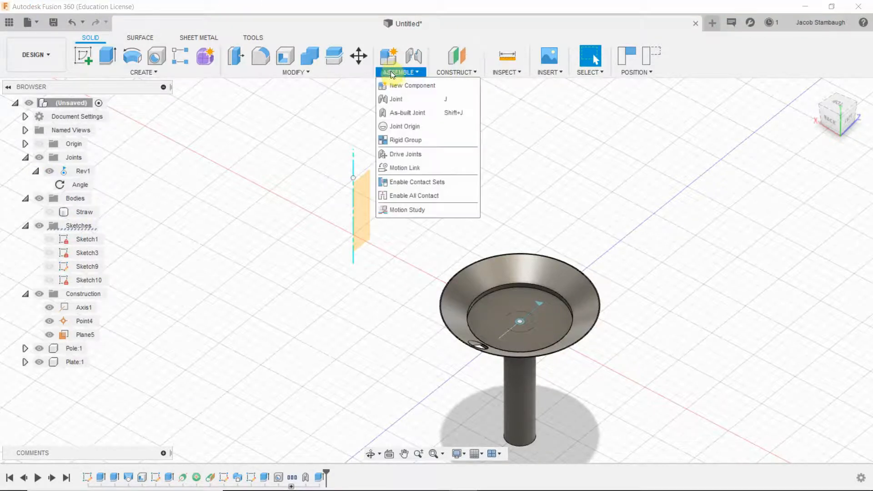
{"action": "left_click", "coordinate": [431, 168]}
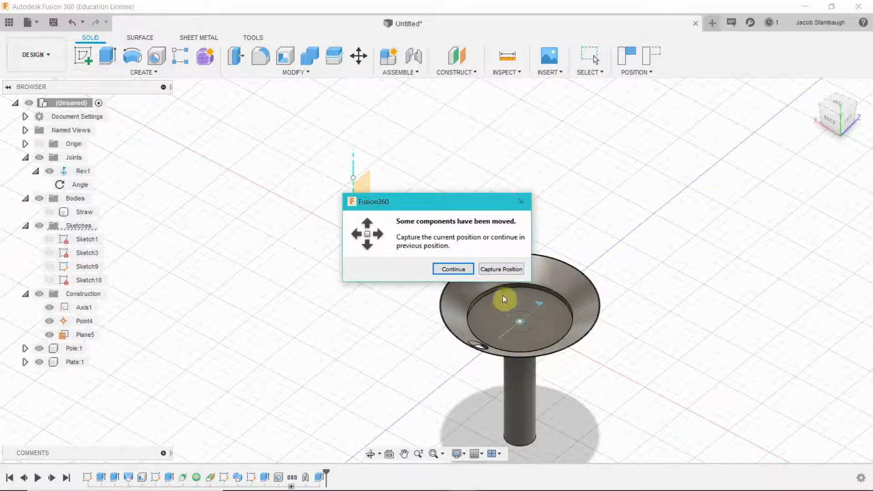
{"action": "left_click", "coordinate": [520, 201]}
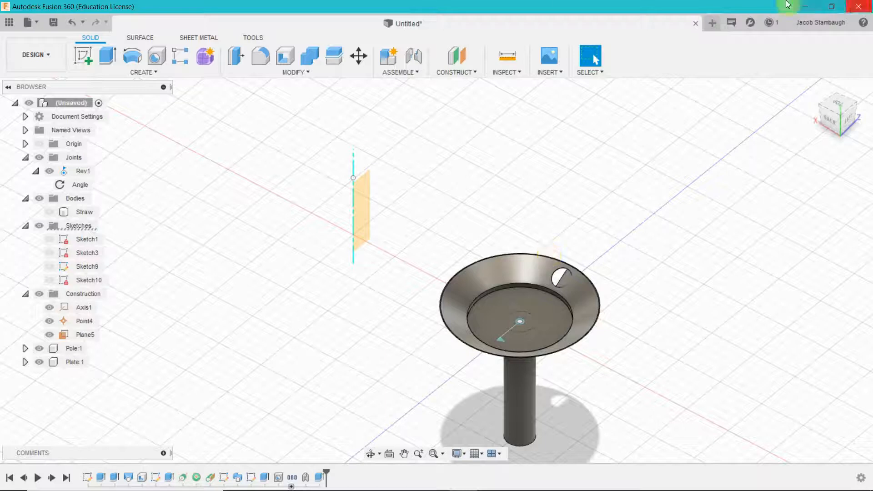
- Move the plate and pole together away from the origin and revert them to their previous position
{"action": "left_click_drag", "start_coordinate": [521, 280], "coordinate": [561, 135]}
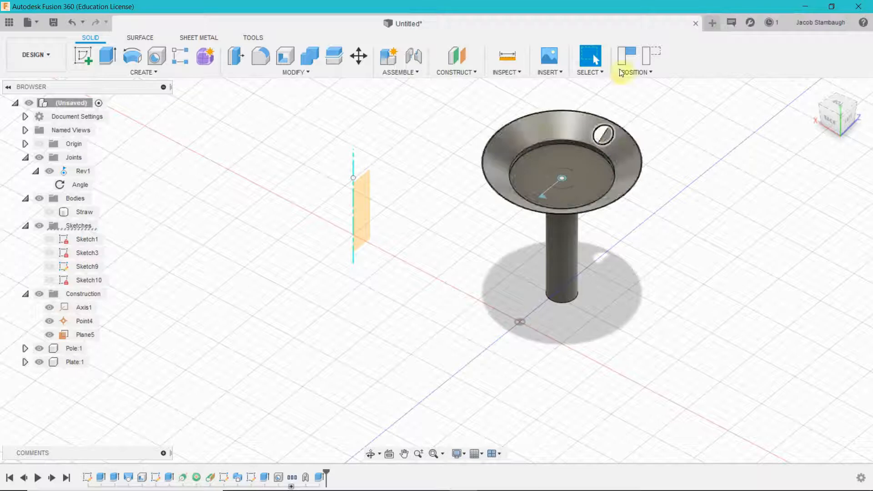
{"action": "left_click", "coordinate": [651, 56]}
{"action": "middle_click_drag", "start_coordinate": [669, 266], "coordinate": [715, 266], "text": "shift"}
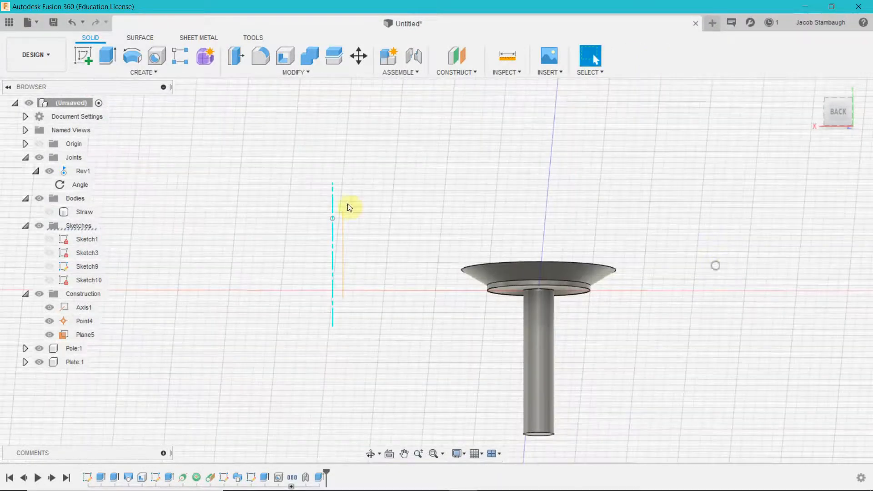
{"action": "left_click", "coordinate": [26, 157]}
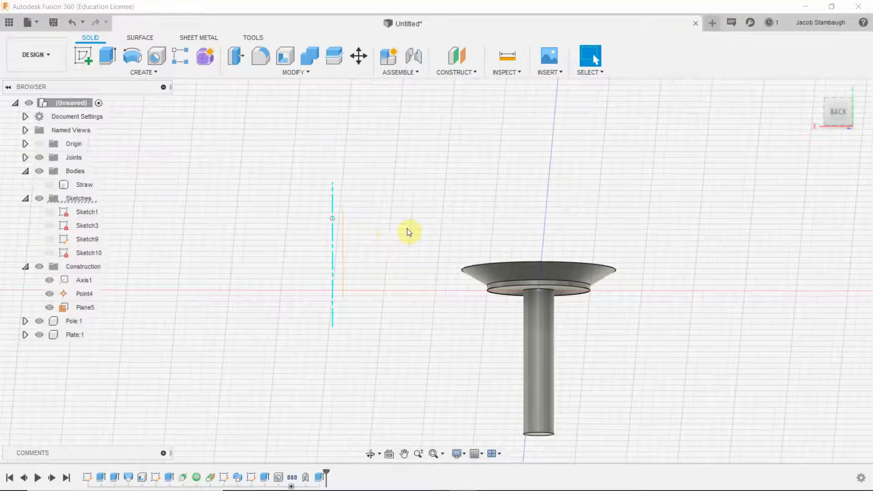
{"action": "left_click", "coordinate": [172, 74]}
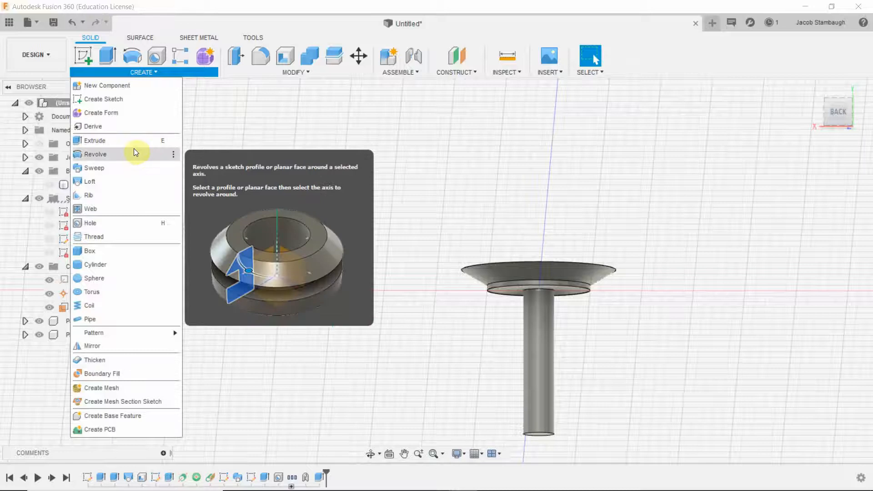
{"action": "left_click", "coordinate": [291, 157]}
{"action": "middle_click_drag", "start_coordinate": [419, 188], "coordinate": [137, 245], "text": "shift"}
{"action": "key", "text": "Escape"}
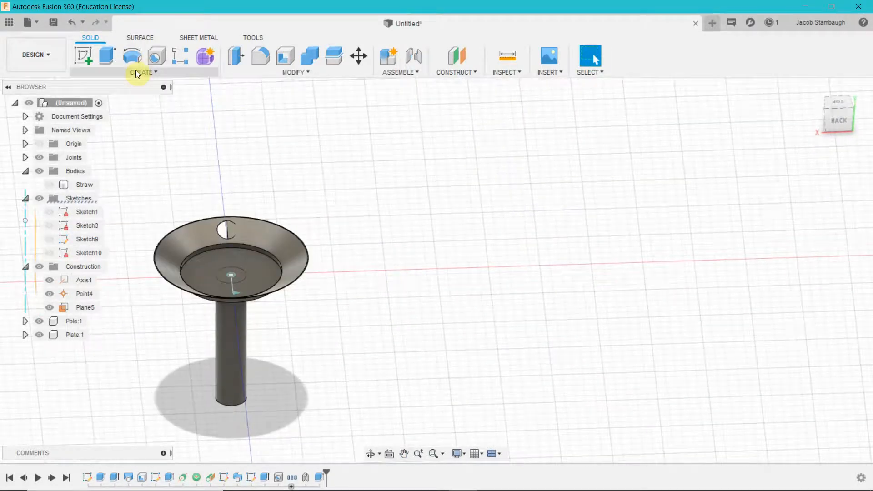
- Start a new sketch on the vertical XY origin plane and hide the Pole and Plate components
{"action": "left_click", "coordinate": [83, 55]}
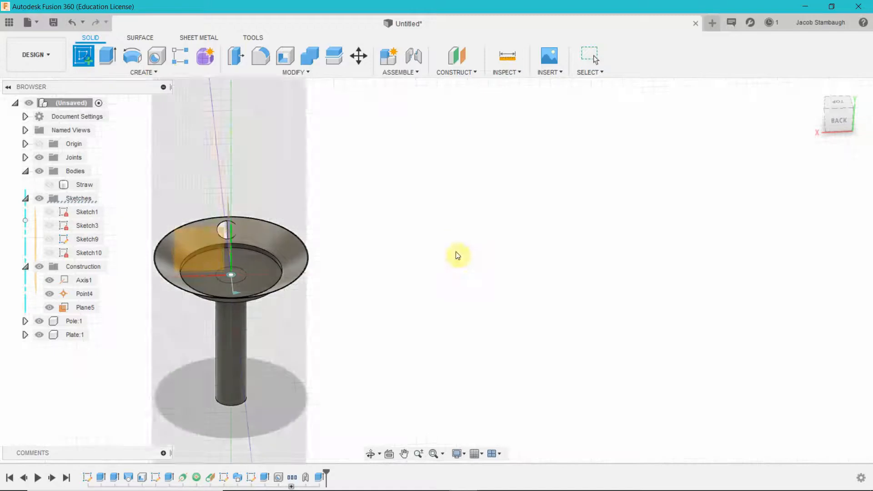
{"action": "left_click", "coordinate": [458, 256]}
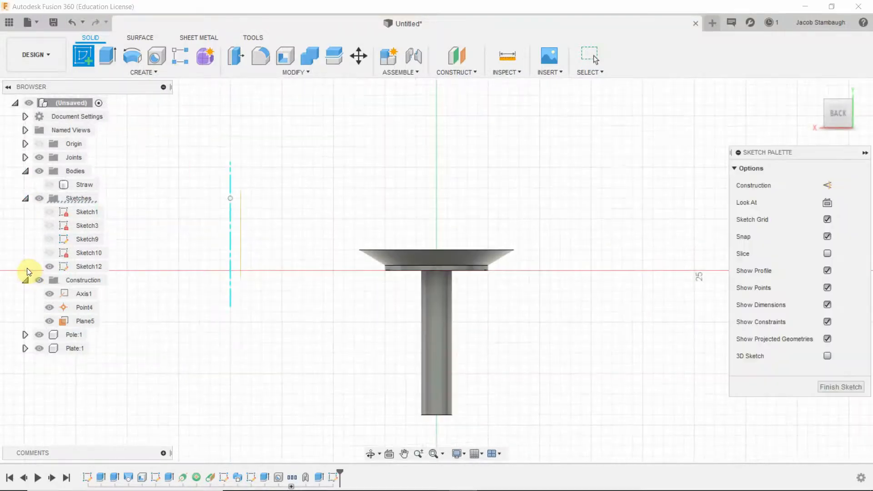
{"action": "left_click", "coordinate": [25, 285]}
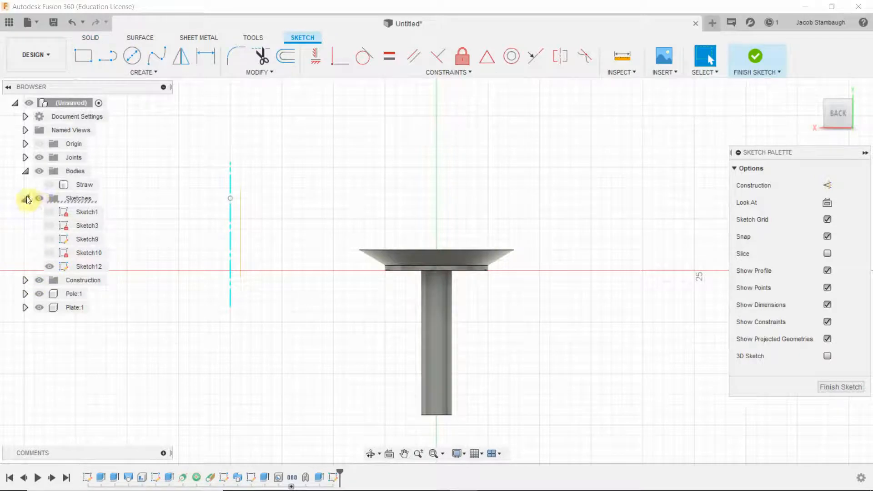
{"action": "left_click", "coordinate": [39, 293]}
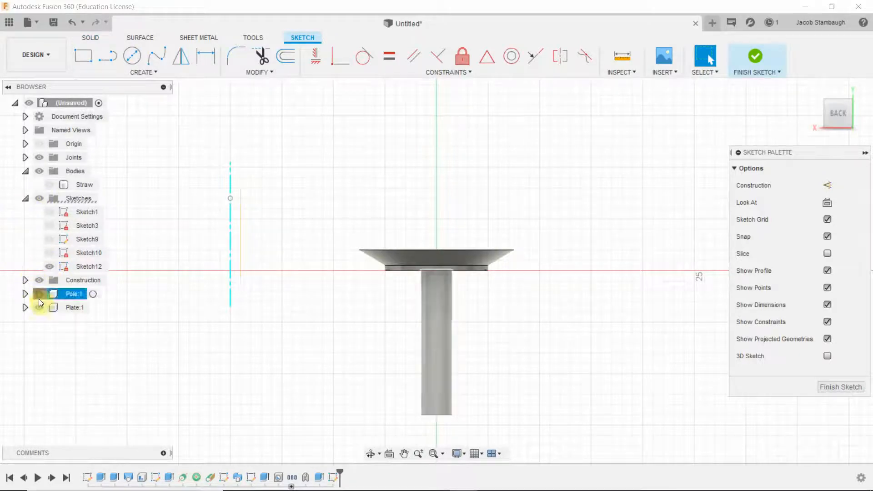
{"action": "left_click", "coordinate": [39, 308]}
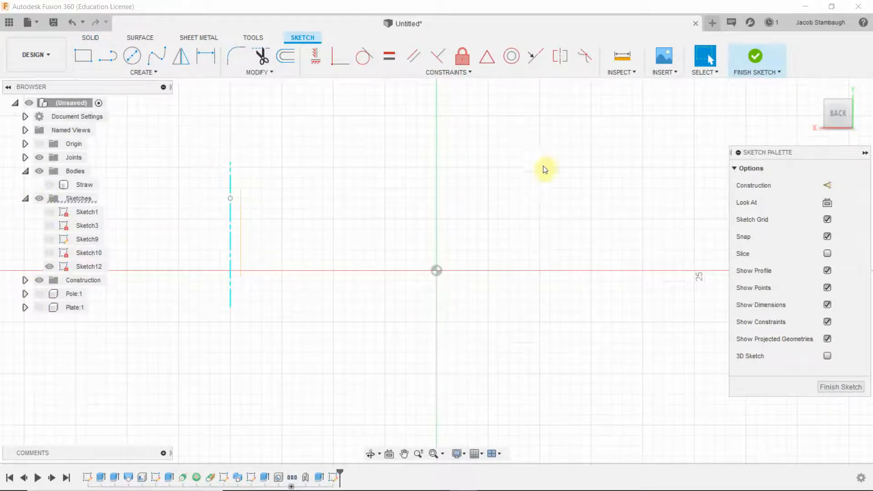
{"action": "mouse_move", "coordinate": [614, 236]}
{"action": "middle_mouse_down"}
{"action": "mouse_move", "coordinate": [428, 233]}
{"action": "mouse_move", "coordinate": [249, 201]}
{"action": "middle_mouse_up"}
{"action": "middle_click_drag", "start_coordinate": [559, 225], "coordinate": [377, 205]}
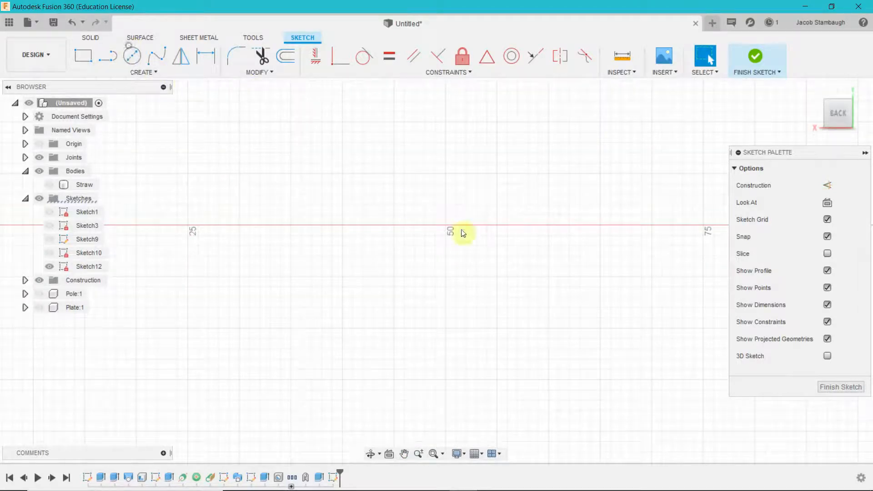
- Sketch a circle of about 10 mm diameter centred on the X axis, about 50 mm from the origin, and finish the sketch
{"action": "left_click", "coordinate": [130, 54]}
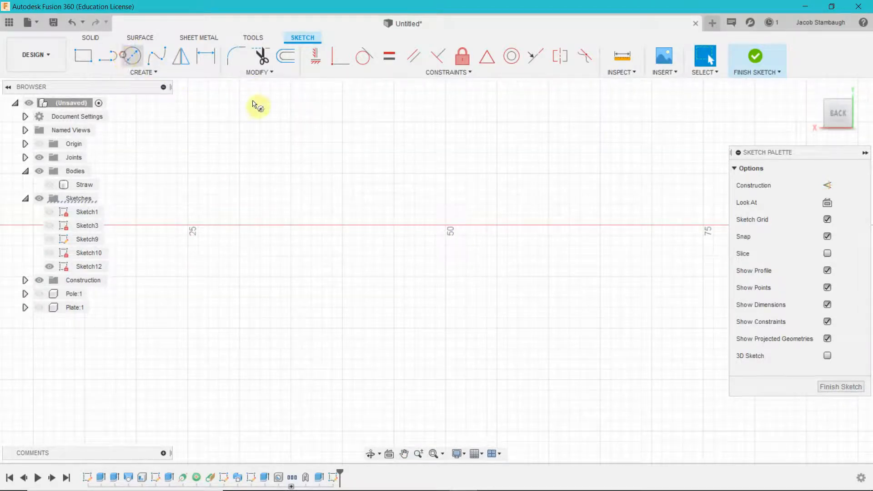
{"action": "left_click", "coordinate": [445, 224]}
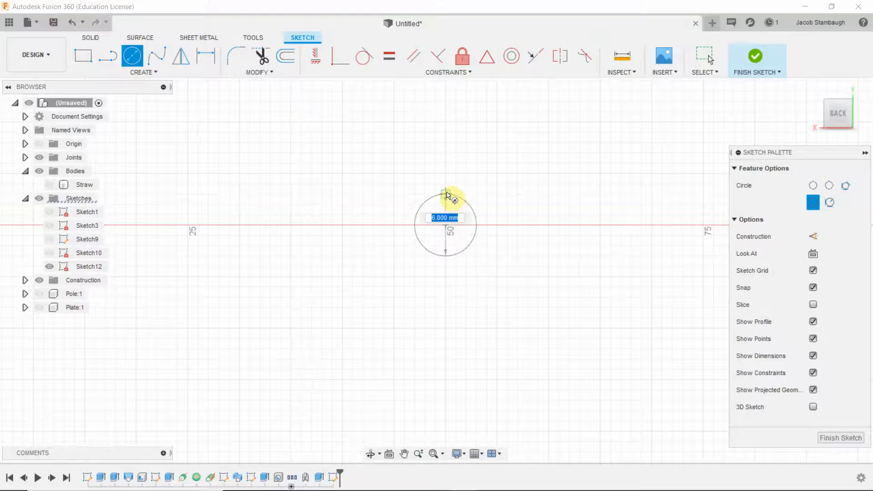
{"action": "left_click", "coordinate": [447, 173]}
{"action": "key", "text": "Escape"}
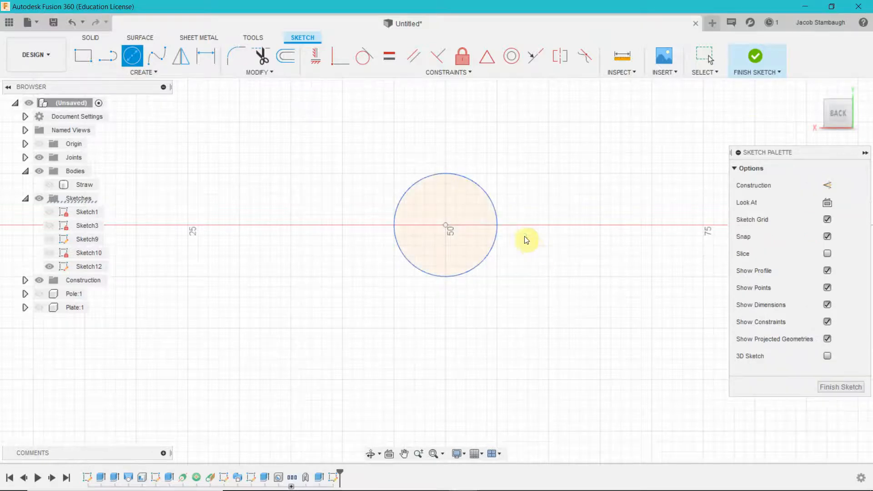
{"action": "left_click", "coordinate": [757, 59]}
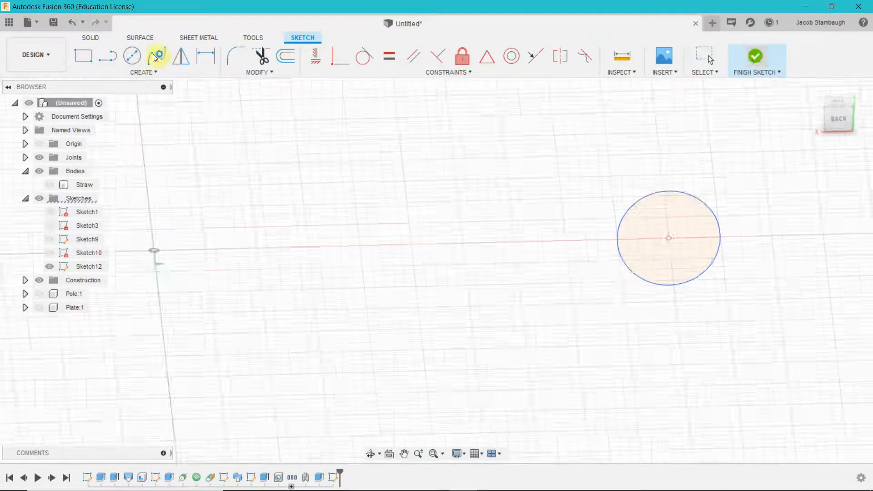
- Start revolving the circle profile around the vertical construction axis near the origin by 360 deg as a new body
{"action": "left_click", "coordinate": [146, 72]}
{"action": "left_click", "coordinate": [95, 154]}
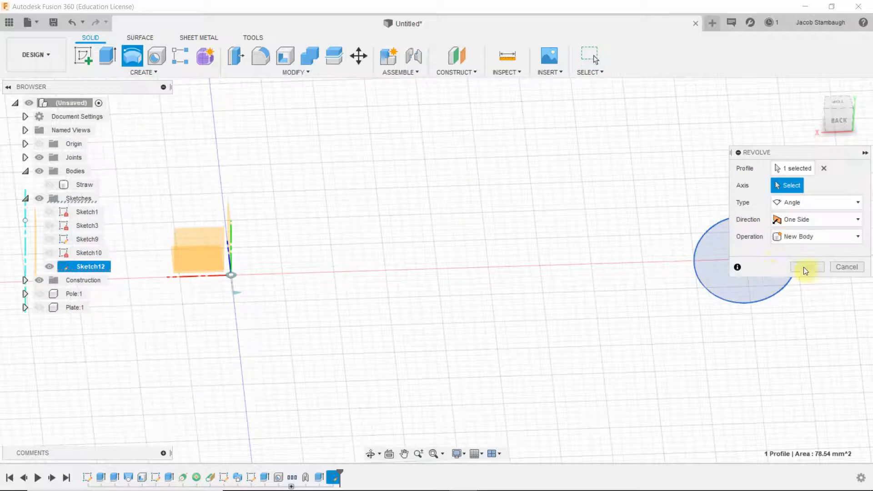
{"action": "middle_click_drag", "start_coordinate": [667, 321], "coordinate": [337, 272]}
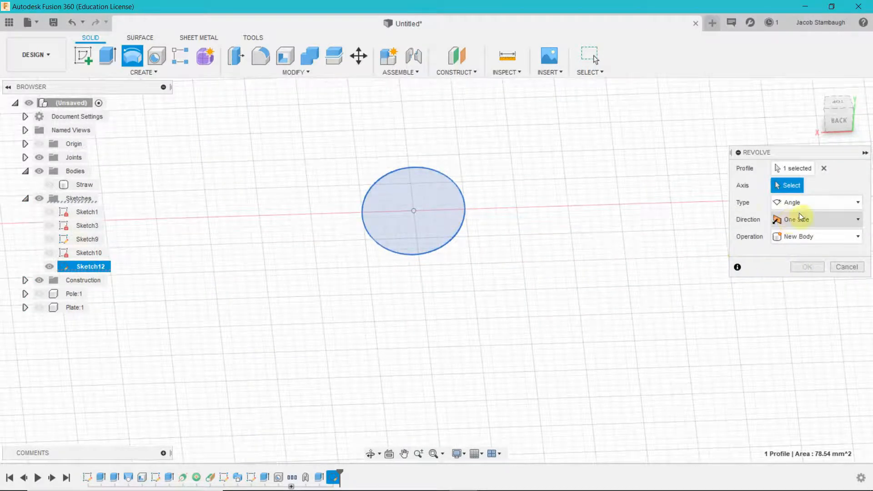
{"action": "middle_click_drag", "start_coordinate": [569, 250], "coordinate": [459, 213], "text": "shift"}
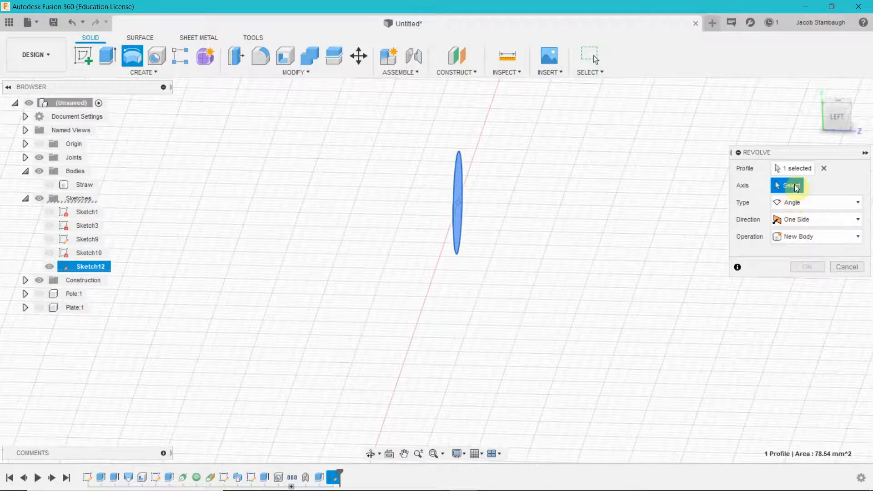
{"action": "middle_click_drag", "start_coordinate": [548, 201], "coordinate": [549, 160], "text": "shift"}
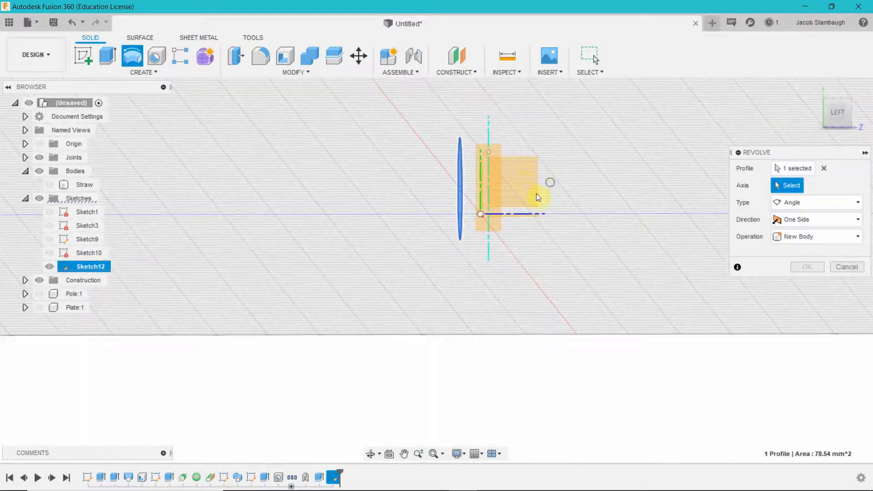
{"action": "left_click", "coordinate": [489, 197]}
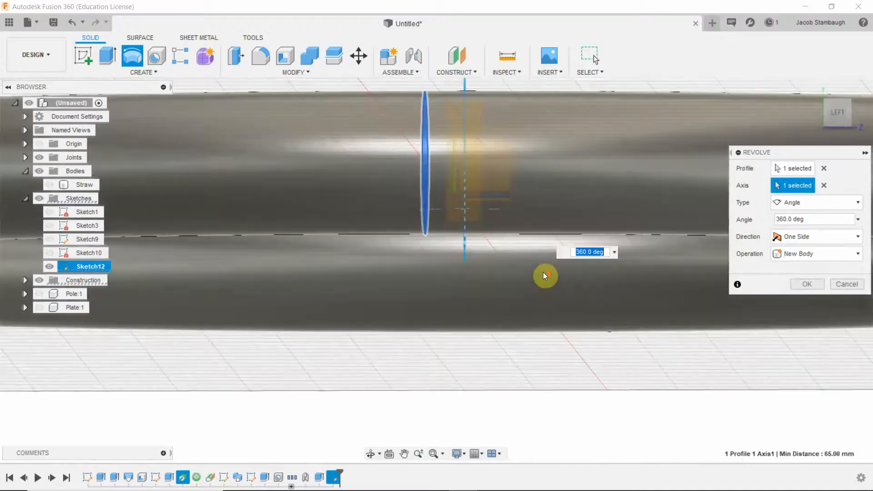
{"action": "middle_click_drag", "start_coordinate": [542, 272], "coordinate": [574, 296], "text": "shift"}
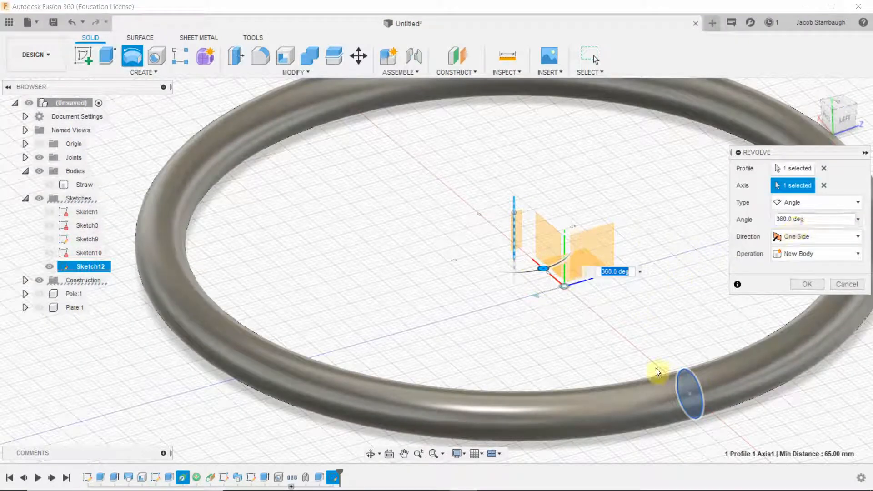
{"action": "scroll", "coordinate": [563, 285], "scroll_direction": "up", "scroll_amount": 3}
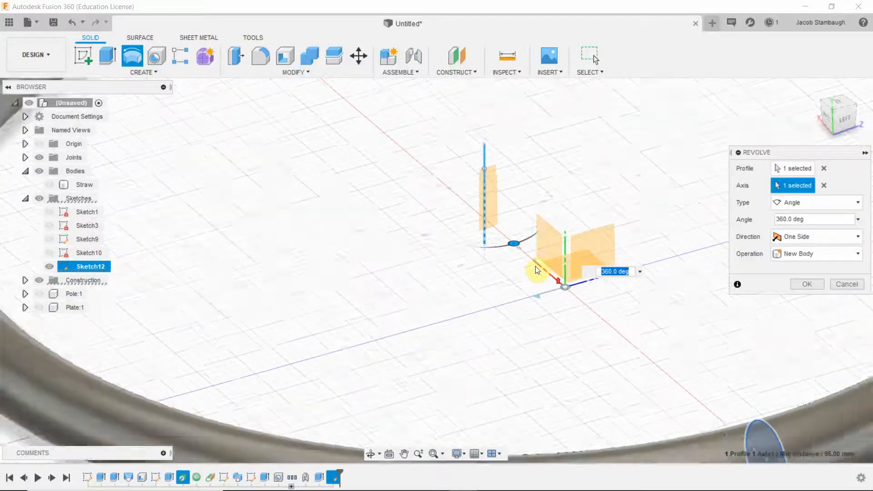
{"action": "scroll", "coordinate": [535, 270], "scroll_direction": "down", "scroll_amount": 5}
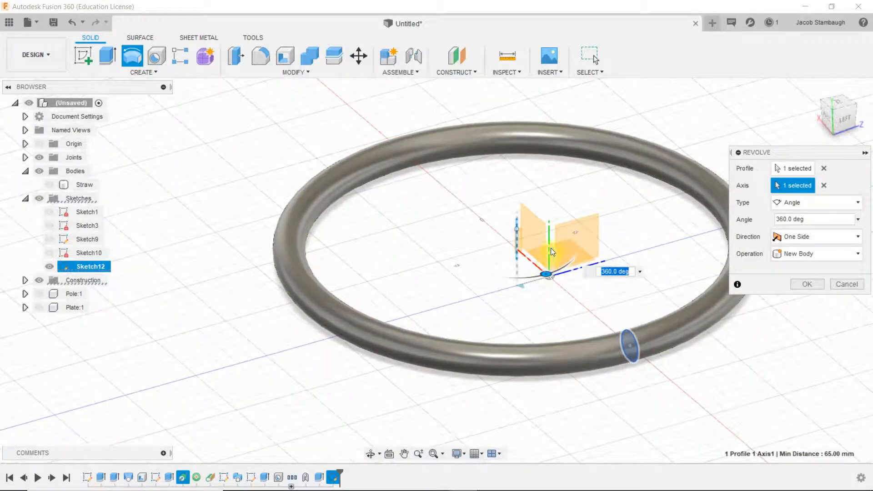
{"action": "scroll", "coordinate": [517, 253], "scroll_direction": "up", "scroll_amount": 3}
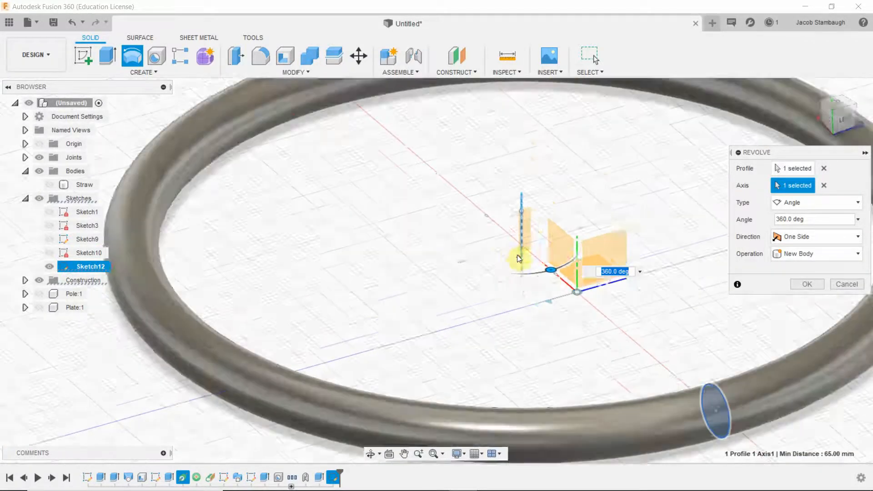
{"action": "scroll", "coordinate": [518, 254], "scroll_direction": "down", "scroll_amount": 2}
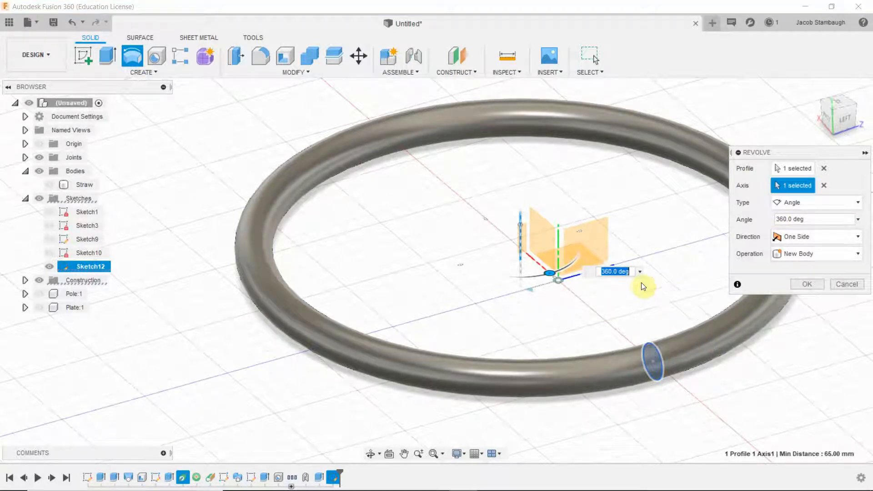
- Set the revolve angle to 180 deg, finish the revolve as a new body, and hide that half ring
{"action": "type", "text": "180"}
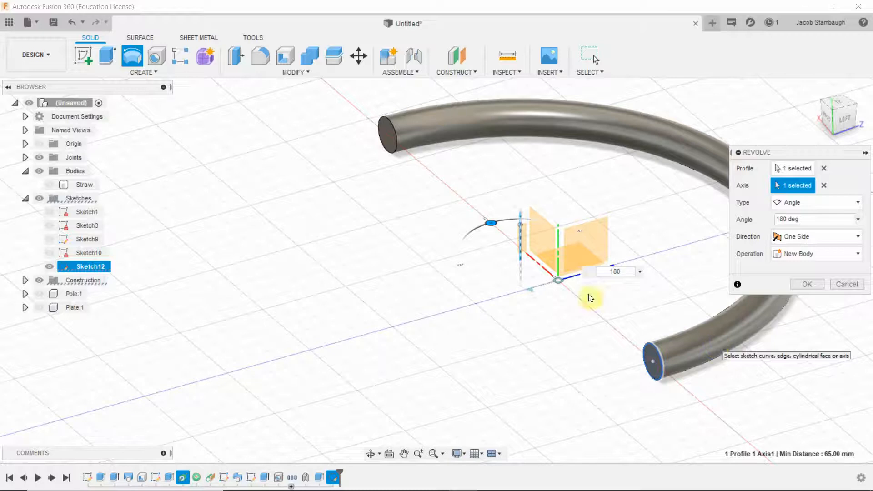
{"action": "left_click", "coordinate": [145, 72]}
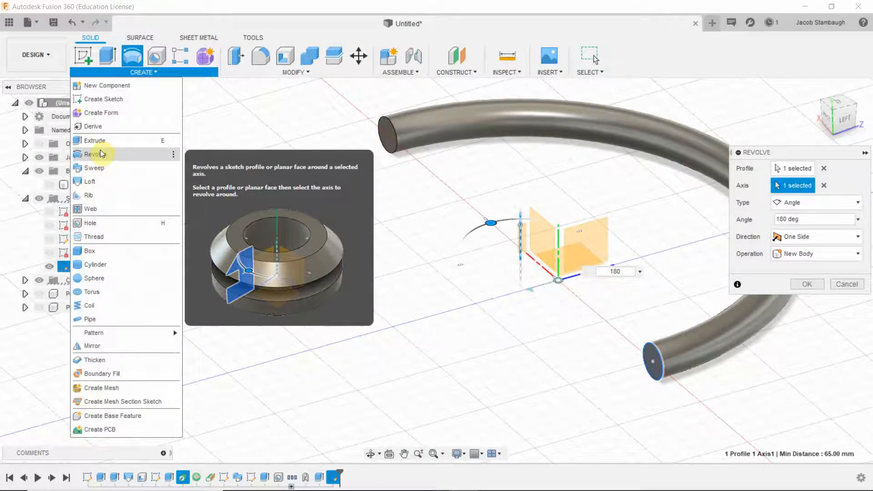
{"action": "left_click", "coordinate": [808, 284]}
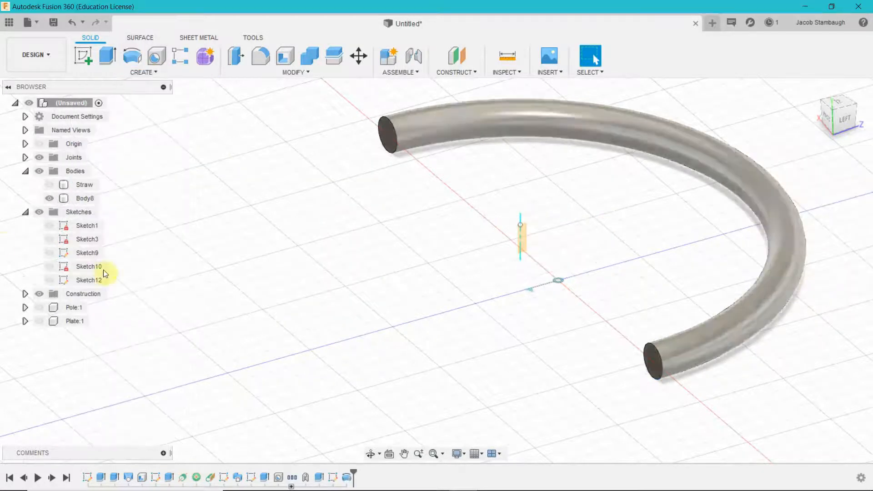
{"action": "left_click", "coordinate": [47, 197]}
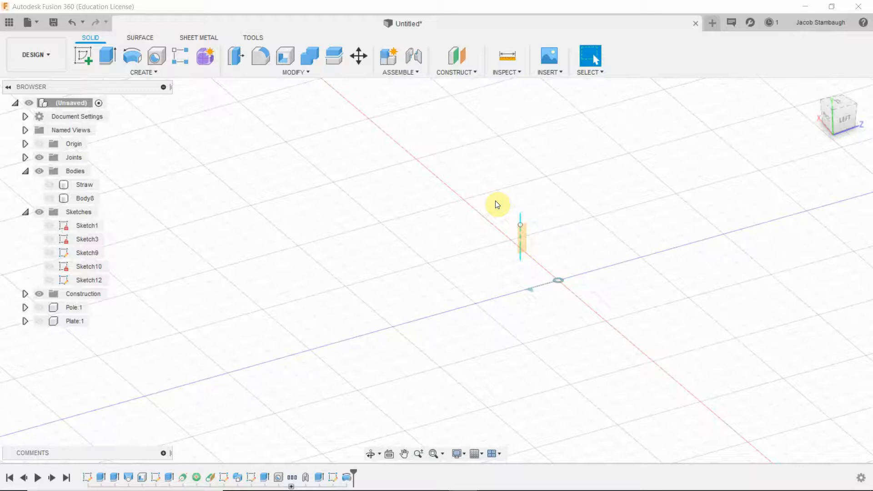
- Show the Straw, the half ring and the Pole for comparison, and hide them all again
{"action": "left_click", "coordinate": [173, 71]}
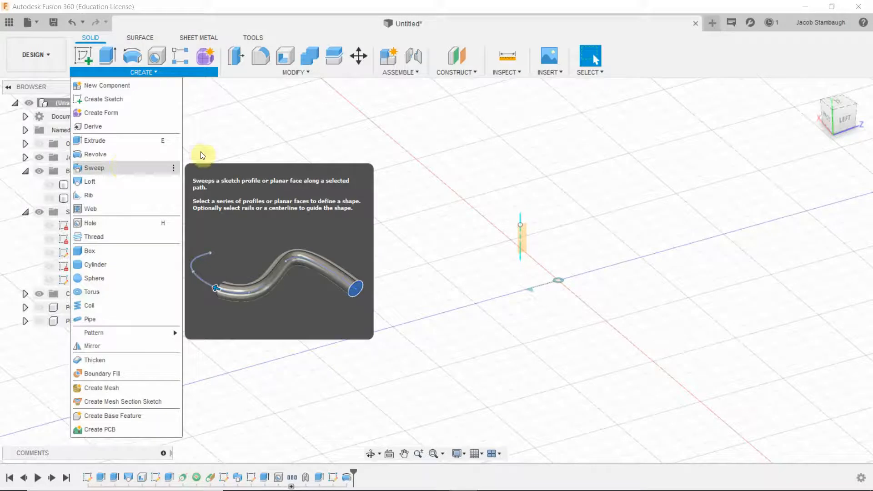
{"action": "left_click", "coordinate": [341, 106]}
{"action": "left_click", "coordinate": [49, 185]}
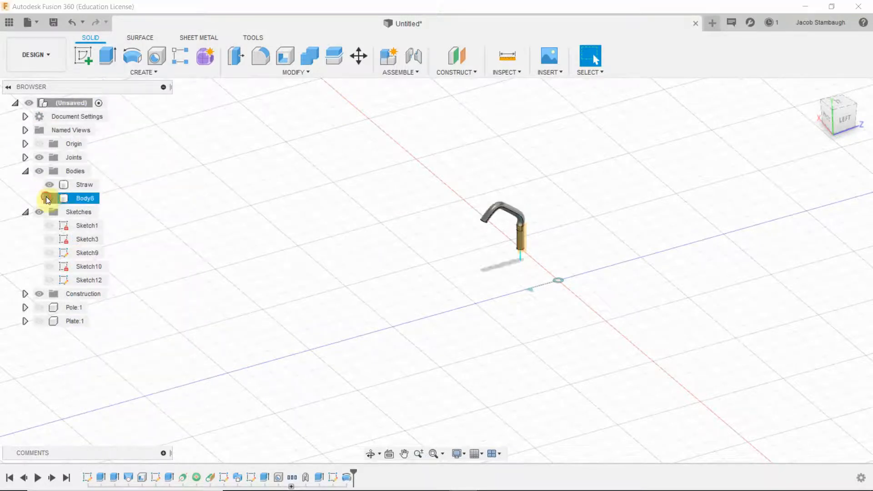
{"action": "left_click", "coordinate": [49, 198]}
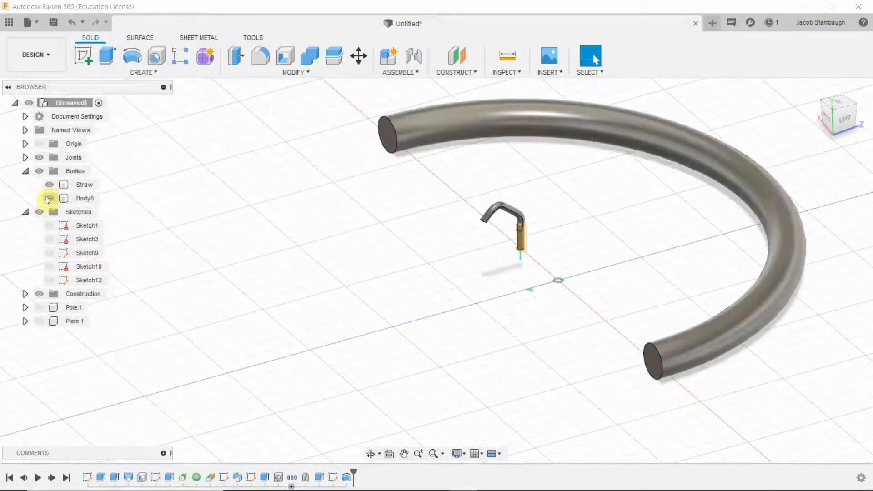
{"action": "left_click", "coordinate": [39, 307]}
{"action": "left_click", "coordinate": [39, 320]}
{"action": "left_click", "coordinate": [39, 316]}
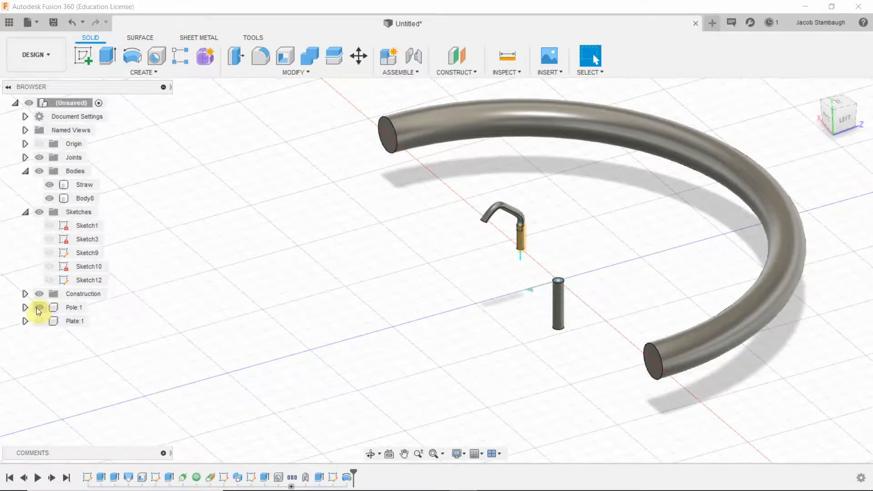
{"action": "left_click", "coordinate": [37, 307]}
{"action": "left_click", "coordinate": [47, 185]}
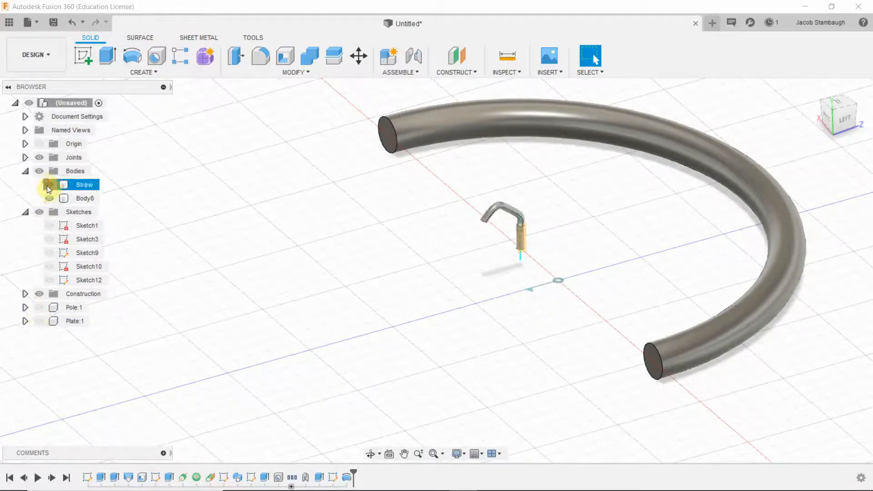
{"action": "left_click", "coordinate": [49, 198]}
{"action": "left_click", "coordinate": [51, 187]}
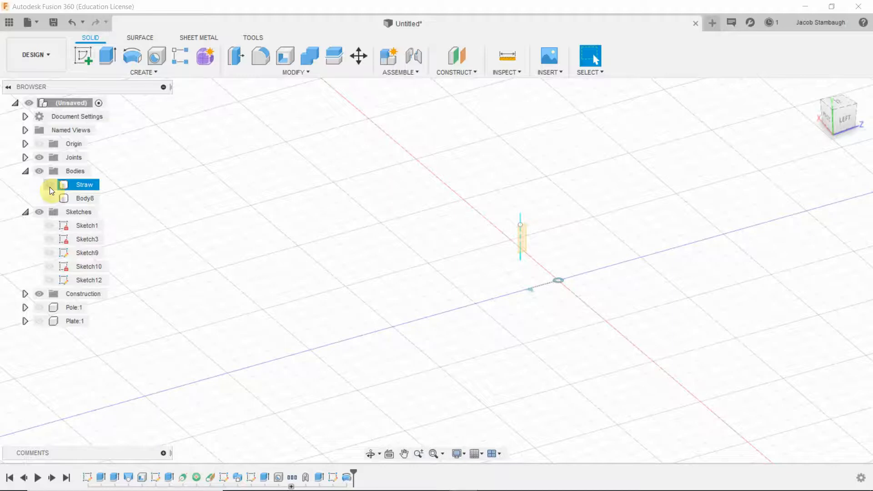
- Show the Straw, the half ring, and the Pole with the Plate in turn, hiding each again after viewing
{"action": "left_click", "coordinate": [49, 185]}
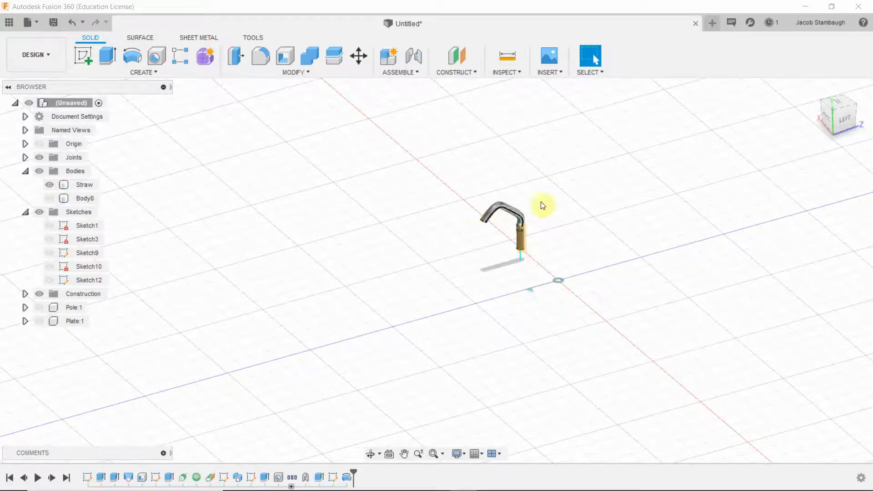
{"action": "left_click", "coordinate": [50, 186]}
{"action": "left_click", "coordinate": [48, 198]}
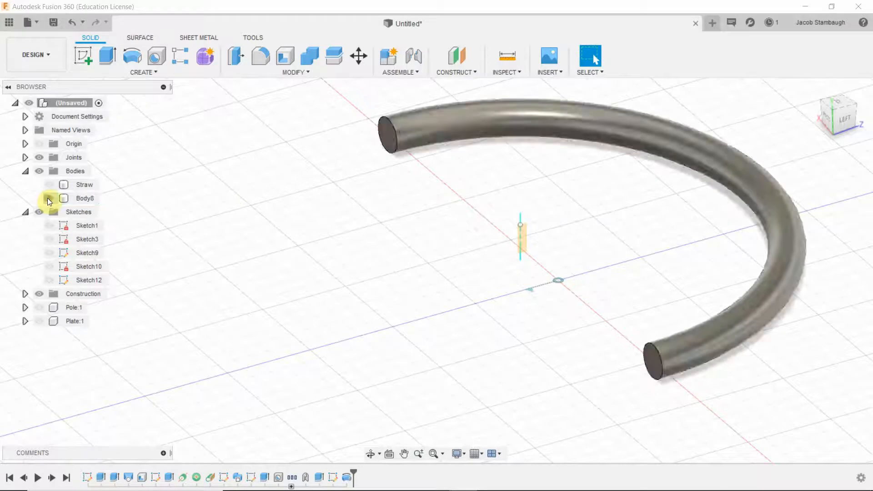
{"action": "left_click", "coordinate": [48, 198]}
{"action": "left_click", "coordinate": [38, 308]}
{"action": "left_click", "coordinate": [38, 319]}
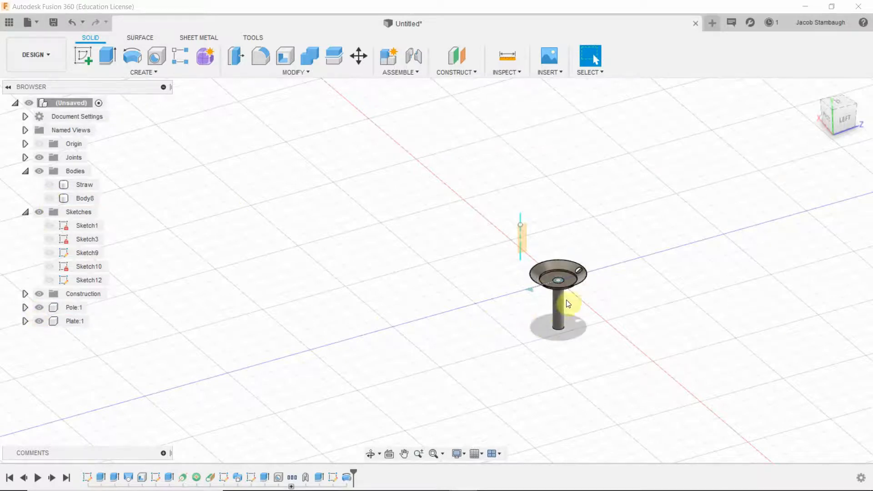
{"action": "left_click", "coordinate": [39, 321]}
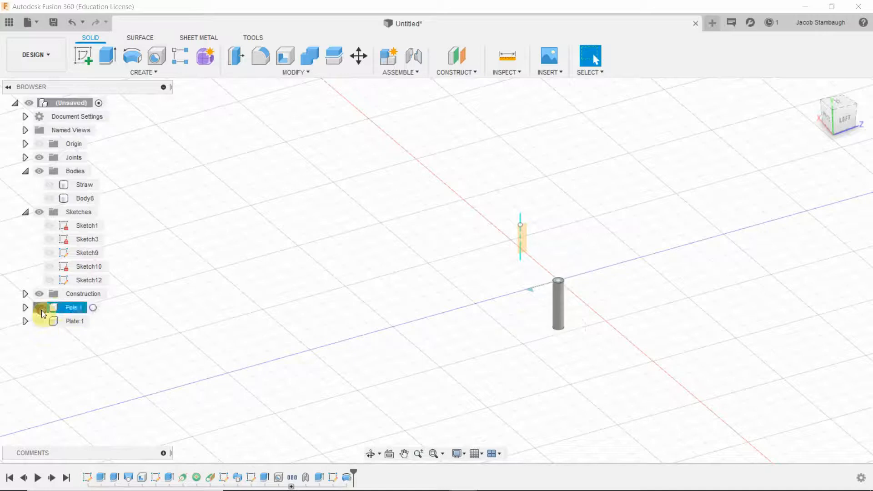
{"action": "left_click", "coordinate": [40, 308]}
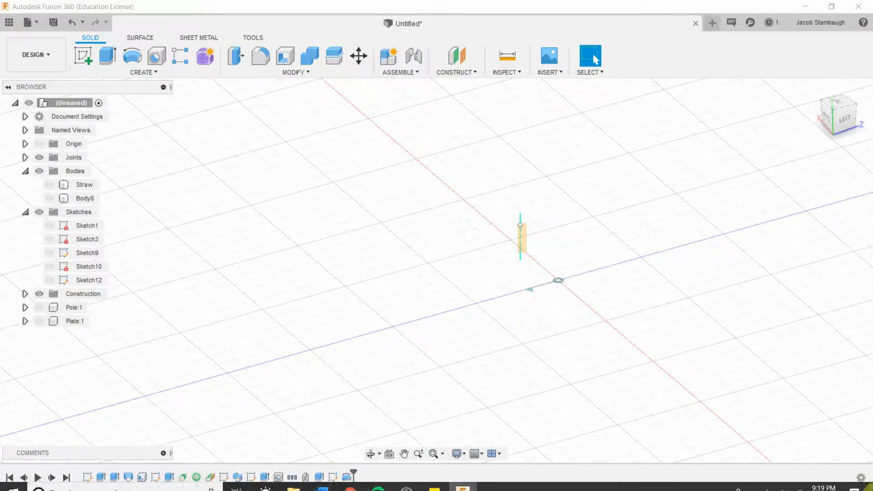
{"action": "left_click", "coordinate": [462, 486]}
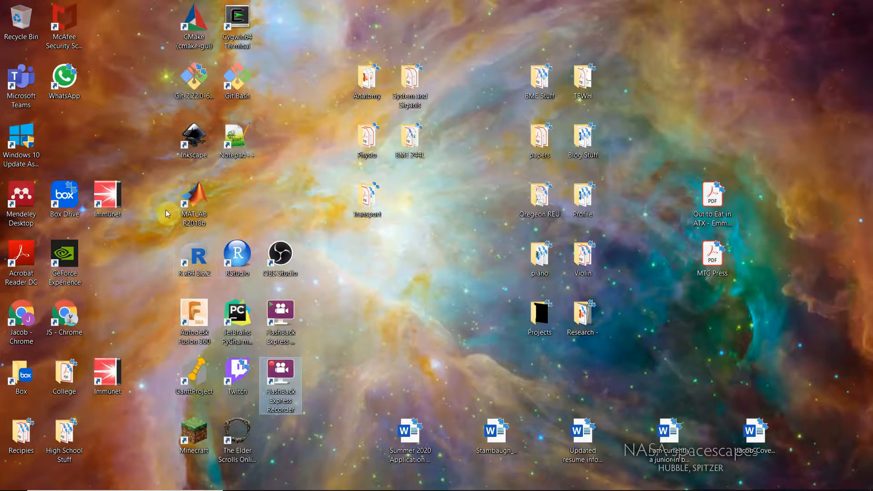
{"action": "double_click", "coordinate": [292, 391]}
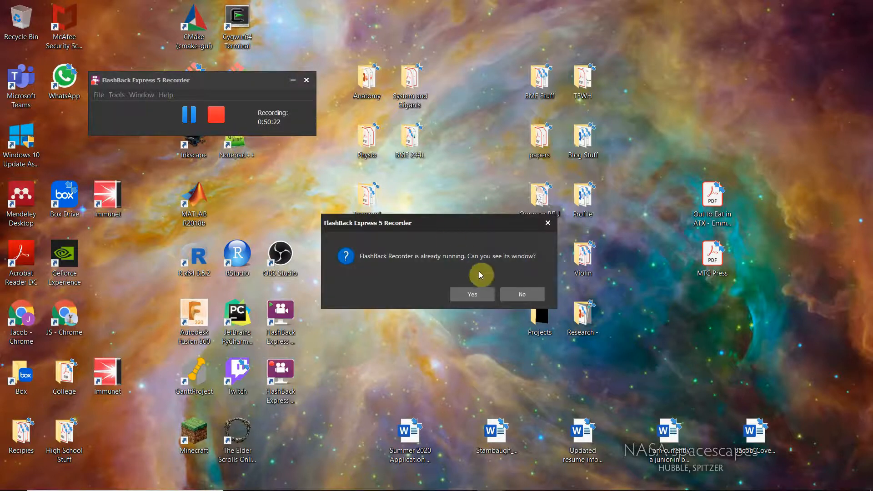
{"action": "left_click", "coordinate": [505, 294]}
{"action": "key", "text": "alt+Tab"}
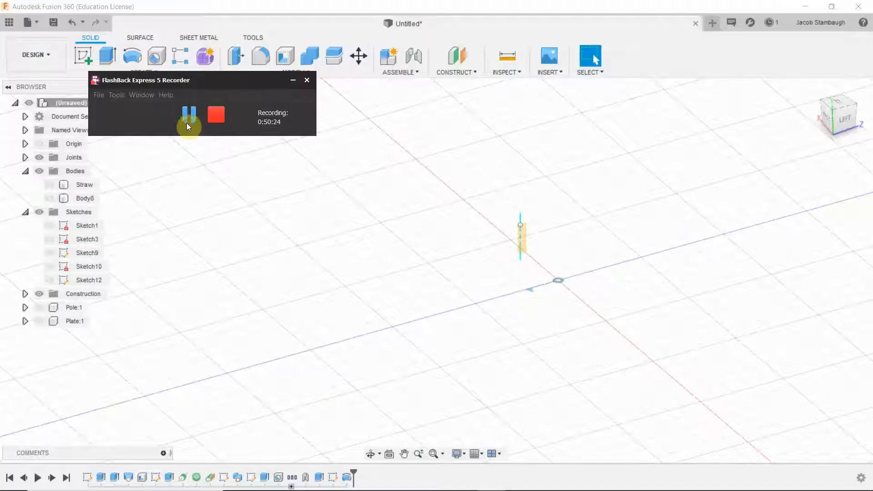
{"action": "left_click", "coordinate": [459, 312]}
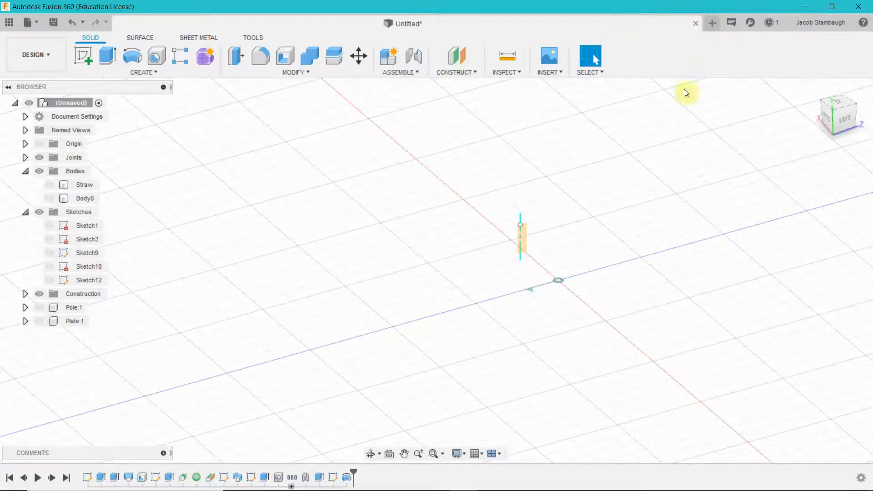
- Start a new sketch on the horizontal plane, working in an empty area along the vertical axis about 125 mm above the origin
{"action": "middle_click_drag", "start_coordinate": [659, 360], "coordinate": [723, 381], "text": "shift"}
{"action": "middle_click_drag", "start_coordinate": [690, 312], "coordinate": [478, 310]}
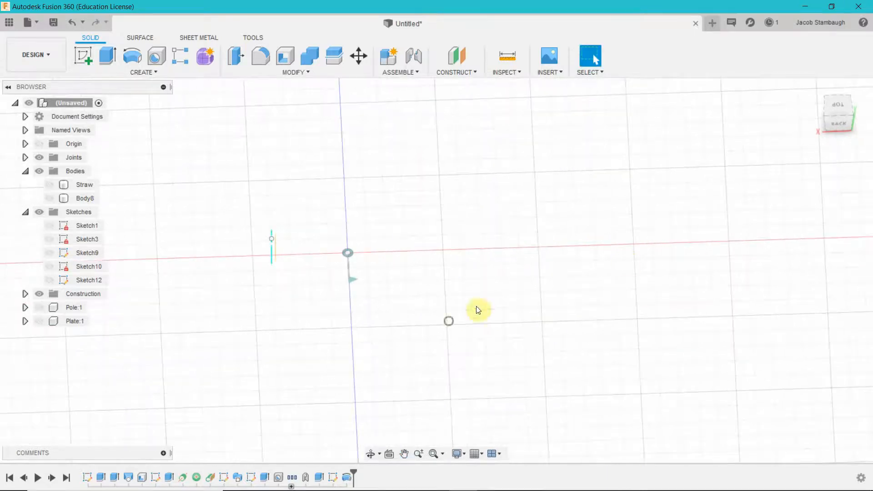
{"action": "middle_click_drag", "start_coordinate": [742, 290], "coordinate": [489, 306]}
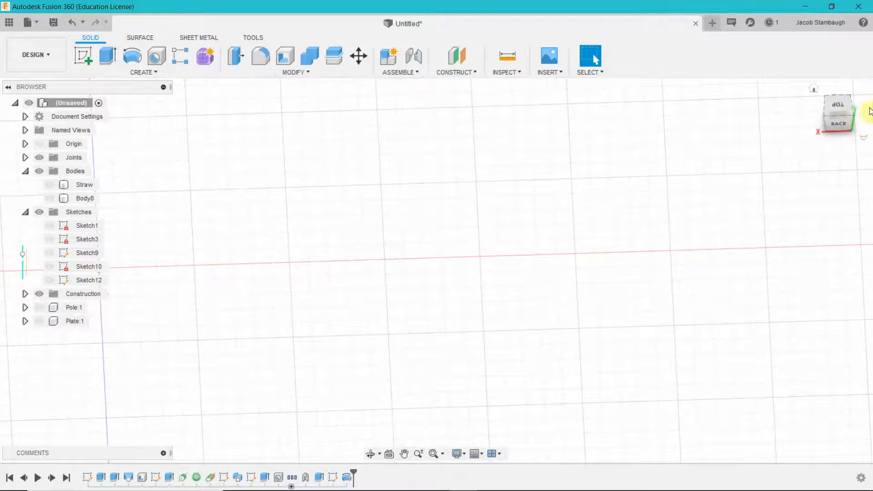
{"action": "left_click", "coordinate": [838, 99]}
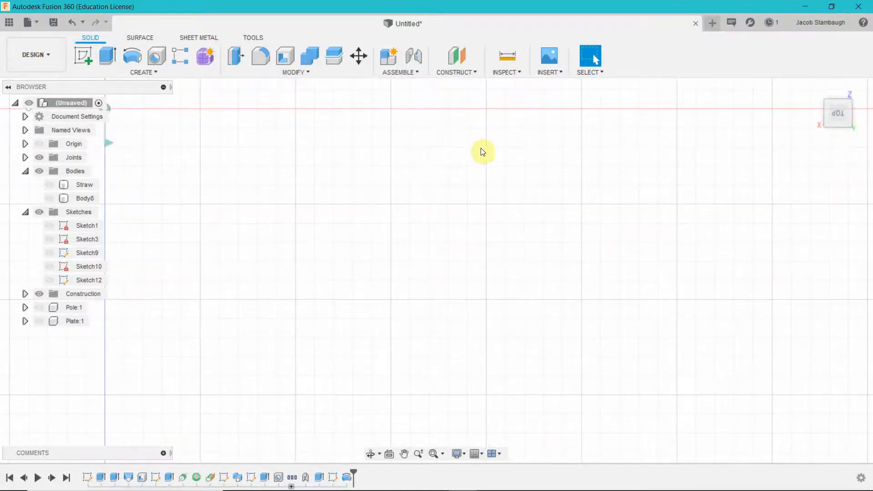
{"action": "mouse_move", "coordinate": [487, 160]}
{"action": "middle_mouse_down"}
{"action": "mouse_move", "coordinate": [387, 345]}
{"action": "mouse_move", "coordinate": [255, 332]}
{"action": "mouse_move", "coordinate": [239, 321]}
{"action": "middle_mouse_up"}
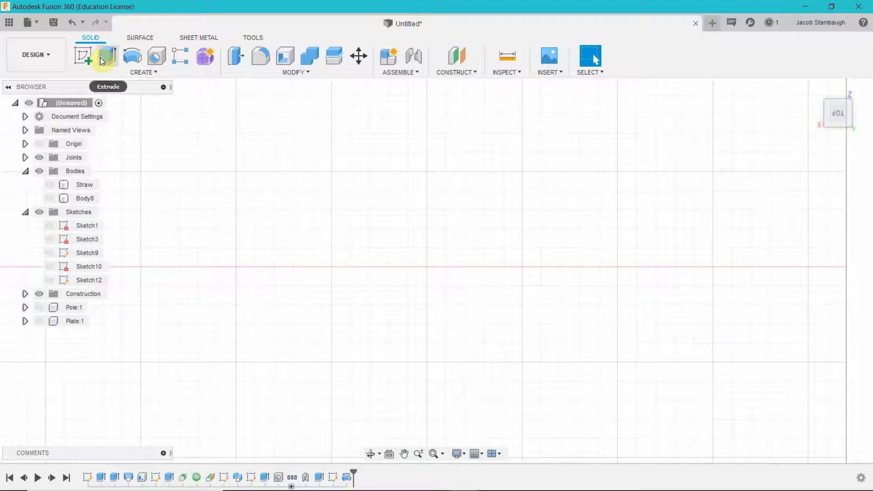
{"action": "left_click", "coordinate": [81, 57]}
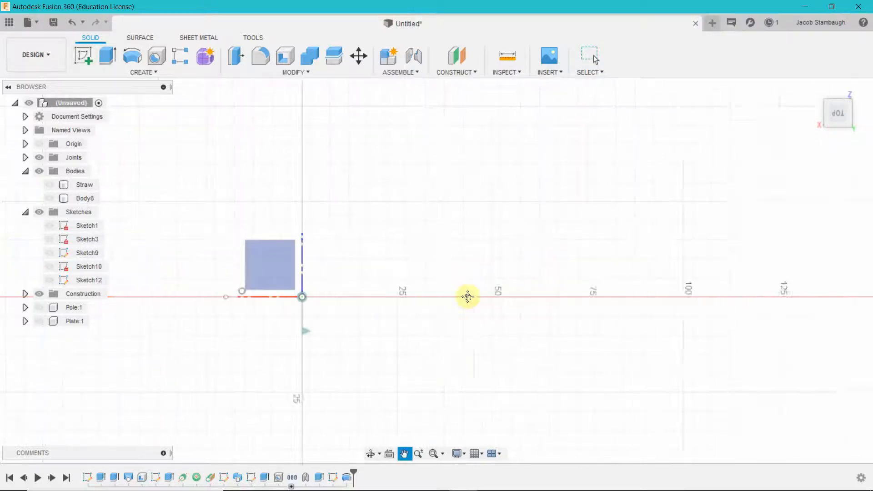
{"action": "mouse_move", "coordinate": [411, 308]}
{"action": "middle_mouse_down"}
{"action": "mouse_move", "coordinate": [572, 300]}
{"action": "mouse_move", "coordinate": [99, 330]}
{"action": "middle_mouse_up"}
{"action": "mouse_move", "coordinate": [427, 185]}
{"action": "middle_mouse_down"}
{"action": "mouse_move", "coordinate": [422, 294]}
{"action": "mouse_move", "coordinate": [408, 346]}
{"action": "middle_mouse_up"}
{"action": "middle_click_drag", "start_coordinate": [440, 235], "coordinate": [410, 262]}
{"action": "middle_click_drag", "start_coordinate": [363, 159], "coordinate": [378, 202]}
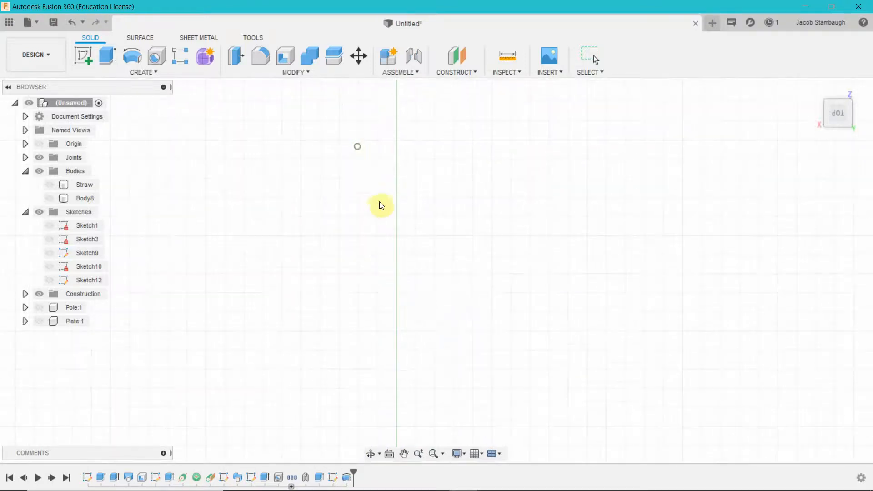
{"action": "middle_click_drag", "start_coordinate": [441, 297], "coordinate": [482, 50]}
{"action": "left_click", "coordinate": [400, 307]}
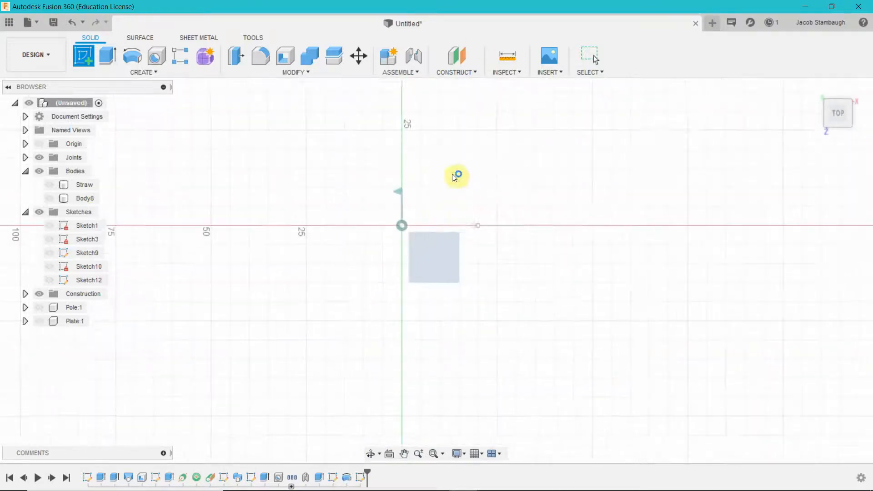
{"action": "mouse_move", "coordinate": [418, 148]}
{"action": "middle_mouse_down"}
{"action": "mouse_move", "coordinate": [405, 205]}
{"action": "mouse_move", "coordinate": [395, 396]}
{"action": "middle_mouse_up"}
{"action": "middle_click_drag", "start_coordinate": [358, 195], "coordinate": [362, 379]}
{"action": "middle_click_drag", "start_coordinate": [386, 181], "coordinate": [381, 223]}
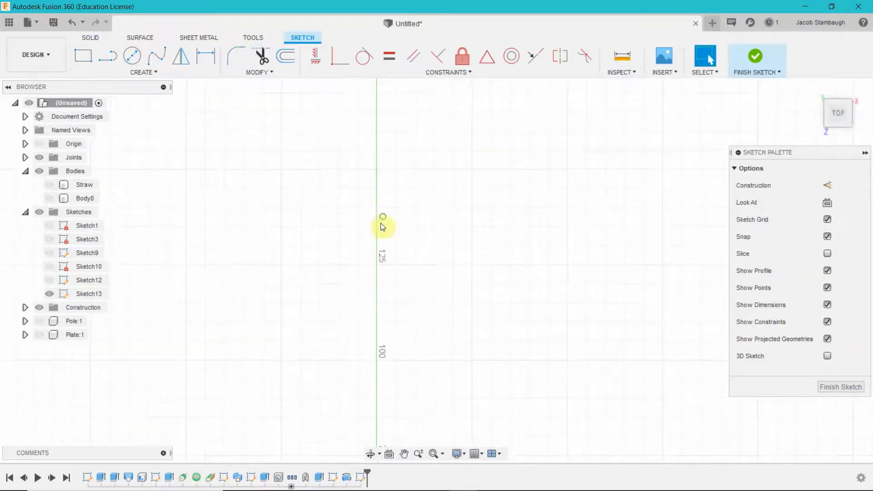
- Sketch a 15 mm square trunk outline as three lines, starting and ending on the vertical axis about 125 mm above the origin, leaving the axis side open
{"action": "left_click", "coordinate": [103, 59]}
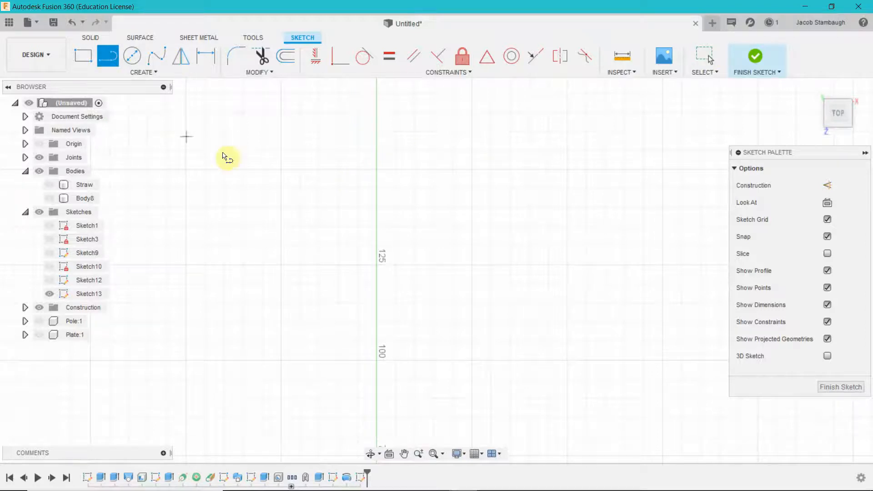
{"action": "left_click", "coordinate": [373, 271]}
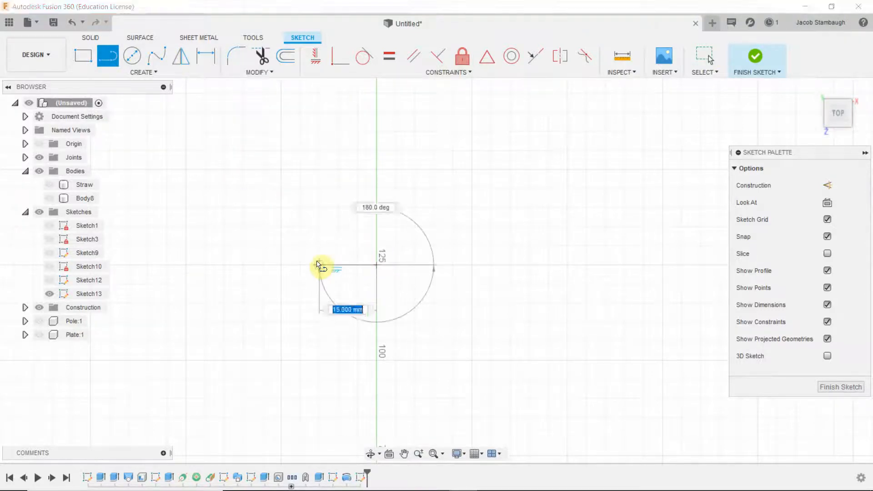
{"action": "left_click", "coordinate": [316, 267]}
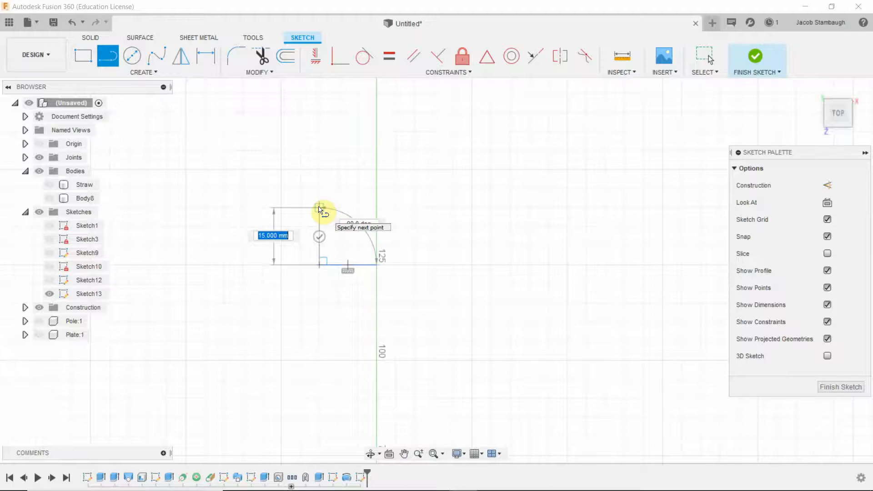
{"action": "left_click", "coordinate": [319, 209]}
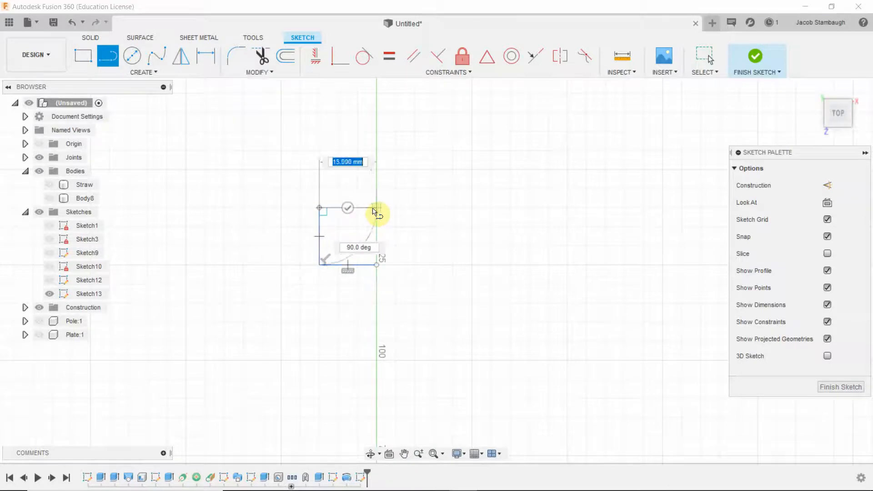
{"action": "left_click", "coordinate": [374, 209]}
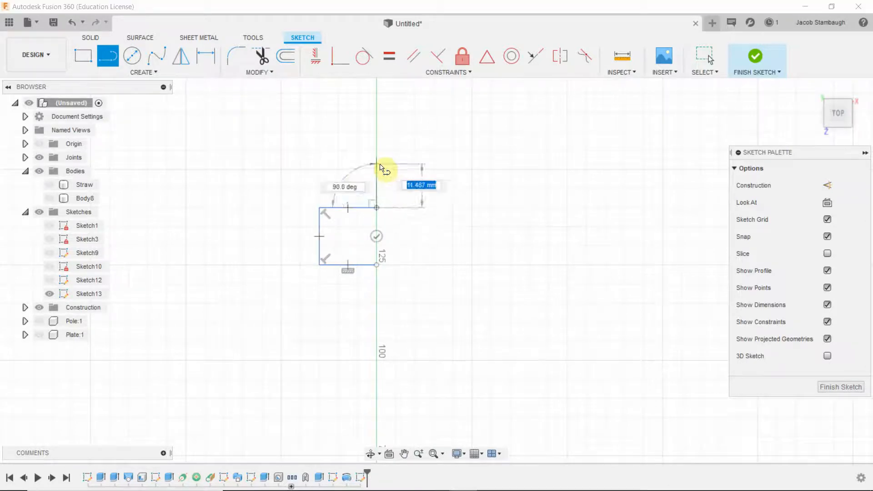
- Continue the line chain with two sawtooth tiers above the trunk, each a diagonal out to about 10 mm and a horizontal back to the axis
{"action": "left_click", "coordinate": [339, 170]}
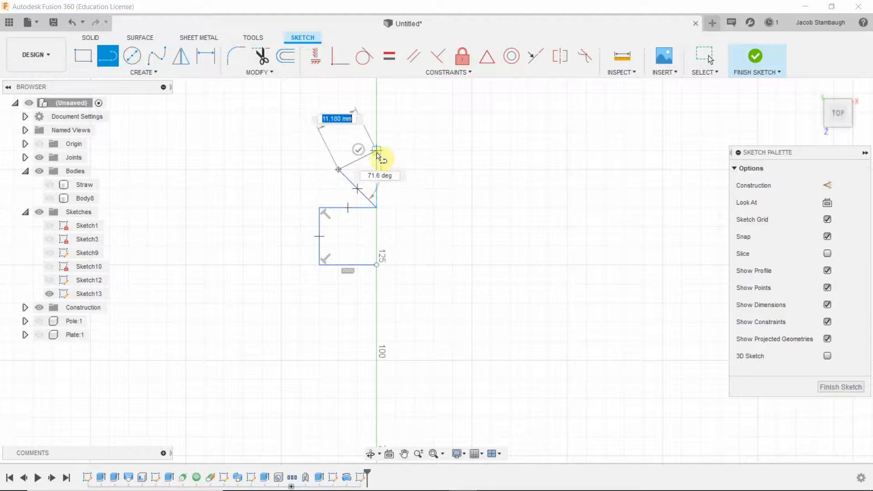
{"action": "left_click", "coordinate": [377, 170]}
{"action": "left_click", "coordinate": [339, 141]}
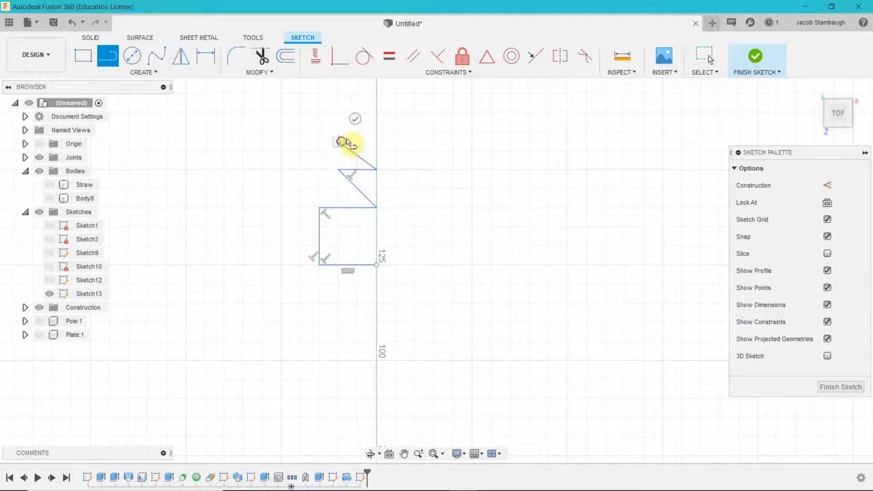
{"action": "left_click", "coordinate": [377, 142]}
{"action": "scroll", "coordinate": [374, 129], "scroll_direction": "up", "scroll_amount": 5}
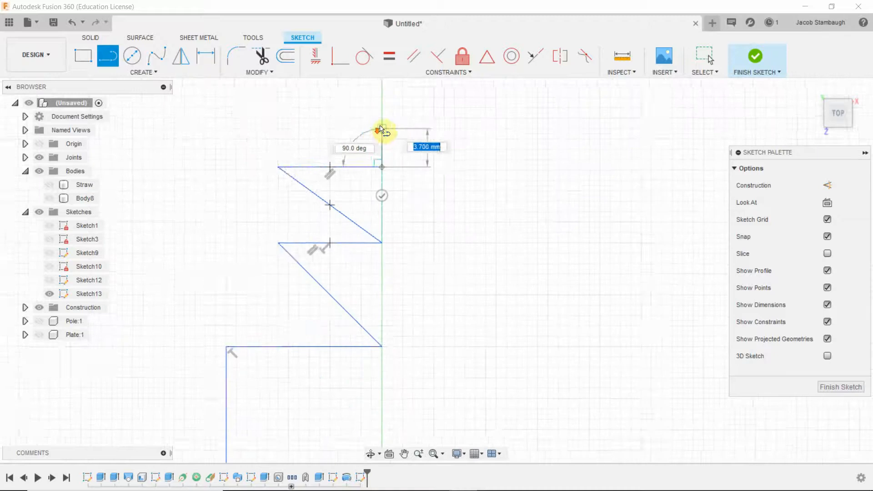
- Add three more sawtooth tiers above the second one, each about 10 mm wide with a diagonal outward and a horizontal line back to the axis
{"action": "middle_click_drag", "start_coordinate": [381, 129], "coordinate": [388, 203]}
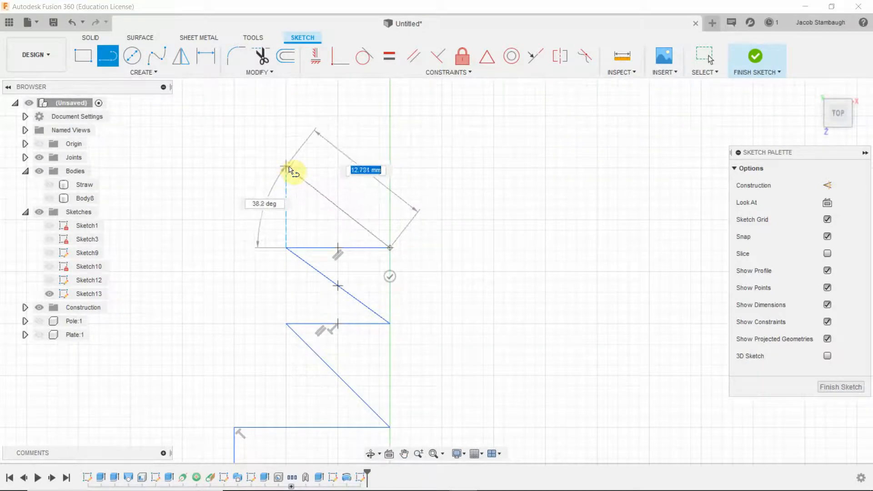
{"action": "left_click", "coordinate": [287, 173]}
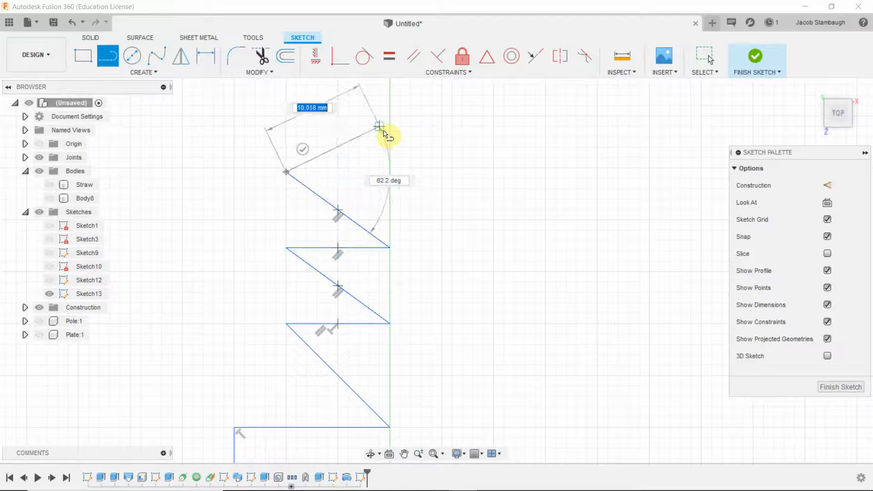
{"action": "left_click", "coordinate": [391, 171]}
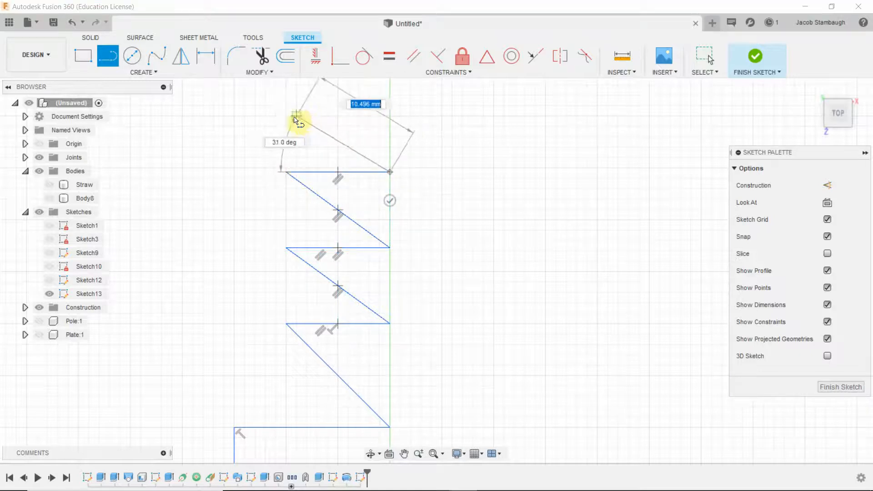
{"action": "left_click", "coordinate": [286, 116]}
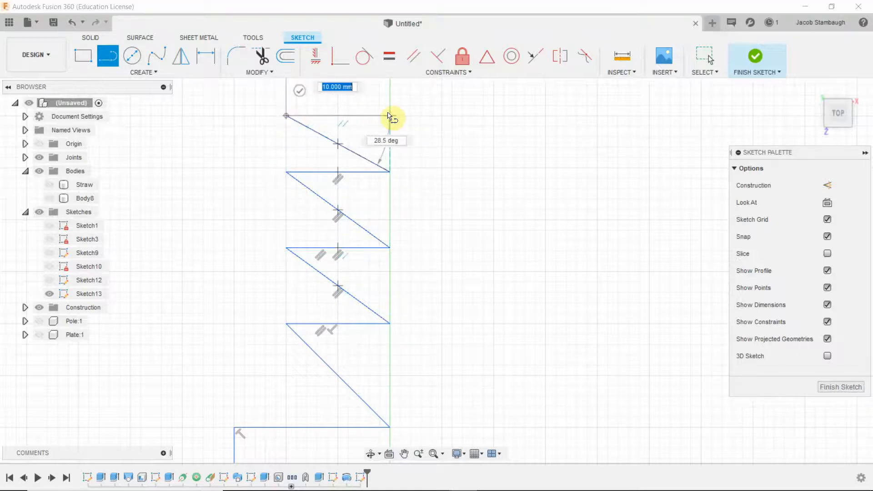
{"action": "left_click", "coordinate": [389, 115]}
{"action": "mouse_move", "coordinate": [389, 140]}
{"action": "middle_mouse_down"}
{"action": "mouse_move", "coordinate": [400, 180]}
{"action": "mouse_move", "coordinate": [392, 287]}
{"action": "middle_mouse_up"}
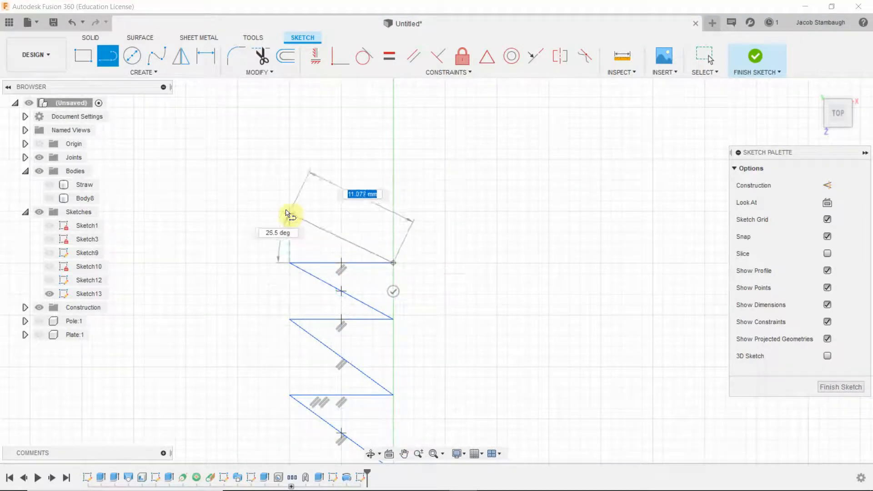
{"action": "left_click", "coordinate": [290, 208]}
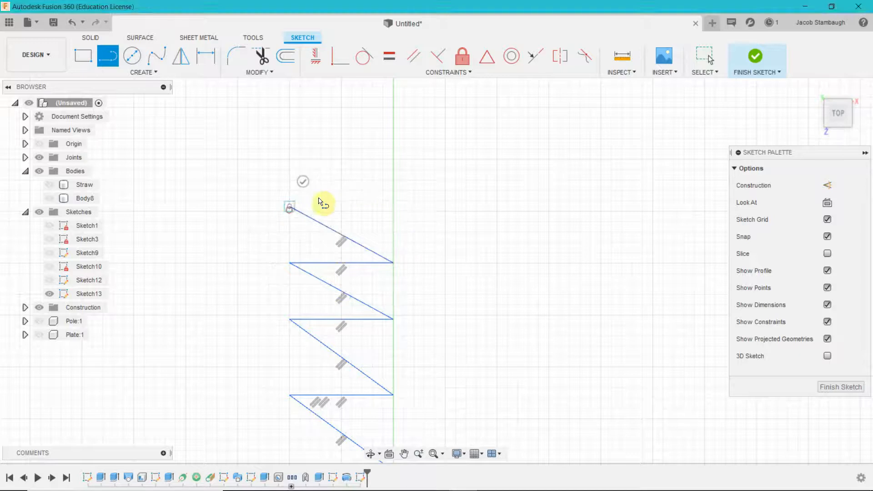
{"action": "left_click", "coordinate": [396, 208]}
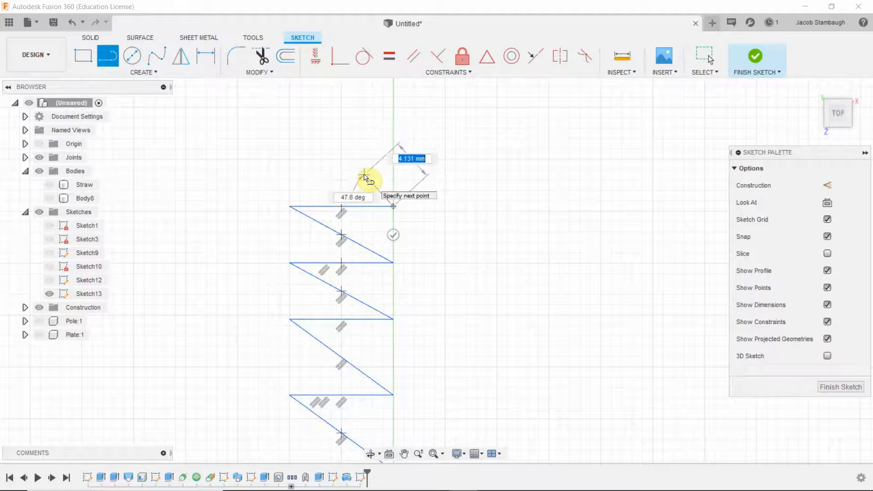
- Draw a small half-star tip from three short lines above the top tier, ending on the vertical axis, and finish the sketch
{"action": "left_click", "coordinate": [377, 187]}
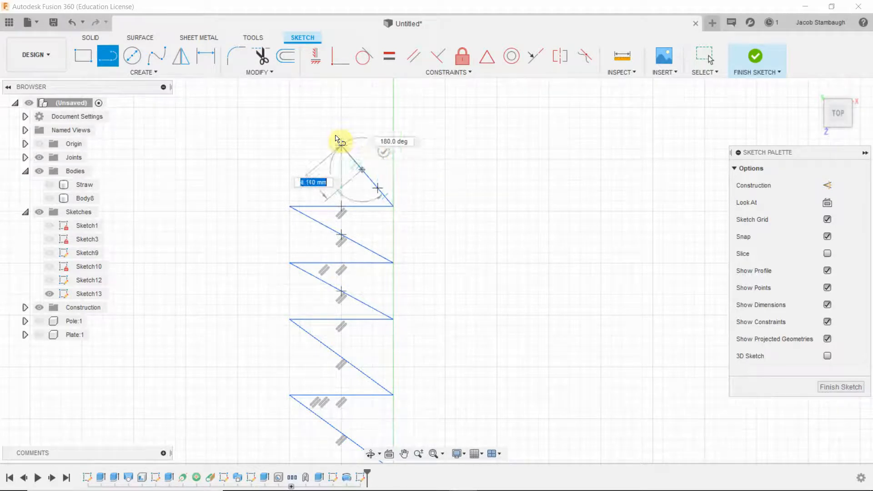
{"action": "left_click", "coordinate": [377, 169]}
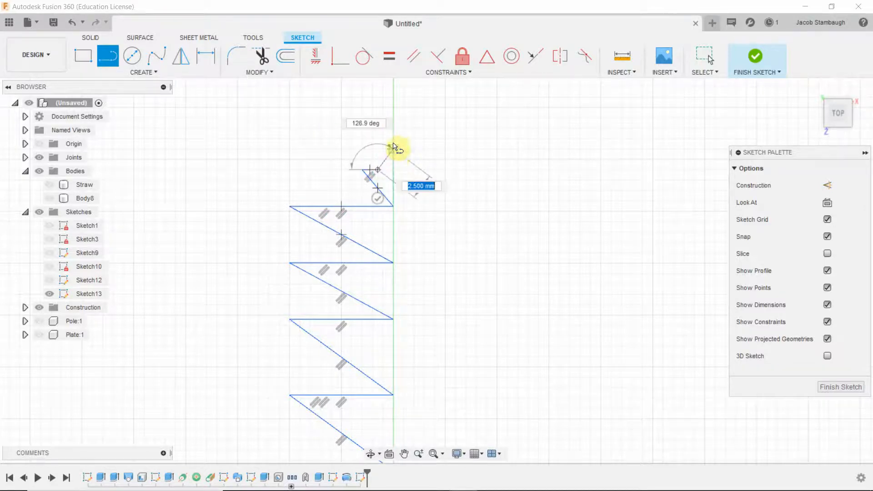
{"action": "left_click", "coordinate": [394, 140]}
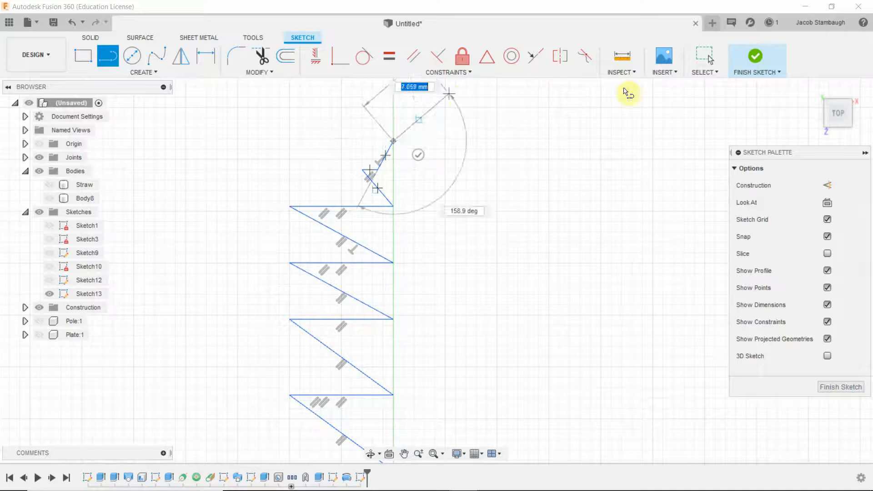
{"action": "left_click", "coordinate": [758, 61]}
{"action": "scroll", "coordinate": [486, 249], "scroll_direction": "up", "scroll_amount": 1}
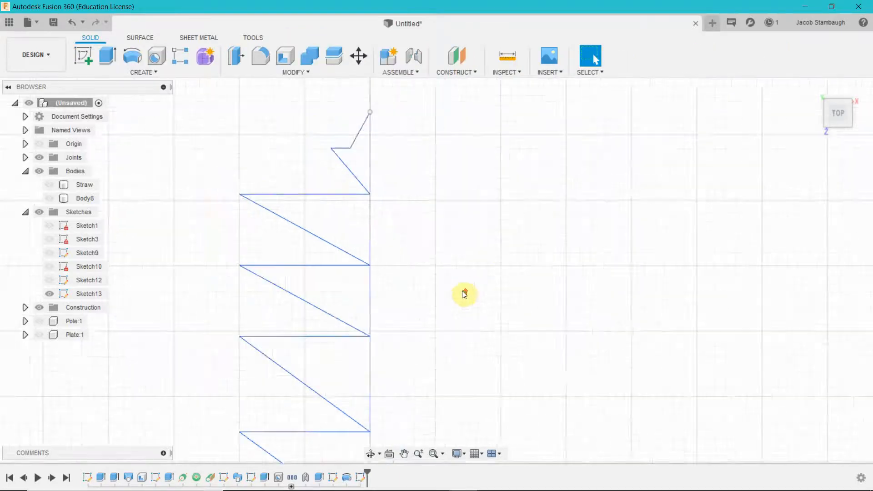
{"action": "scroll", "coordinate": [463, 292], "scroll_direction": "down", "scroll_amount": 2}
{"action": "middle_click_drag", "start_coordinate": [463, 293], "coordinate": [486, 184]}
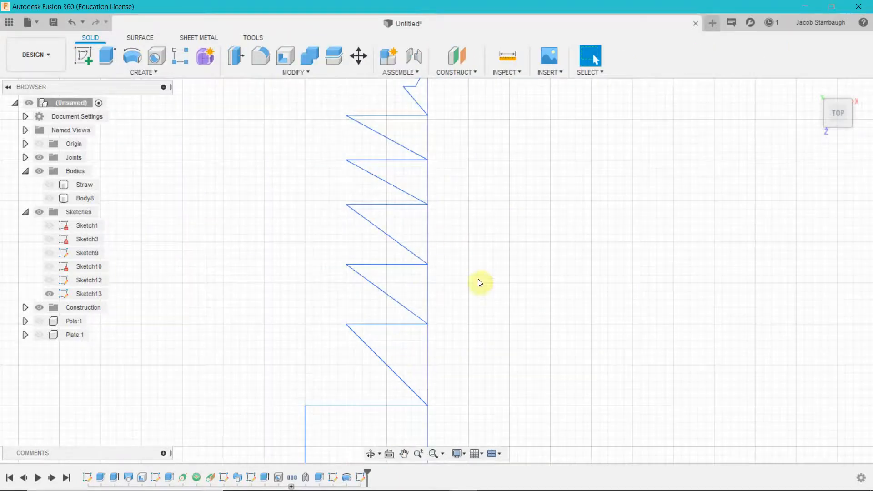
{"action": "scroll", "coordinate": [459, 261], "scroll_direction": "down", "scroll_amount": 2}
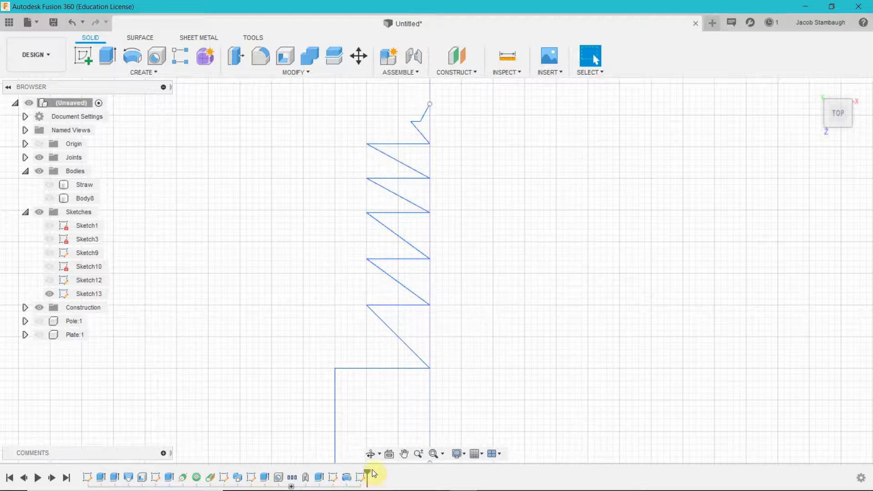
- Reopen the sawtooth tree outline sketch for editing
{"action": "left_click", "coordinate": [360, 476]}
{"action": "right_click", "coordinate": [360, 476]}
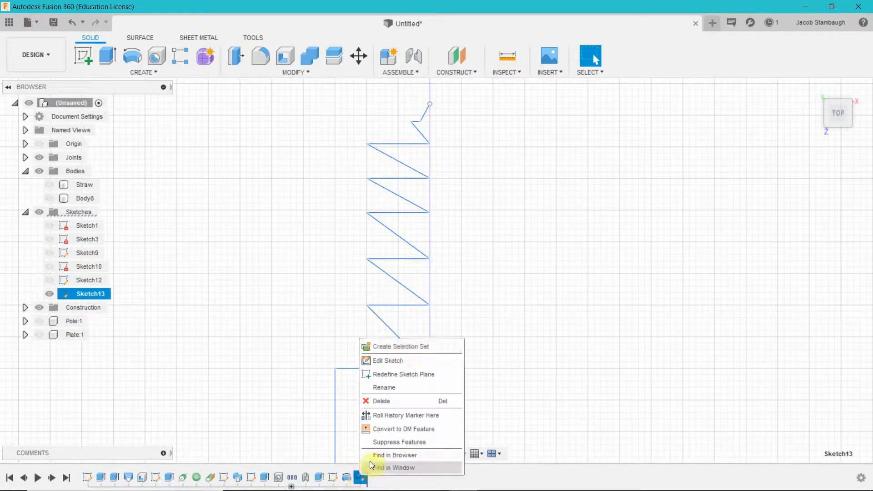
{"action": "left_click", "coordinate": [400, 357]}
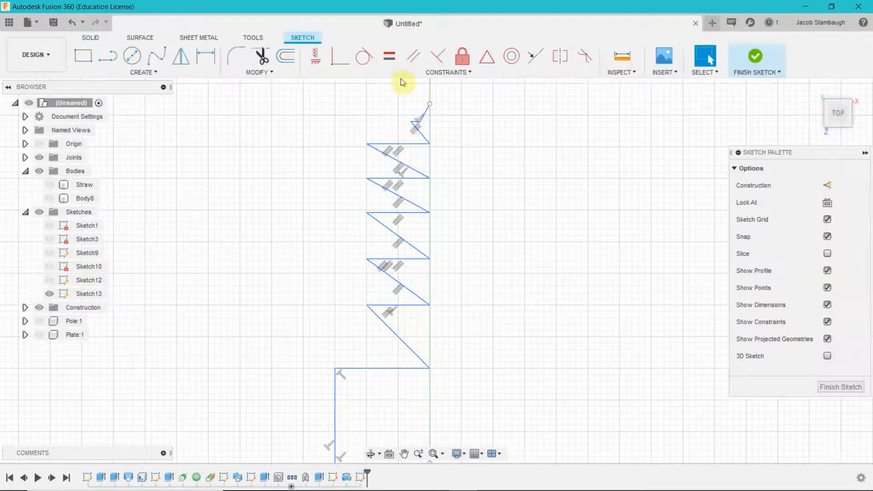
{"action": "scroll", "coordinate": [422, 145], "scroll_direction": "up", "scroll_amount": 2}
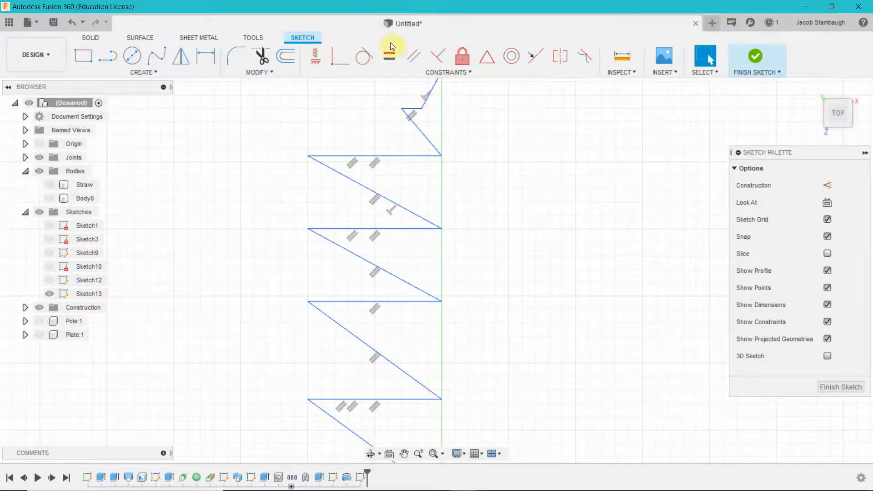
{"action": "scroll", "coordinate": [494, 159], "scroll_direction": "up", "scroll_amount": 3}
{"action": "scroll", "coordinate": [496, 226], "scroll_direction": "down", "scroll_amount": 3}
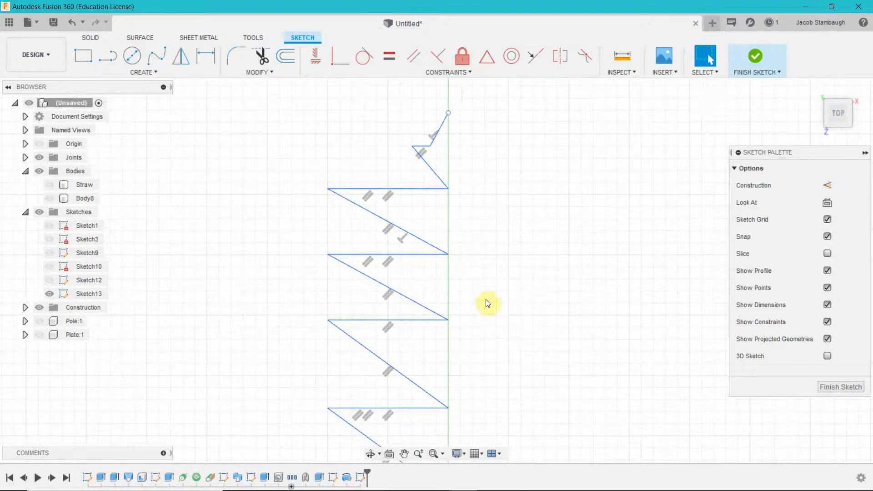
{"action": "middle_click_drag", "start_coordinate": [487, 318], "coordinate": [504, 244]}
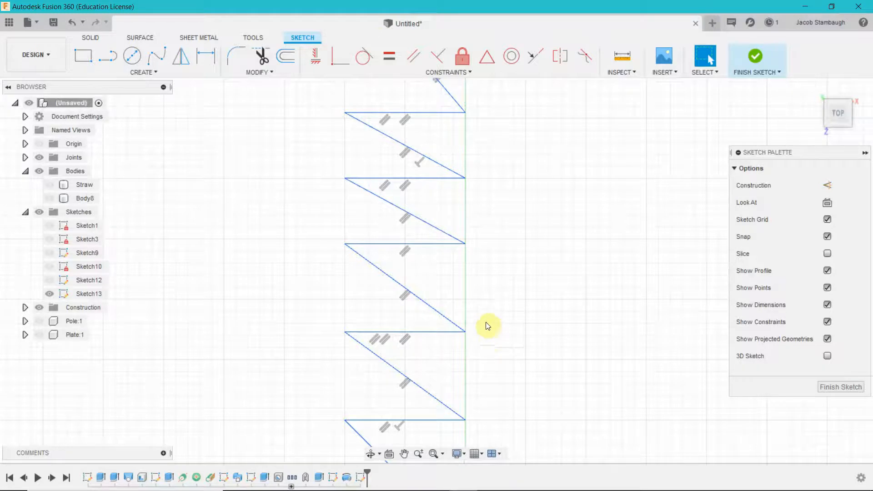
{"action": "scroll", "coordinate": [466, 282], "scroll_direction": "down", "scroll_amount": 1}
{"action": "scroll", "coordinate": [496, 168], "scroll_direction": "down", "scroll_amount": 1}
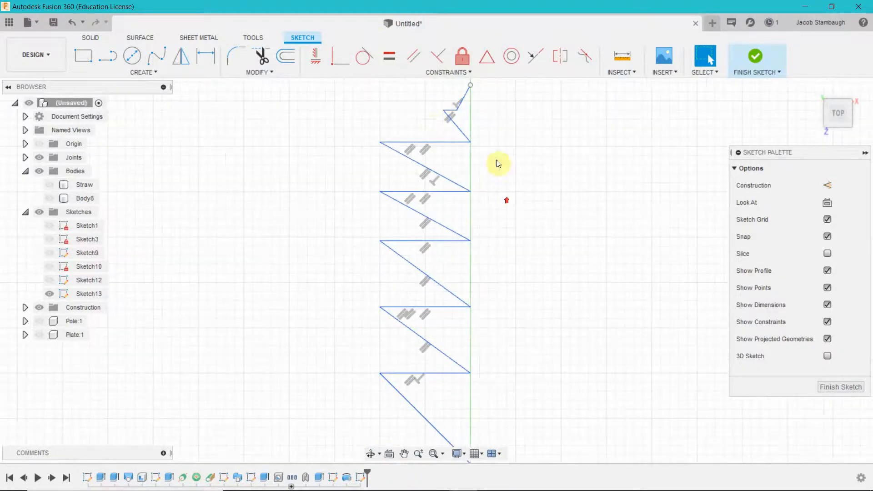
- Delete the parallel and perpendicular constraints on the star tip and sawtooth tiers above the trunk
{"action": "left_click", "coordinate": [424, 146]}
{"action": "key", "text": "Delete"}
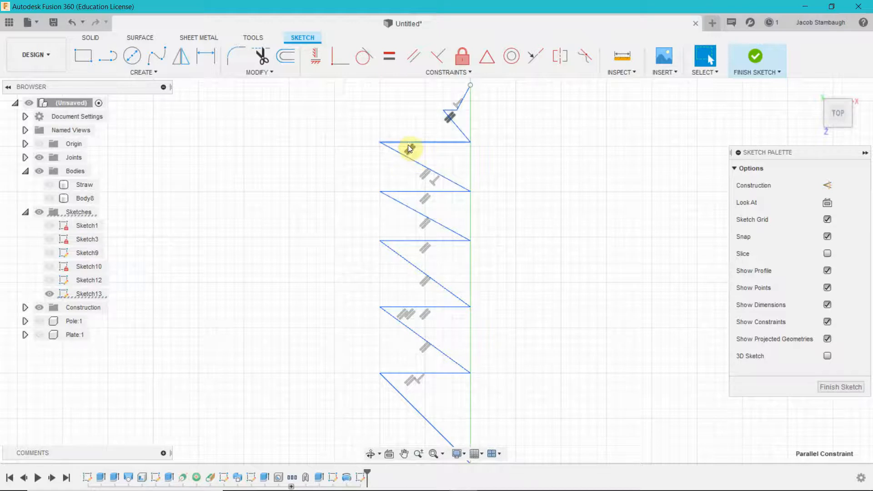
{"action": "left_click", "coordinate": [409, 147]}
{"action": "key", "text": "Delete"}
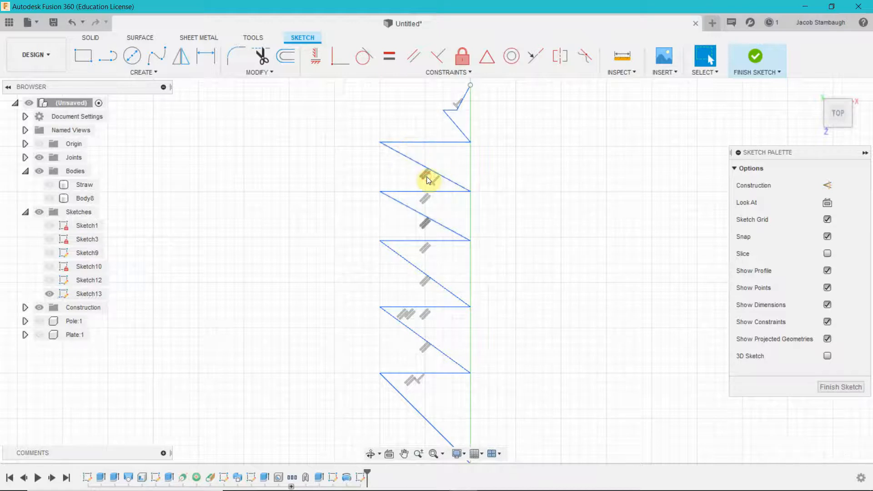
{"action": "left_click", "coordinate": [426, 197]}
{"action": "key", "text": "Delete"}
{"action": "left_click", "coordinate": [434, 182]}
{"action": "key", "text": "Delete"}
{"action": "left_click", "coordinate": [425, 248]}
{"action": "key", "text": "Delete"}
{"action": "left_click", "coordinate": [424, 282]}
{"action": "key", "text": "Delete"}
{"action": "left_click", "coordinate": [425, 315]}
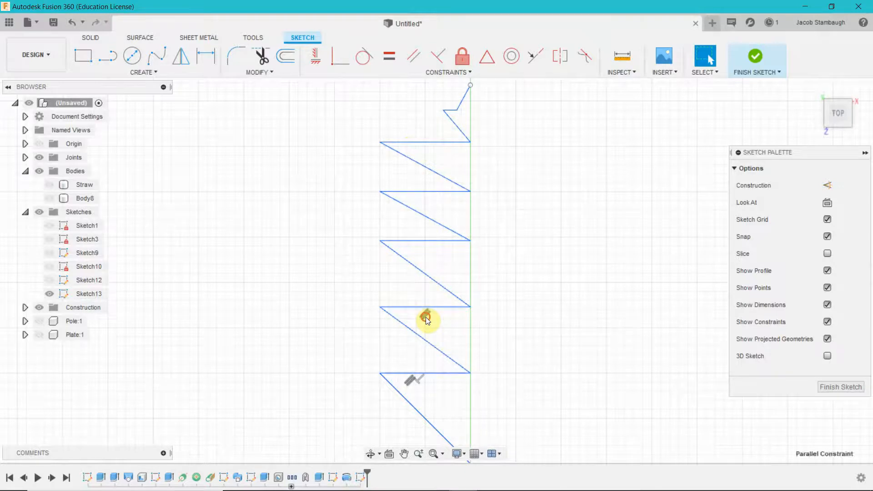
{"action": "key", "text": "Delete"}
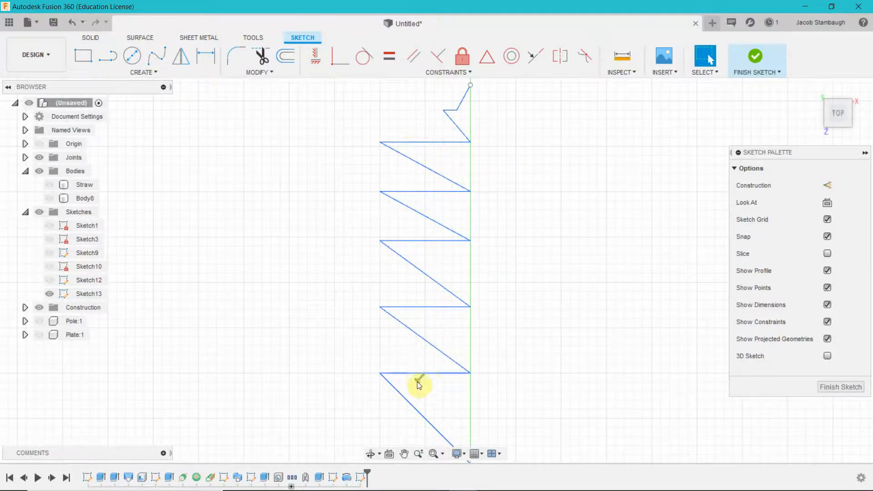
{"action": "left_click", "coordinate": [417, 378]}
{"action": "scroll", "coordinate": [475, 392], "scroll_direction": "up", "scroll_amount": 2}
{"action": "scroll", "coordinate": [476, 391], "scroll_direction": "down", "scroll_amount": 4}
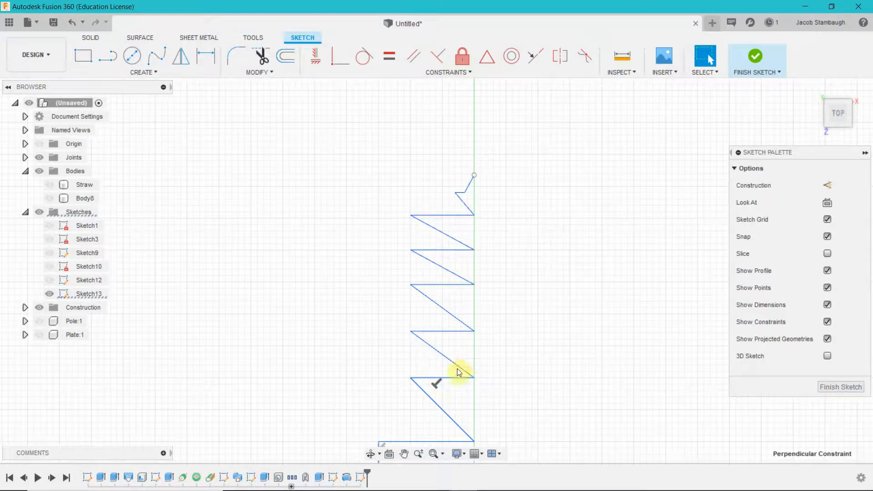
{"action": "key", "text": "Delete"}
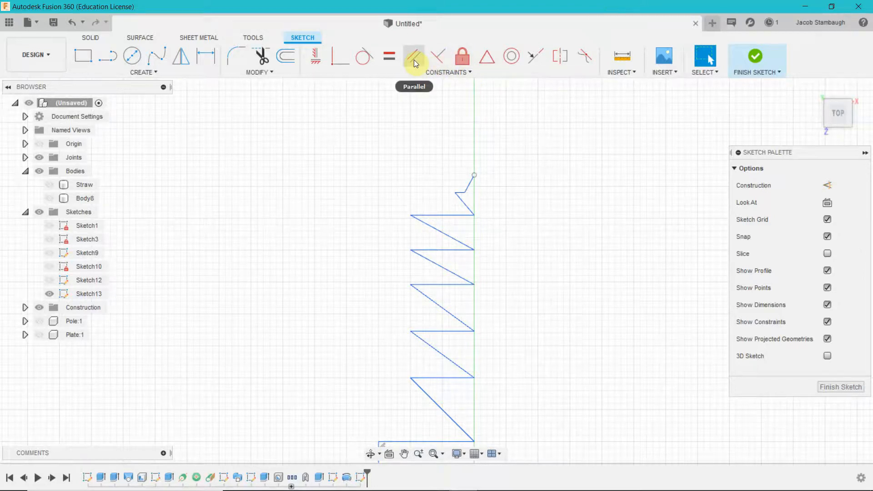
- Try to apply Equal constraints pair by pair to the horizontal lines of the five sawtooth tiers
{"action": "left_click", "coordinate": [386, 59]}
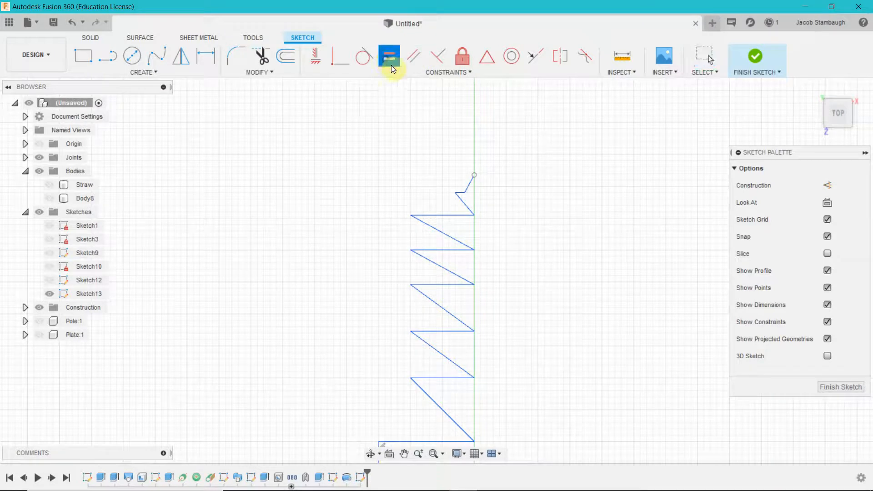
{"action": "left_click", "coordinate": [451, 379]}
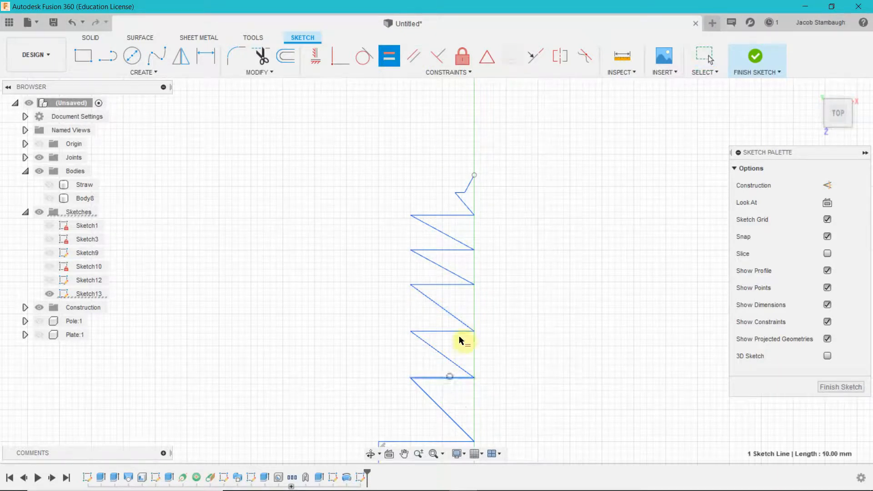
{"action": "left_click", "coordinate": [452, 332]}
{"action": "left_click", "coordinate": [450, 285]}
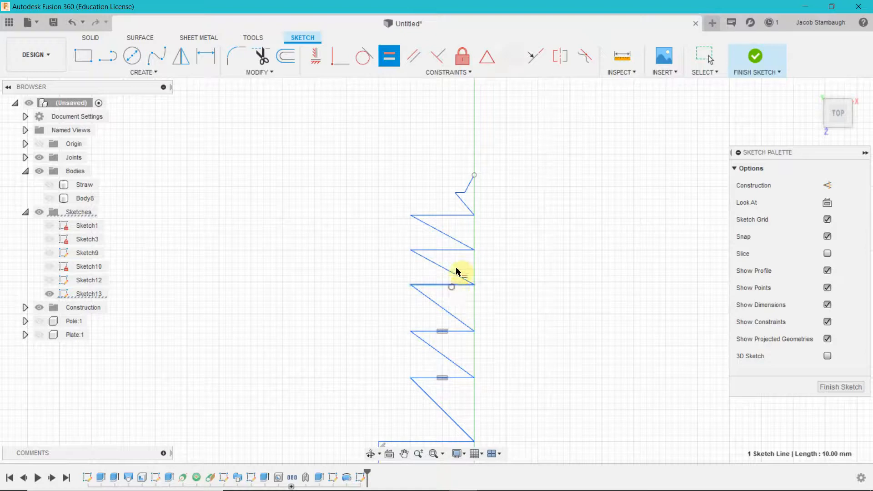
{"action": "left_click", "coordinate": [450, 249]}
{"action": "left_click", "coordinate": [449, 216]}
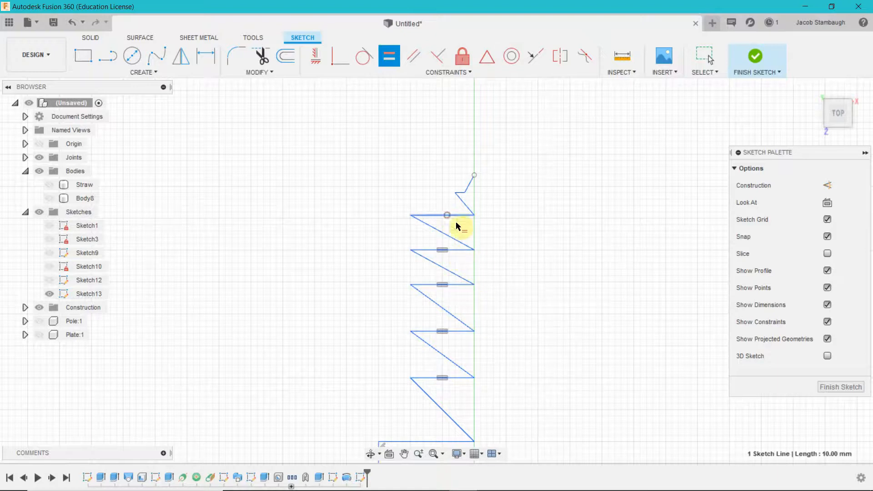
{"action": "left_click", "coordinate": [448, 250]}
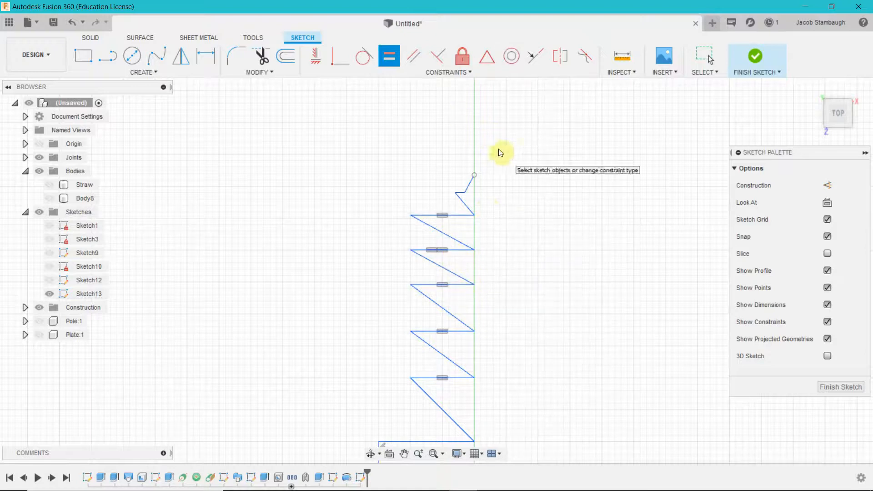
{"action": "key", "text": "Escape"}
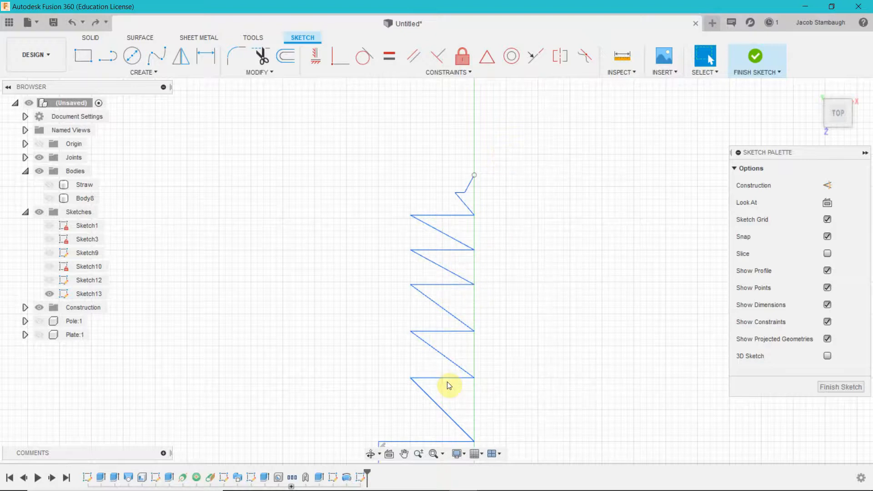
- Select the horizontal lines of all five sawtooth tiers together and make them equal in length
{"action": "left_click", "coordinate": [452, 378]}
{"action": "left_click", "coordinate": [452, 332], "text": "shift"}
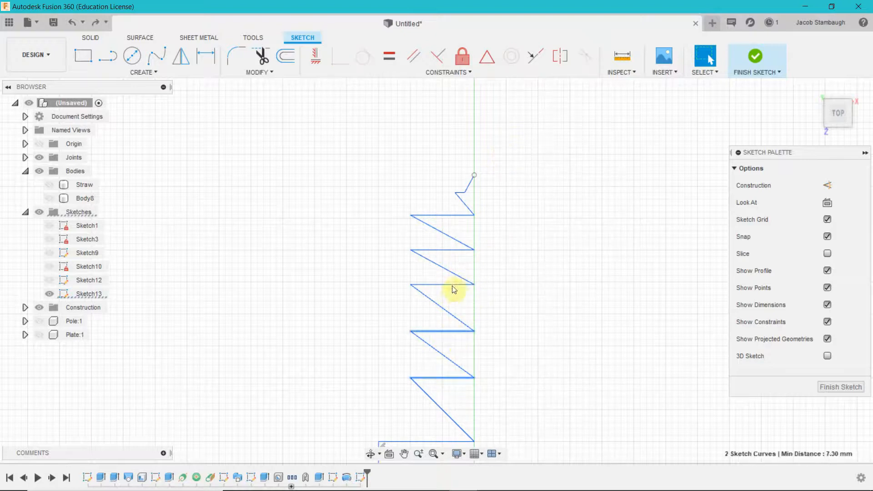
{"action": "left_click", "coordinate": [449, 285], "text": "shift"}
{"action": "left_click", "coordinate": [447, 249], "text": "shift"}
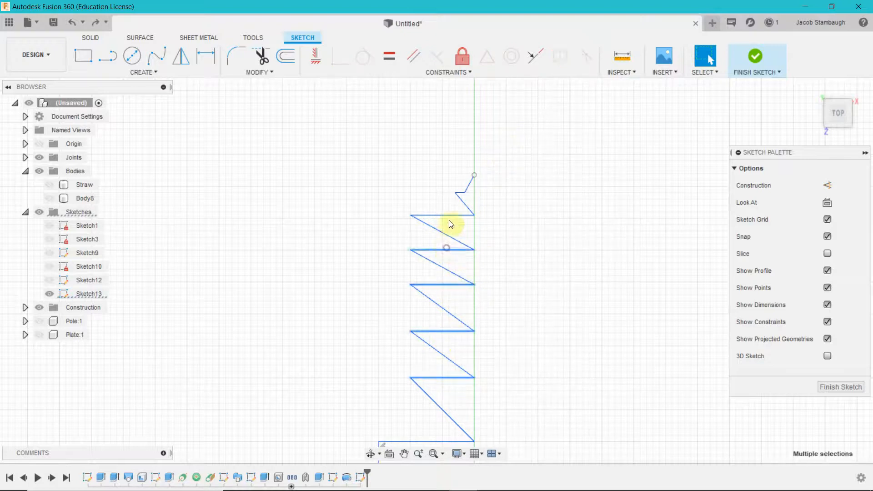
{"action": "left_click", "coordinate": [443, 215], "text": "shift"}
{"action": "right_click", "coordinate": [443, 215]}
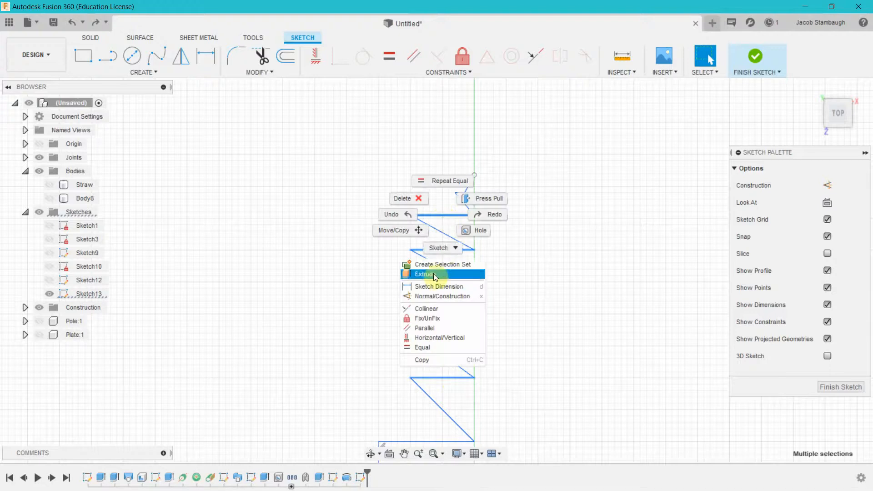
{"action": "left_click", "coordinate": [440, 348]}
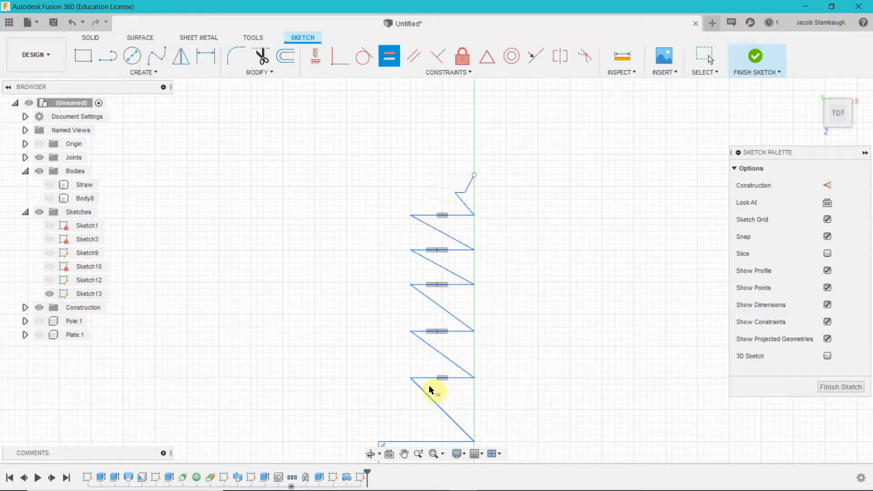
{"action": "key", "text": "Escape"}
- Make the diagonals of the three uppermost sawtooth tiers equal in length
{"action": "left_click", "coordinate": [448, 361]}
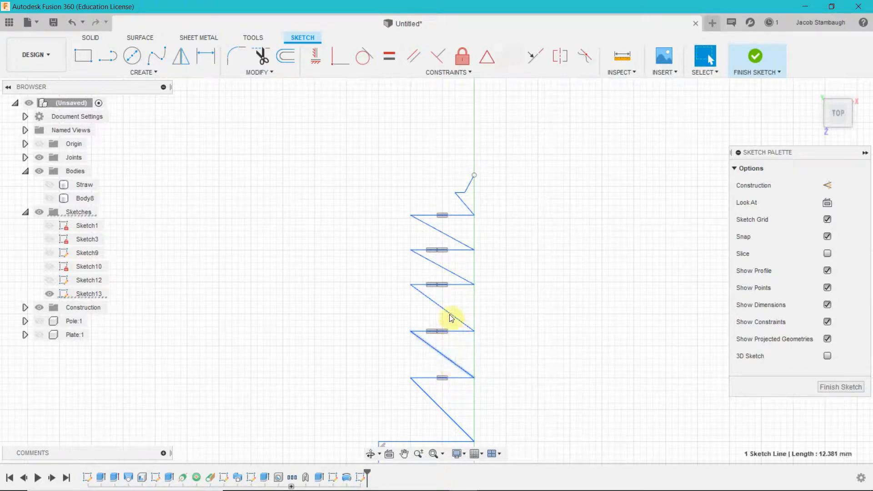
{"action": "left_click", "coordinate": [438, 400], "text": "shift"}
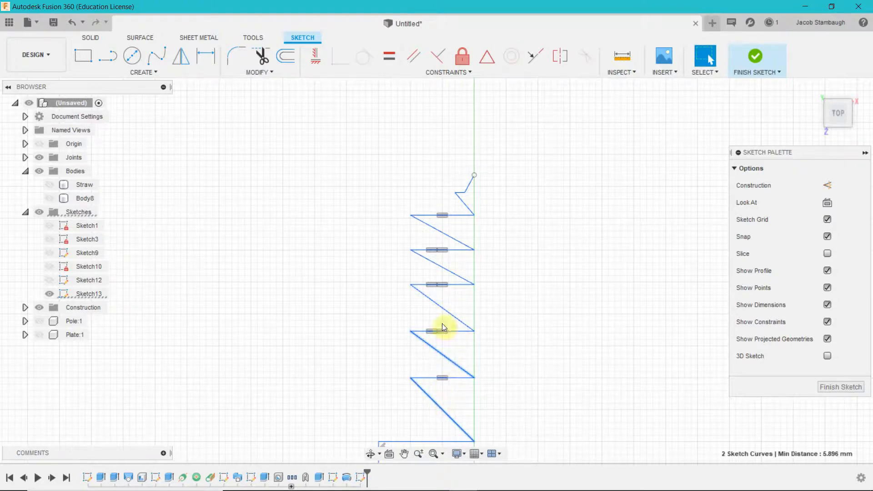
{"action": "left_click", "coordinate": [427, 298]}
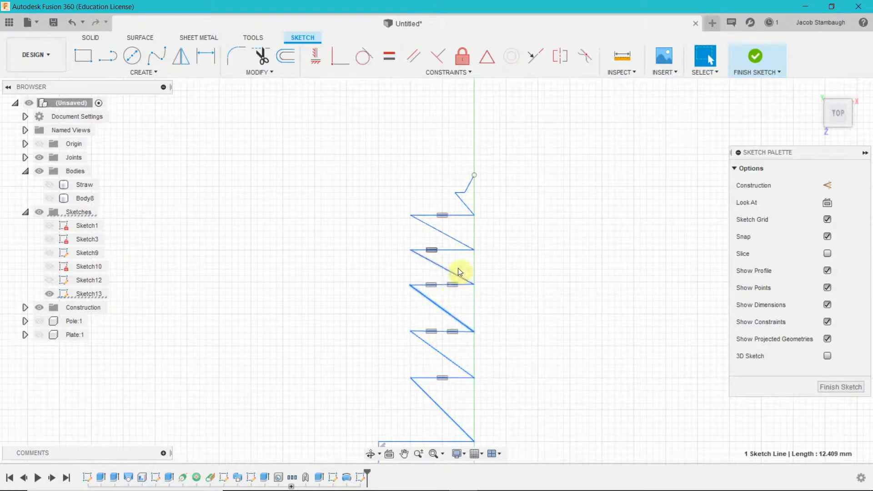
{"action": "left_click", "coordinate": [438, 229], "text": "shift"}
{"action": "right_click", "coordinate": [443, 231]}
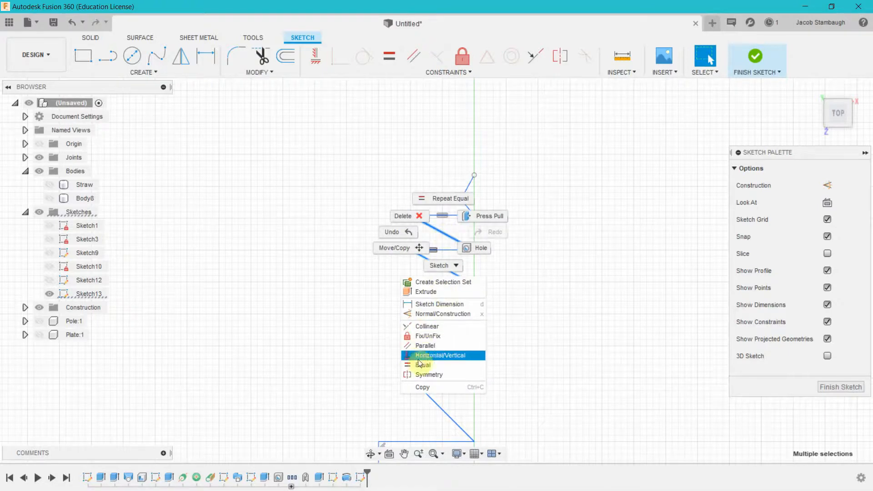
{"action": "left_click", "coordinate": [445, 365]}
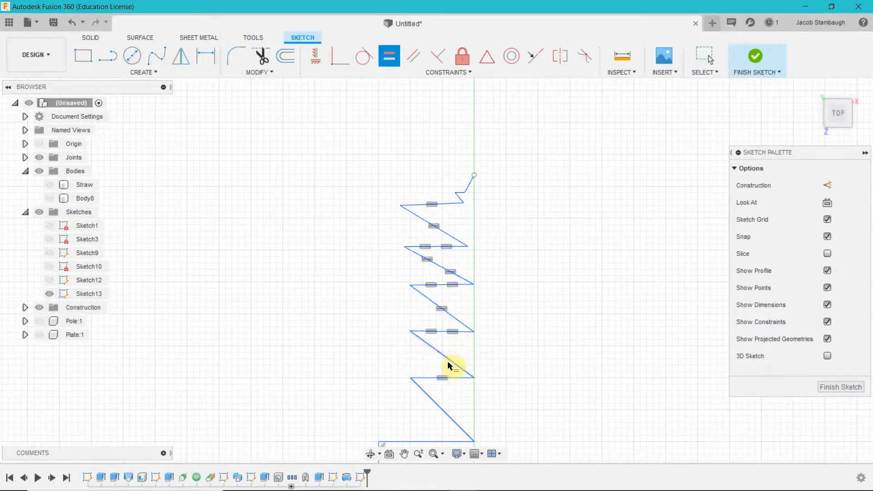
{"action": "key", "text": "Escape"}
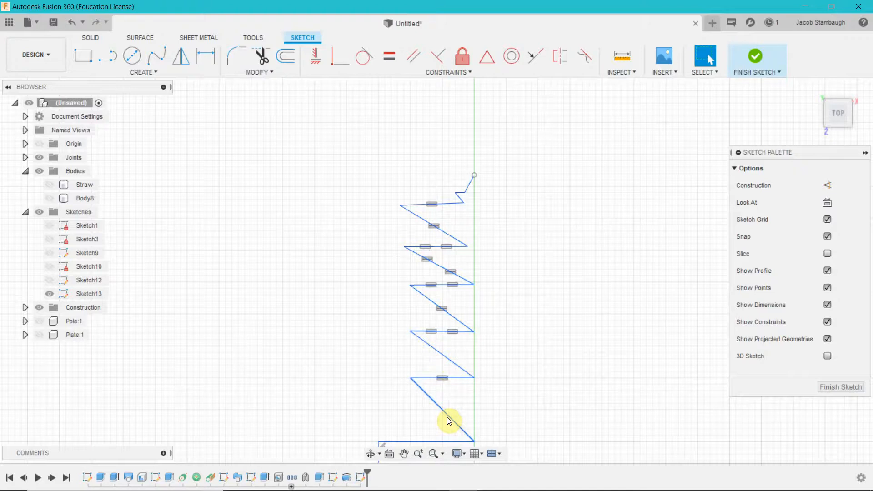
- Try to make the diagonals of the three lowest sawtooth tiers equal in length
{"action": "left_click", "coordinate": [449, 420]}
{"action": "left_click", "coordinate": [441, 360]}
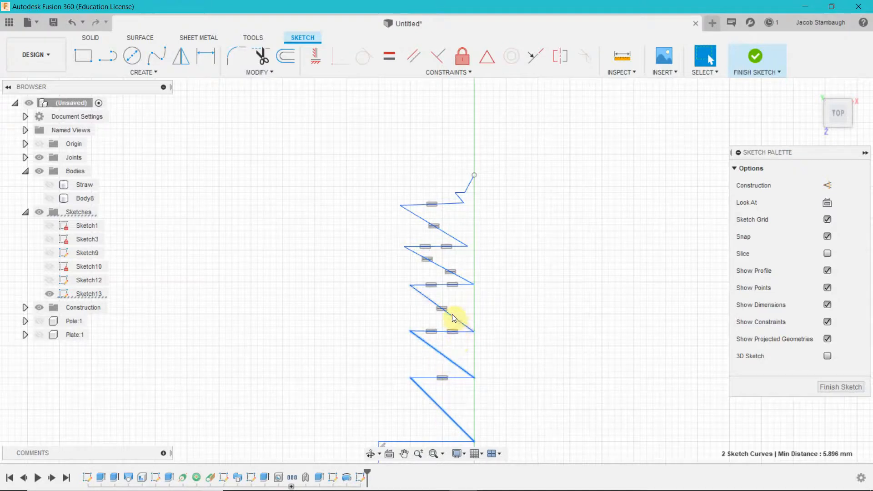
{"action": "left_click", "coordinate": [452, 315]}
{"action": "right_click", "coordinate": [452, 315]}
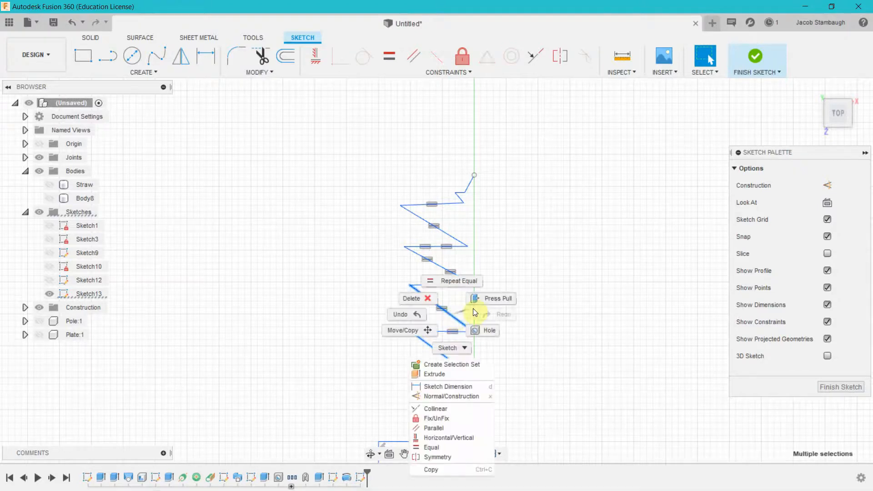
{"action": "left_click", "coordinate": [456, 281]}
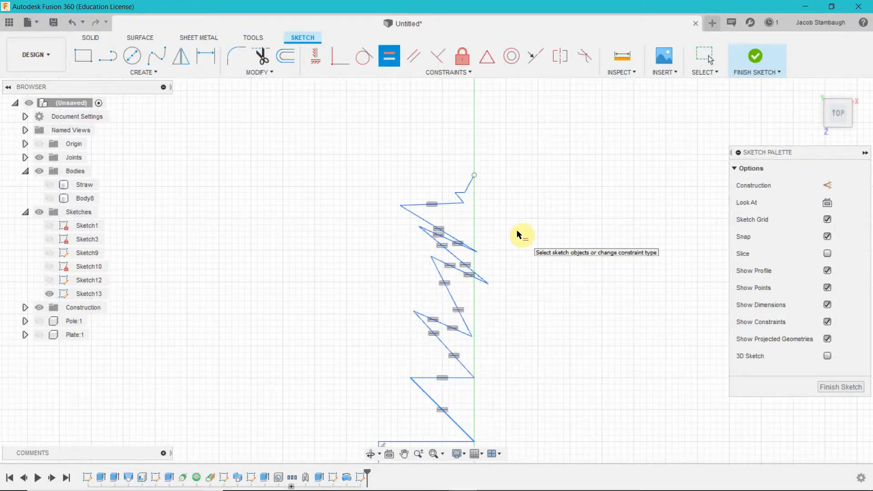
{"action": "key", "text": "Escape"}
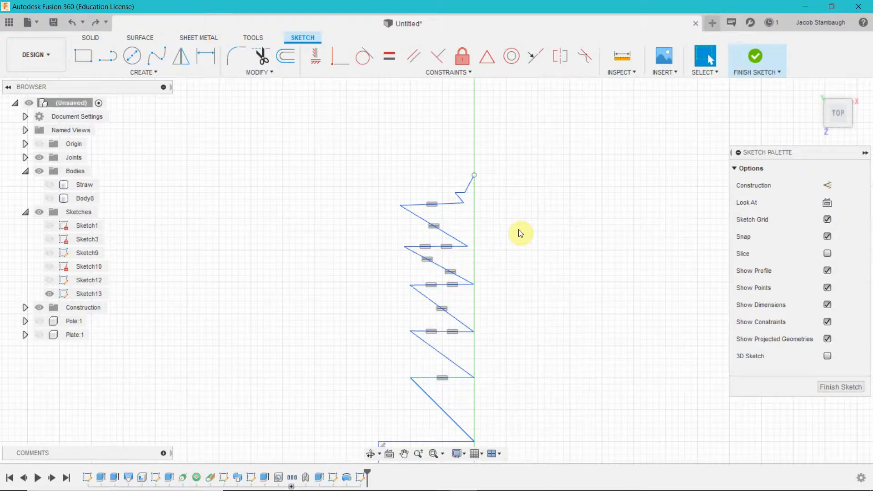
- Draw a vertical line along the axis from the star tip to the bottom corner of the trunk, about 57 mm long
{"action": "scroll", "coordinate": [520, 233], "scroll_direction": "up", "scroll_amount": 3}
{"action": "scroll", "coordinate": [526, 255], "scroll_direction": "down", "scroll_amount": 5}
{"action": "mouse_move", "coordinate": [540, 250]}
{"action": "middle_mouse_down"}
{"action": "mouse_move", "coordinate": [572, 233]}
{"action": "mouse_move", "coordinate": [567, 170]}
{"action": "middle_mouse_up"}
{"action": "scroll", "coordinate": [568, 175], "scroll_direction": "down", "scroll_amount": 1}
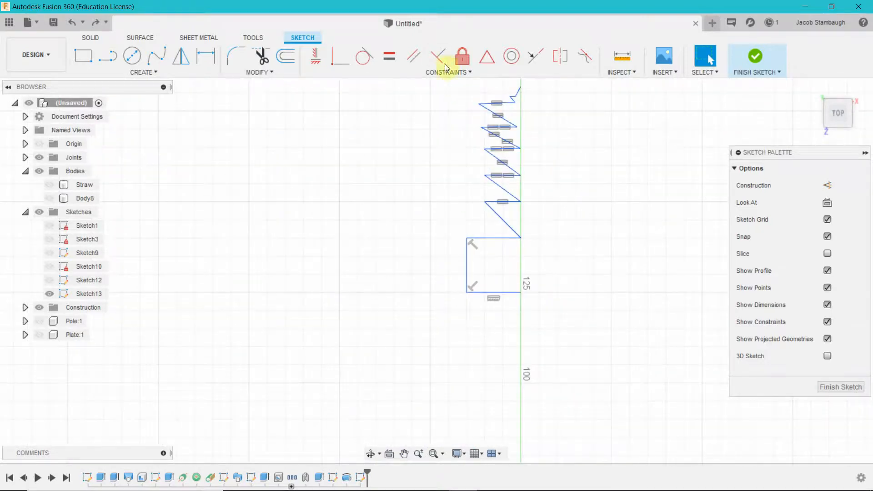
{"action": "left_click", "coordinate": [109, 61]}
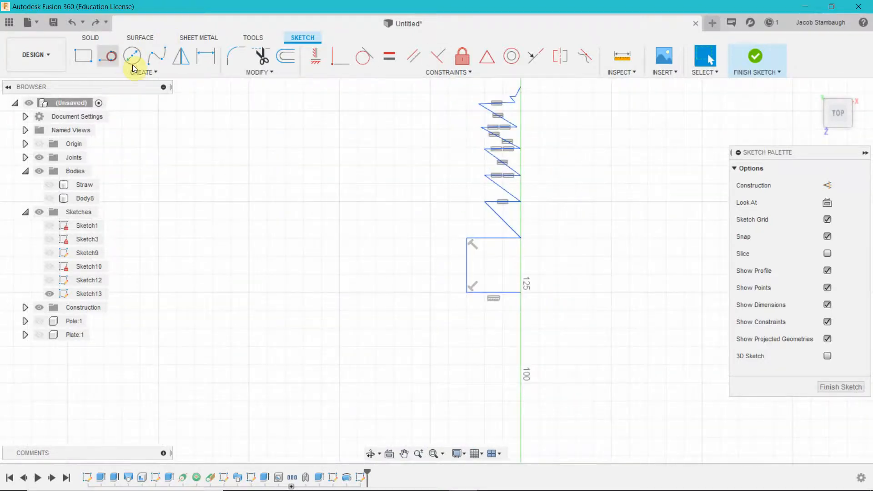
{"action": "left_click", "coordinate": [522, 83]}
{"action": "left_click", "coordinate": [521, 292]}
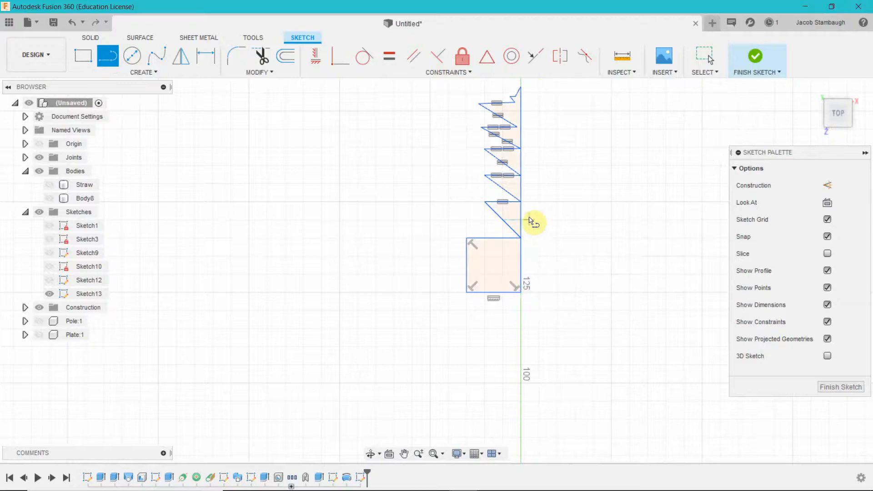
{"action": "key", "text": "Escape"}
- Convert the vertical axis line of the tree outline to a construction line
{"action": "left_click", "coordinate": [520, 249]}
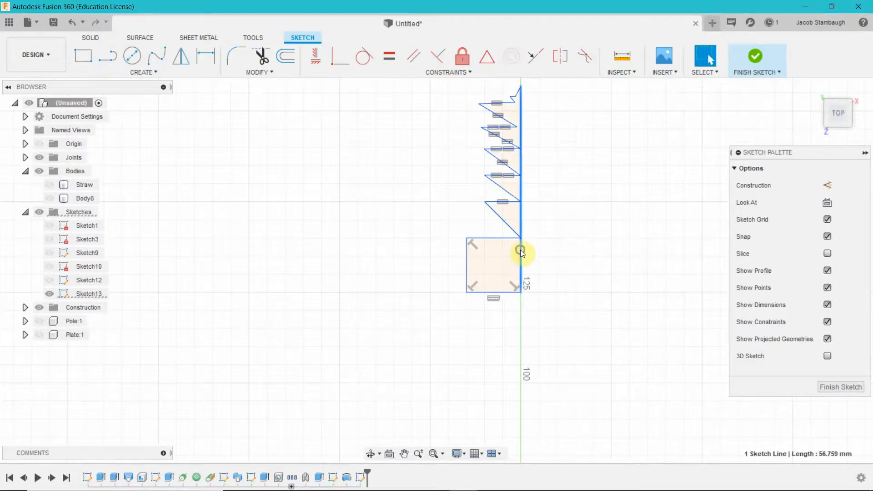
{"action": "right_click", "coordinate": [520, 249]}
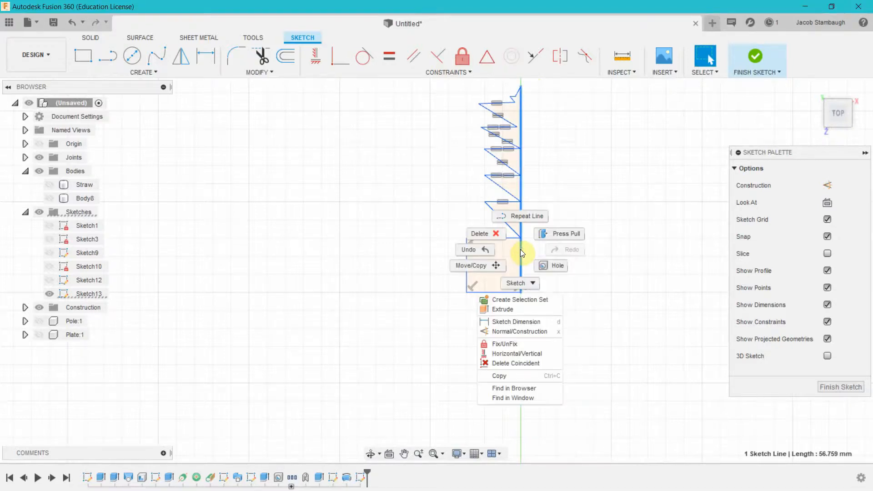
{"action": "left_click", "coordinate": [522, 331]}
{"action": "scroll", "coordinate": [537, 188], "scroll_direction": "up", "scroll_amount": 2}
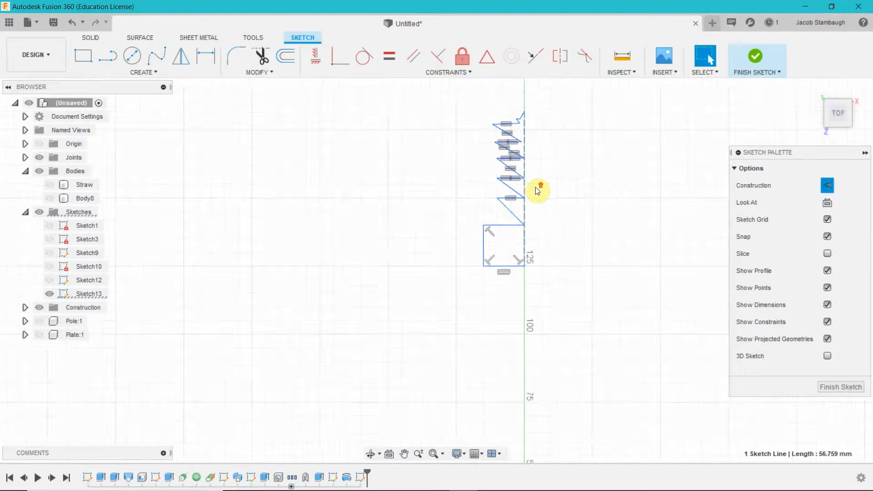
{"action": "scroll", "coordinate": [535, 187], "scroll_direction": "up", "scroll_amount": 2}
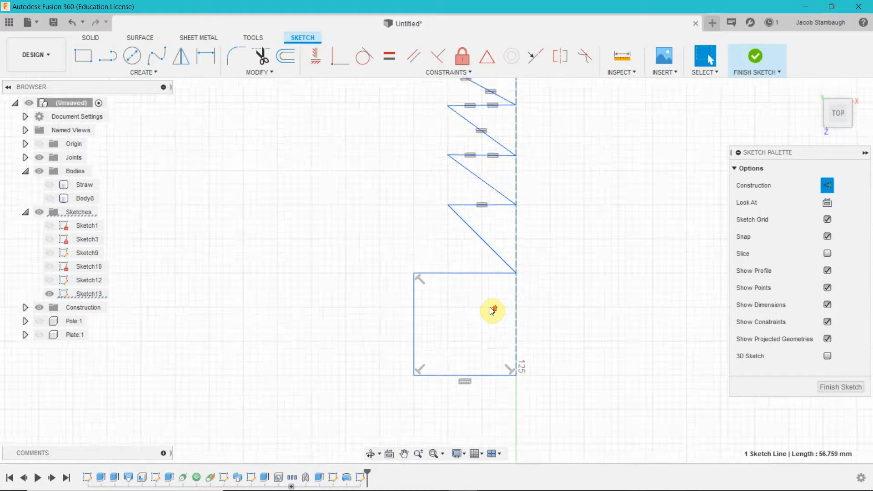
{"action": "scroll", "coordinate": [493, 308], "scroll_direction": "down", "scroll_amount": 3}
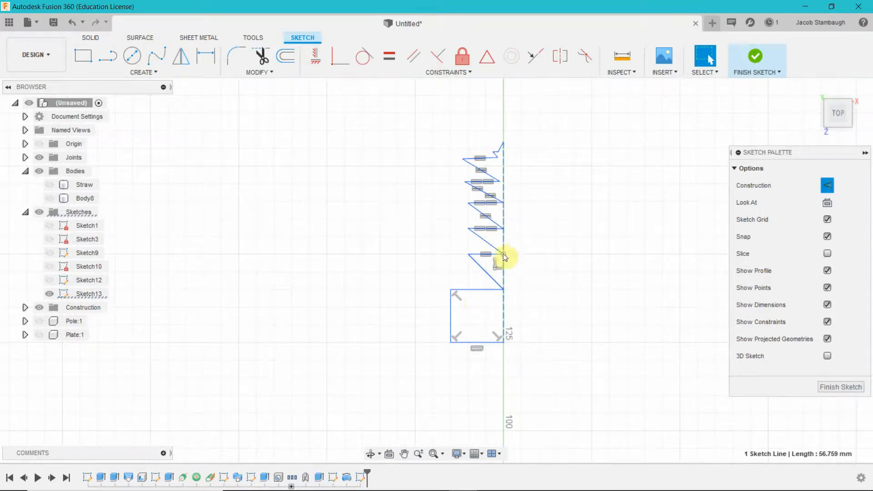
{"action": "scroll", "coordinate": [502, 203], "scroll_direction": "up", "scroll_amount": 5}
{"action": "scroll", "coordinate": [502, 203], "scroll_direction": "down", "scroll_amount": 3}
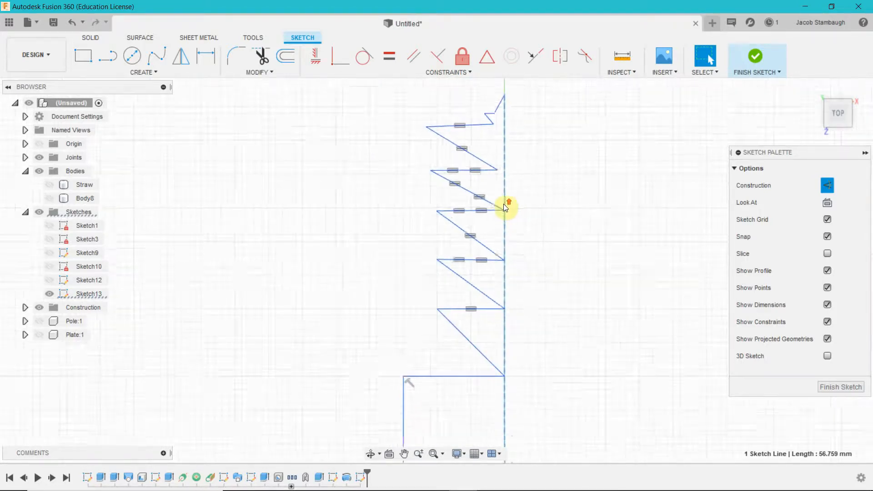
- Finish the half-tree outline sketch
{"action": "scroll", "coordinate": [549, 209], "scroll_direction": "down", "scroll_amount": 3}
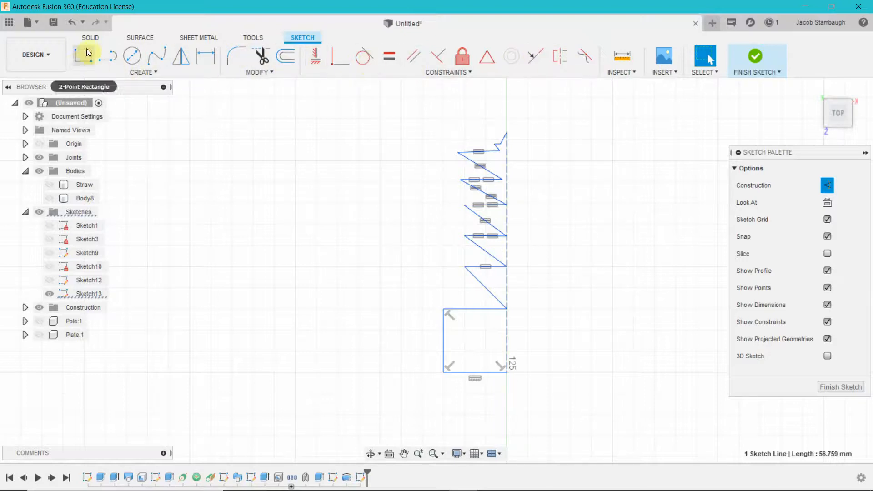
{"action": "left_click", "coordinate": [249, 38]}
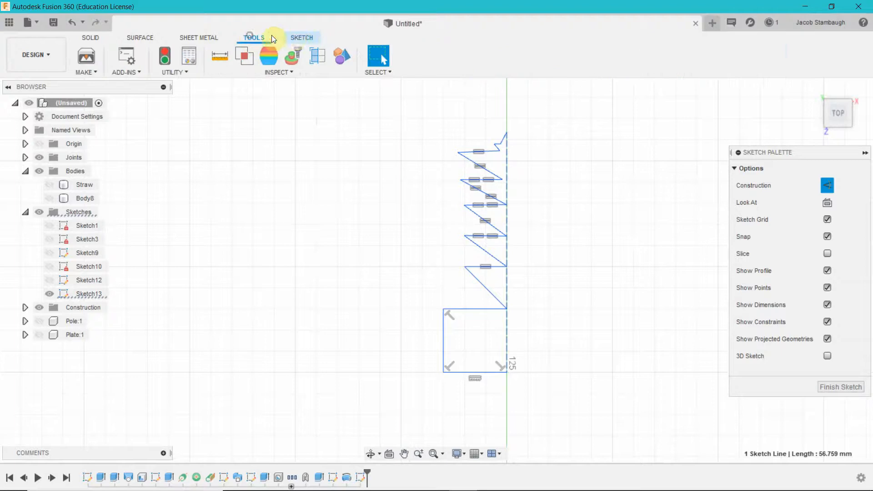
{"action": "left_click", "coordinate": [301, 38]}
{"action": "left_click", "coordinate": [754, 58]}
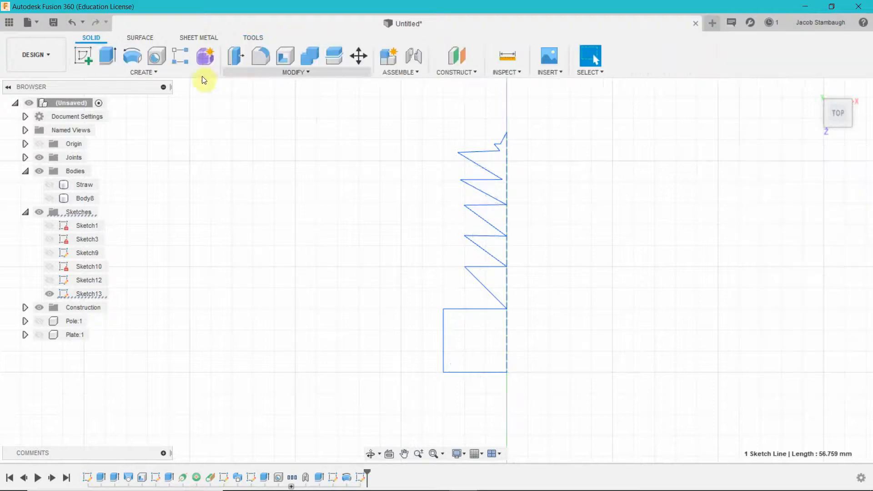
{"action": "left_click", "coordinate": [178, 72]}
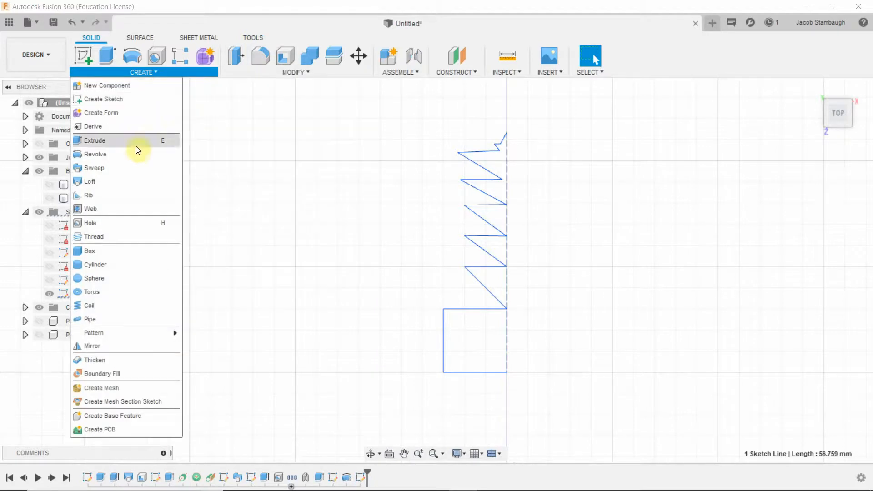
{"action": "left_click", "coordinate": [121, 349]}
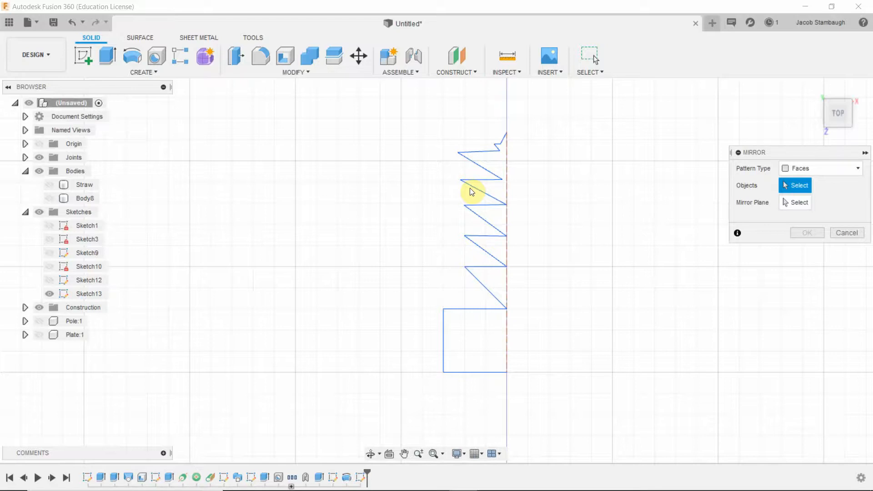
{"action": "left_click", "coordinate": [484, 151]}
{"action": "left_click", "coordinate": [840, 233]}
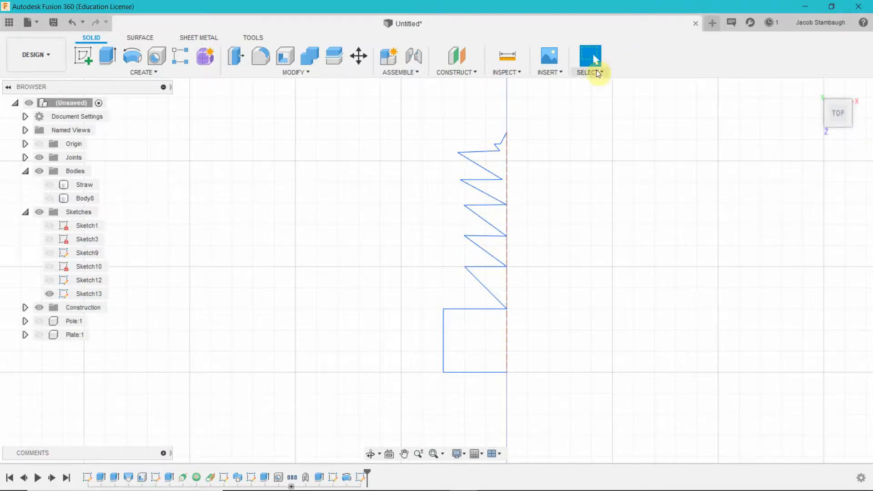
- Reopen the half-tree sketch and choose the whole outline, including the trunk's edges, as the objects of a sketch Mirror
{"action": "right_click", "coordinate": [365, 481]}
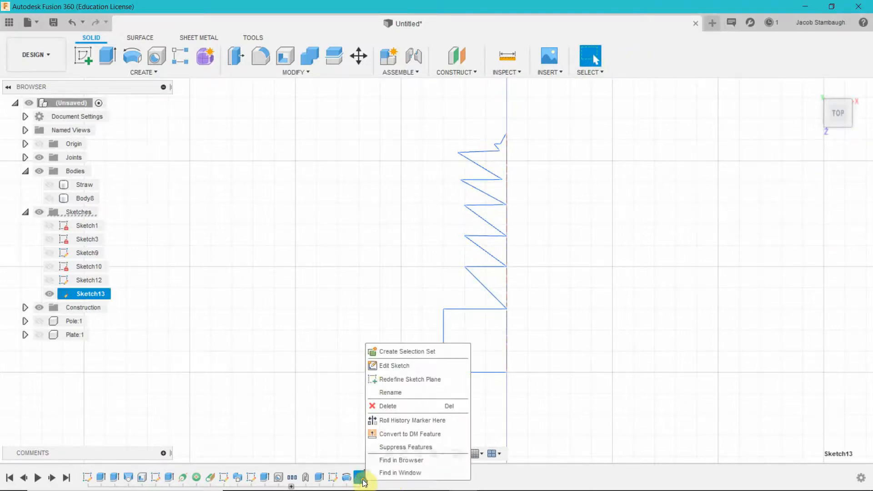
{"action": "left_click", "coordinate": [380, 367]}
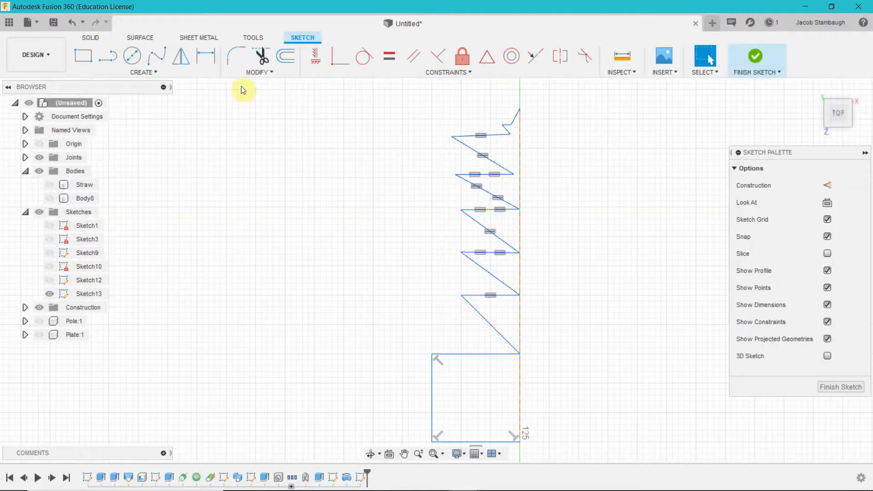
{"action": "left_click", "coordinate": [150, 72]}
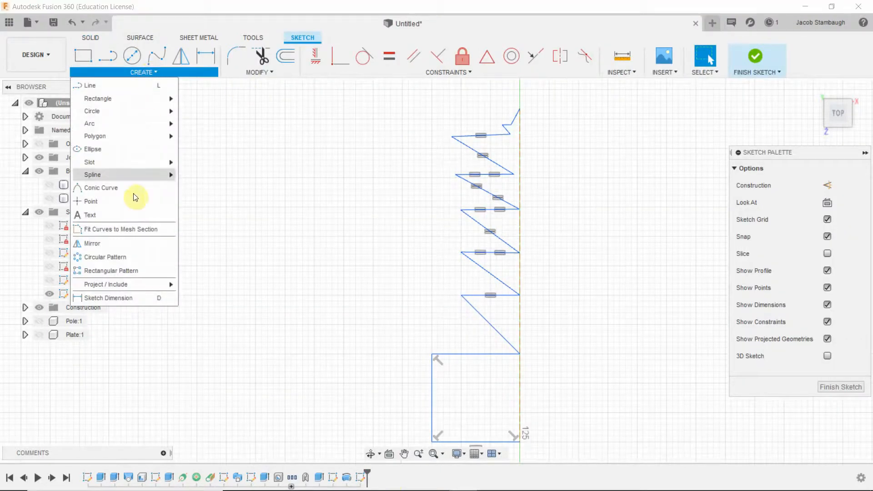
{"action": "left_click", "coordinate": [132, 240]}
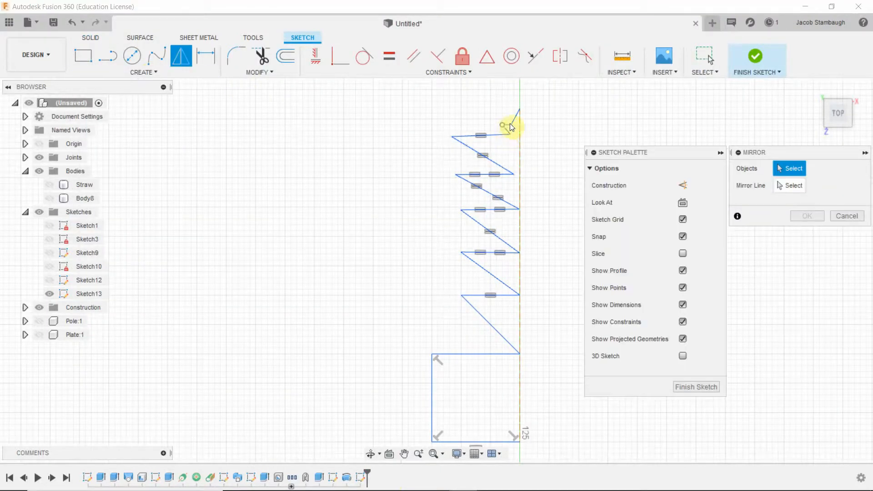
{"action": "mouse_move", "coordinate": [449, 90]}
{"action": "left_mouse_down"}
{"action": "mouse_move", "coordinate": [512, 244]}
{"action": "mouse_move", "coordinate": [535, 356]}
{"action": "mouse_move", "coordinate": [515, 436]}
{"action": "mouse_move", "coordinate": [520, 450]}
{"action": "left_mouse_up"}
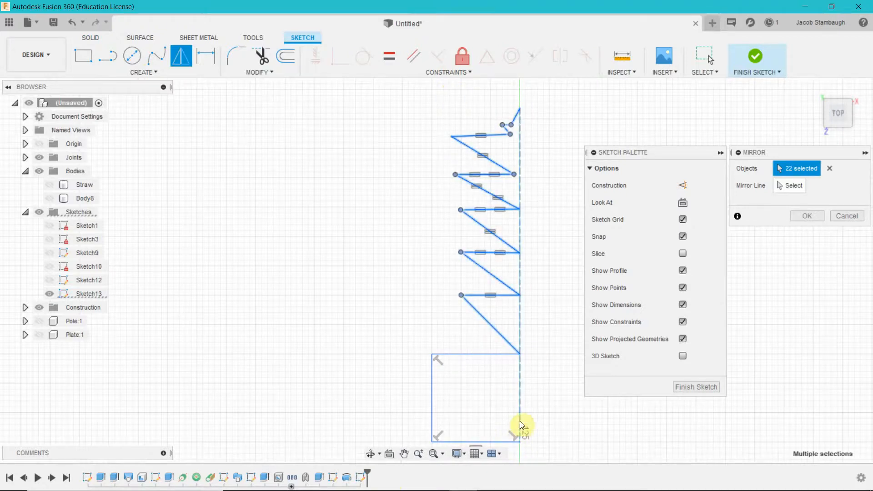
{"action": "left_click", "coordinate": [432, 392]}
{"action": "left_click", "coordinate": [462, 353]}
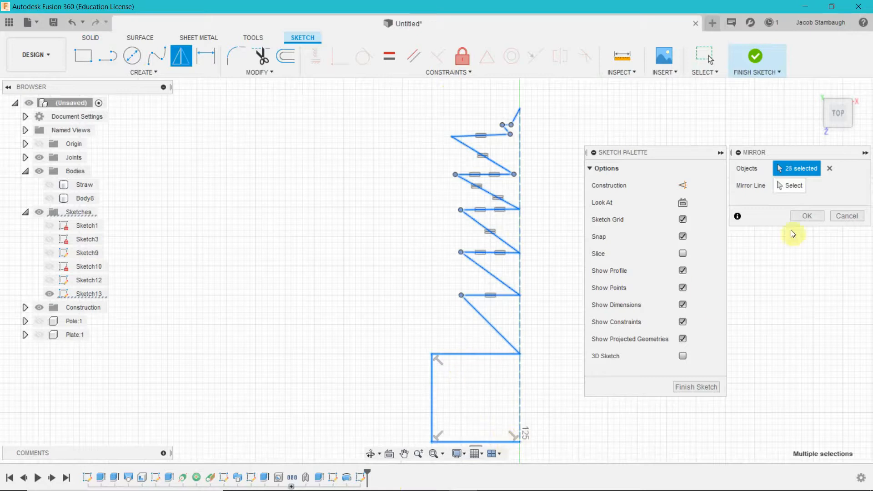
- Exclude the vertical construction axis from the mirrored objects, mirror the half-tree outline about it, and finish the sketch
{"action": "left_click", "coordinate": [790, 186]}
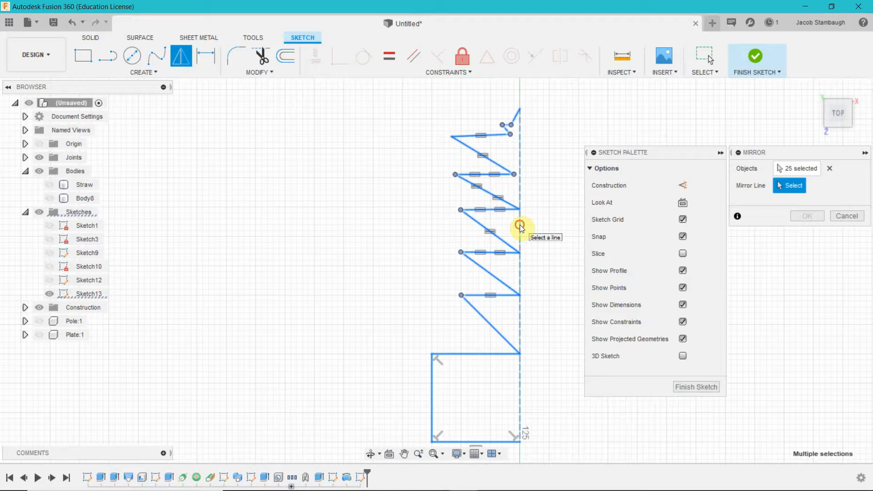
{"action": "left_click", "coordinate": [799, 167]}
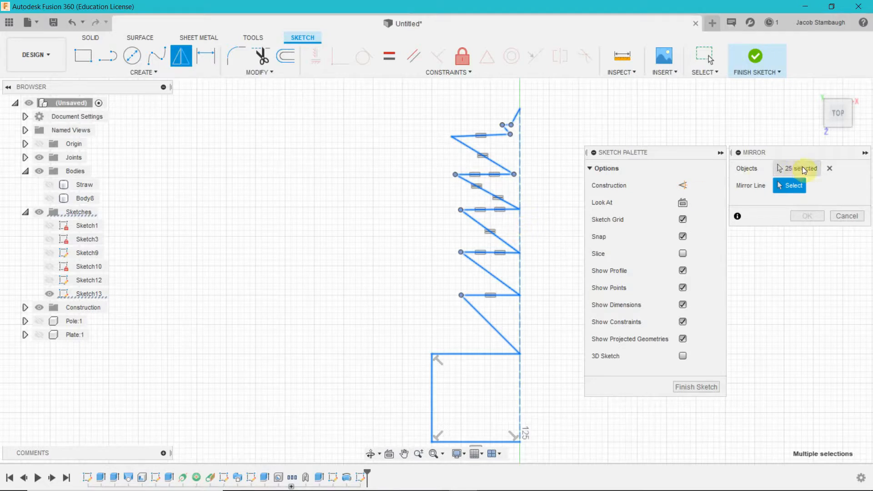
{"action": "left_click", "coordinate": [779, 184]}
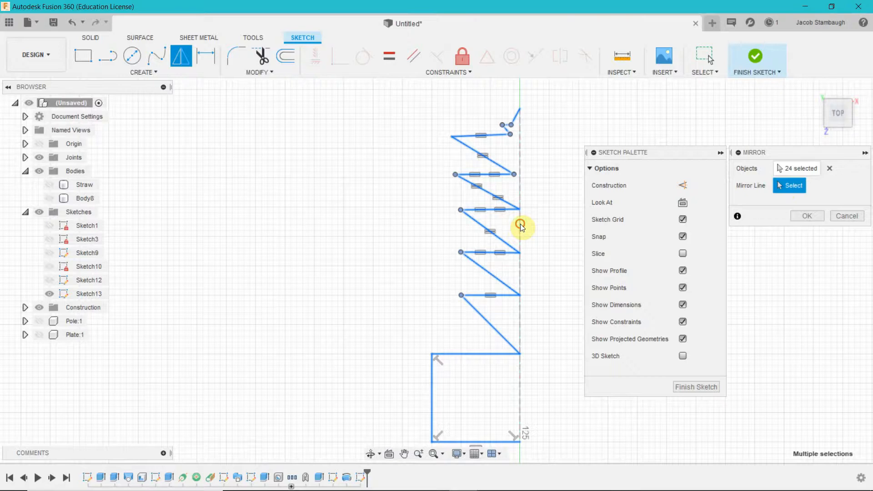
{"action": "left_click", "coordinate": [520, 226]}
{"action": "scroll", "coordinate": [481, 286], "scroll_direction": "up", "scroll_amount": 2}
{"action": "scroll", "coordinate": [484, 279], "scroll_direction": "down", "scroll_amount": 2}
{"action": "middle_click_drag", "start_coordinate": [503, 270], "coordinate": [370, 264]}
{"action": "left_click", "coordinate": [675, 385]}
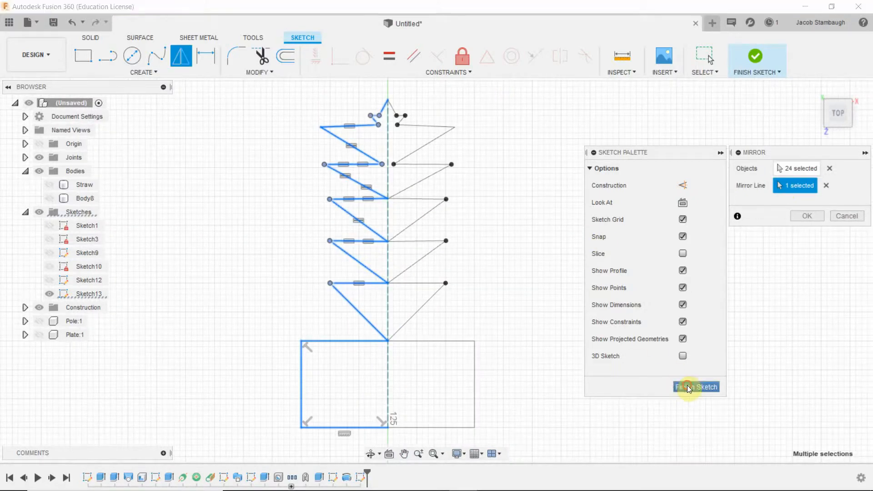
{"action": "left_click", "coordinate": [686, 385]}
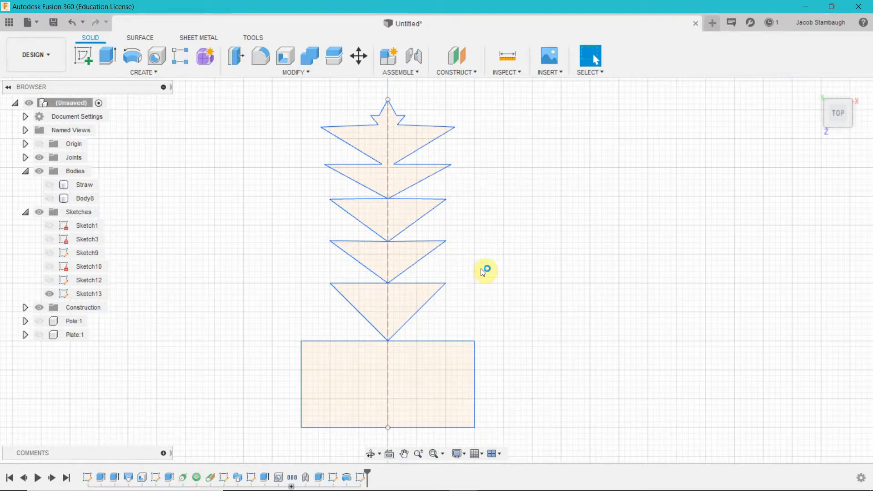
- Undo the mirroring of the tree outline and finish the sketch
{"action": "key", "text": "ctrl+z"}
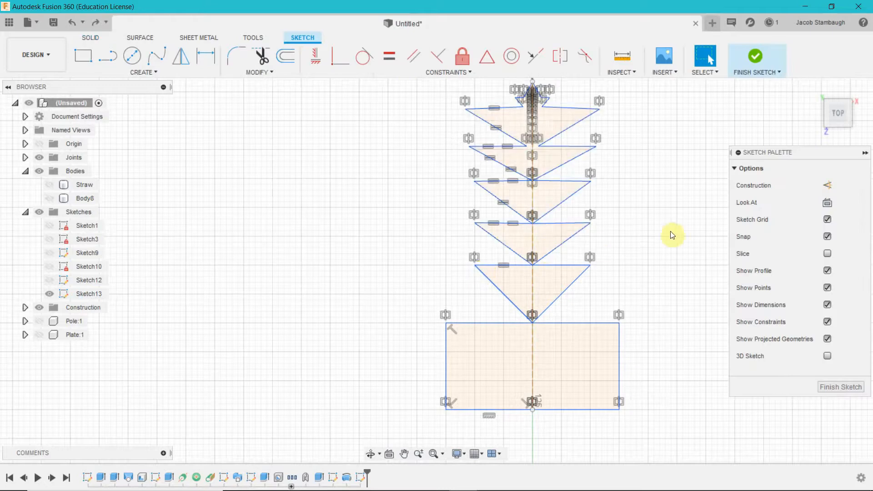
{"action": "key", "text": "ctrl+z"}
{"action": "left_click", "coordinate": [754, 55]}
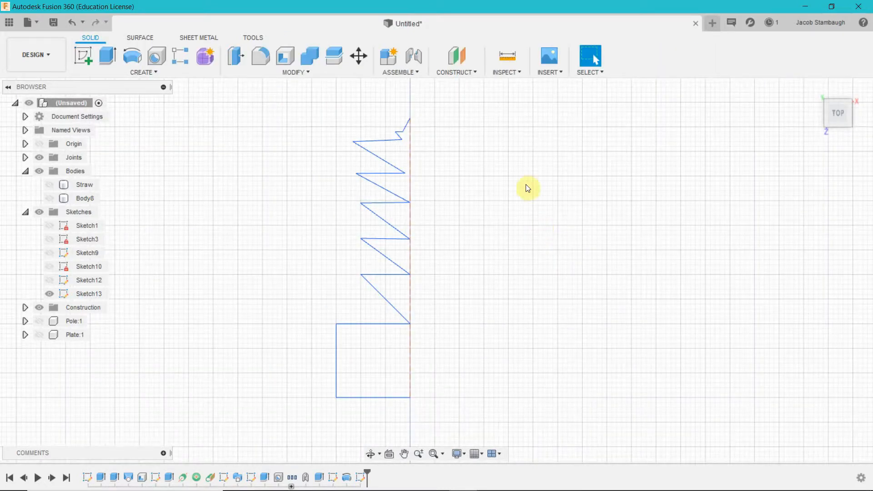
{"action": "left_click", "coordinate": [137, 72]}
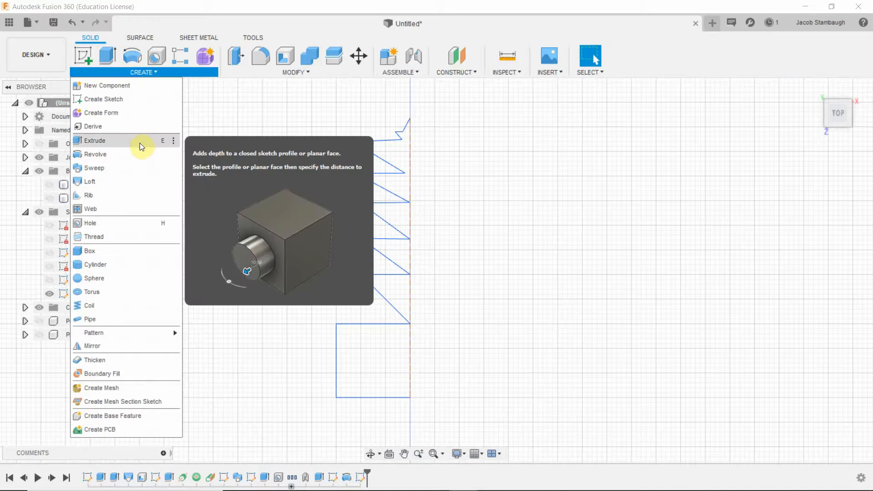
{"action": "left_click", "coordinate": [118, 152]}
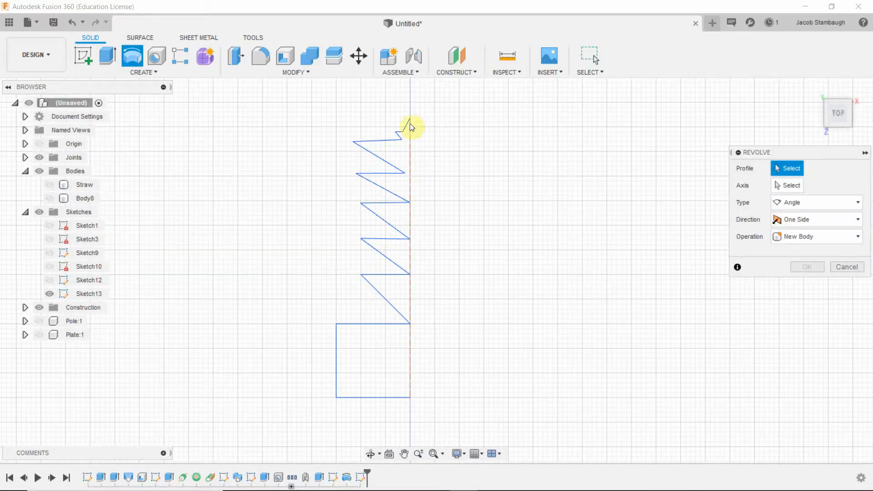
{"action": "mouse_move", "coordinate": [305, 94]}
{"action": "left_mouse_down"}
{"action": "mouse_move", "coordinate": [473, 340]}
{"action": "mouse_move", "coordinate": [497, 418]}
{"action": "left_mouse_up"}
{"action": "left_click", "coordinate": [862, 265]}
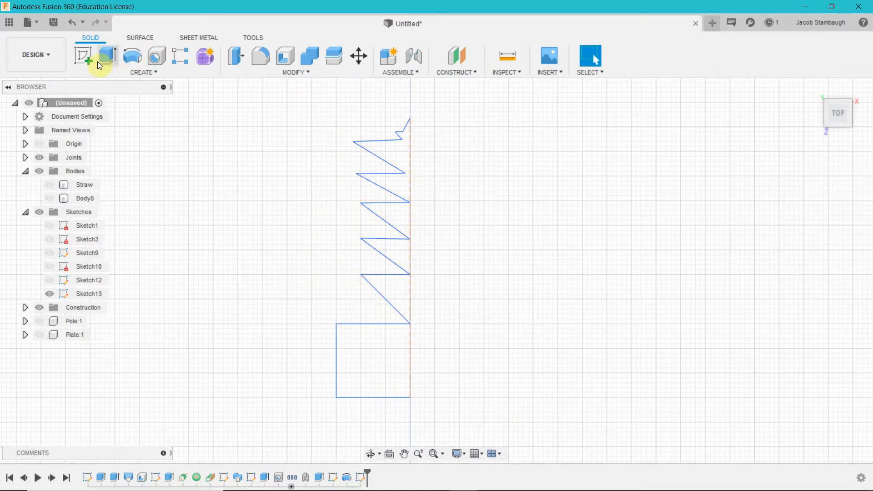
- Reopen the half-tree sketch and close the outline with a solid vertical line from the star tip to the trunk's bottom corner on the axis
{"action": "left_click", "coordinate": [592, 63]}
{"action": "left_click", "coordinate": [360, 477]}
{"action": "right_click", "coordinate": [361, 477]}
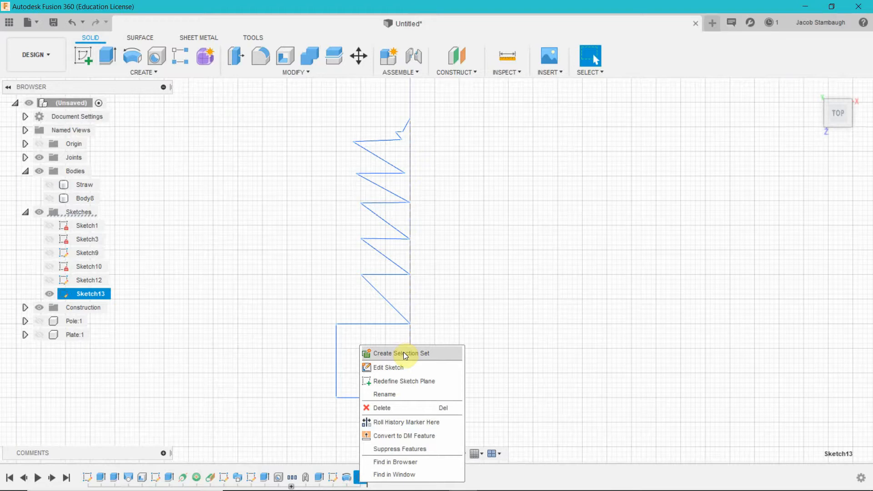
{"action": "left_click", "coordinate": [382, 366]}
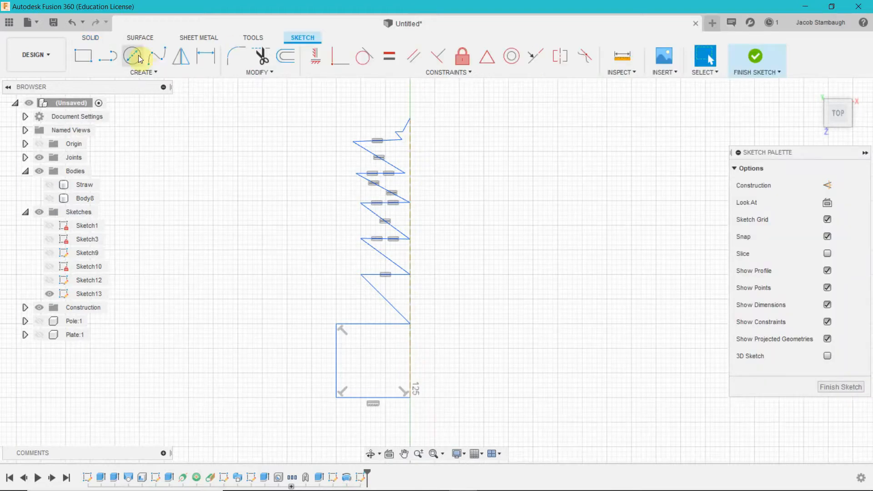
{"action": "left_click", "coordinate": [412, 119]}
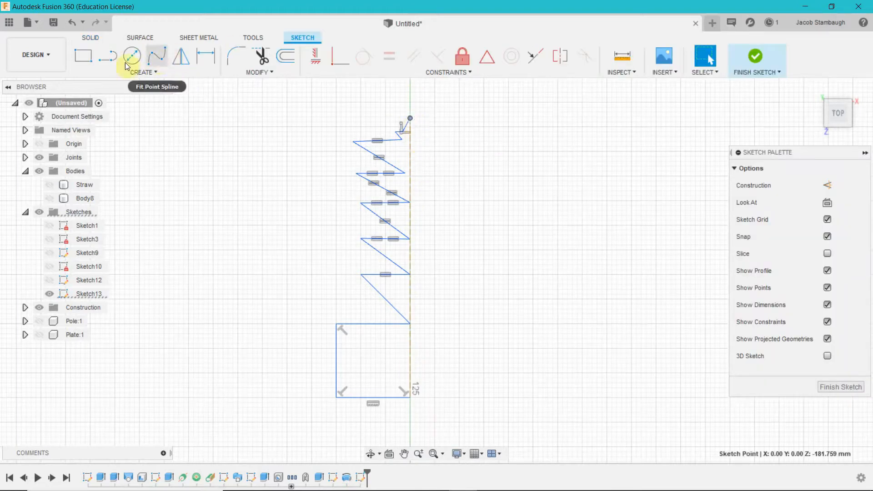
{"action": "left_click", "coordinate": [105, 56]}
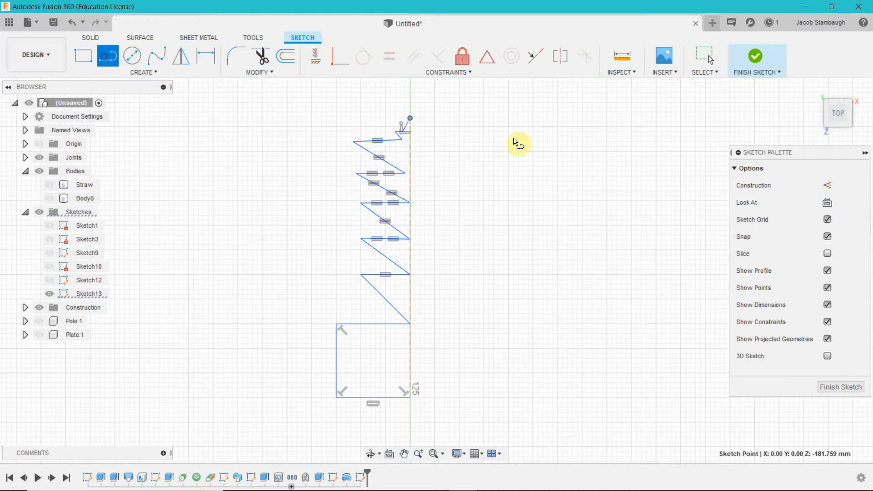
{"action": "left_click", "coordinate": [412, 118]}
{"action": "left_click", "coordinate": [410, 398]}
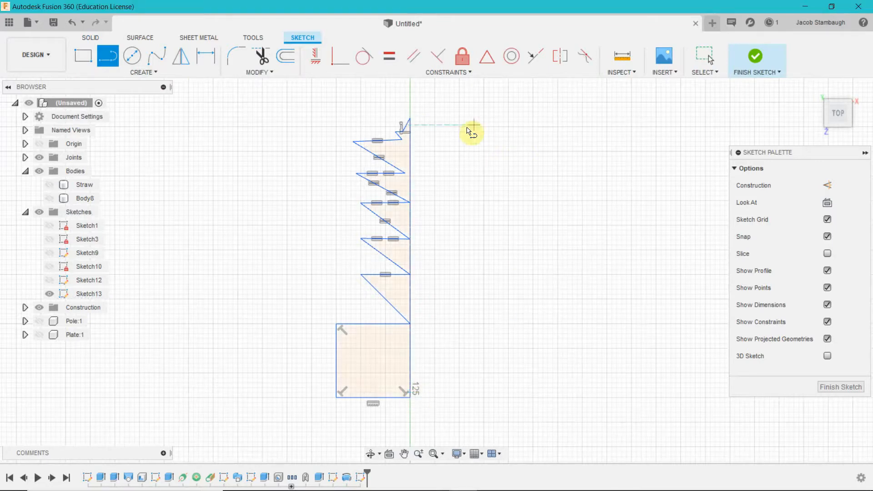
{"action": "key", "text": "Escape"}
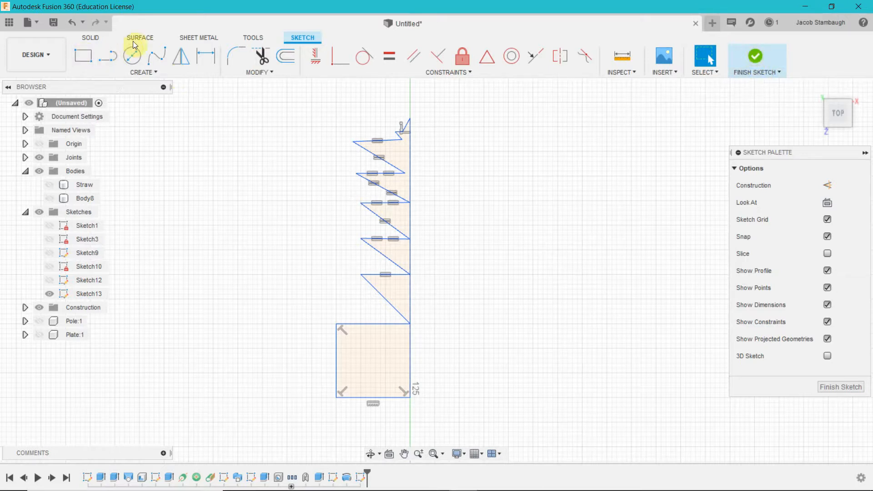
- Draw a vertical line along the tree's axis that extends beyond the star tip and below the trunk, and finish the sketch
{"action": "left_click", "coordinate": [108, 54]}
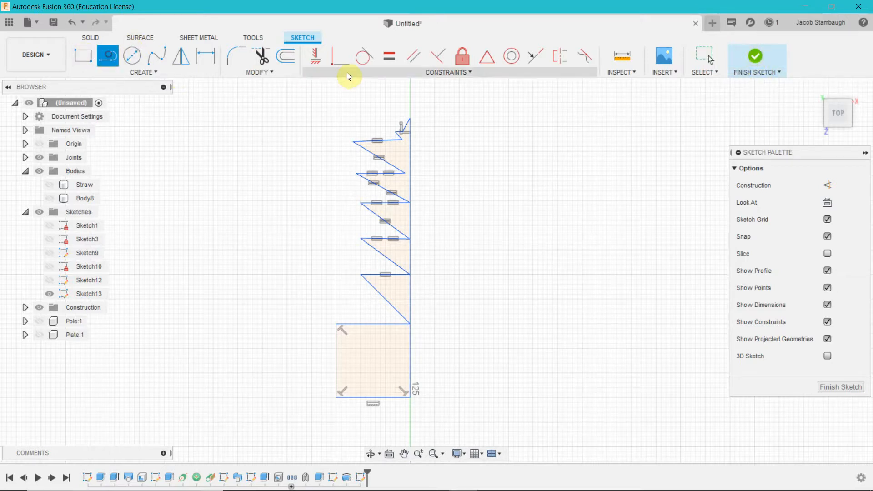
{"action": "left_click", "coordinate": [410, 92]}
{"action": "left_click", "coordinate": [410, 441]}
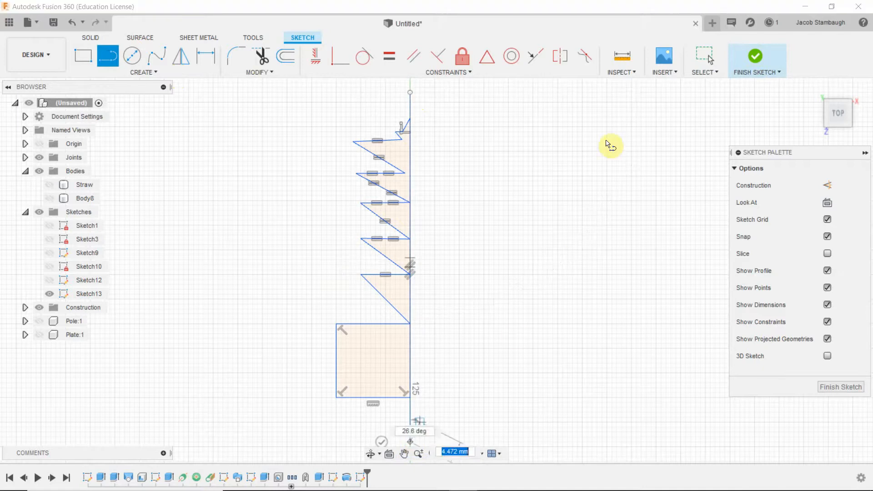
{"action": "key", "text": "Escape"}
{"action": "left_click", "coordinate": [756, 58]}
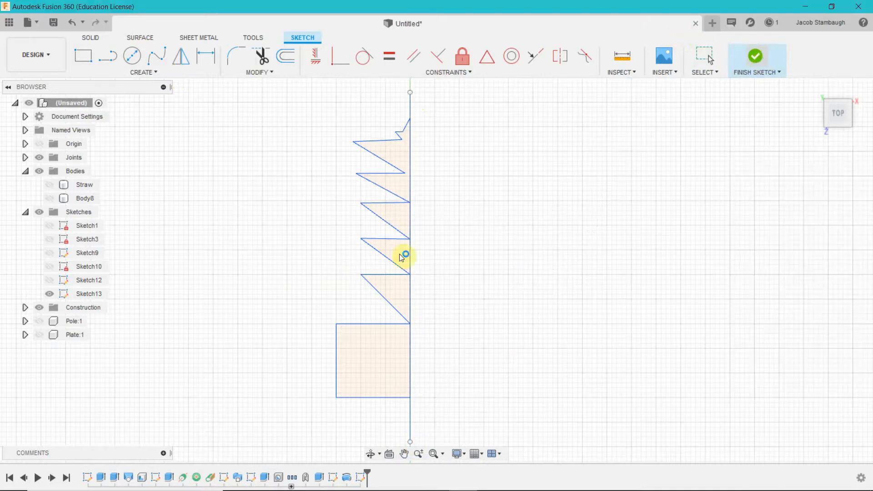
- Revolve the three closed half-tree profiles 180 degrees about the extended vertical line as a new body
{"action": "left_click", "coordinate": [145, 69]}
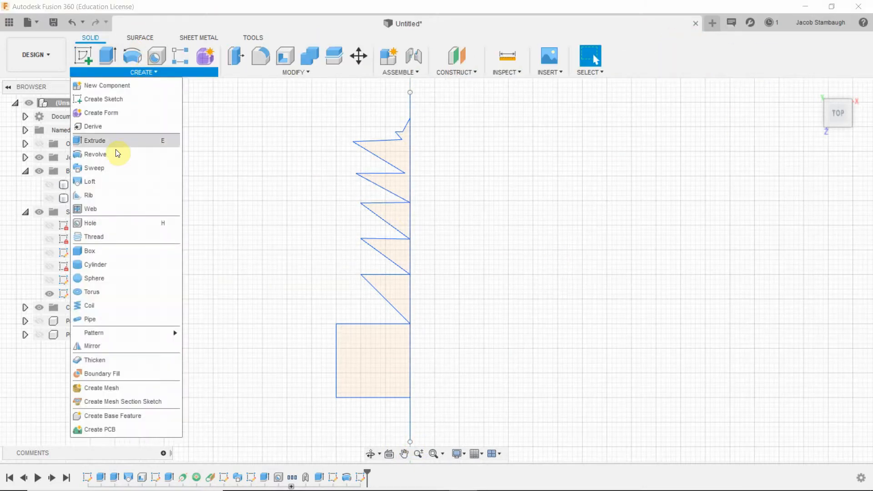
{"action": "left_click", "coordinate": [117, 154]}
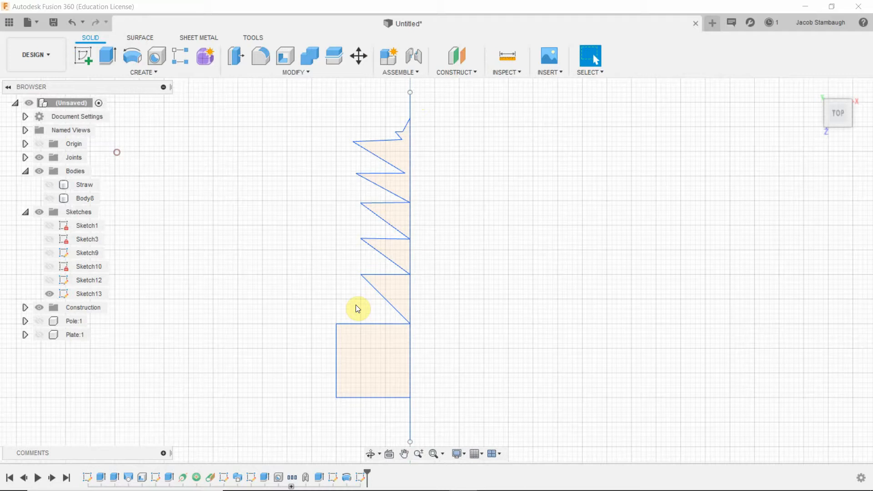
{"action": "left_click", "coordinate": [381, 352]}
{"action": "left_click", "coordinate": [396, 287]}
{"action": "left_click", "coordinate": [389, 244]}
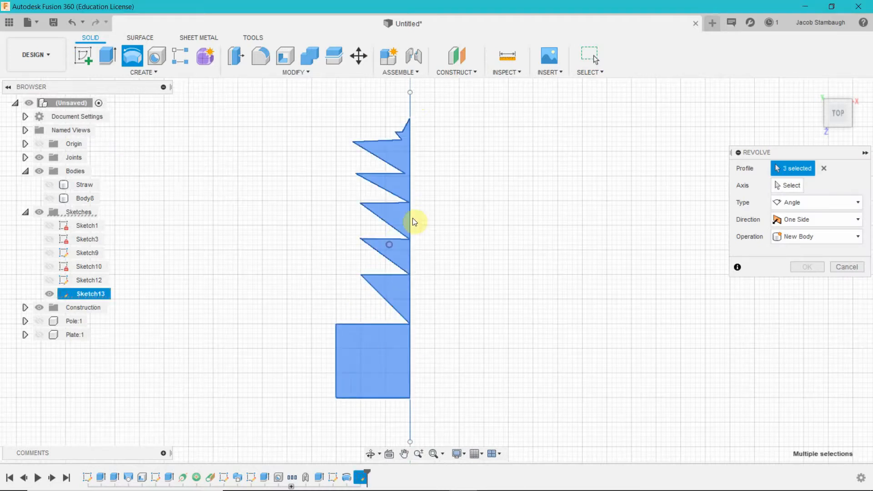
{"action": "left_click", "coordinate": [790, 185]}
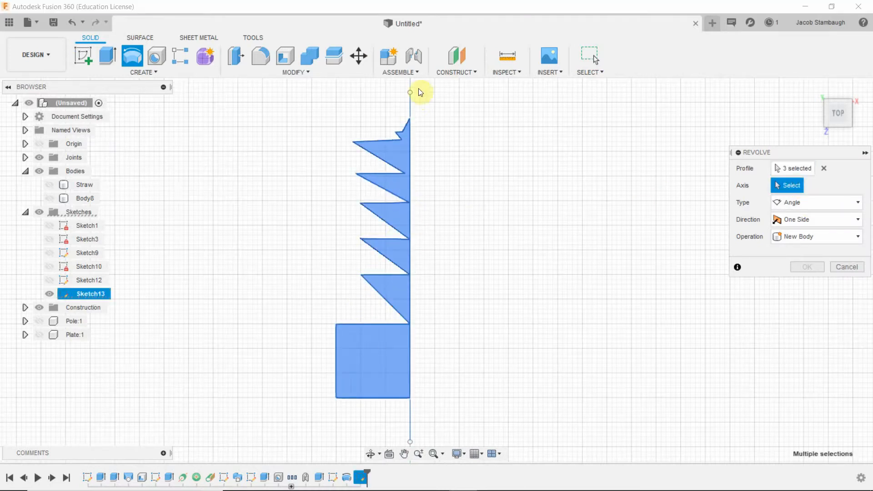
{"action": "left_click", "coordinate": [410, 106]}
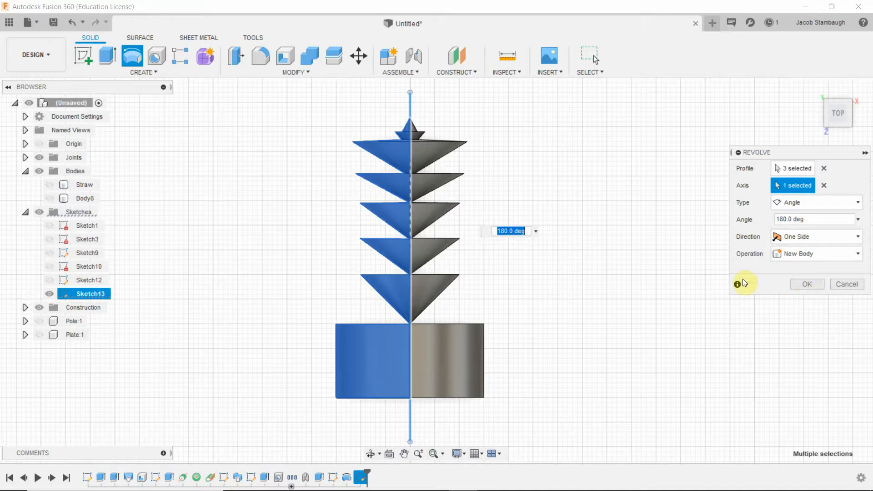
{"action": "left_click", "coordinate": [806, 284]}
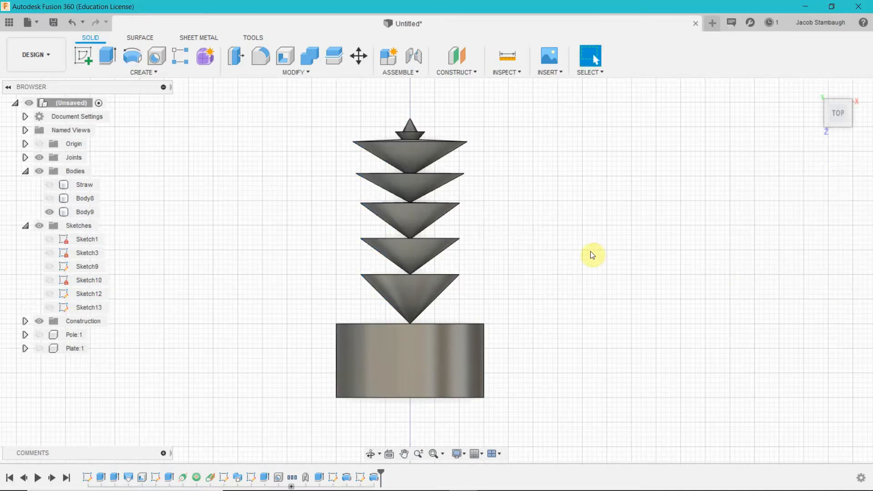
- Edit the tree's revolve feature and set its angle to 360 degrees
{"action": "middle_click_drag", "start_coordinate": [570, 273], "coordinate": [491, 196], "text": "shift"}
{"action": "left_click", "coordinate": [374, 476]}
{"action": "right_click", "coordinate": [374, 477]}
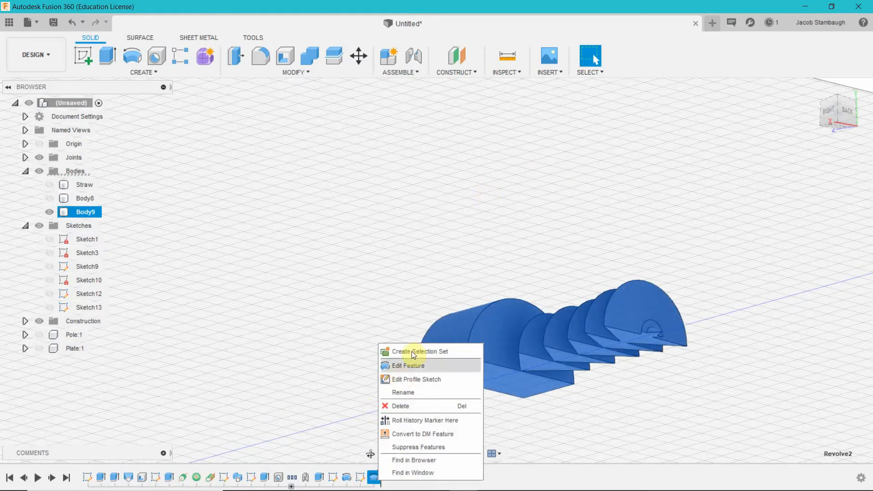
{"action": "left_click", "coordinate": [415, 363]}
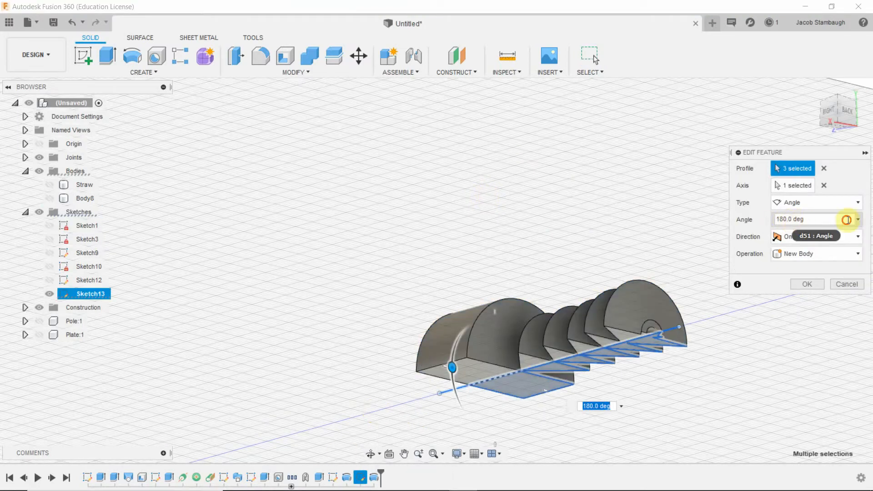
{"action": "left_click", "coordinate": [857, 220]}
{"action": "double_click", "coordinate": [811, 222]}
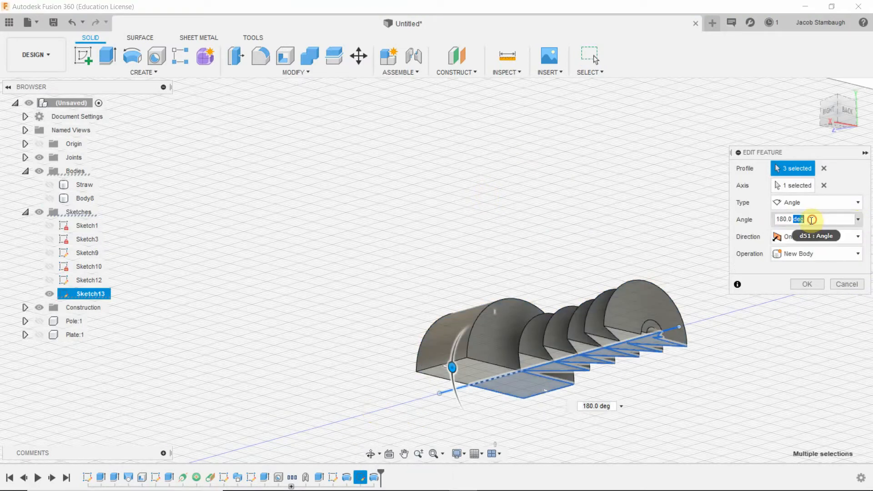
{"action": "left_click_drag", "start_coordinate": [811, 221], "coordinate": [779, 223]}
{"action": "key", "text": "BackSpace"}
{"action": "key", "text": "BackSpace"}
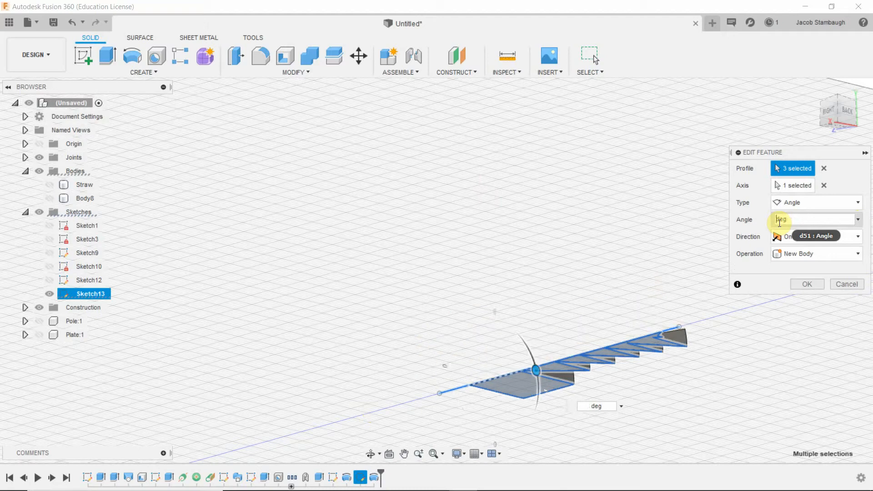
{"action": "type", "text": "360"}
{"action": "key", "text": "Return"}
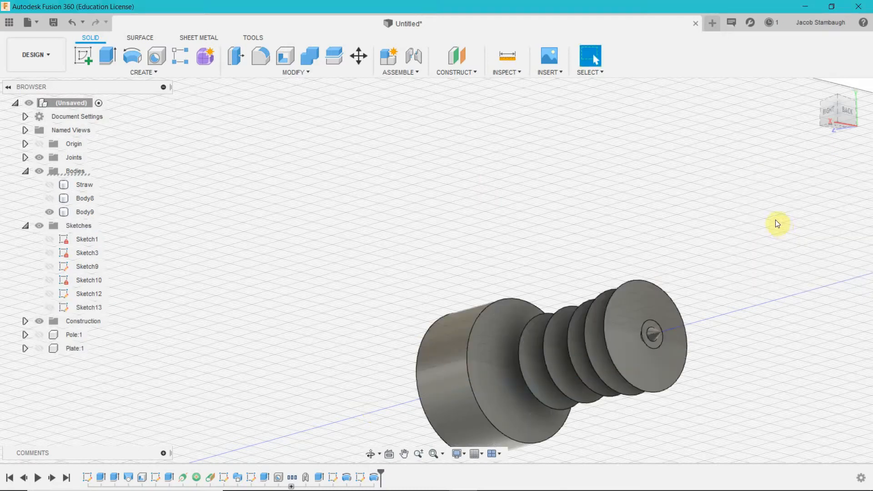
- Examine the revolved tree body from several sides, checking the star tip, the cone-shaped tiers and the trunk
{"action": "middle_click_drag", "start_coordinate": [752, 325], "coordinate": [709, 454], "text": "shift"}
{"action": "scroll", "coordinate": [743, 391], "scroll_direction": "up", "scroll_amount": 3}
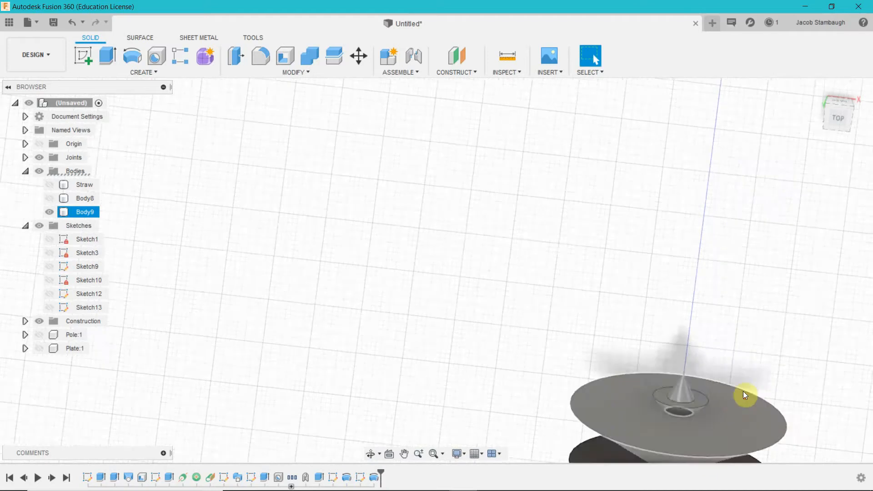
{"action": "scroll", "coordinate": [738, 375], "scroll_direction": "down", "scroll_amount": 6}
{"action": "middle_click_drag", "start_coordinate": [737, 375], "coordinate": [473, 306]}
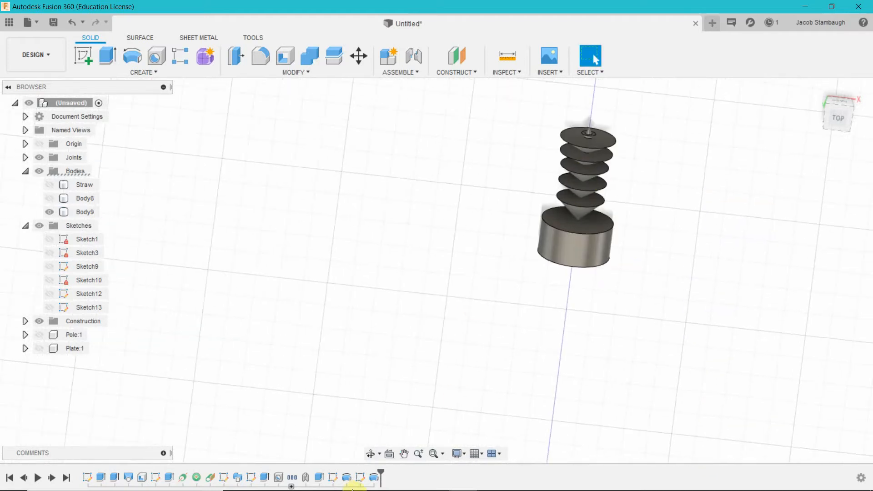
{"action": "left_click", "coordinate": [374, 477]}
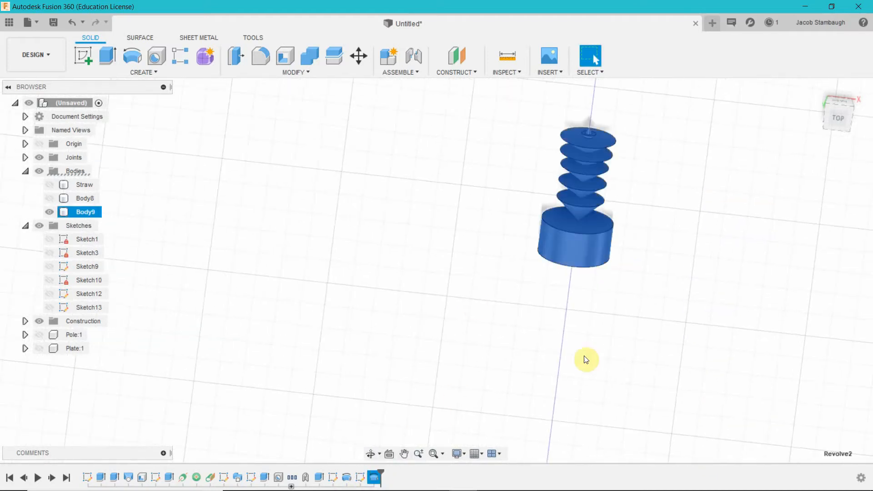
{"action": "left_click", "coordinate": [622, 342]}
{"action": "scroll", "coordinate": [744, 297], "scroll_direction": "down", "scroll_amount": 2}
{"action": "scroll", "coordinate": [733, 302], "scroll_direction": "up", "scroll_amount": 4}
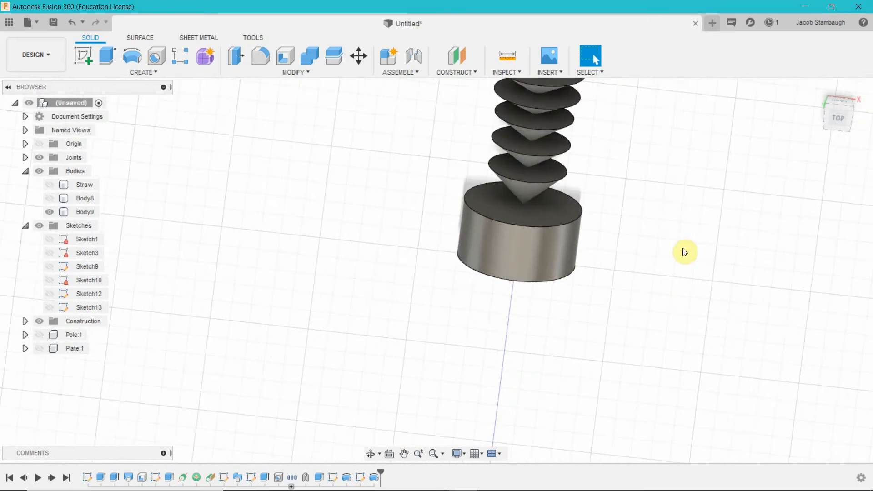
{"action": "middle_click_drag", "start_coordinate": [648, 215], "coordinate": [705, 356]}
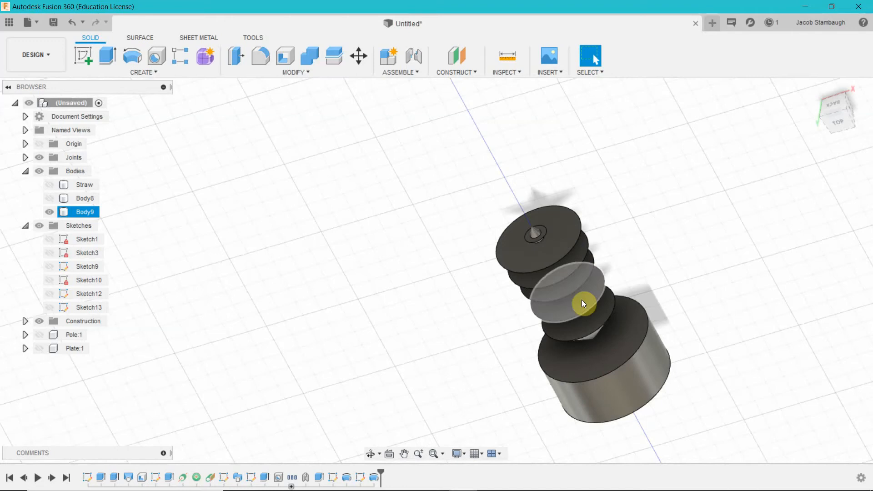
{"action": "middle_click_drag", "start_coordinate": [616, 368], "coordinate": [547, 337], "text": "shift"}
{"action": "left_click_drag", "start_coordinate": [562, 305], "coordinate": [406, 140]}
{"action": "key", "text": "Escape"}
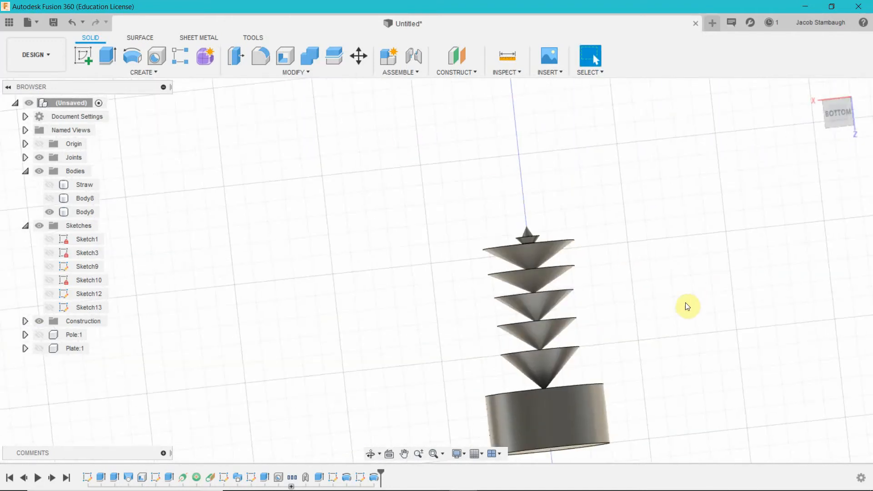
{"action": "scroll", "coordinate": [627, 318], "scroll_direction": "up", "scroll_amount": 5}
{"action": "scroll", "coordinate": [582, 318], "scroll_direction": "down", "scroll_amount": 4}
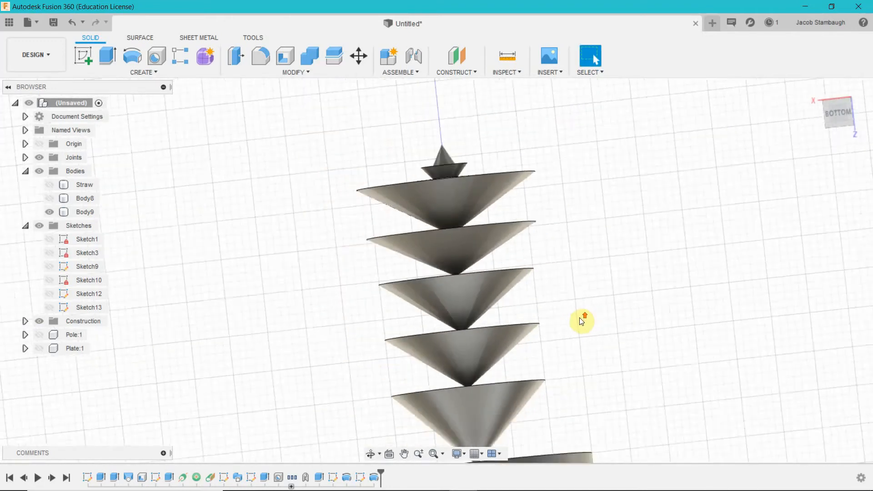